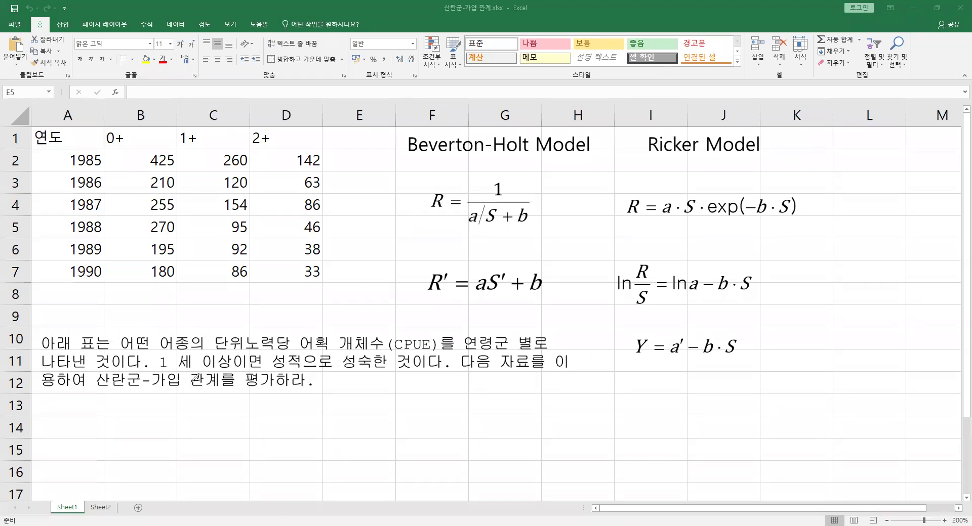
Step: Mark up the problem text in red pen, outlining "1 세 이상", "성적으로 성숙한", "산란군" and "가입"
mouse_move(161, 372)
left_mouse_down()
mouse_move(375, 372)
mouse_move(397, 355)
mouse_move(378, 342)
mouse_move(344, 363)
mouse_move(408, 375)
mouse_move(397, 351)
left_mouse_up()
mouse_move(99, 388)
left_mouse_down()
mouse_move(179, 388)
mouse_move(143, 364)
mouse_move(106, 360)
mouse_move(113, 389)
mouse_move(145, 385)
left_mouse_up()
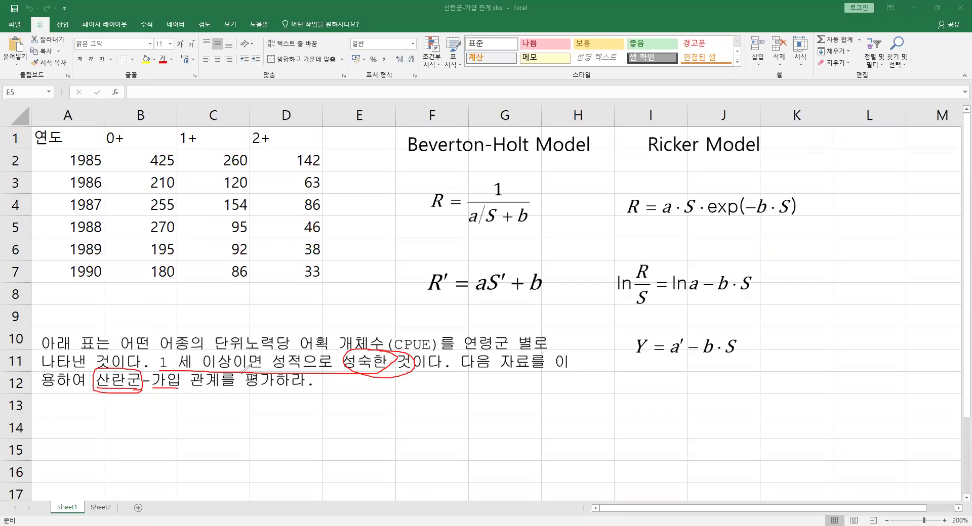
mouse_move(369, 348)
left_mouse_down()
mouse_move(283, 349)
mouse_move(418, 377)
mouse_move(300, 354)
mouse_move(287, 376)
mouse_move(358, 375)
left_mouse_up()
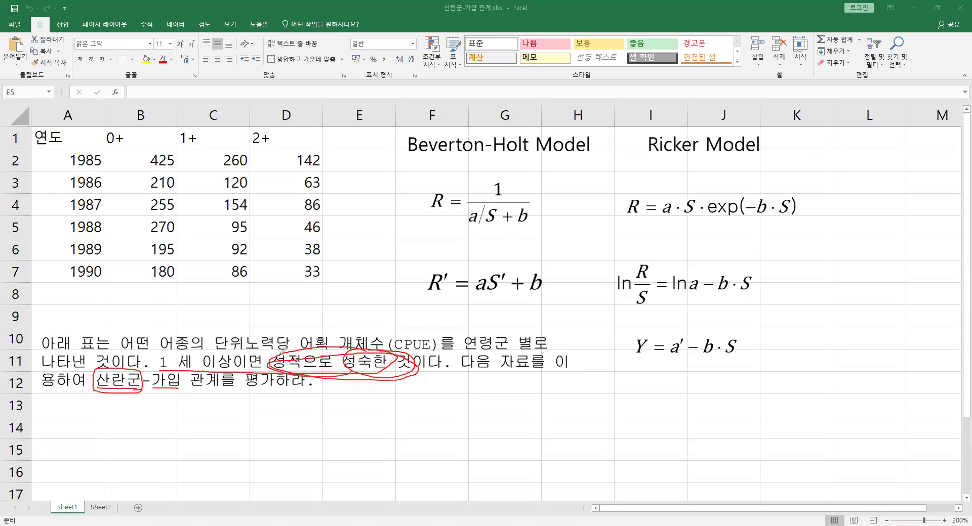
mouse_move(162, 363)
left_mouse_down()
mouse_move(216, 344)
mouse_move(233, 373)
mouse_move(157, 361)
mouse_move(134, 367)
mouse_move(147, 359)
left_mouse_up()
mouse_move(181, 387)
left_mouse_down()
mouse_move(144, 392)
mouse_move(172, 370)
mouse_move(185, 383)
mouse_move(178, 394)
left_mouse_up()
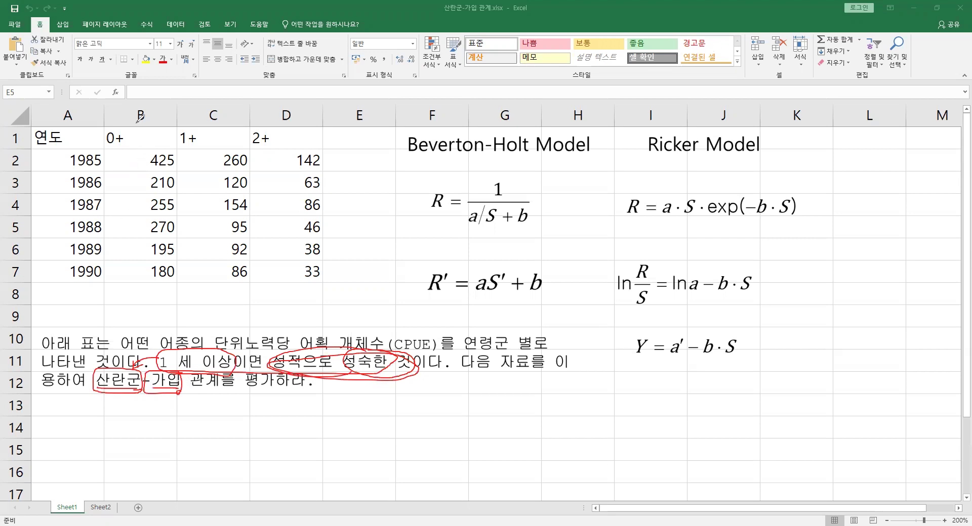
Step: Annotate the data table in red pen, linking 0+ to 가입 as R and 1+ with 2+ to 산란군 as S
left_click_drag(136, 118, 156, 117)
mouse_move(274, 131)
left_mouse_down()
mouse_move(178, 131)
mouse_move(237, 145)
mouse_move(273, 139)
left_mouse_up()
mouse_move(126, 132)
left_mouse_down()
mouse_move(112, 146)
mouse_move(122, 129)
mouse_move(118, 147)
mouse_move(126, 144)
mouse_move(129, 129)
mouse_move(134, 287)
mouse_move(177, 194)
mouse_move(171, 148)
left_mouse_up()
left_click_drag(114, 120, 124, 105)
mouse_move(189, 118)
left_mouse_down()
mouse_move(199, 111)
mouse_move(190, 118)
left_mouse_up()
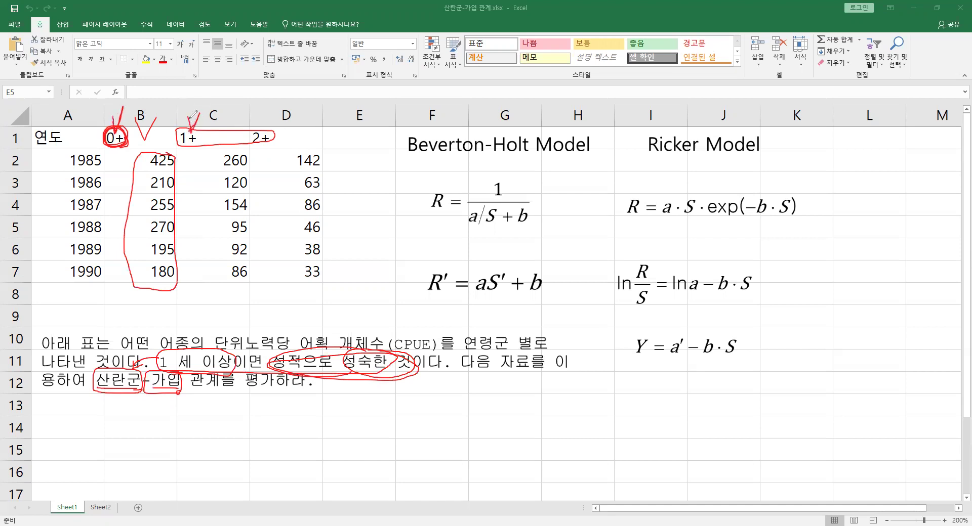
mouse_move(256, 120)
left_mouse_down()
mouse_move(278, 111)
mouse_move(186, 127)
mouse_move(182, 144)
mouse_move(285, 140)
mouse_move(274, 123)
mouse_move(188, 127)
mouse_move(256, 147)
mouse_move(288, 143)
mouse_move(230, 285)
mouse_move(140, 322)
mouse_move(118, 366)
mouse_move(133, 356)
left_mouse_up()
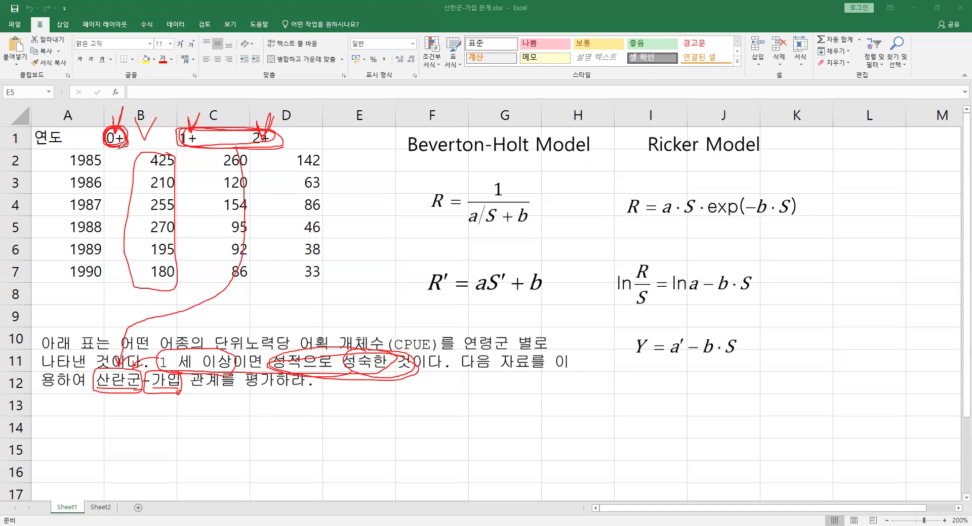
mouse_move(121, 144)
left_mouse_down()
mouse_move(117, 216)
mouse_move(152, 369)
mouse_move(157, 361)
left_mouse_up()
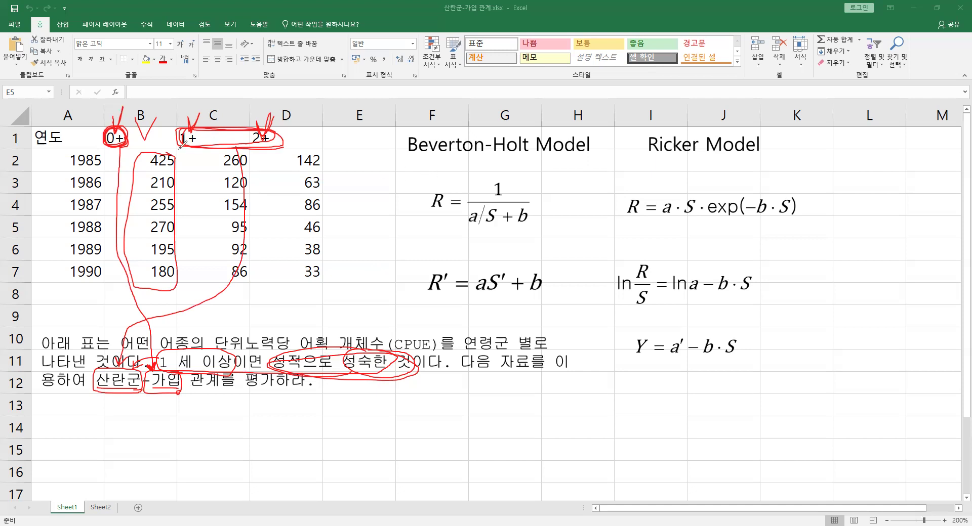
mouse_move(124, 123)
left_mouse_down()
mouse_move(141, 105)
mouse_move(158, 125)
left_mouse_up()
mouse_move(158, 89)
left_mouse_down()
mouse_move(176, 123)
mouse_move(246, 132)
mouse_move(303, 100)
mouse_move(320, 123)
mouse_move(299, 127)
left_mouse_up()
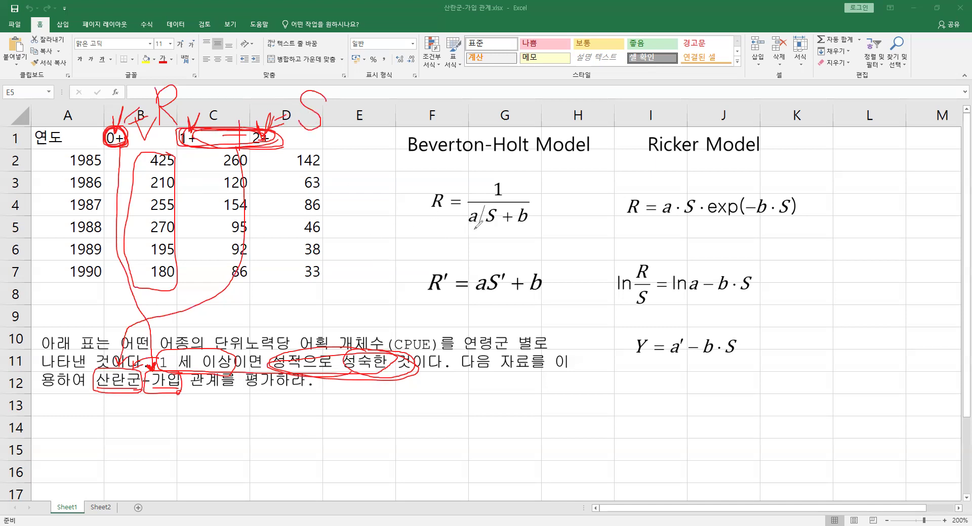
Step: Circle the coefficients a and b in the Beverton-Holt and Ricker formulas, and clear all pen marks
mouse_move(475, 213)
left_mouse_down()
mouse_move(471, 231)
mouse_move(546, 224)
mouse_move(524, 232)
left_mouse_up()
mouse_move(671, 207)
left_mouse_down()
mouse_move(684, 219)
mouse_move(668, 228)
left_mouse_up()
left_click_drag(757, 207, 769, 220)
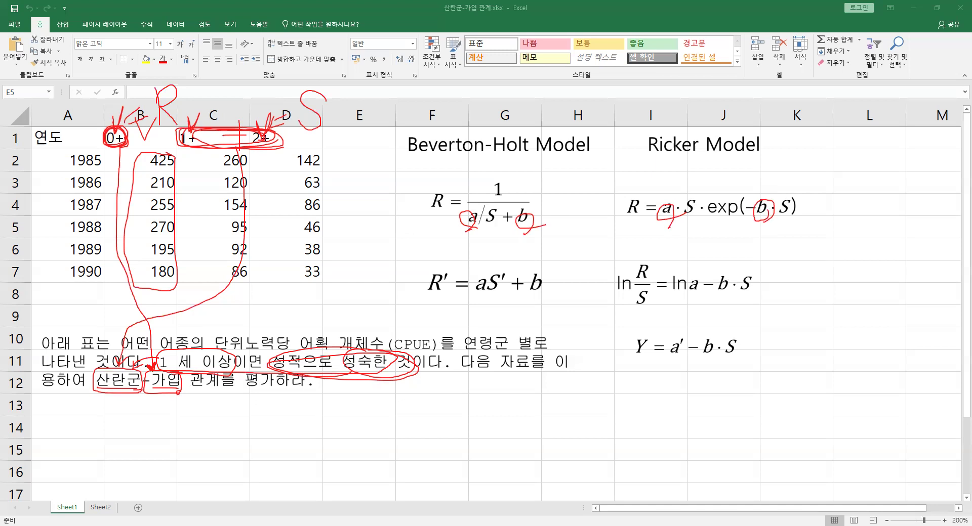
key("Escape")
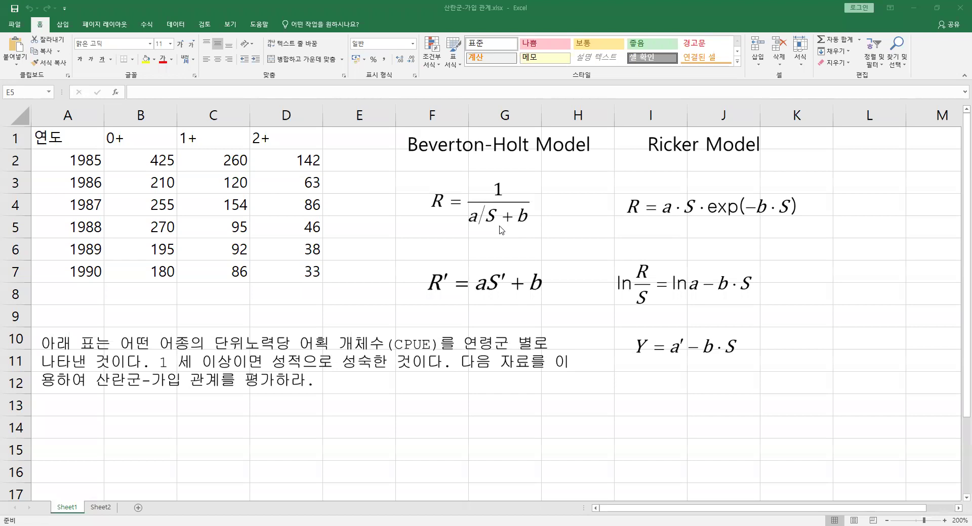
Step: Underline the Beverton-Holt Model and Ricker Model titles in red pen, and clear the marks
left_click(348, 218)
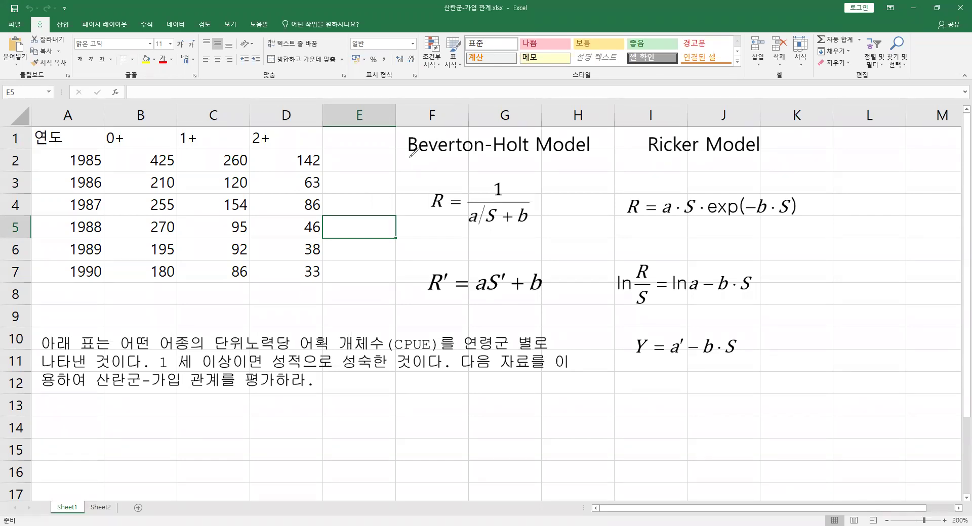
left_click_drag(410, 157, 591, 158)
left_click_drag(652, 156, 764, 154)
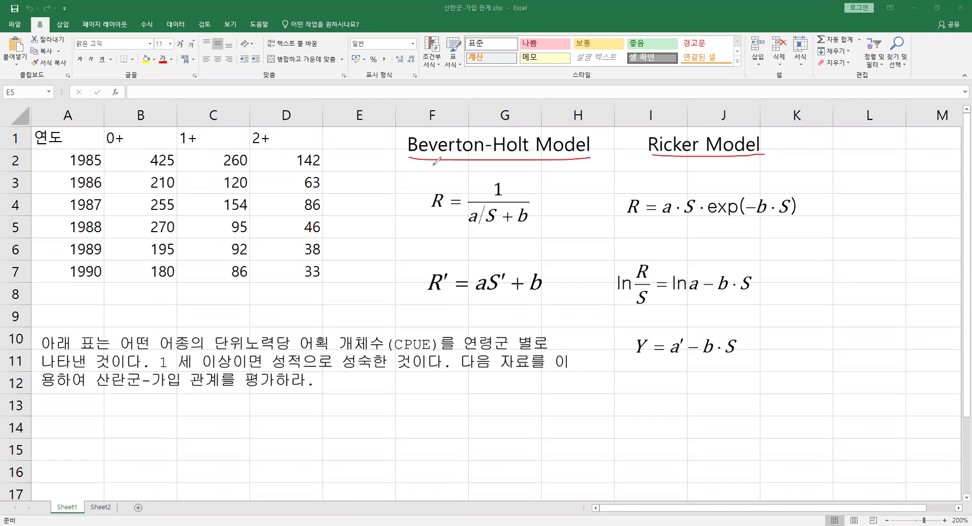
mouse_move(475, 121)
left_mouse_down()
mouse_move(484, 134)
mouse_move(494, 116)
left_mouse_up()
left_click_drag(690, 122, 712, 114)
key("Escape")
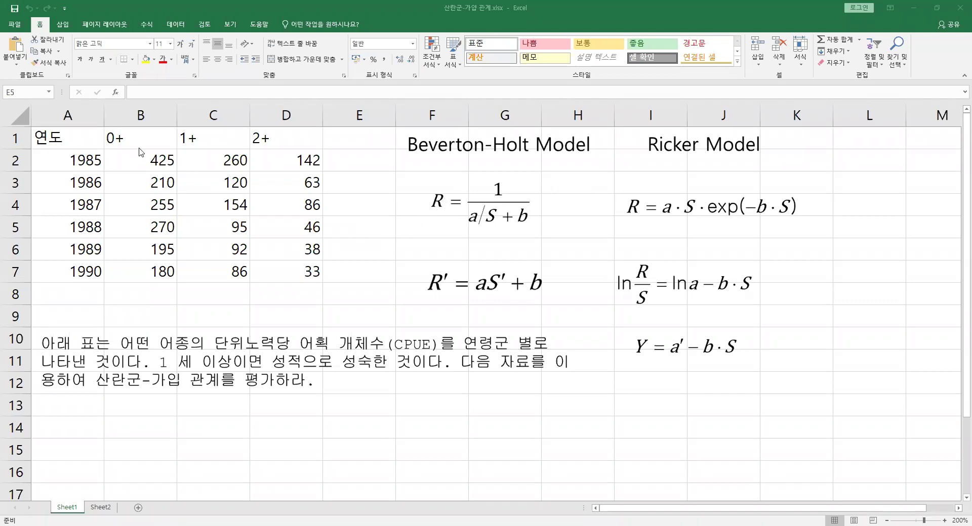
left_click_drag(141, 237, 141, 259)
left_click(143, 270)
left_click_drag(213, 140, 291, 277)
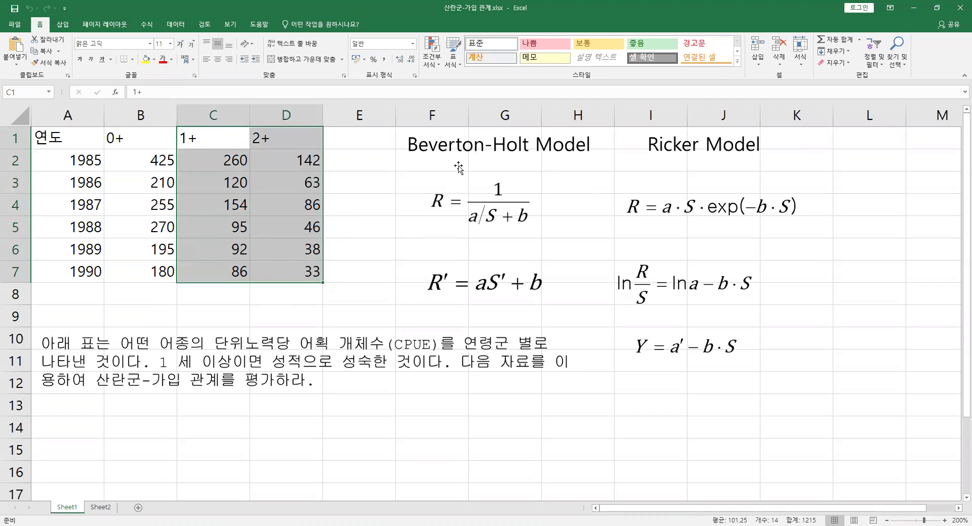
left_click(135, 432)
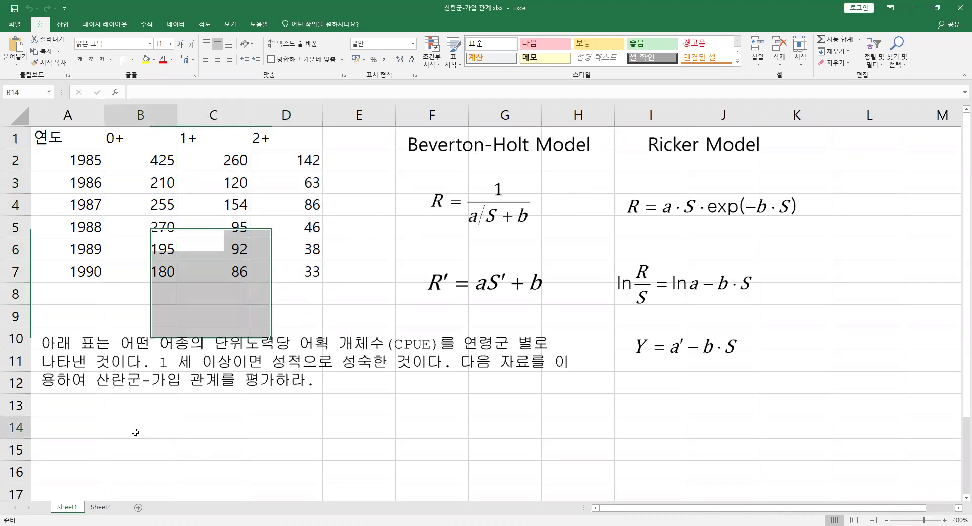
Step: Move the Ricker formula picture over to columns K–M and the Beverton-Holt formula picture to columns H–J
left_click(441, 199)
left_click_drag(685, 184, 844, 184)
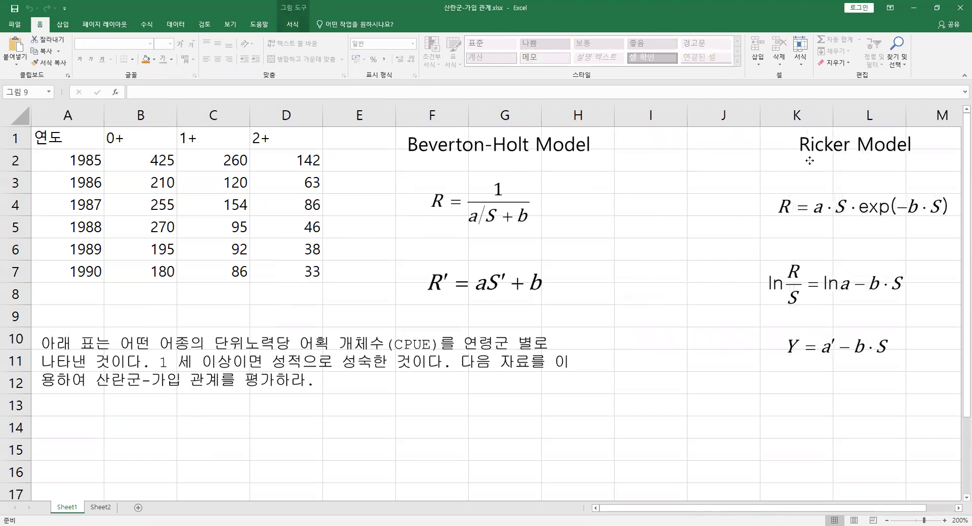
left_click_drag(491, 169, 634, 167)
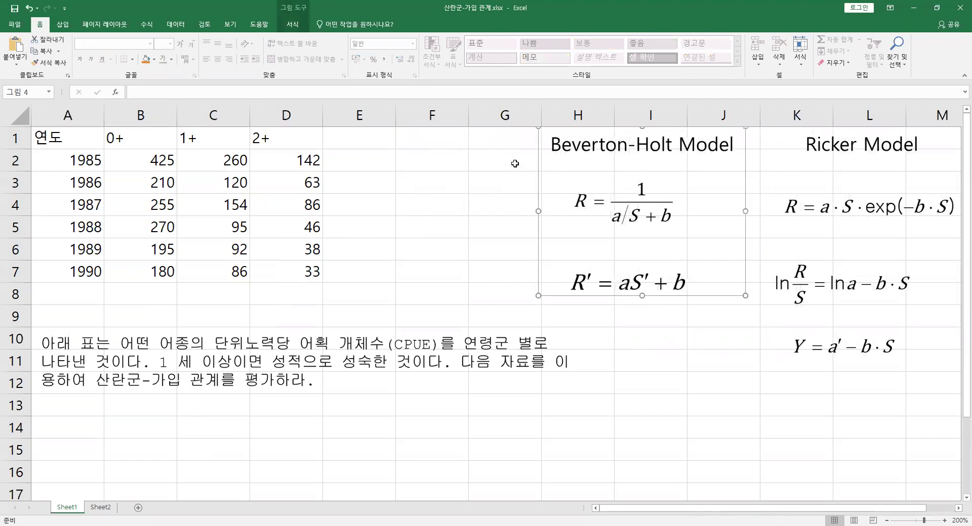
left_click(425, 159)
left_click(425, 140)
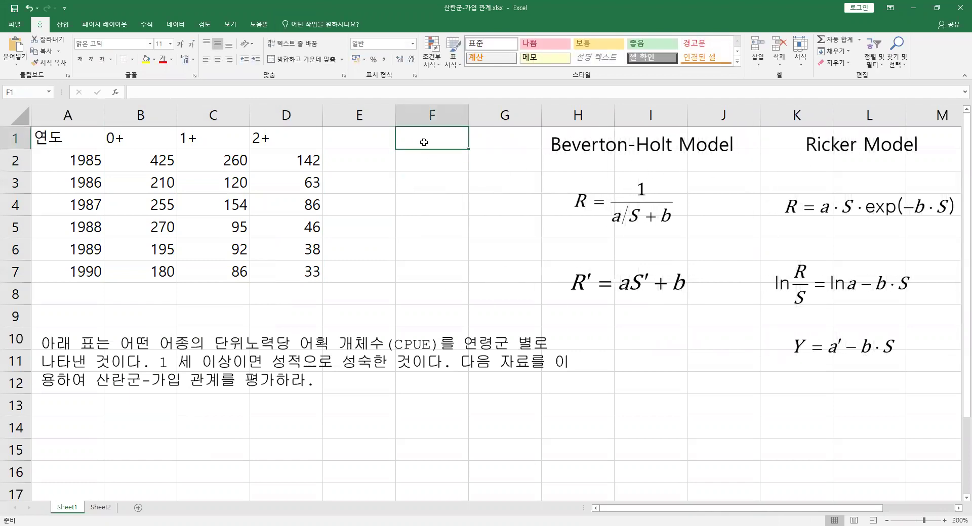
type("R")
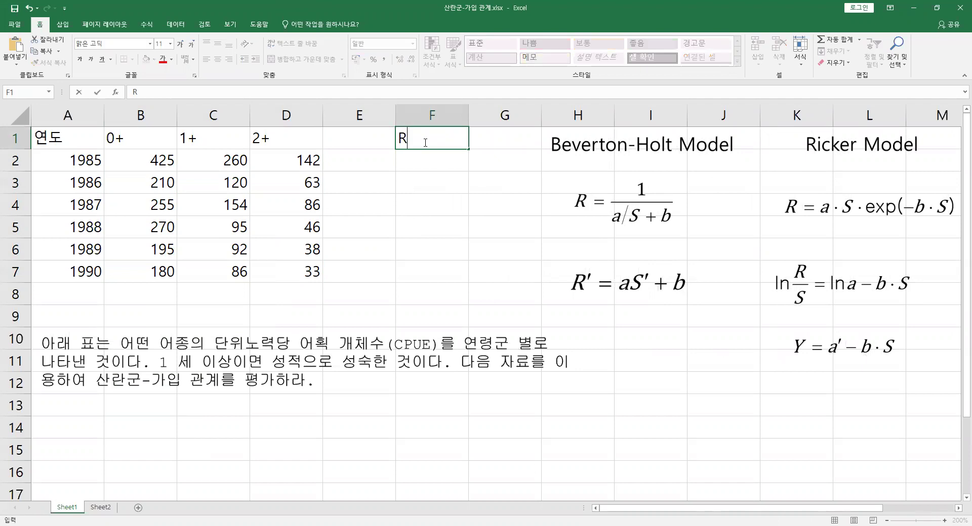
key("BackSpace")
left_click(412, 176)
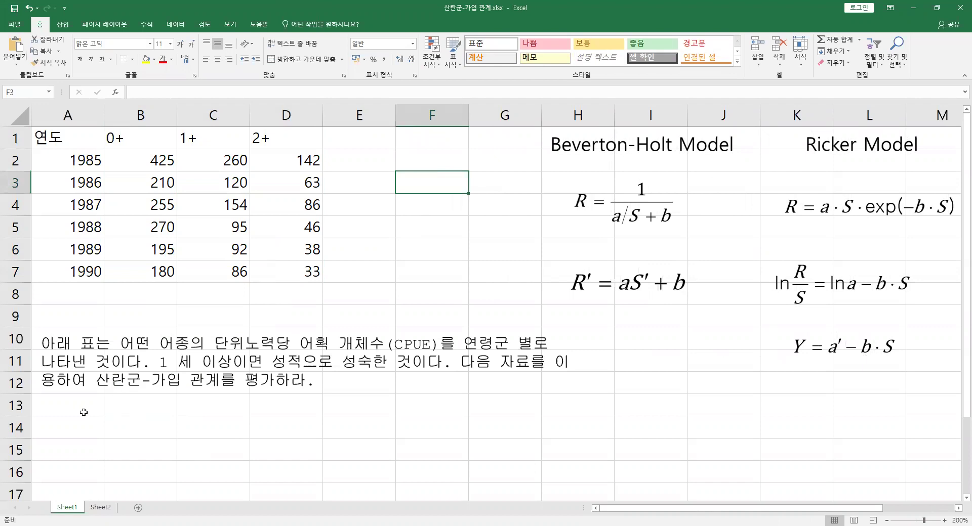
Step: Undo the moves of the Beverton-Holt and Ricker formula pictures
left_click(76, 427)
key("ctrl+z")
key("ctrl+z")
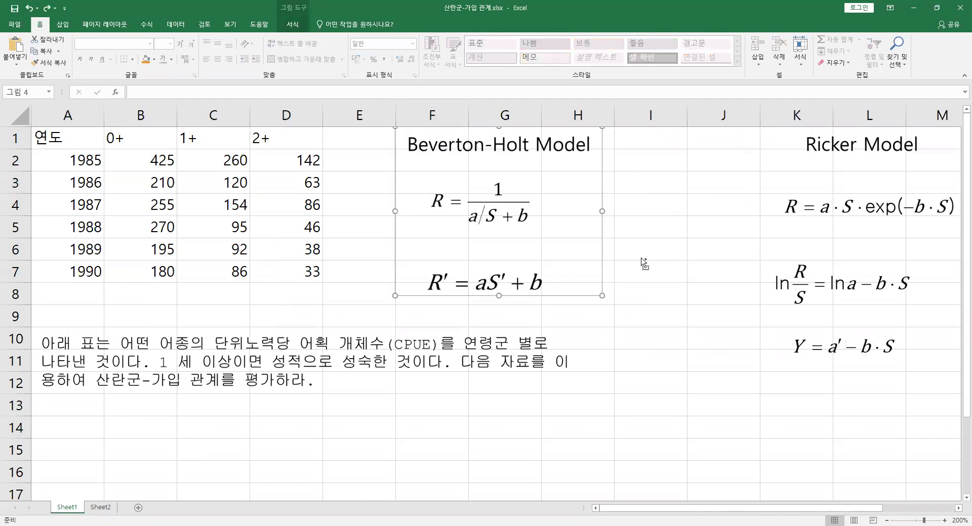
Step: Enter the label "B-H model" in cell A15 below the problem text
left_click(93, 429)
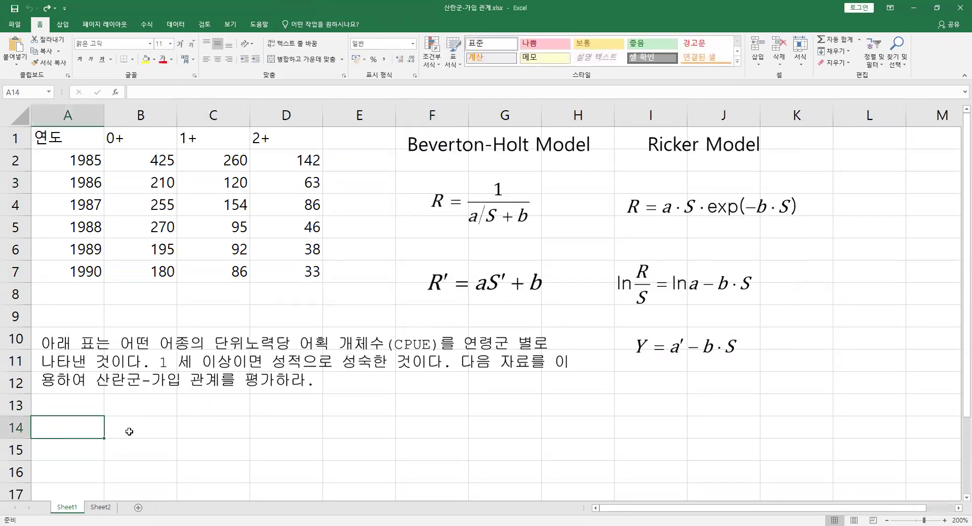
left_click(79, 454)
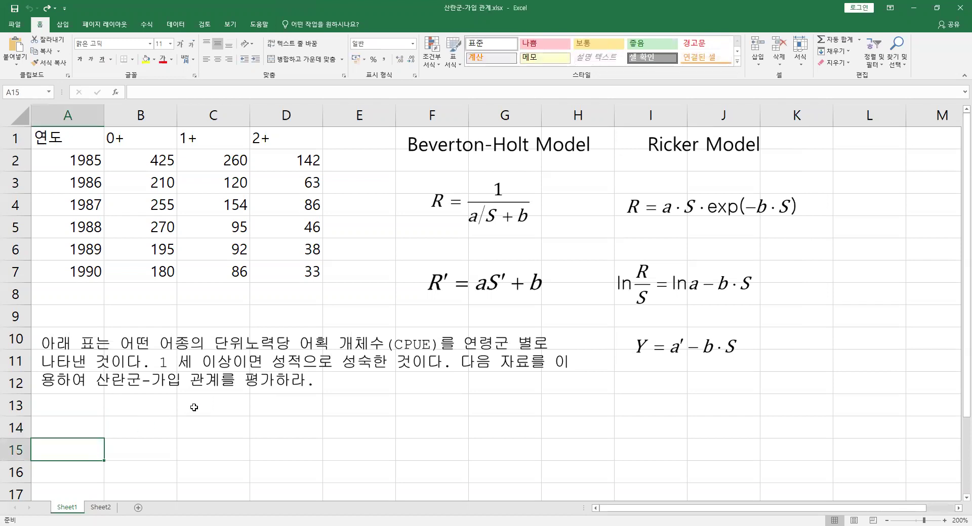
type("B")
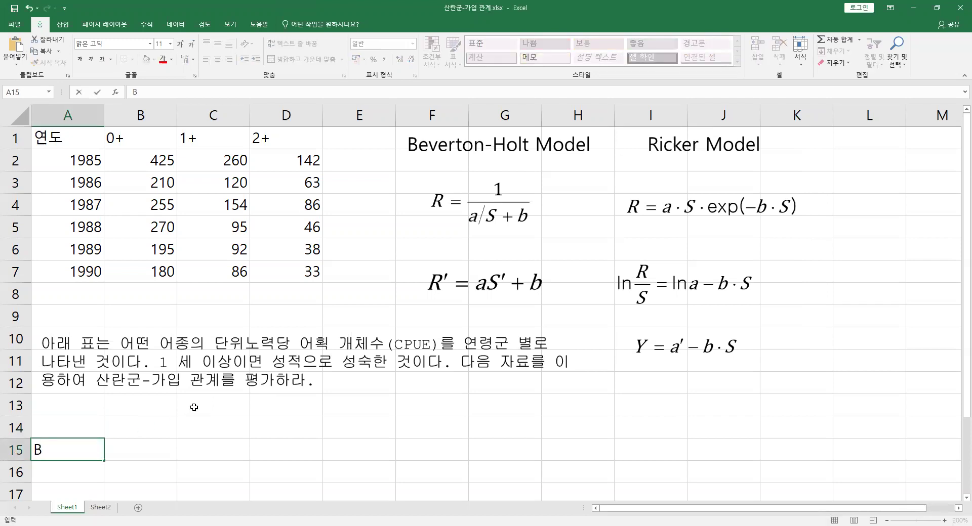
type("-H mo")
type("ode")
key("Return")
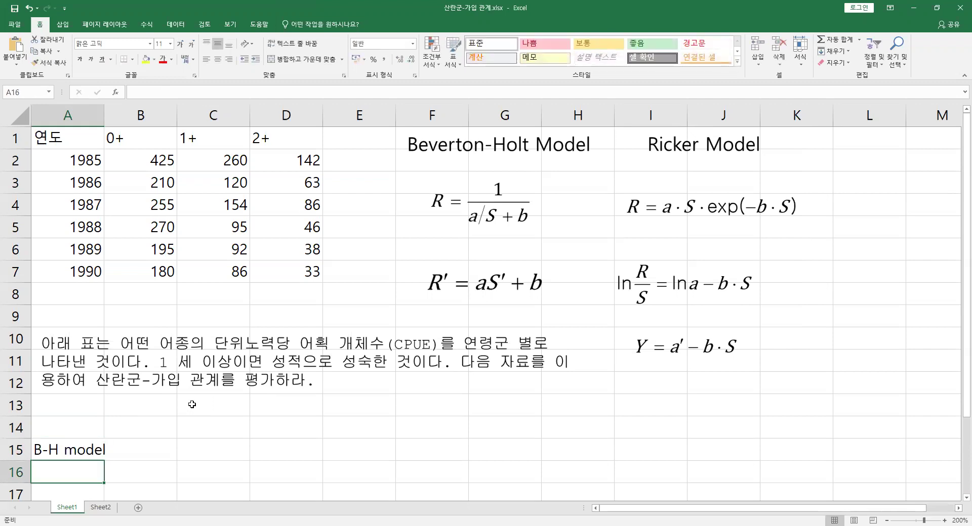
Step: Move the "B-H model" label from cell A15 to D15
scroll(192, 405, "down", 1)
scroll(315, 341, "up", 1)
scroll(238, 264, "down", 1)
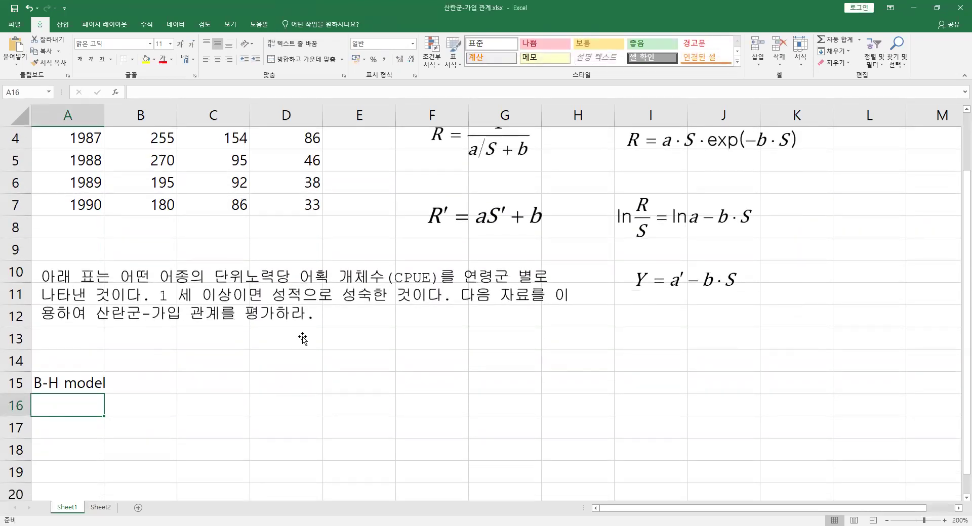
left_click(60, 392)
left_click_drag(64, 397, 269, 383)
Step: Enter the column headers S in cell A16 and R in cell B16
left_click(79, 384)
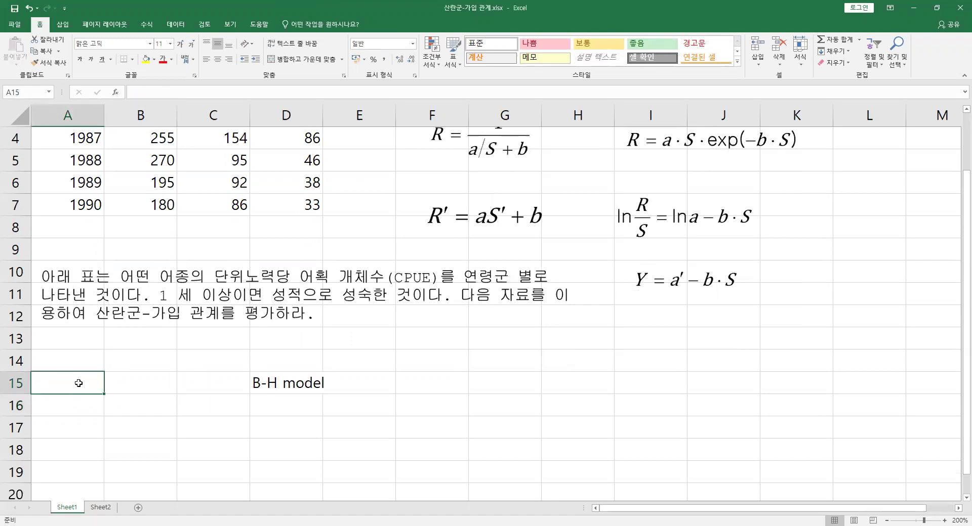
key("Down")
type("R")
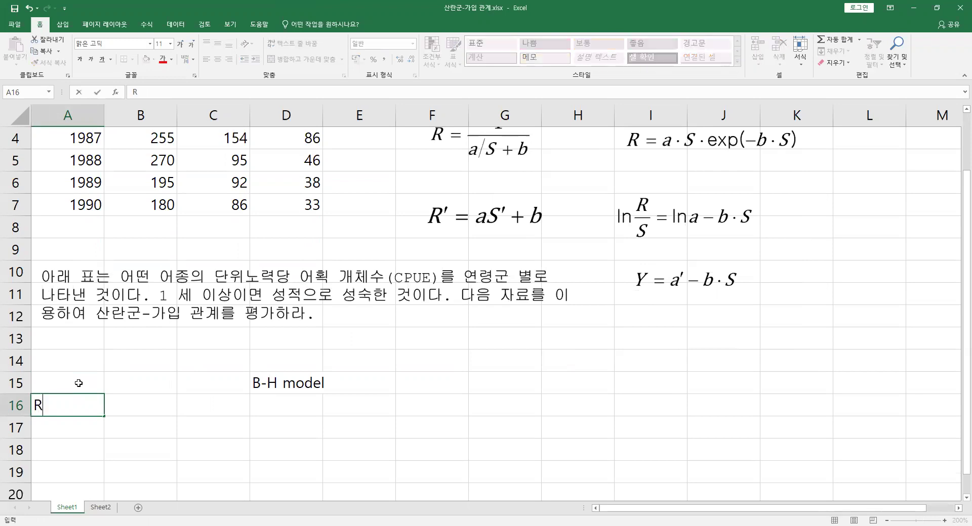
key("Tab")
type("S")
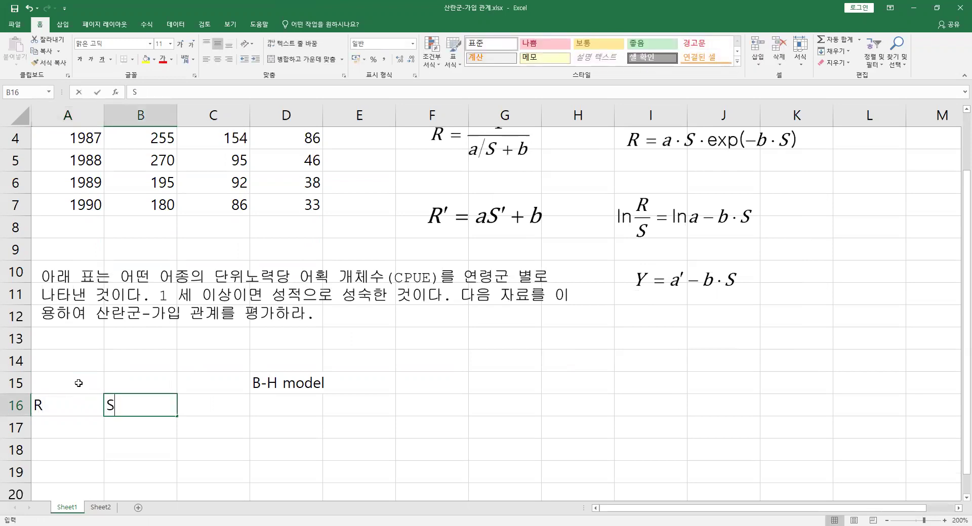
key("shift+Tab")
type("S")
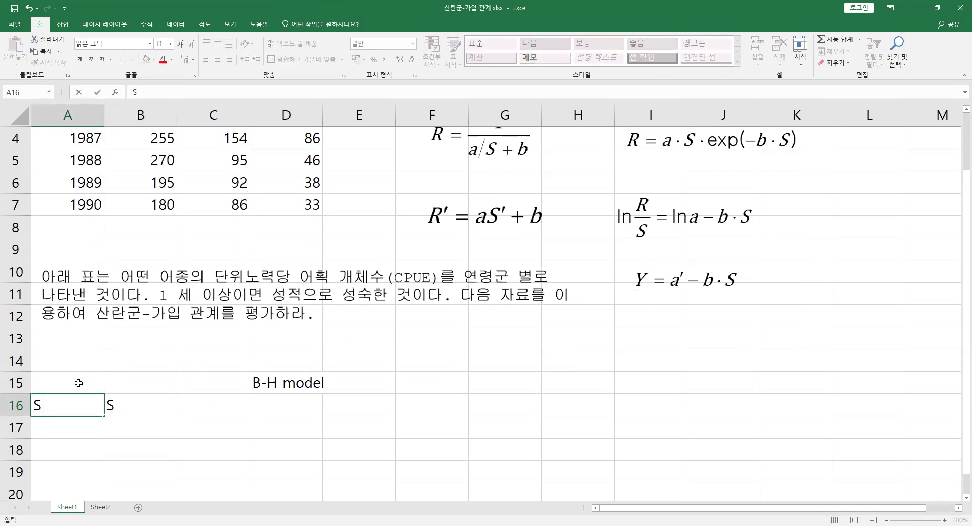
key("Tab")
type("R")
key("Return")
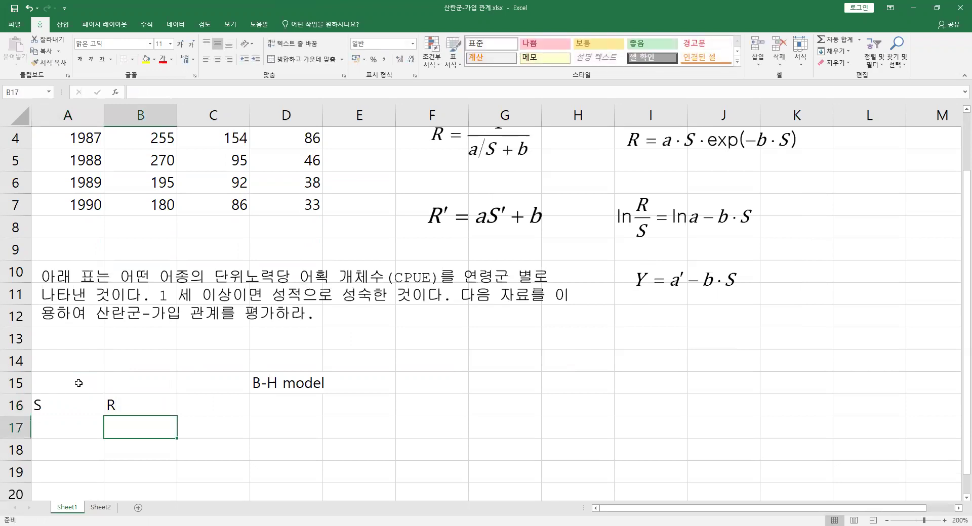
Step: Calculate the 1985 spawner value under S in A17 by adding the 1+ and 2+ CPUE with =C2+D2
left_click(70, 422)
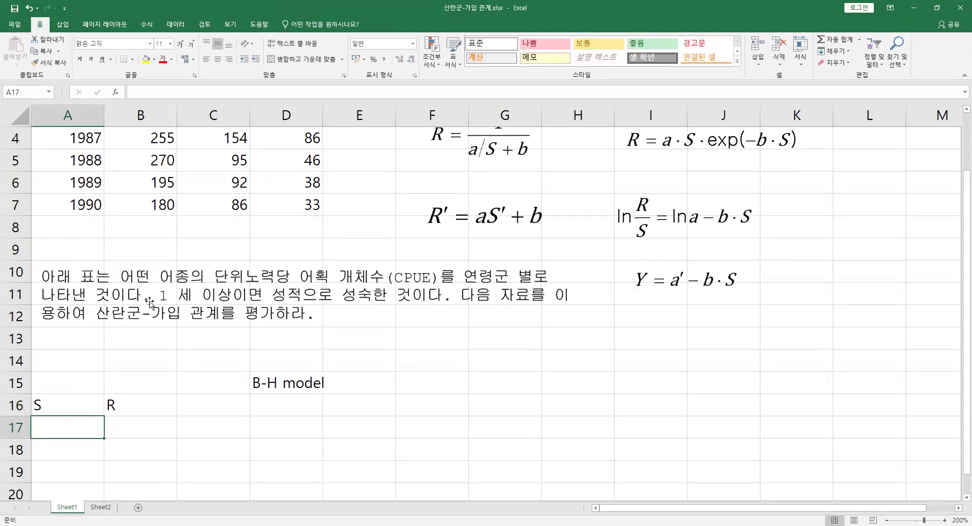
scroll(137, 184, "up", 1)
left_click_drag(200, 139, 279, 273)
left_click_drag(223, 161, 300, 162)
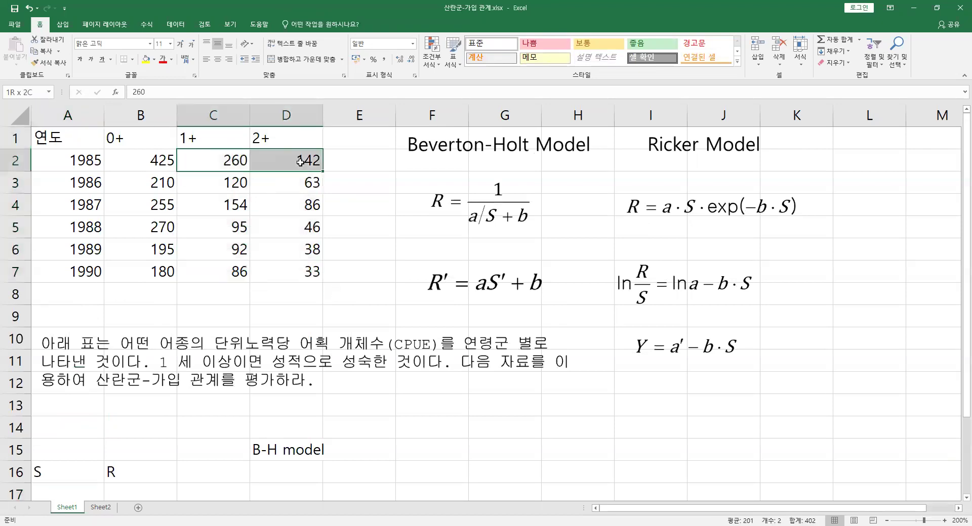
scroll(72, 371, "down", 2)
left_click(85, 353)
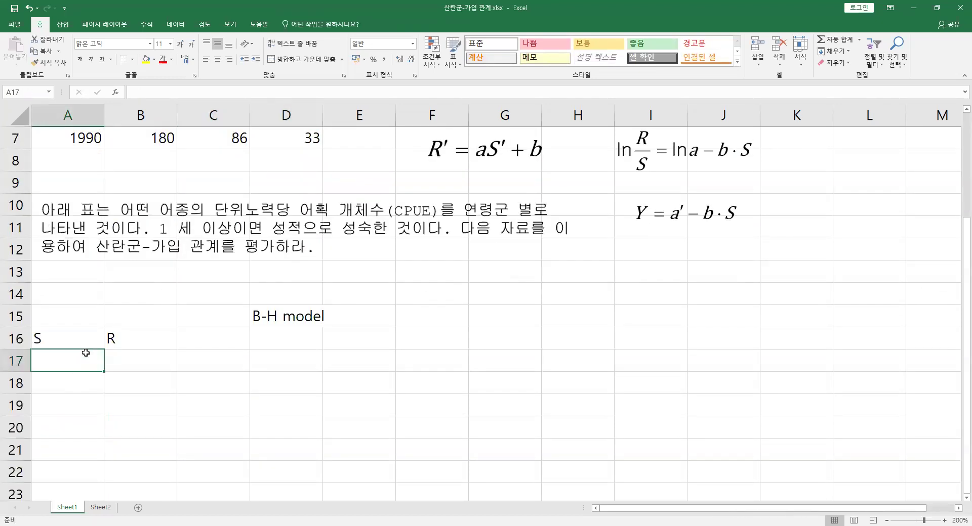
type("=")
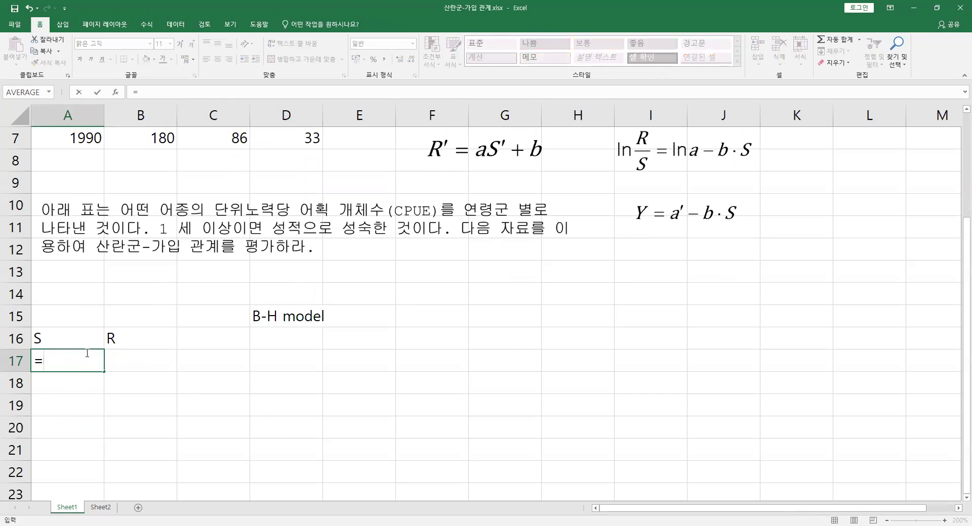
scroll(177, 349, "up", 2)
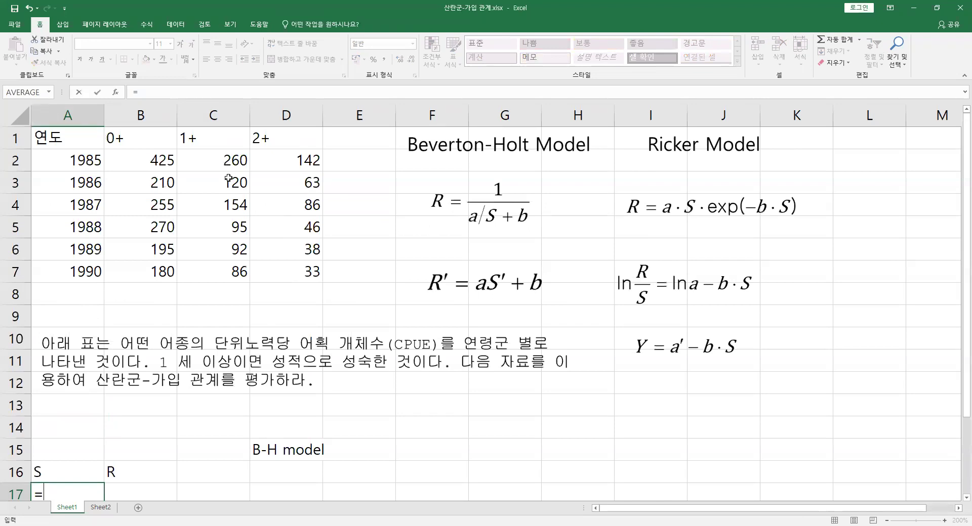
left_click(233, 162)
type("+")
left_click(285, 156)
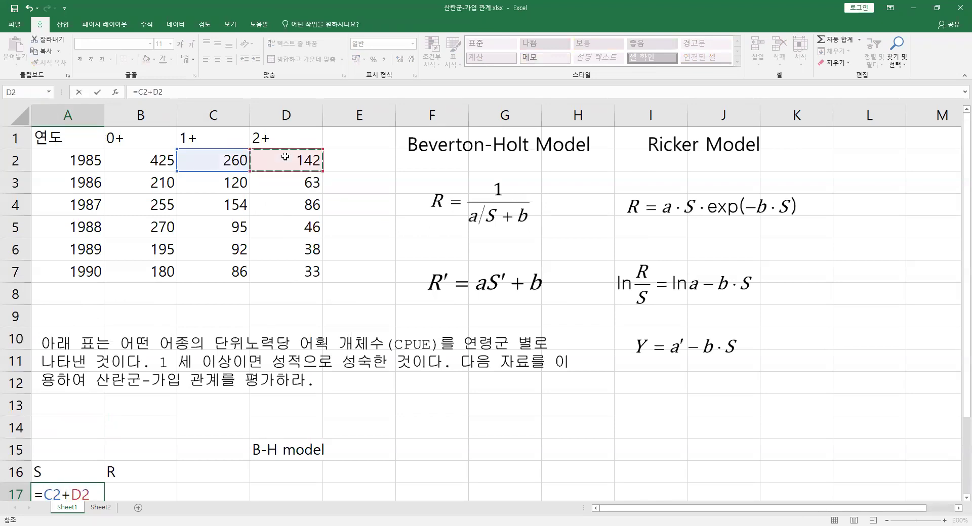
key("Return")
Step: Enter the 1985 recruit value under R in B17 by referencing the 0+ CPUE with =B2
key("Up")
key("Right")
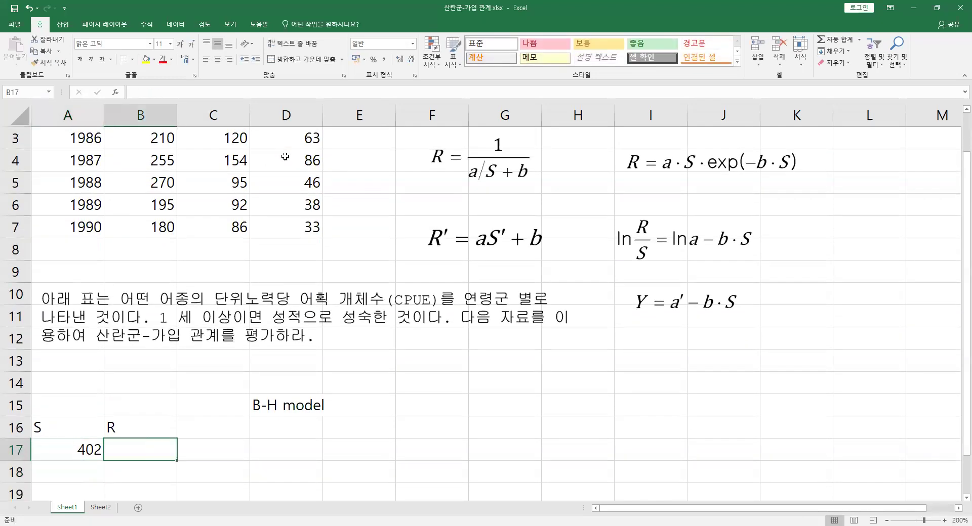
type("=")
scroll(270, 151, "up", 1)
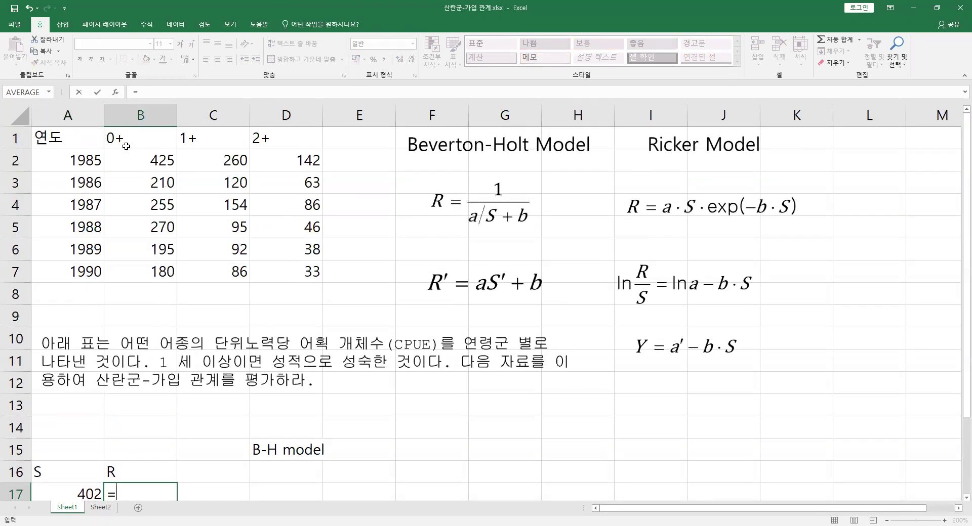
left_click(139, 164)
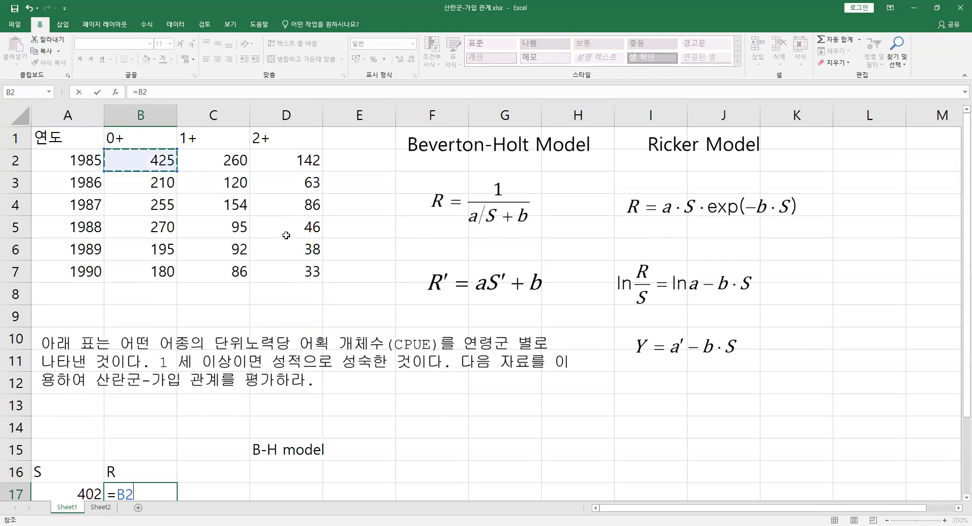
key("Return")
Step: Shift the S, R and B-H model cells one column to the right and copy the years 1985 to 1990 into A17:A22
left_click_drag(76, 433, 360, 419)
left_click(65, 445)
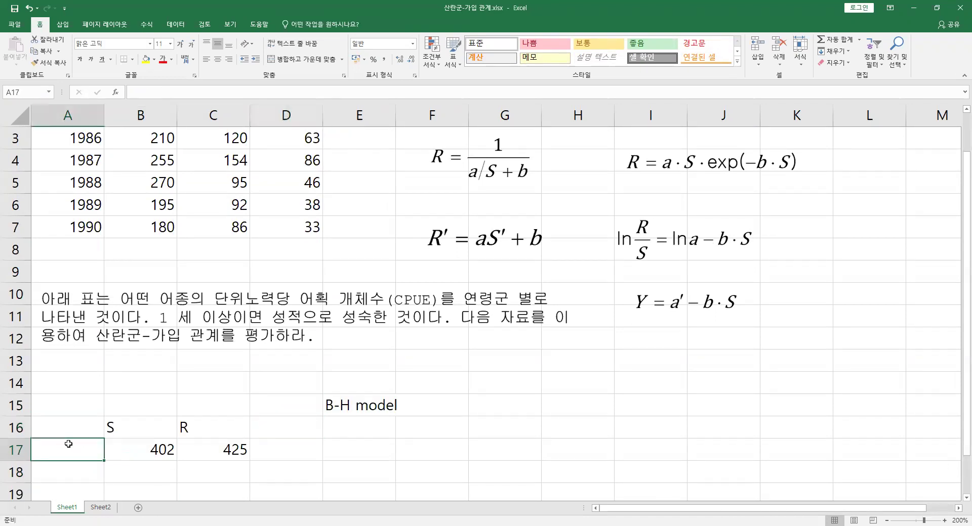
scroll(34, 219, "up", 1)
left_click_drag(89, 161, 88, 269)
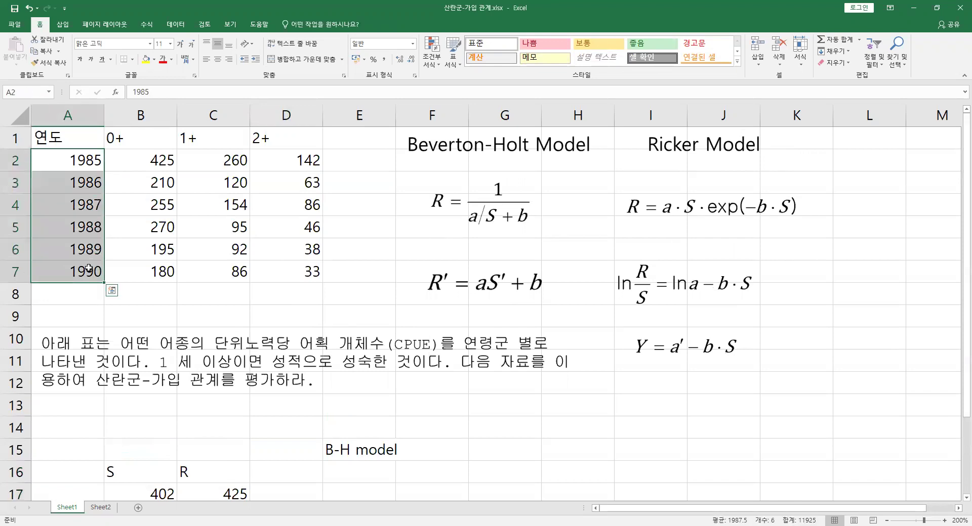
key("ctrl+c")
scroll(81, 273, "down", 4)
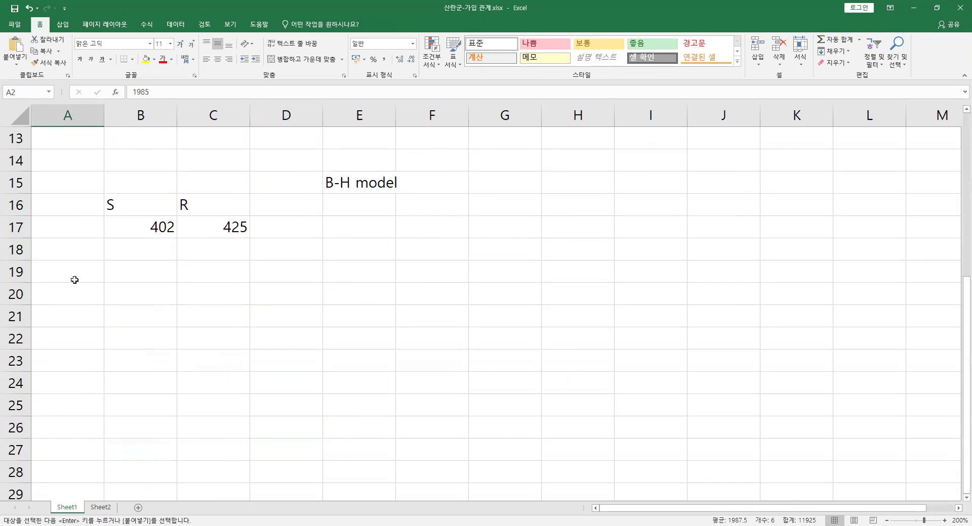
left_click(80, 224)
key("ctrl+v")
Step: Enter the header 연도 in A16 above the copied years
left_click(75, 207)
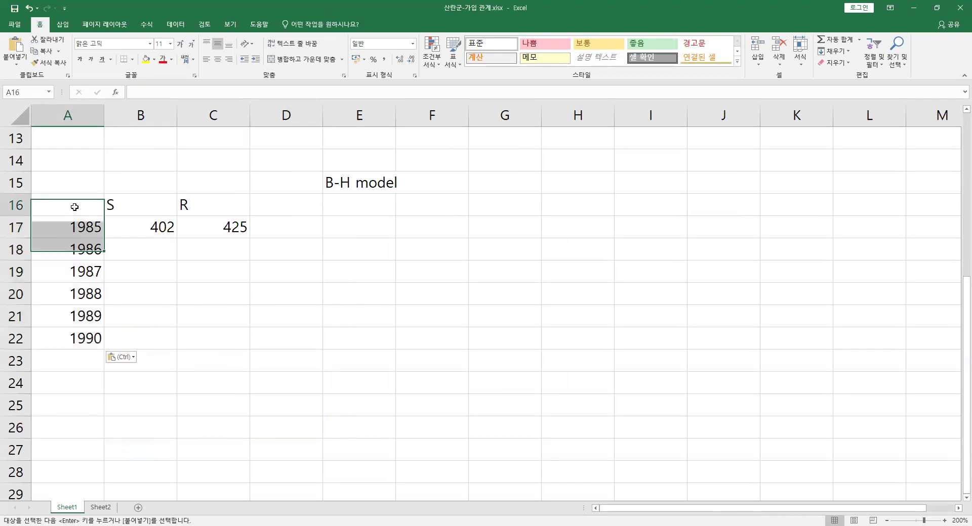
type("연도")
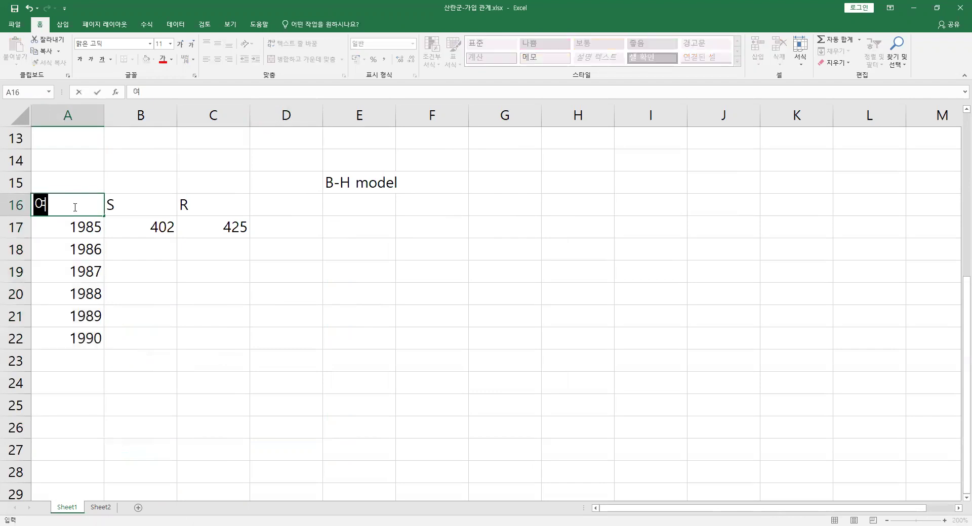
key("Return")
Step: Compare the 1+ and 2+ CPUE values for 1986 and 1987 in the data table with the 1985 S formula
left_click(153, 255)
scroll(160, 271, "up", 4)
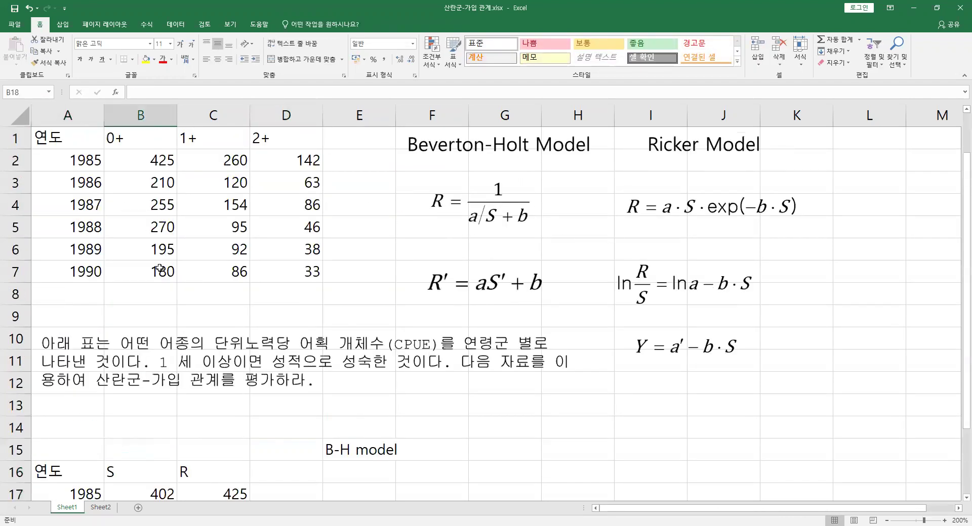
scroll(161, 269, "down", 1)
scroll(161, 271, "down", 1)
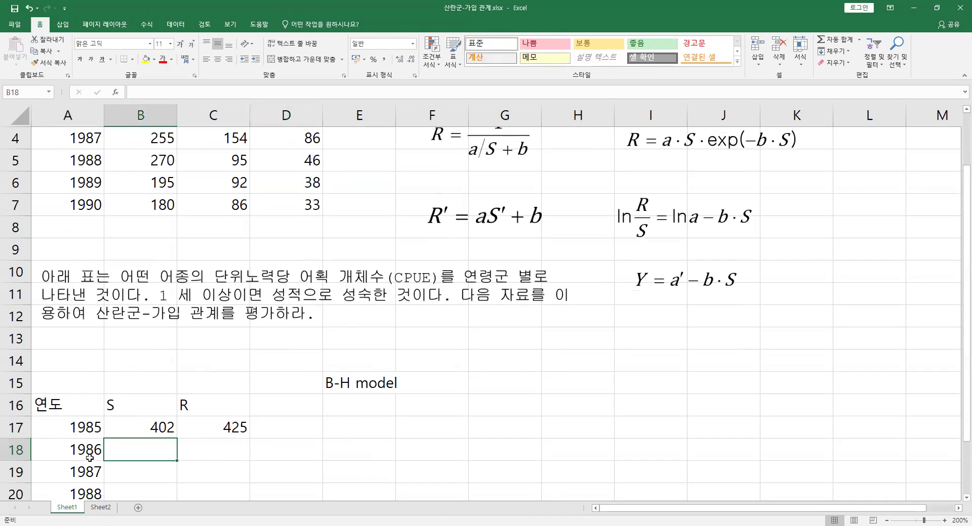
scroll(202, 399, "up", 2)
left_click_drag(233, 184, 291, 187)
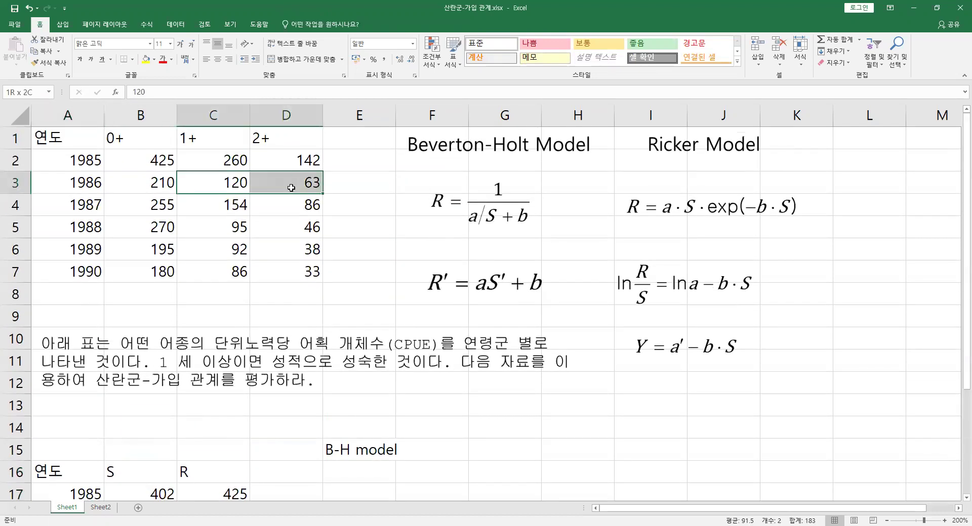
left_click_drag(191, 206, 294, 185)
left_click_drag(212, 205, 294, 205)
left_click_drag(243, 184, 289, 185)
scroll(225, 369, "down", 1)
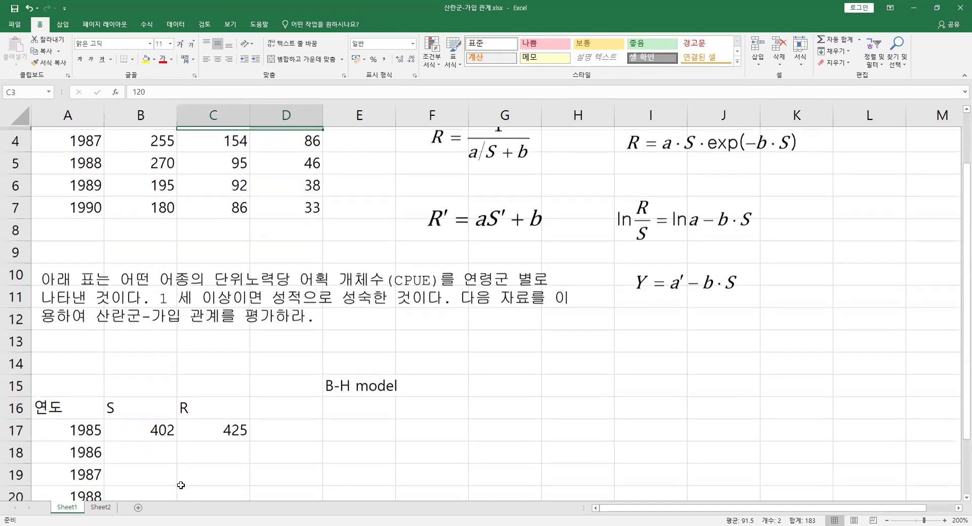
left_click(160, 433)
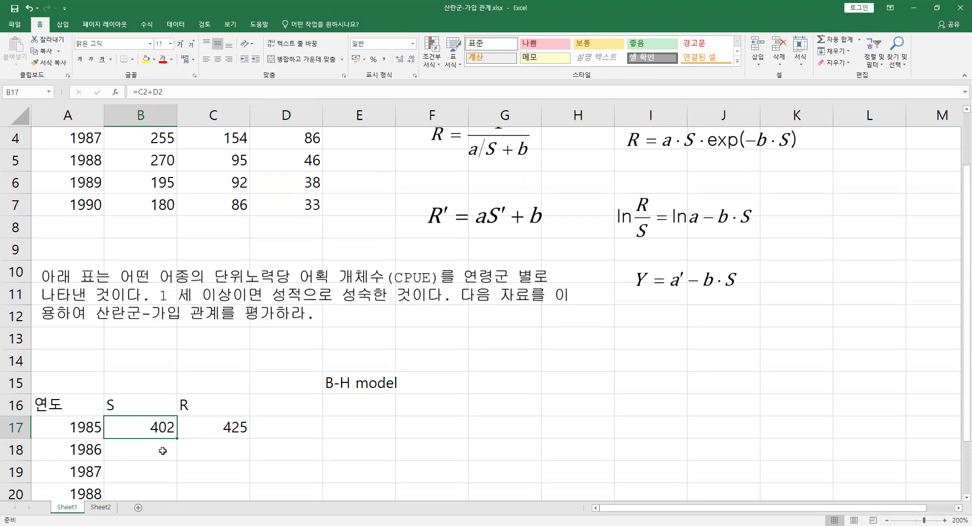
Step: Calculate the 1986 spawner value in B18 from the 1+ and 2+ CPUE with =C3+D3
left_click(141, 451)
type("=")
scroll(193, 441, "up", 1)
scroll(192, 441, "up", 1)
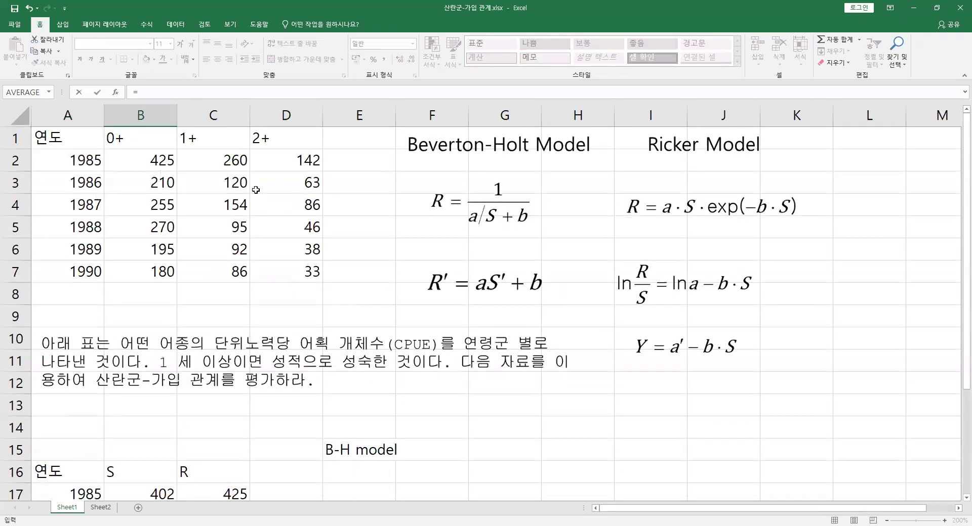
left_click(228, 183)
type("+")
scroll(261, 178, "down", 2)
key("BackSpace")
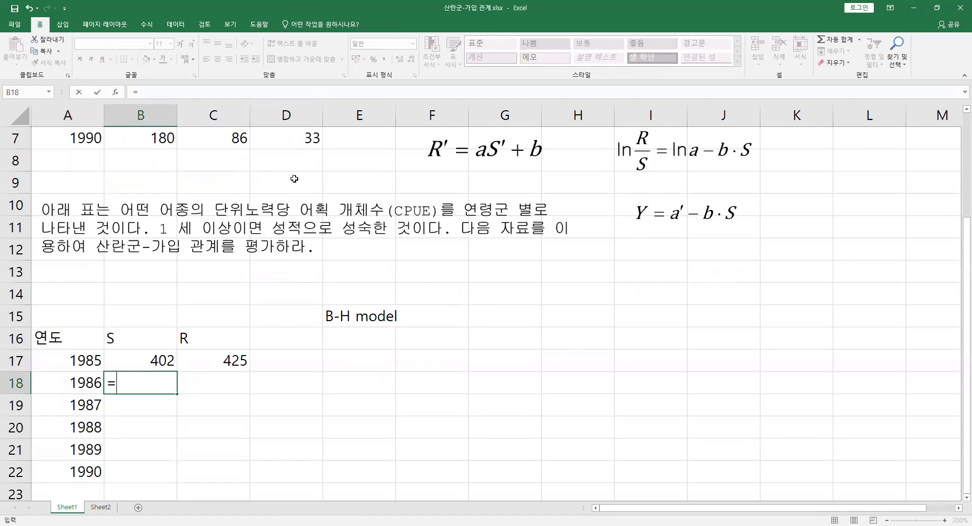
scroll(261, 179, "up", 2)
left_click(231, 183)
type("+")
left_click(267, 183)
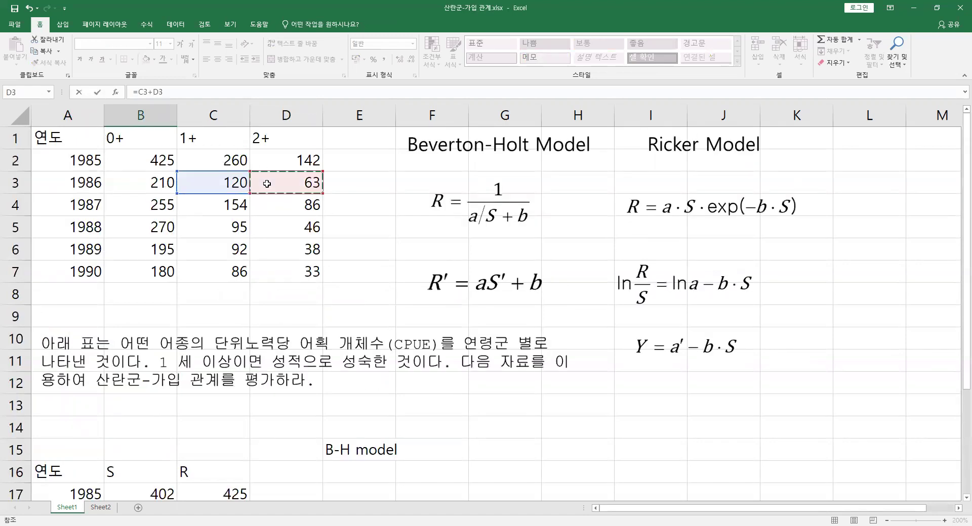
key("Return")
Step: Enter the 1986 recruit value in C18 by referencing the 0+ CPUE with =B3
scroll(288, 365, "down", 3)
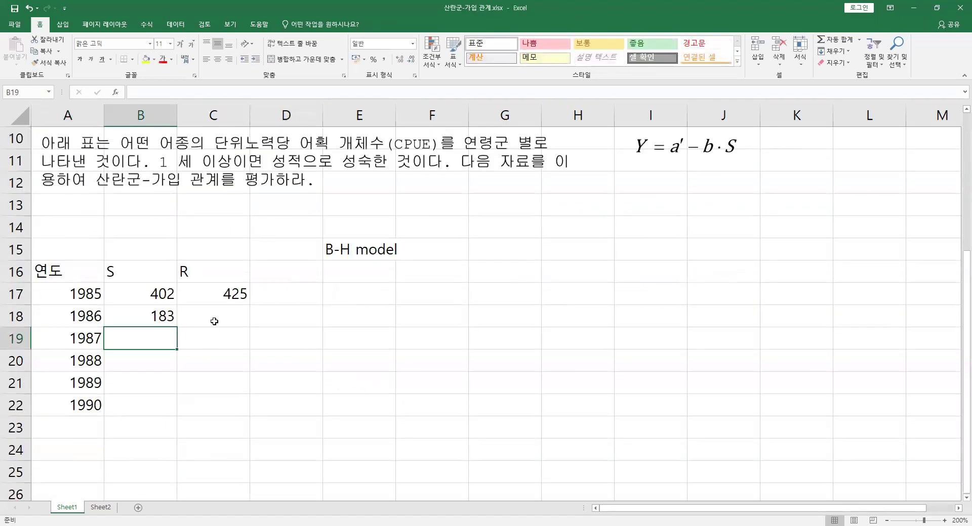
left_click(214, 321)
type("=")
scroll(253, 317, "up", 3)
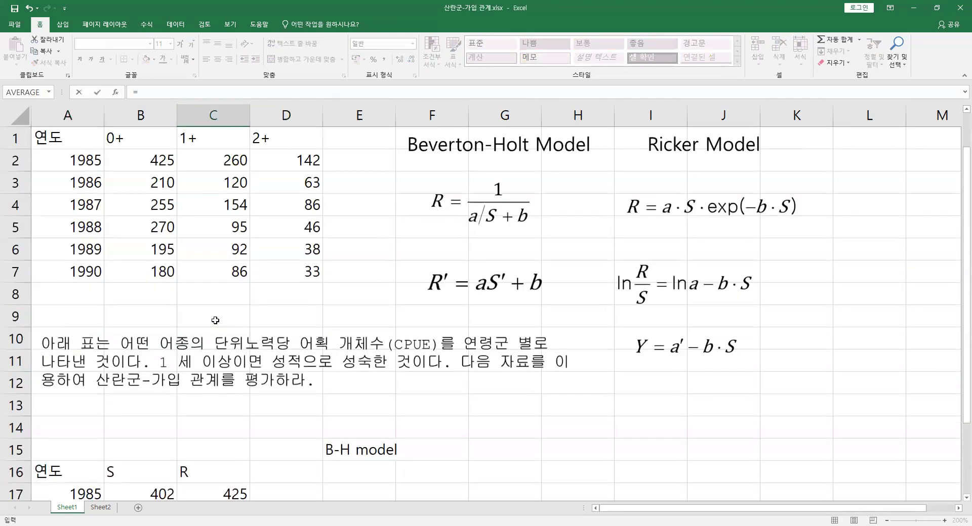
left_click(159, 184)
key("Return")
Step: Fill the 1986 S and R formulas in B18:C18 down to the 1990 row
scroll(158, 184, "down", 3)
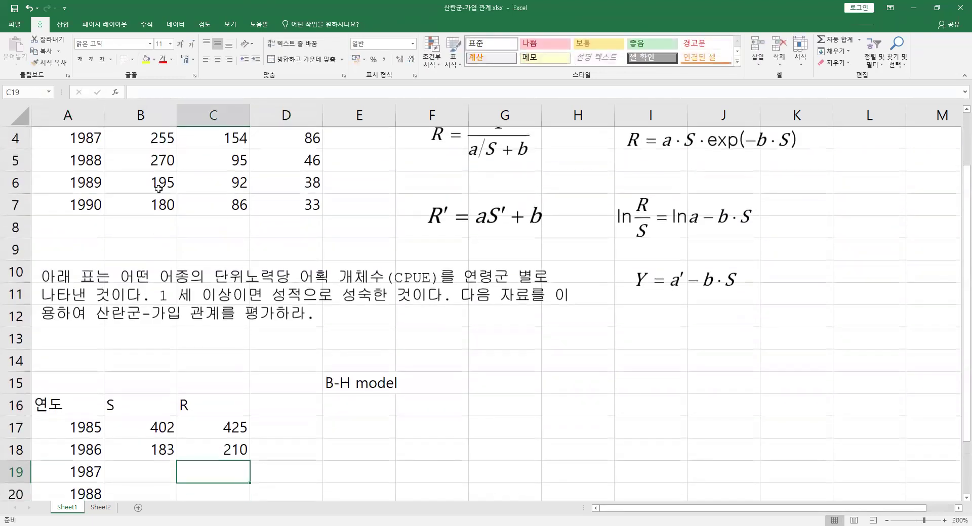
left_click(138, 322)
left_click_drag(138, 321, 247, 410)
left_click(351, 375)
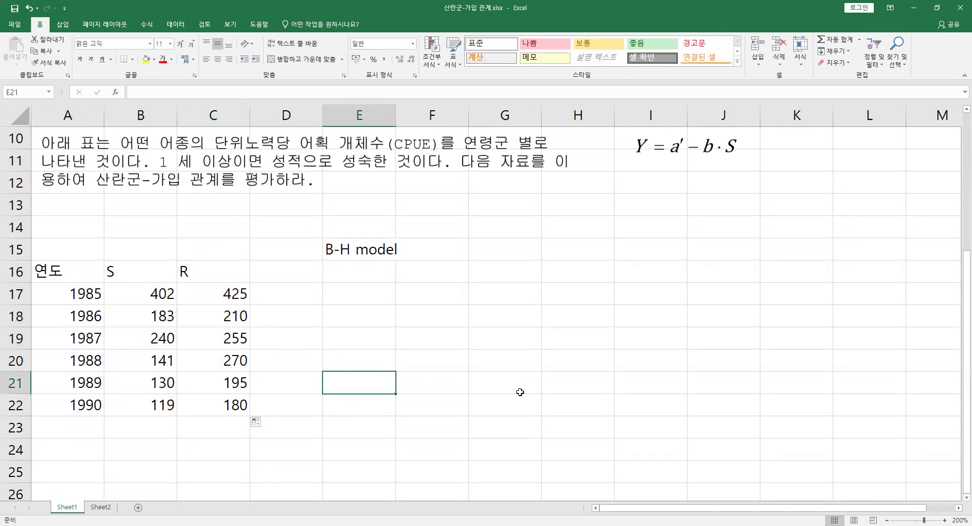
Step: Mark up the Beverton-Holt formula with a red pen and handwrite its reciprocal form 1/R = a·1/S + b beneath it
scroll(400, 350, "up", 2)
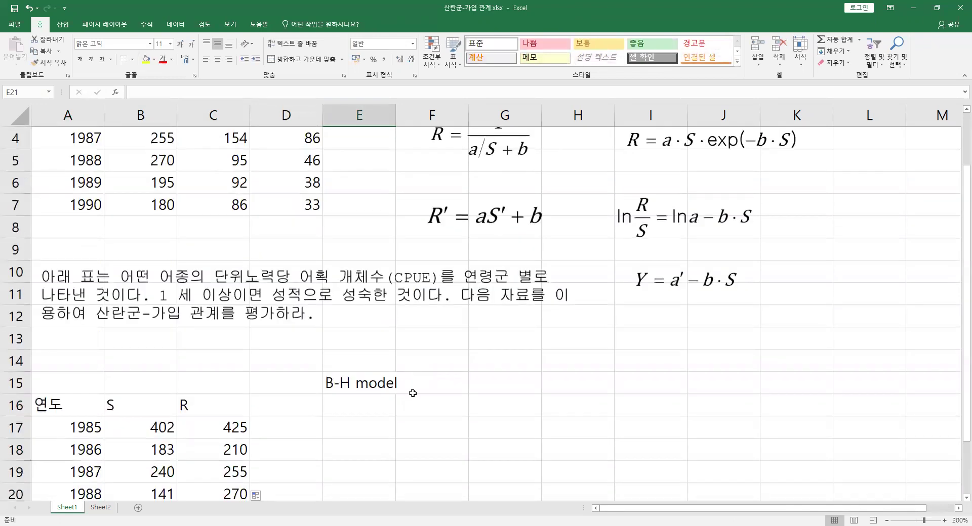
scroll(410, 378, "down", 1)
scroll(419, 378, "up", 2)
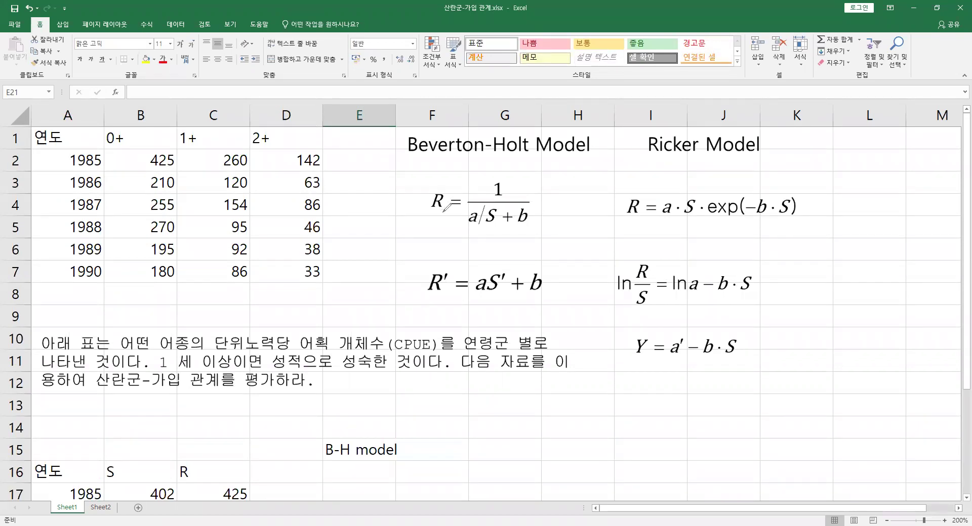
left_click_drag(434, 208, 441, 217)
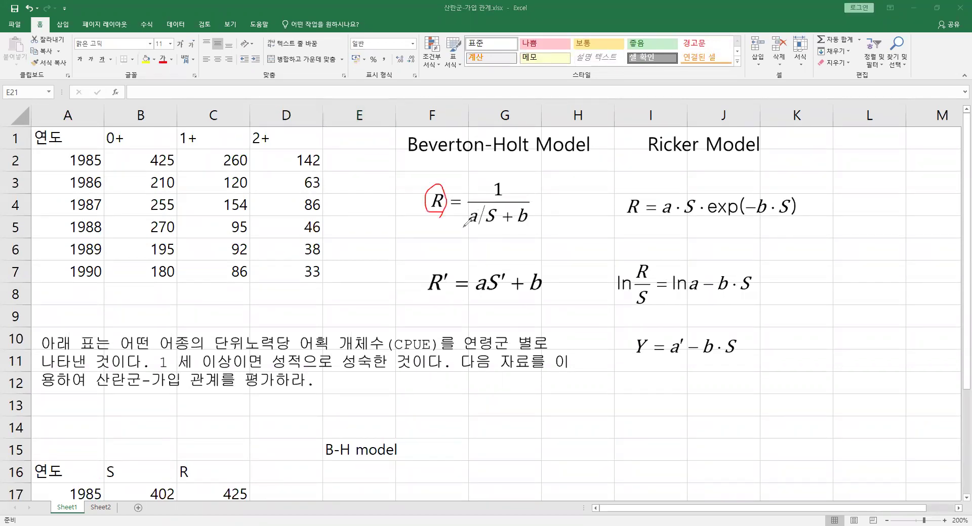
mouse_move(500, 223)
left_mouse_down()
mouse_move(541, 212)
mouse_move(470, 212)
mouse_move(531, 202)
mouse_move(498, 198)
left_mouse_up()
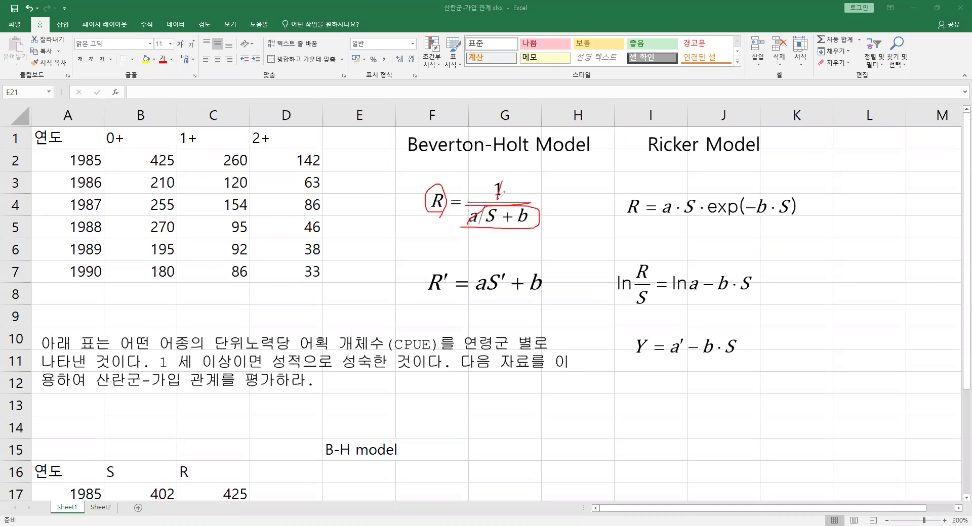
mouse_move(394, 270)
left_mouse_down()
mouse_move(411, 253)
mouse_move(420, 269)
mouse_move(431, 242)
mouse_move(412, 237)
mouse_move(502, 264)
mouse_move(525, 248)
mouse_move(515, 245)
mouse_move(546, 243)
mouse_move(536, 252)
left_mouse_up()
left_click_drag(546, 229, 549, 247)
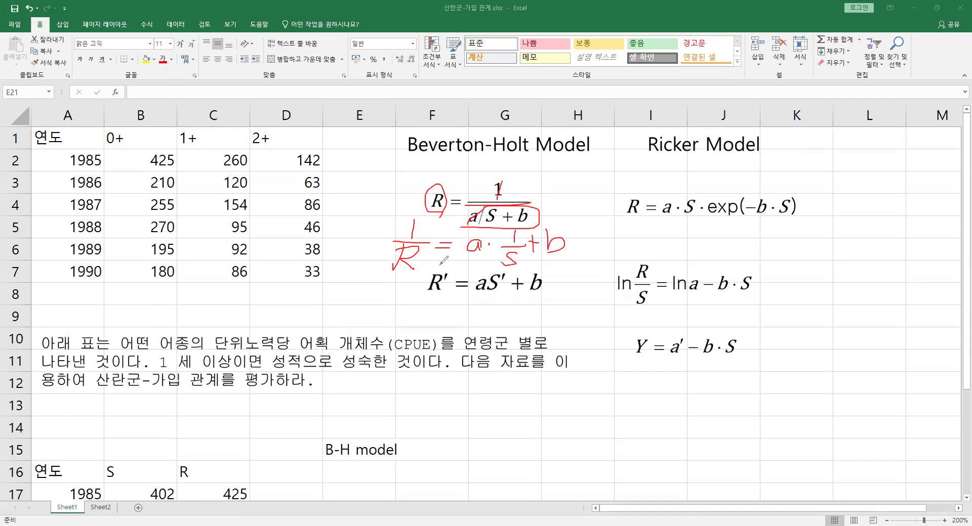
Step: Link 1/R and 1/S to R' = aS' + b with arrows, mark a and b, and clear the pen annotations
left_click_drag(426, 259, 439, 253)
left_click_drag(497, 268, 503, 258)
left_click_drag(421, 297, 562, 292)
mouse_move(479, 280)
left_mouse_down()
mouse_move(493, 287)
mouse_move(550, 278)
mouse_move(543, 303)
left_mouse_up()
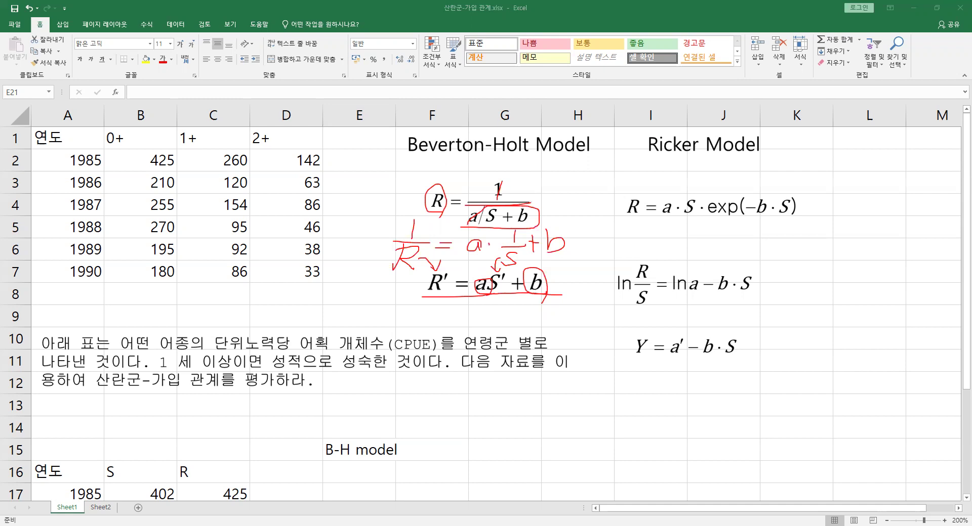
key("Escape")
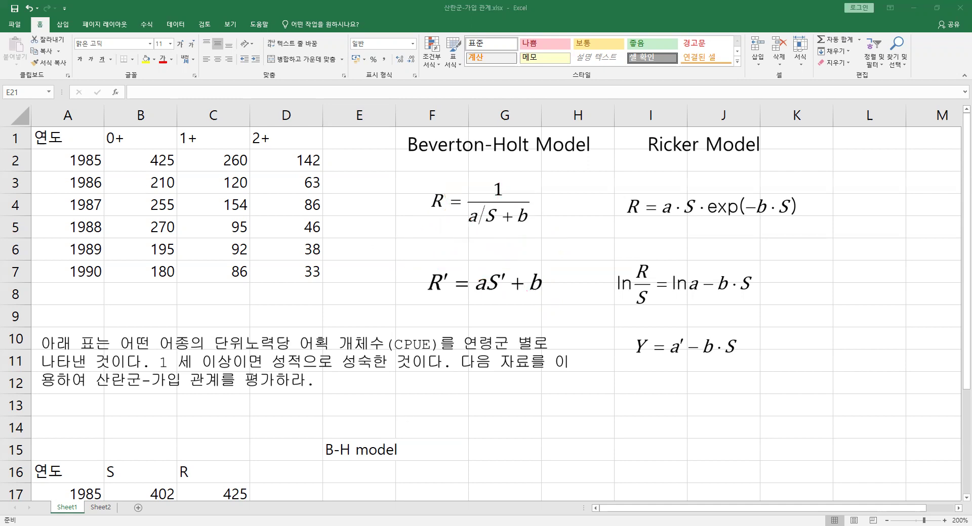
Step: Enter the headers "S' (=1/S)" in E16 and "R' (=1/R)" in F16 below the B-H model title
scroll(481, 314, "down", 2)
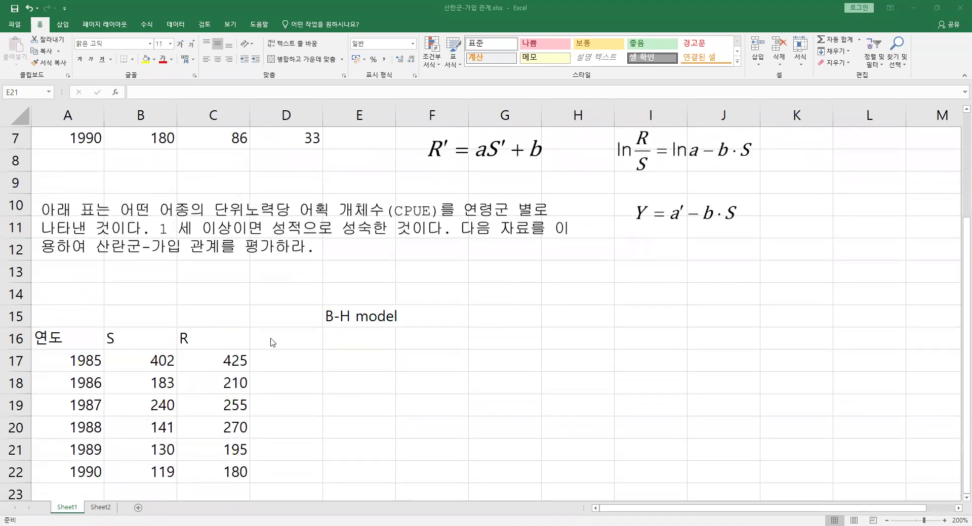
left_click_drag(135, 337, 226, 336)
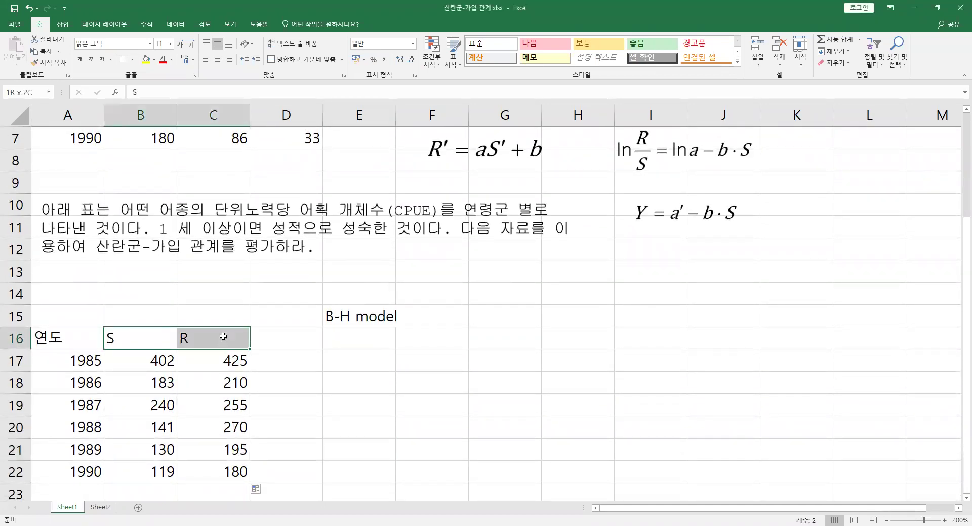
left_click(354, 337)
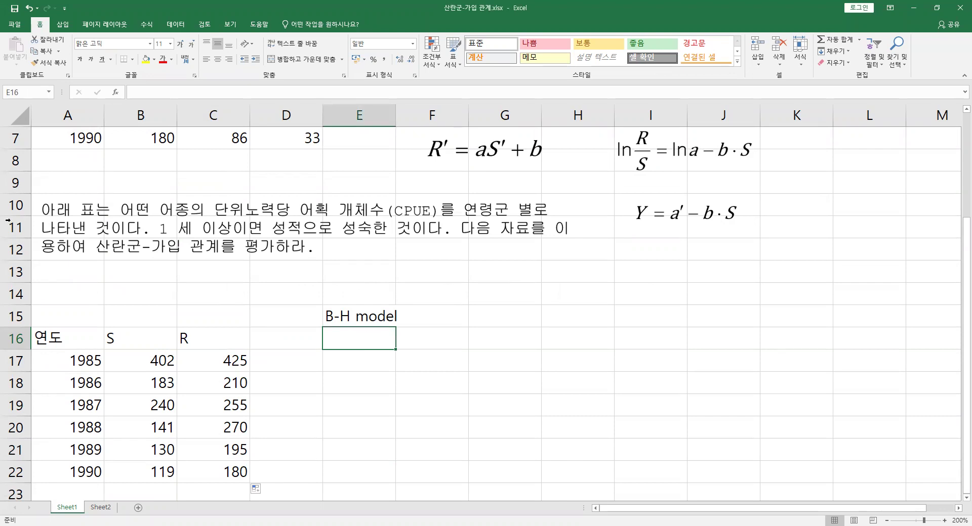
type("ㄴ")
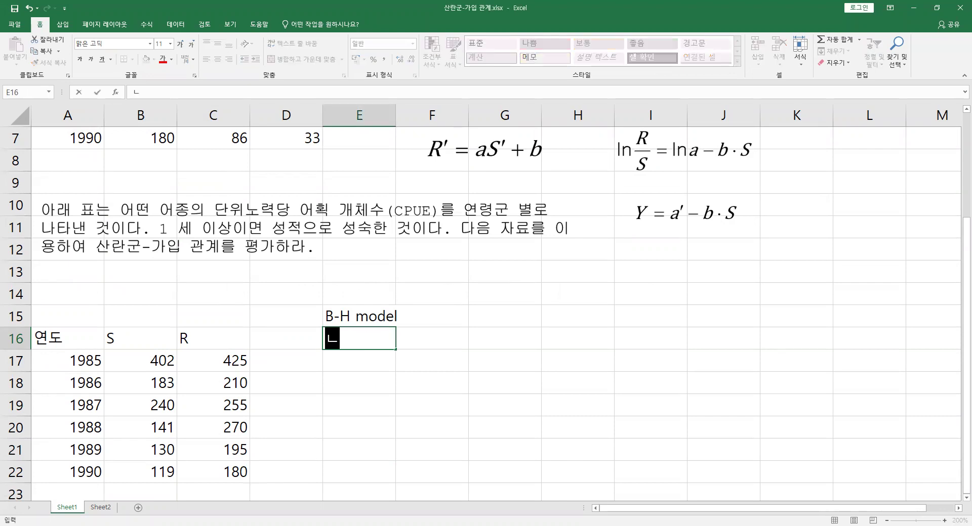
key("BackSpace")
type("S' (=1/S")
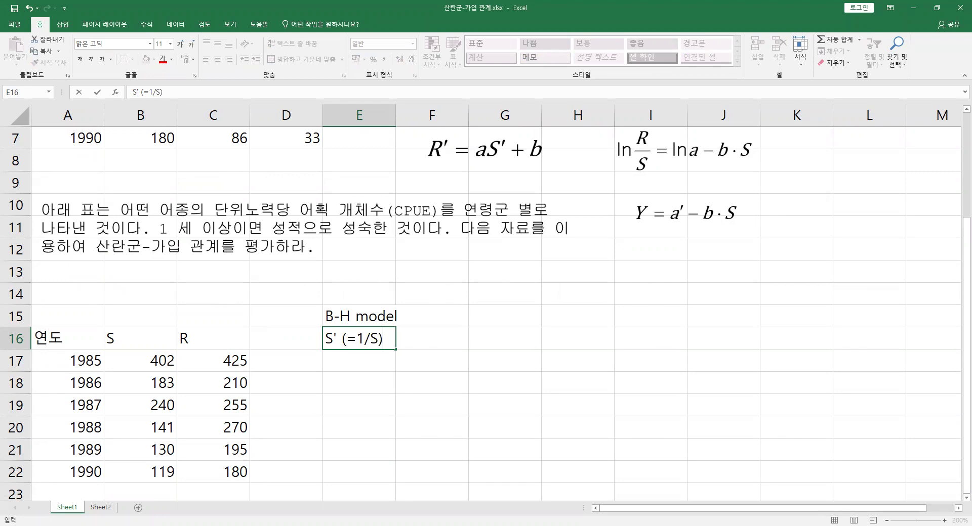
key("Tab")
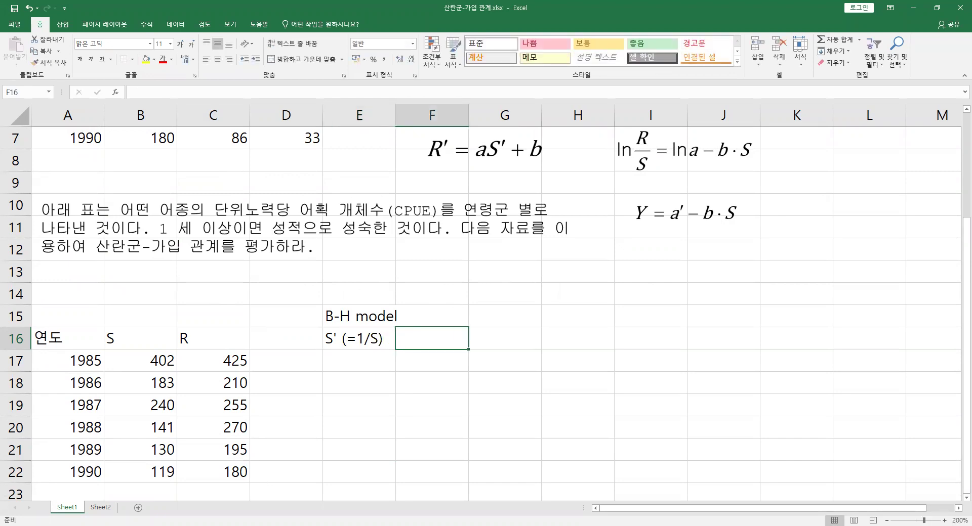
type("R")
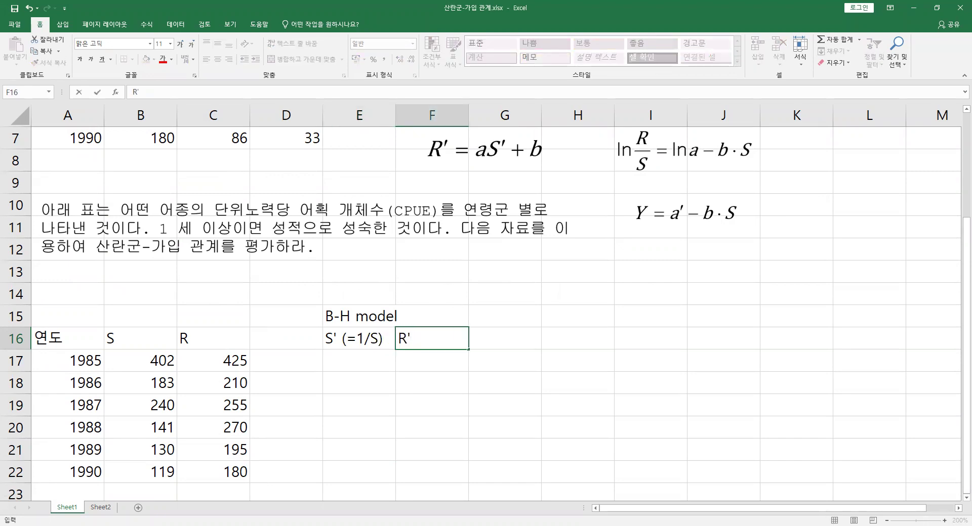
type("1/R")
key("Return")
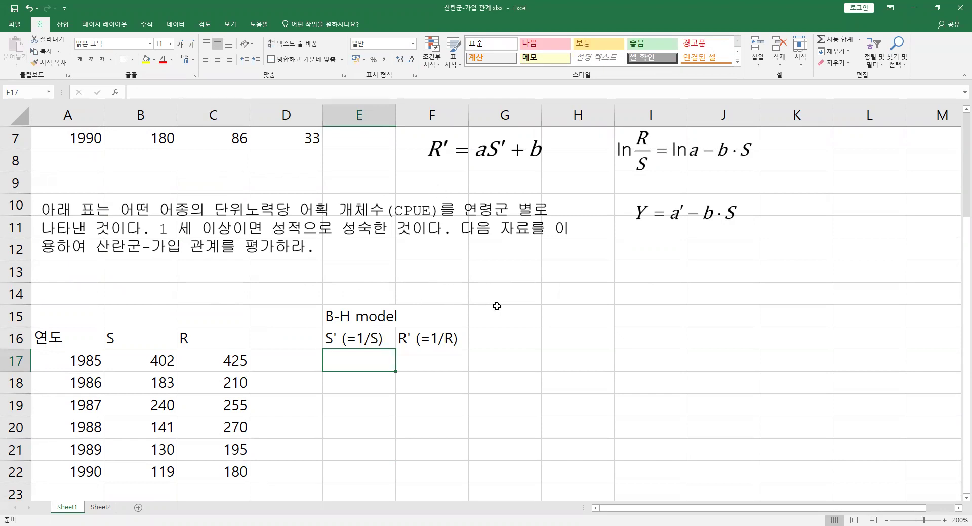
Step: Calculate the 1985 S' value in E17 with the formula =1/B17
scroll(499, 305, "up", 2)
left_click(481, 218)
scroll(481, 217, "down", 2)
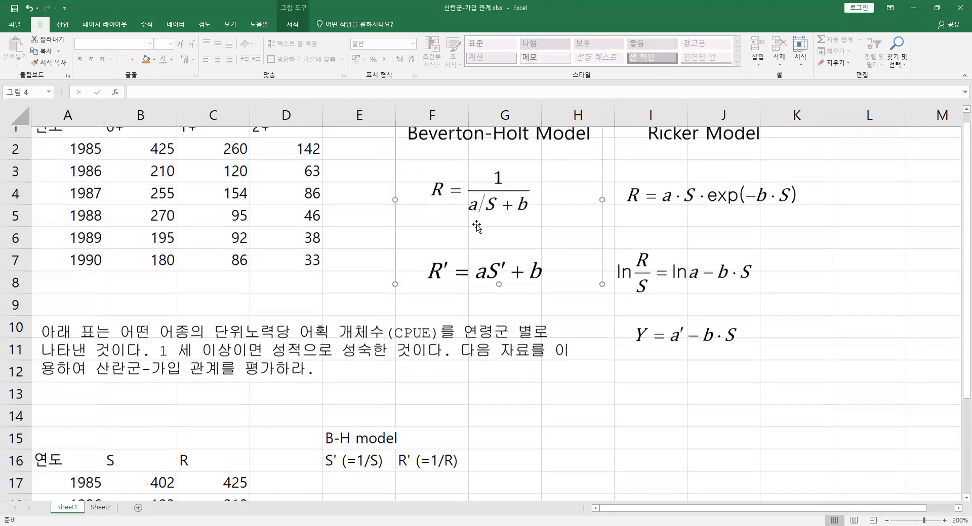
left_click(361, 365)
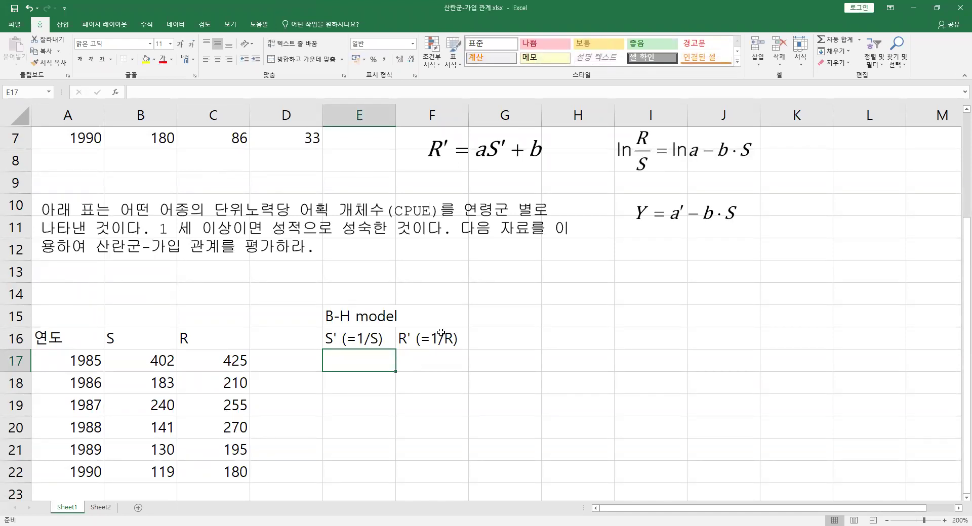
type("=")
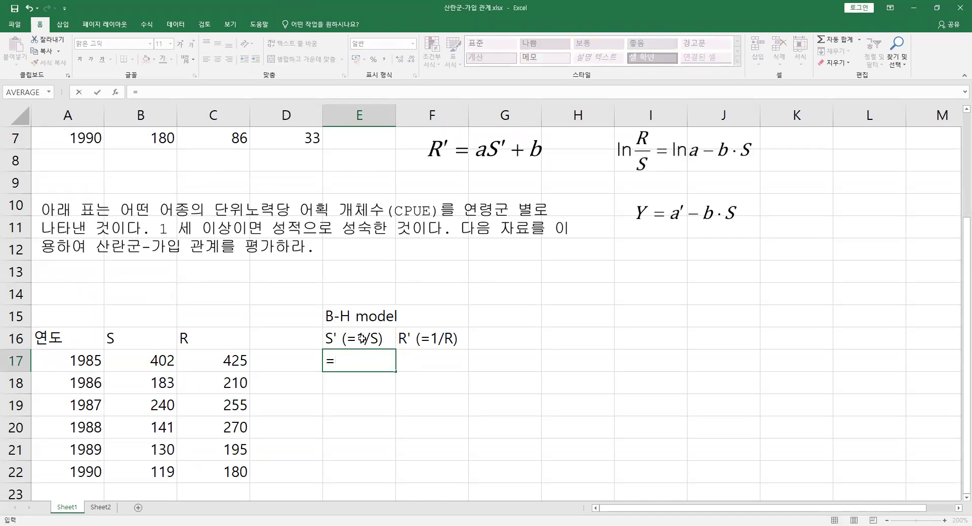
type("1/")
left_click(157, 360)
key("Return")
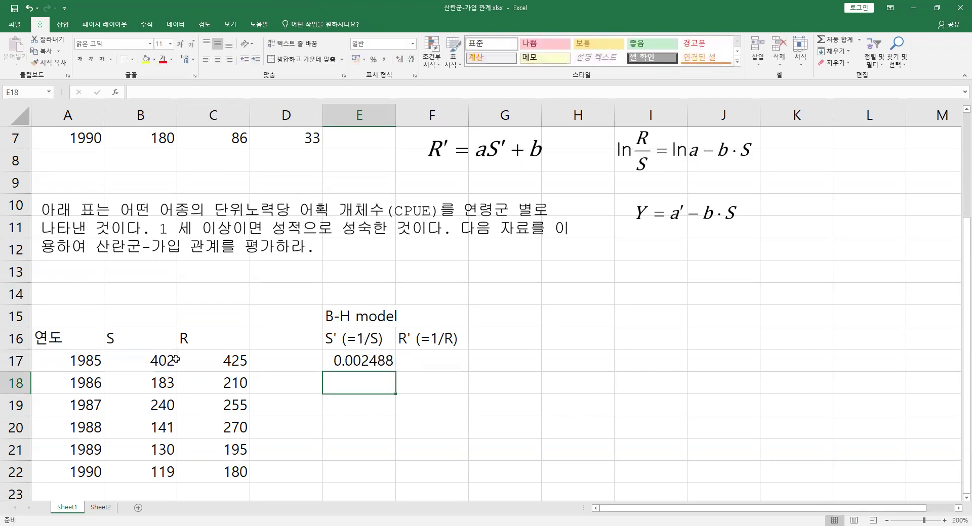
Step: Calculate the 1985 R' value in F17 as the reciprocal of the recruit value in C17
left_click(441, 362)
type("=")
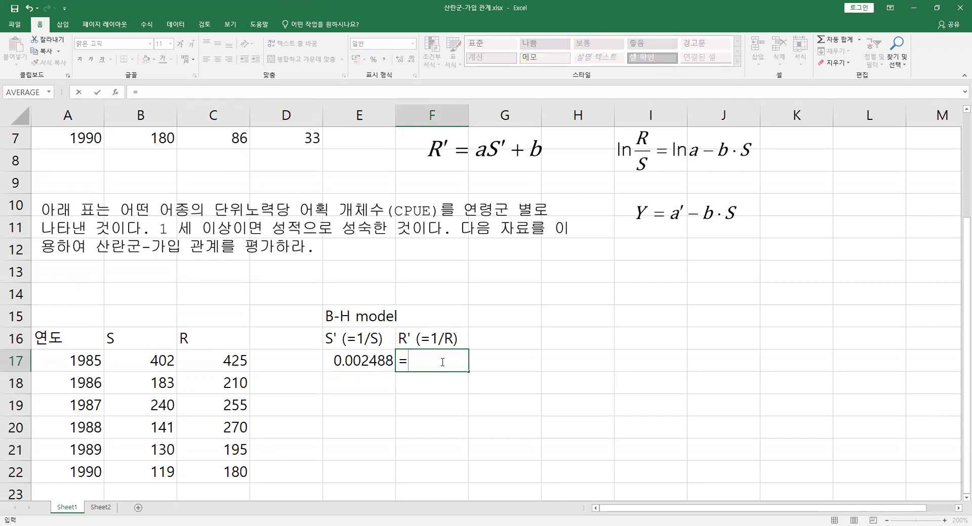
type("1/")
left_click(242, 368)
key("Return")
Step: Fill the S' and R' formulas in E17:F17 down to the 1990 row
left_click_drag(381, 361, 461, 479)
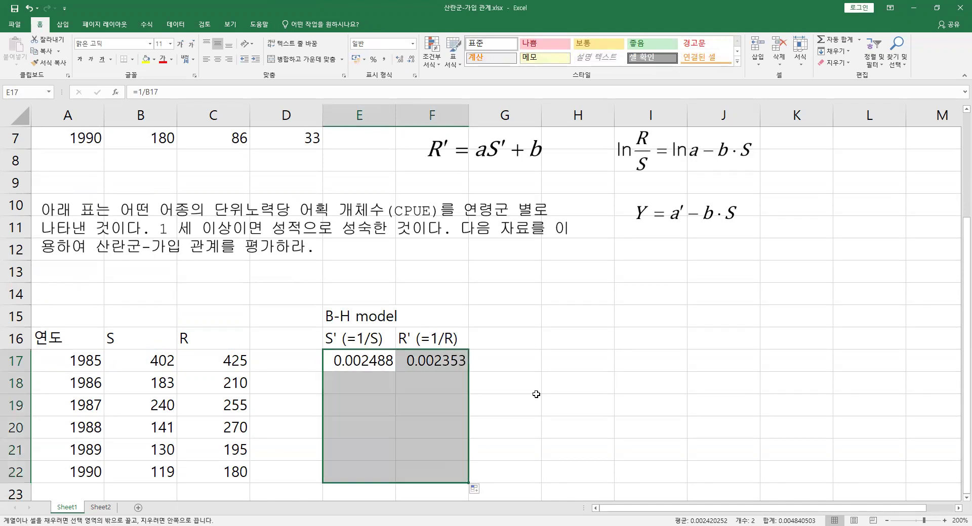
left_click(509, 353)
left_click(481, 335)
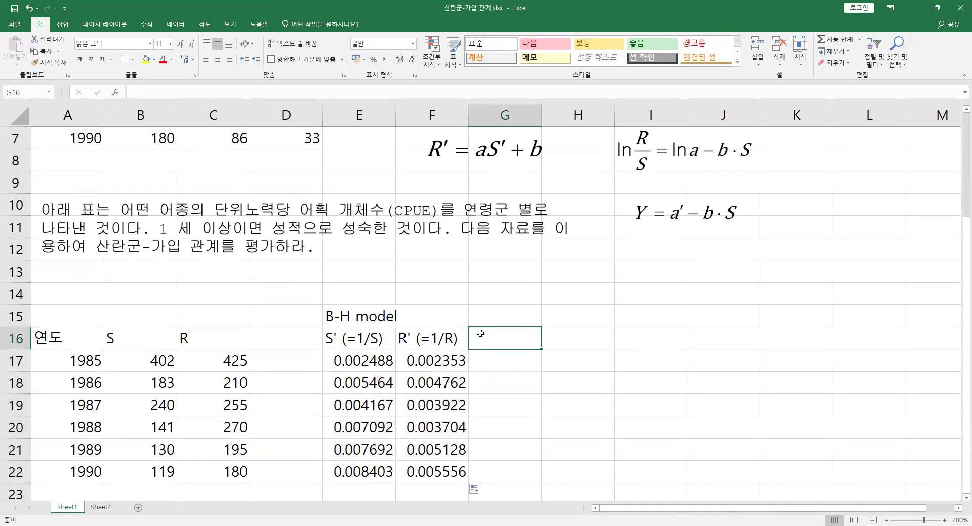
left_click(365, 333)
left_click(382, 315)
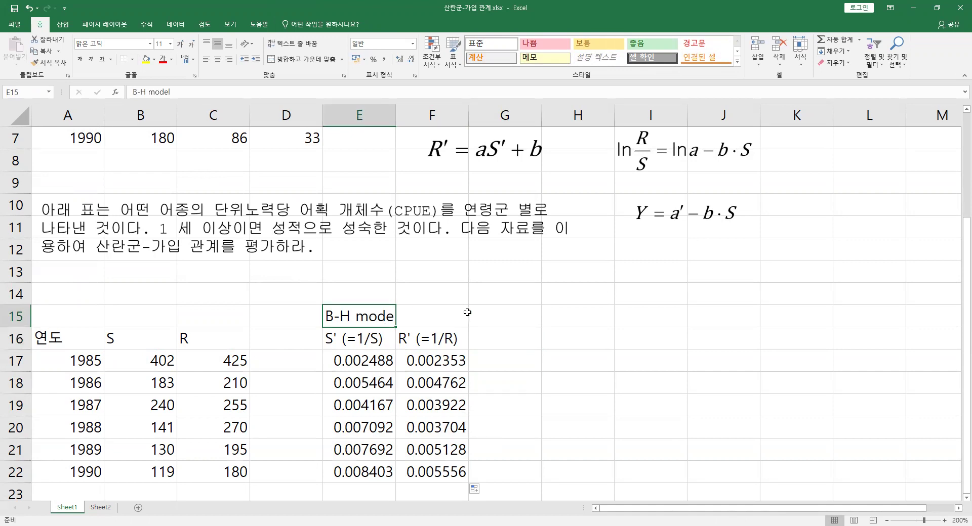
Step: Move the Beverton-Holt formula picture down beside the S' and R' columns, over columns G to I from row 15
scroll(467, 312, "down", 1)
left_click(503, 313)
scroll(503, 313, "down", 2)
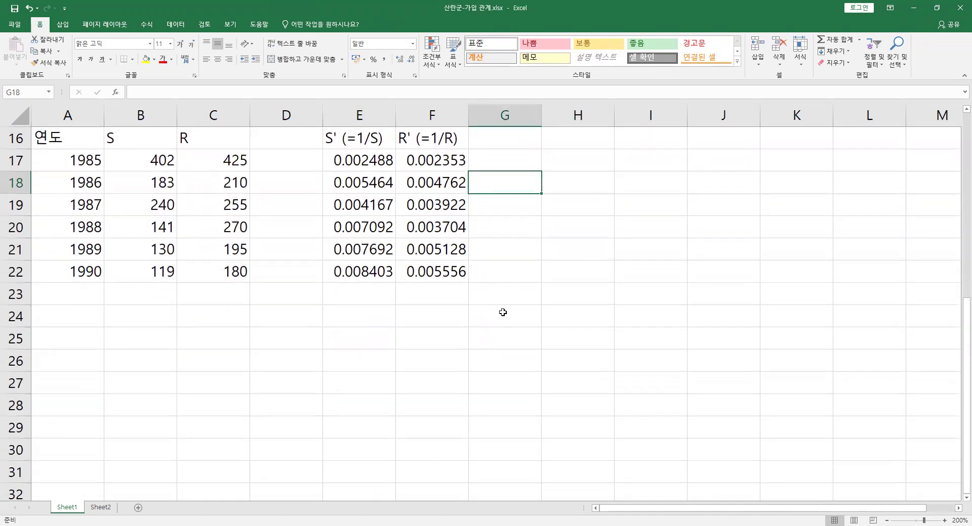
scroll(501, 313, "up", 1)
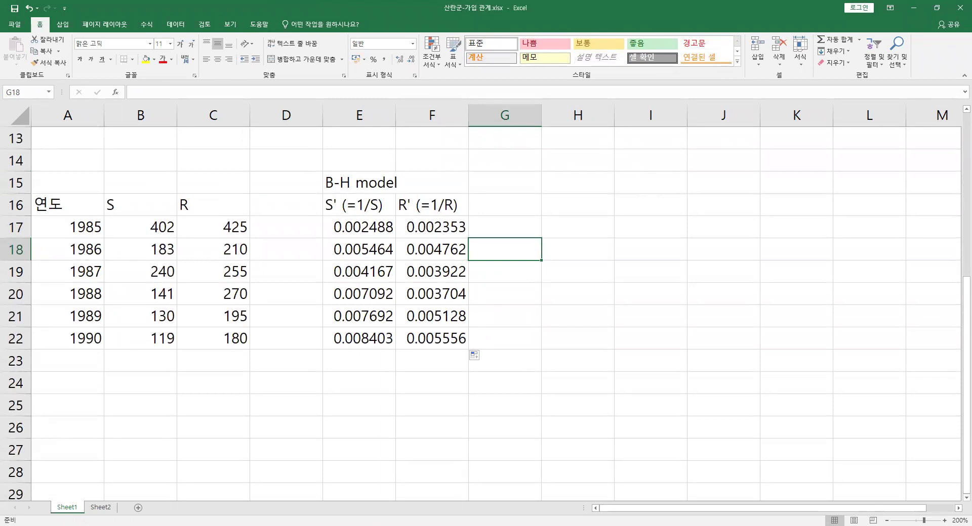
scroll(503, 232, "up", 4)
left_click_drag(504, 231, 575, 379)
left_click(525, 458)
scroll(500, 401, "down", 1)
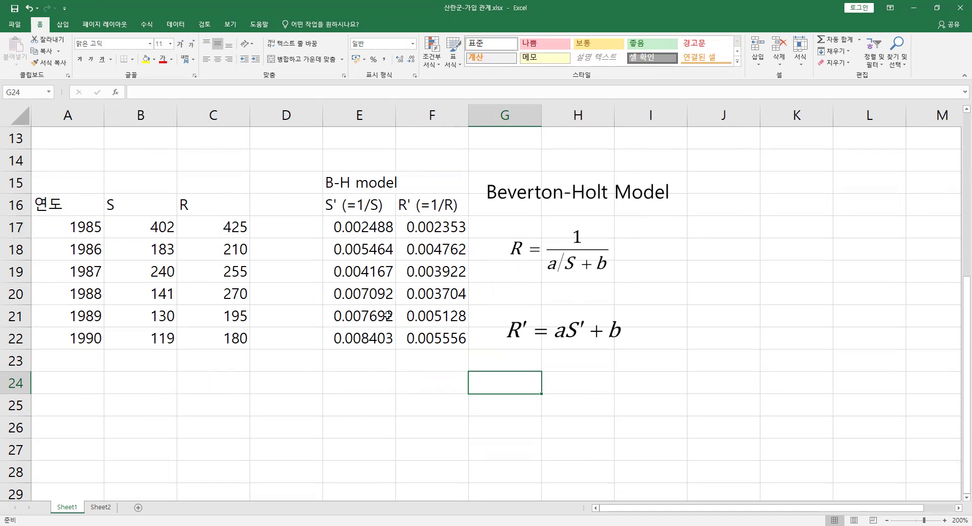
Step: Enter the parameter labels "a =" in E24 and "b =" in E25
left_click(362, 401)
left_click(363, 387)
type("a")
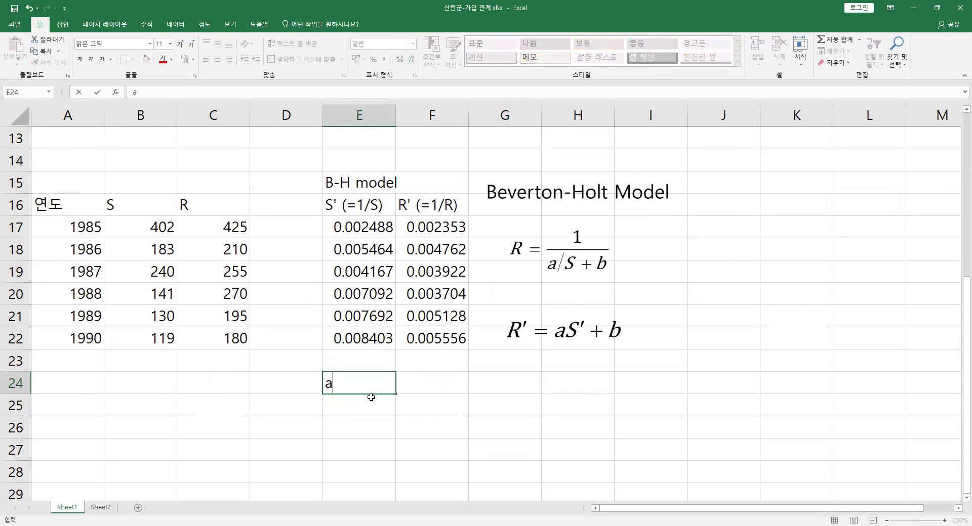
type(" =")
key("Return")
type("b =")
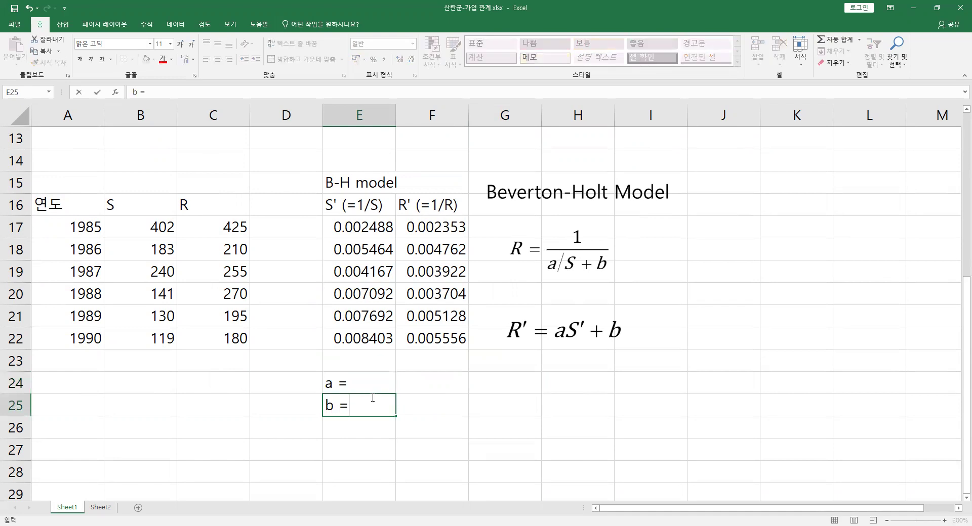
key("Return")
left_click(413, 387)
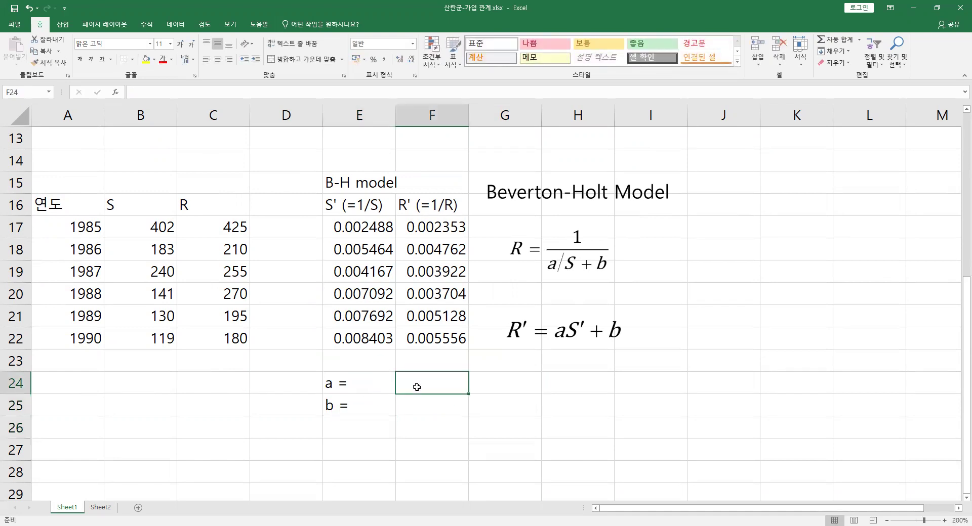
key("Return")
left_click(435, 388)
Step: Insert a scatter chart of the S' and R' values in E17:F22 and delete its vertical and horizontal gridlines
left_click_drag(353, 225, 434, 334)
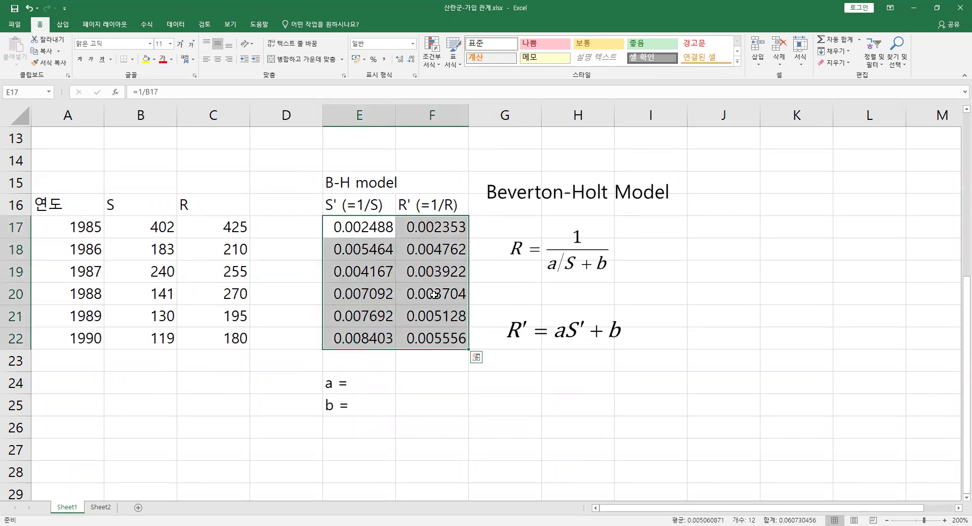
left_click(62, 24)
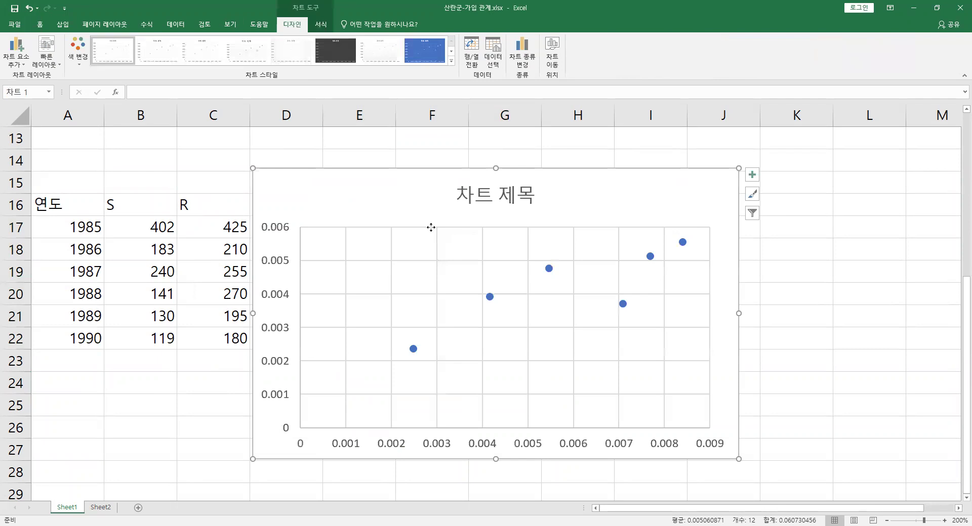
left_click(439, 235)
left_click(437, 237)
key("Delete")
left_click(433, 261)
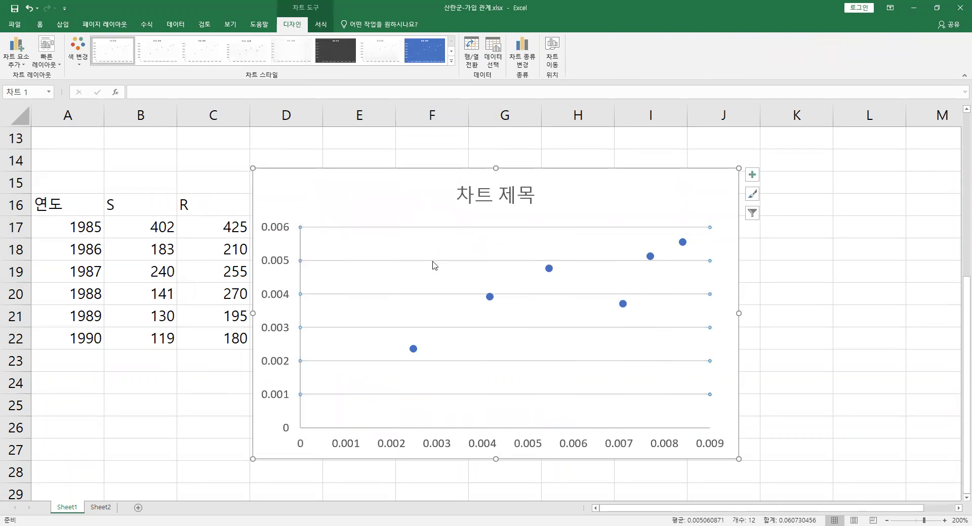
key("Delete")
Step: Narrow the scatter chart, place it over columns A to E, and undo the accidental shift of its R' data range
left_click_drag(732, 183, 511, 172)
left_click_drag(515, 302, 430, 329)
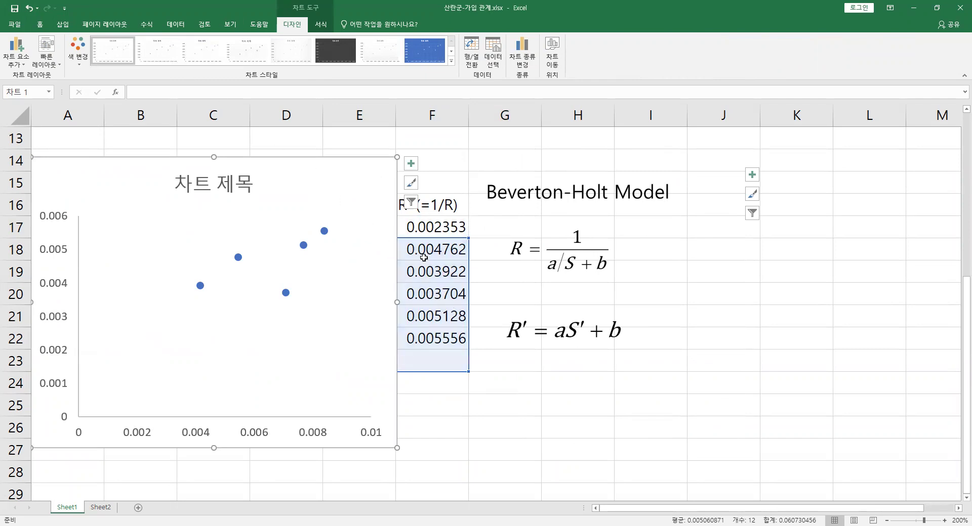
key("ctrl+z")
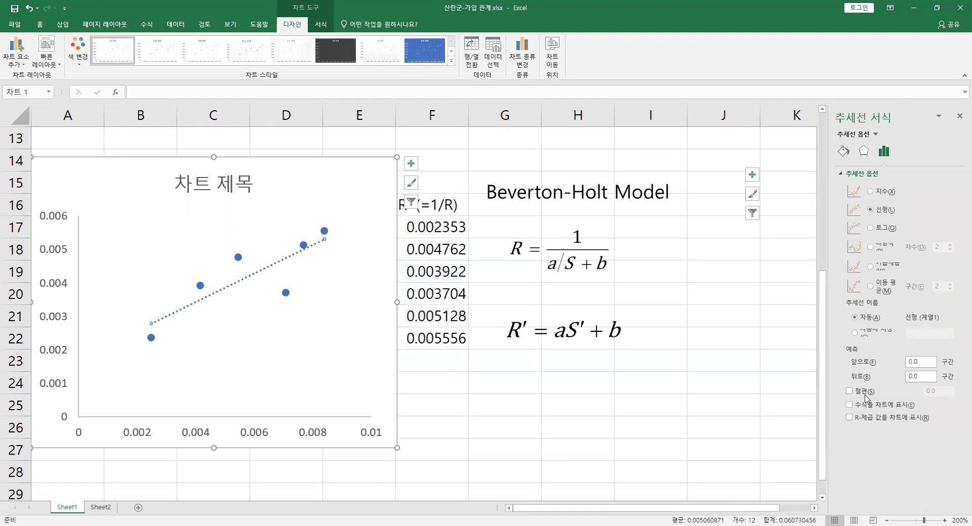
Step: Display the linear trendline's equation and R-squared value on the chart and move their label above the data points
left_click(874, 410)
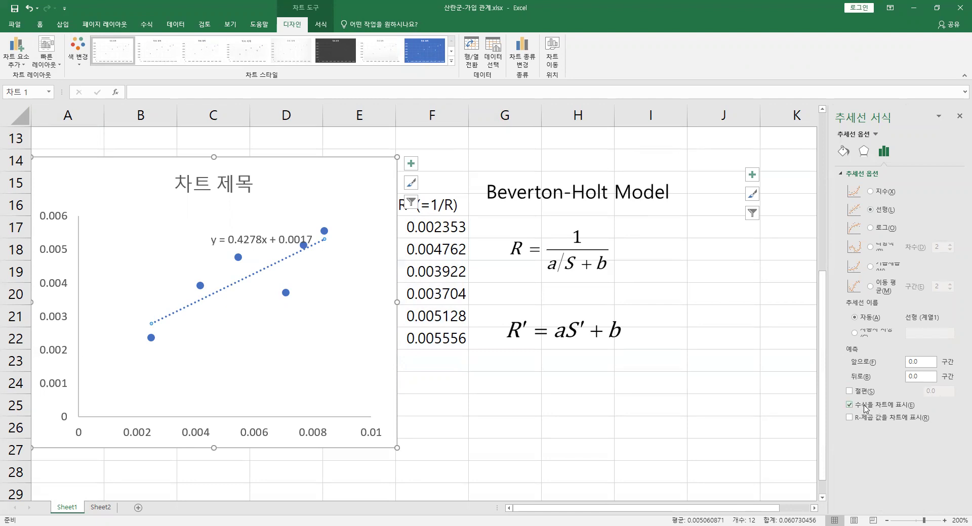
left_click(872, 418)
left_click(263, 234)
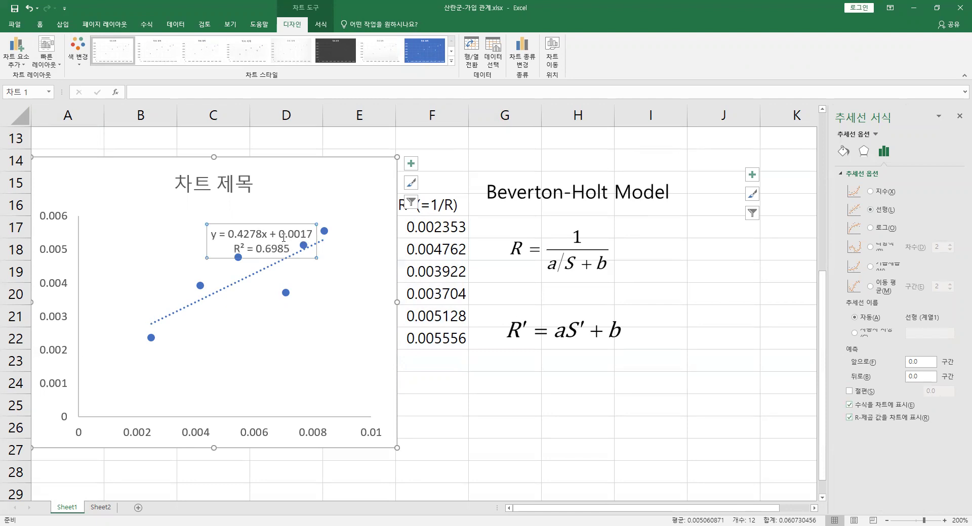
left_click_drag(265, 219, 236, 211)
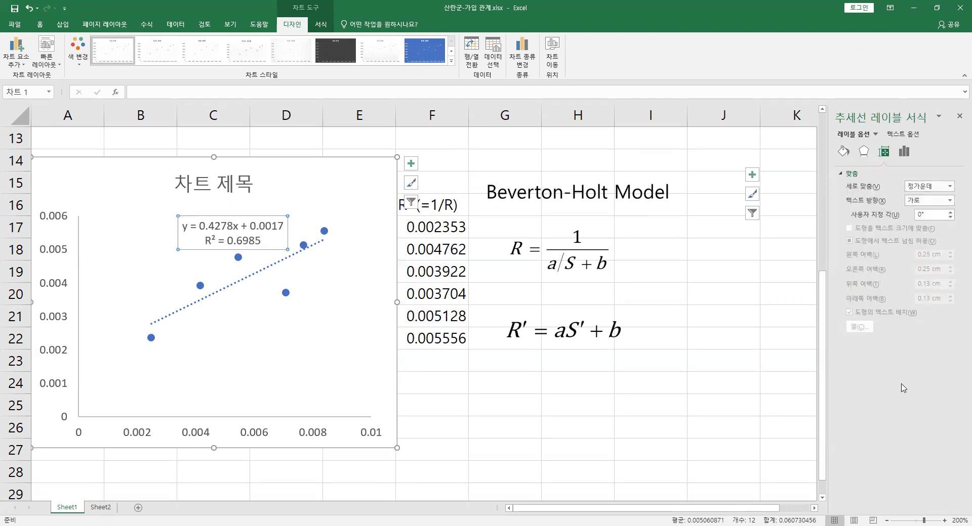
left_click(904, 151)
left_click(884, 152)
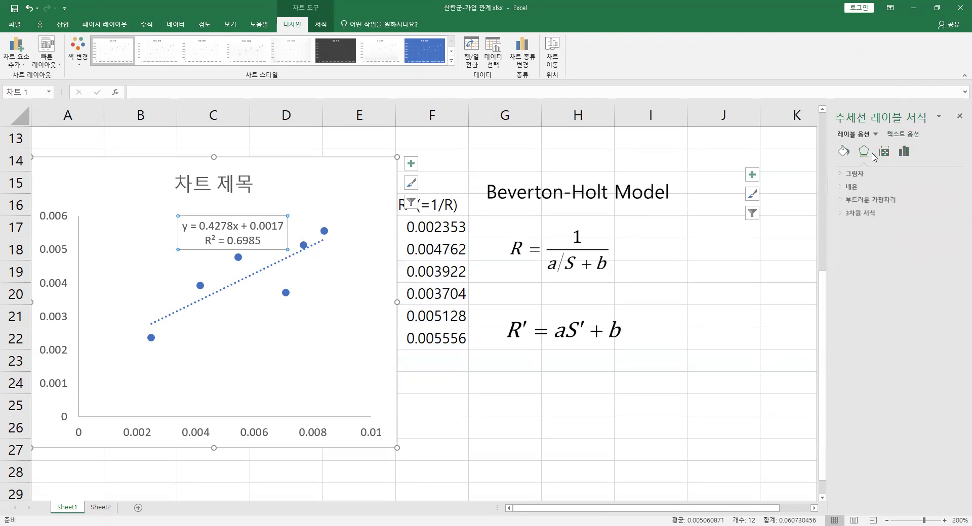
left_click(838, 153)
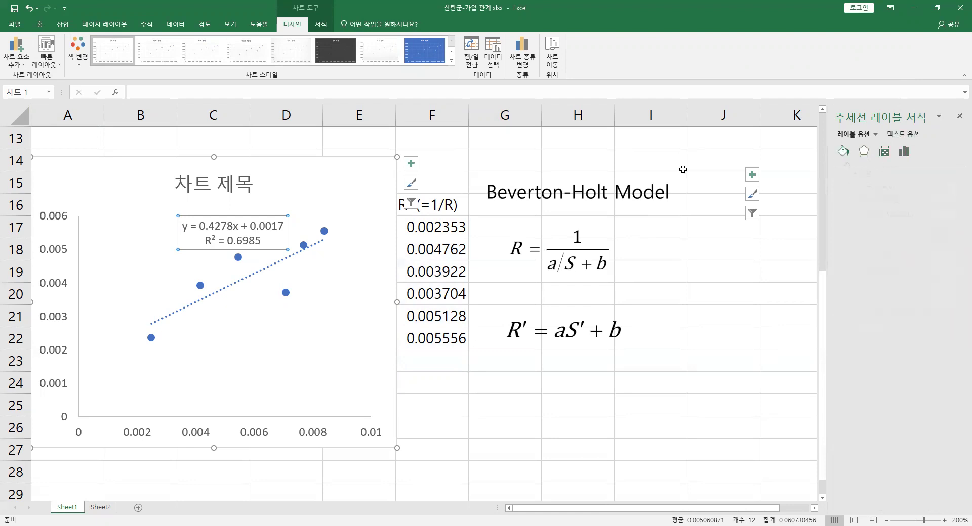
left_click(255, 275)
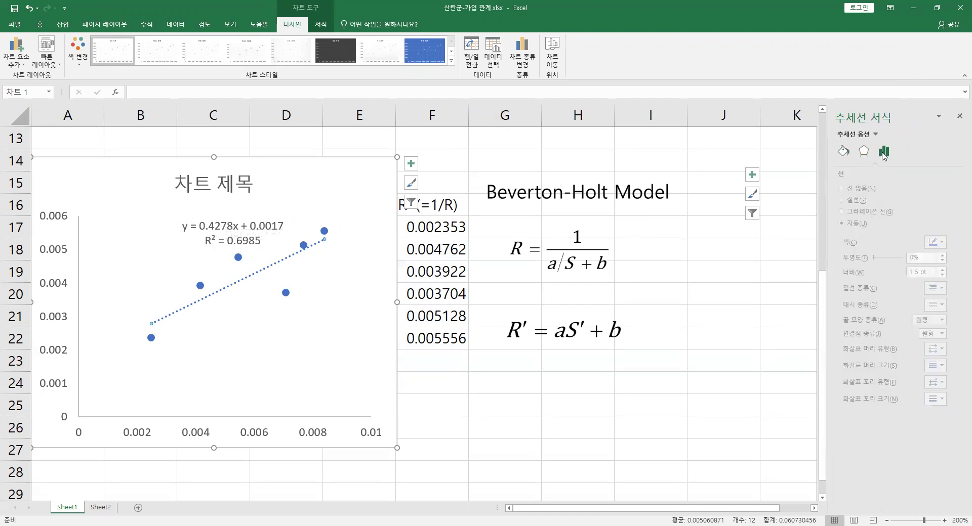
left_click(883, 152)
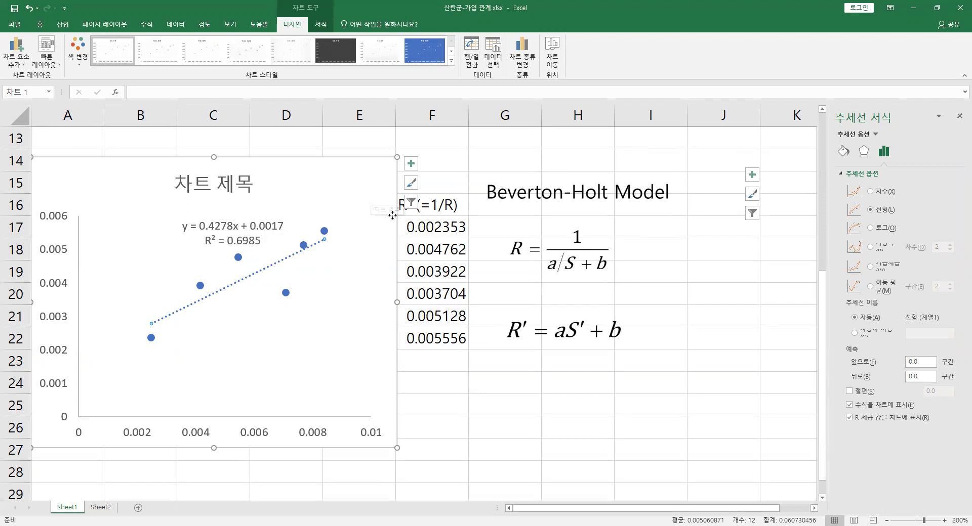
Step: Move the scatter chart up so it no longer covers the a and b labels in E24:E25
left_click_drag(318, 265, 319, 204)
left_click(365, 256)
left_click_drag(385, 275, 373, 249)
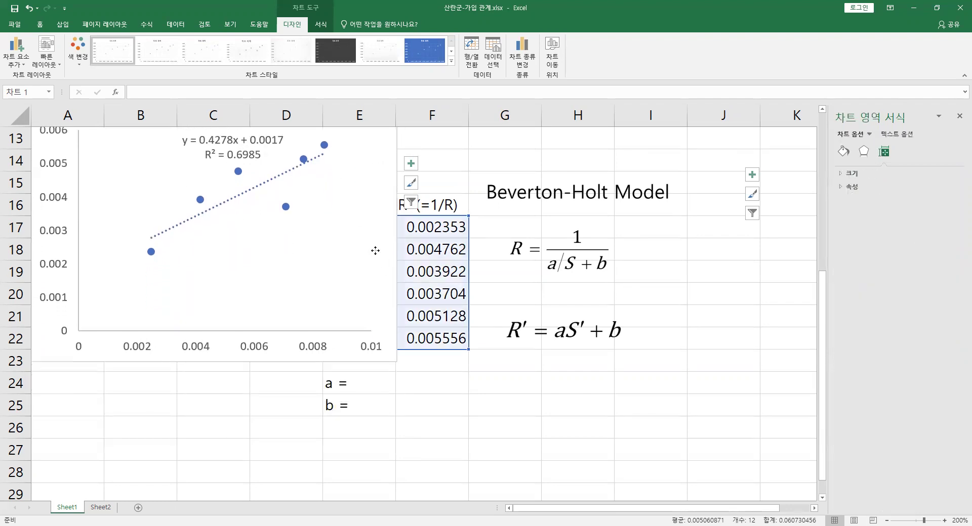
Step: Move the scatter chart below the a and b labels so it starts at cell E26 and uncovers the data table
scroll(463, 319, "up", 1)
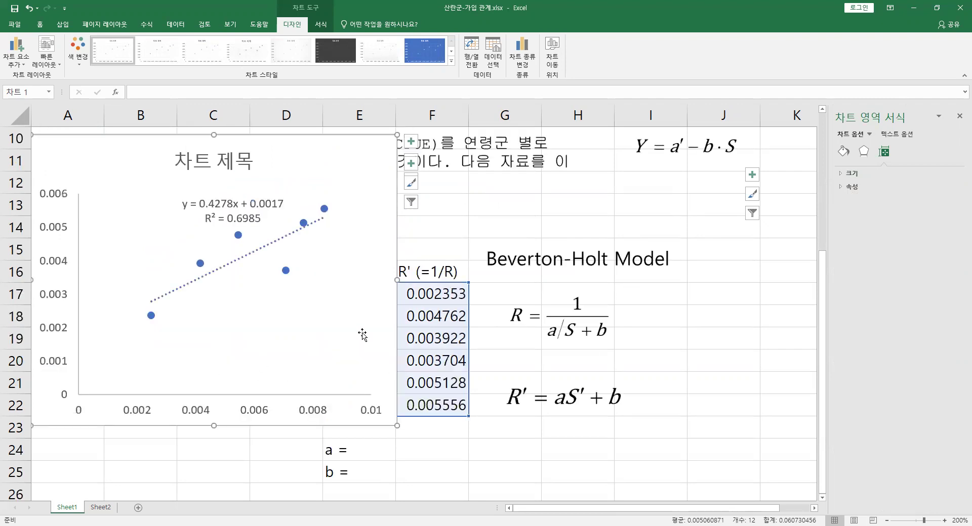
left_click(151, 317)
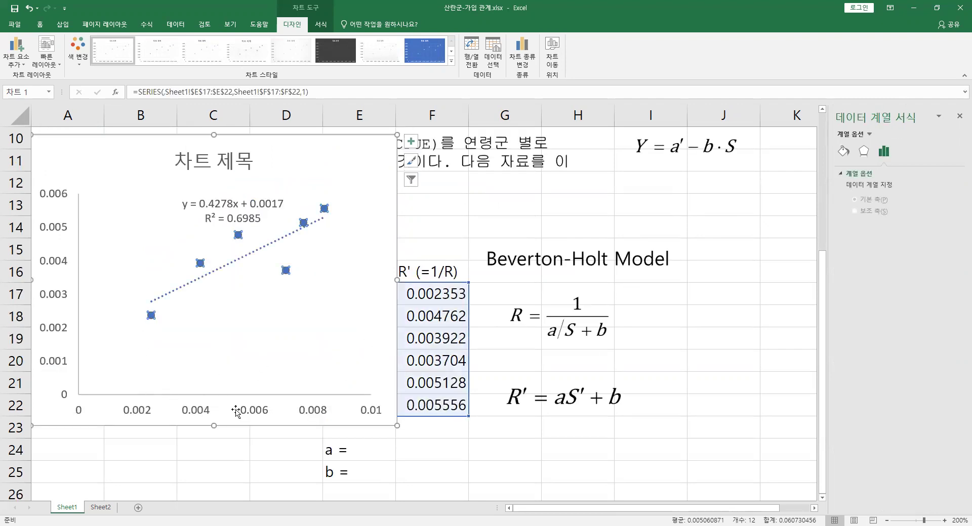
scroll(271, 309, "down", 1)
left_click_drag(380, 163, 310, 403)
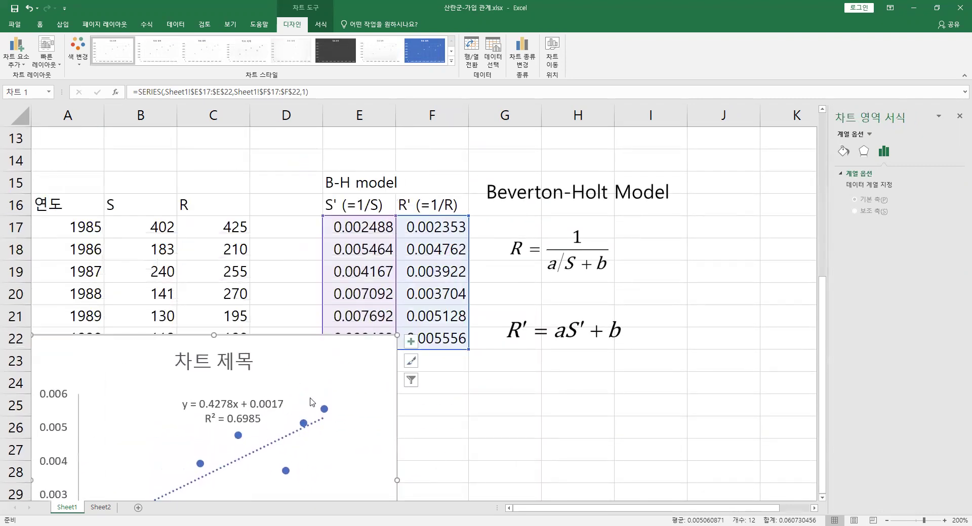
scroll(327, 284, "down", 2)
left_click_drag(369, 241, 679, 310)
Step: Edit the trendline equation label, replacing x with S' and y with R', so it reads R' = 0.4278 S' + 0.0017
scroll(592, 255, "down", 1)
left_click(494, 287)
left_click(527, 288)
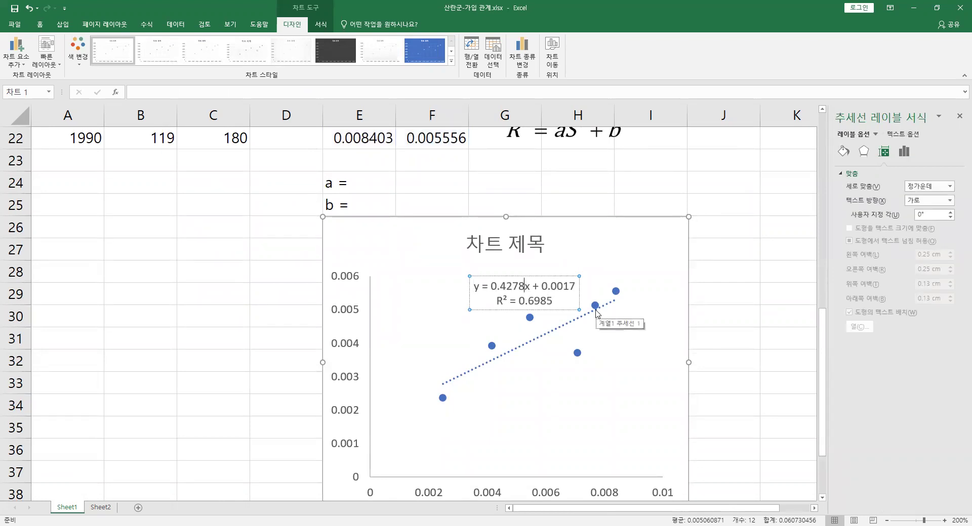
scroll(586, 284, "up", 4)
scroll(586, 284, "down", 2)
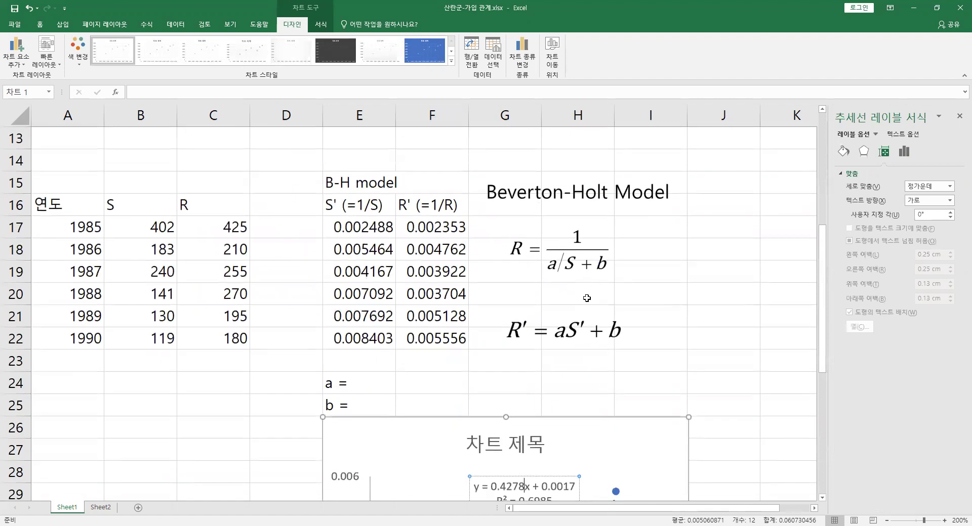
key("Delete")
type("S'")
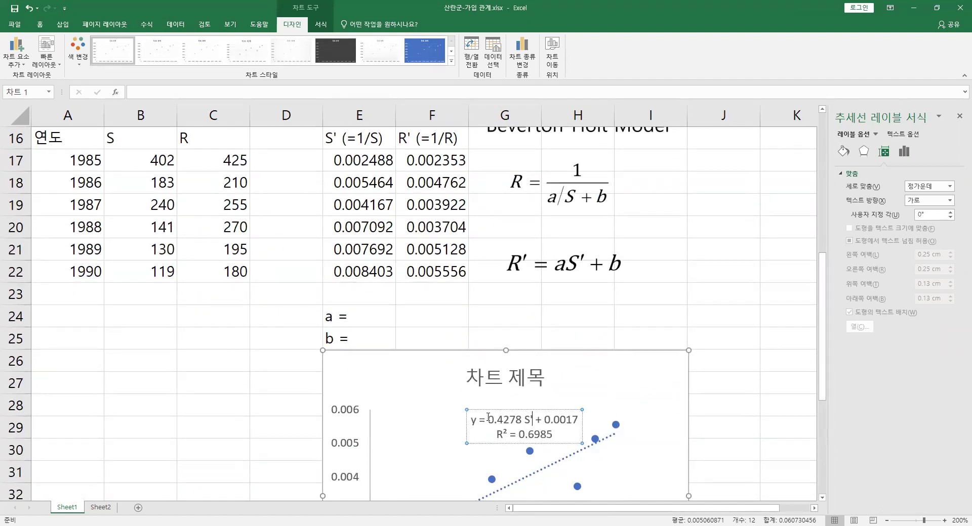
key("BackSpace")
type("R'")
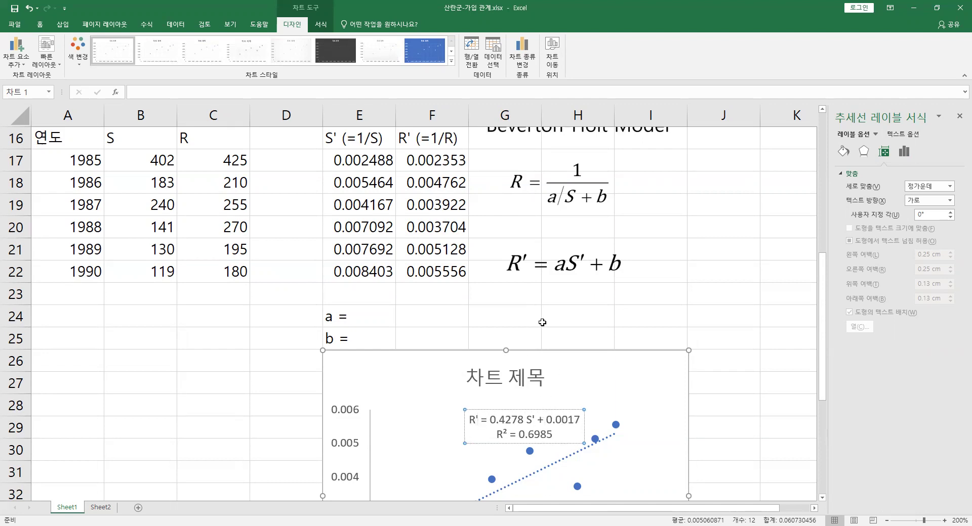
Step: Copy the slope 0.4278 from the trendline equation into F24 and the intercept 0.0017 into F25
left_click_drag(524, 420, 493, 423)
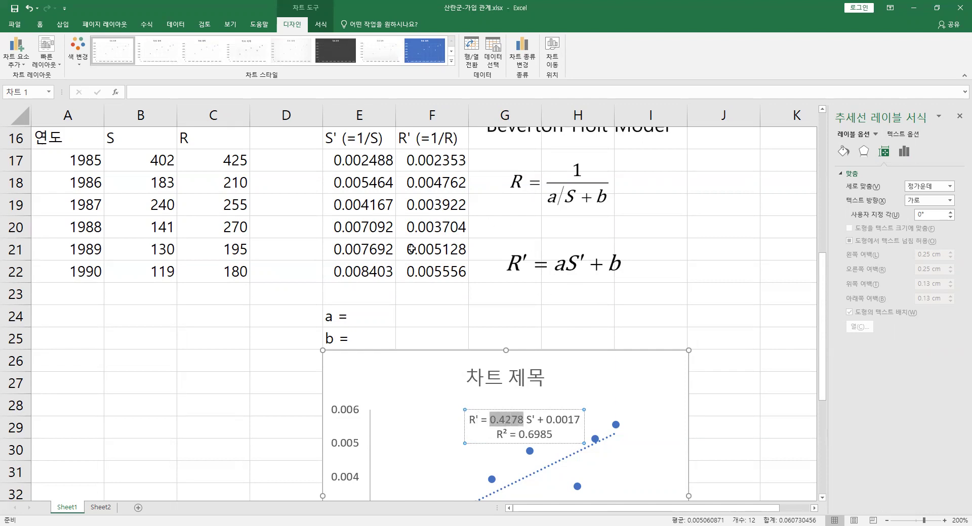
left_click(412, 307)
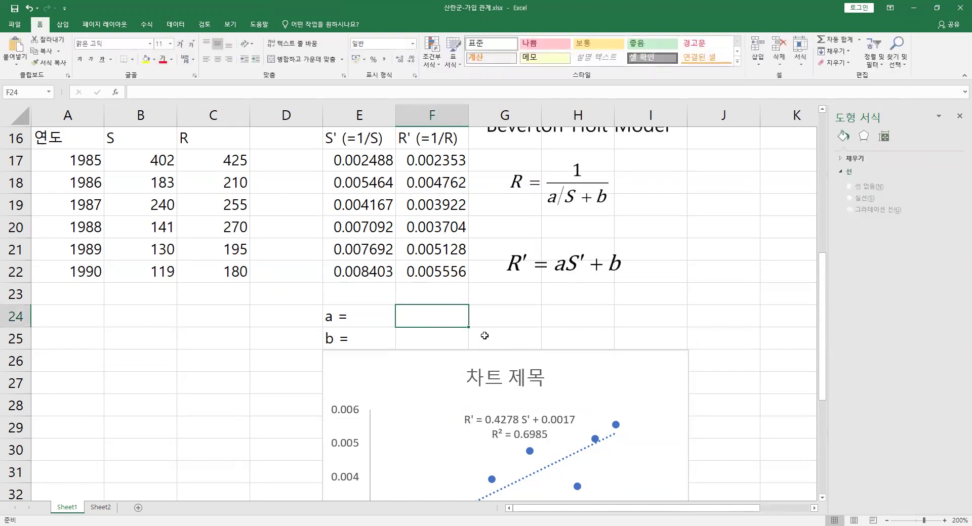
key("ctrl+v")
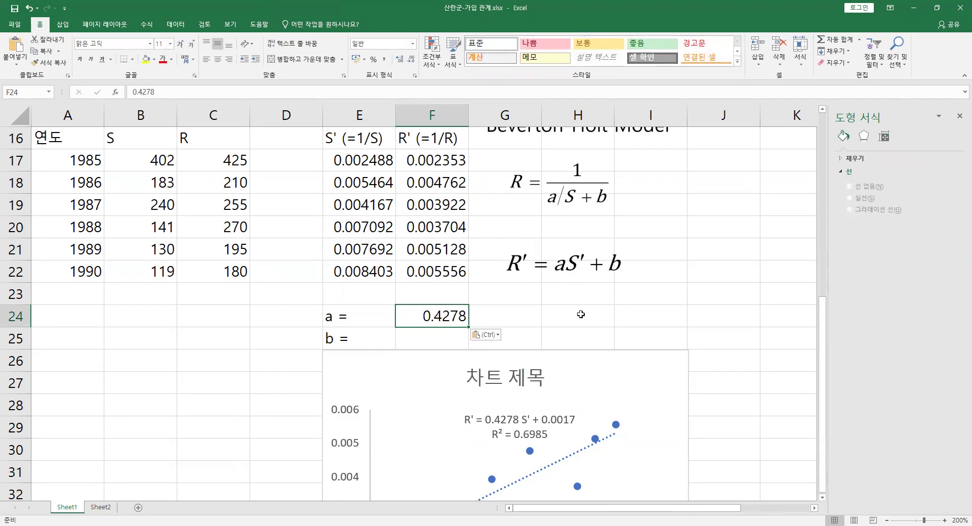
left_click(581, 315)
left_click(541, 419)
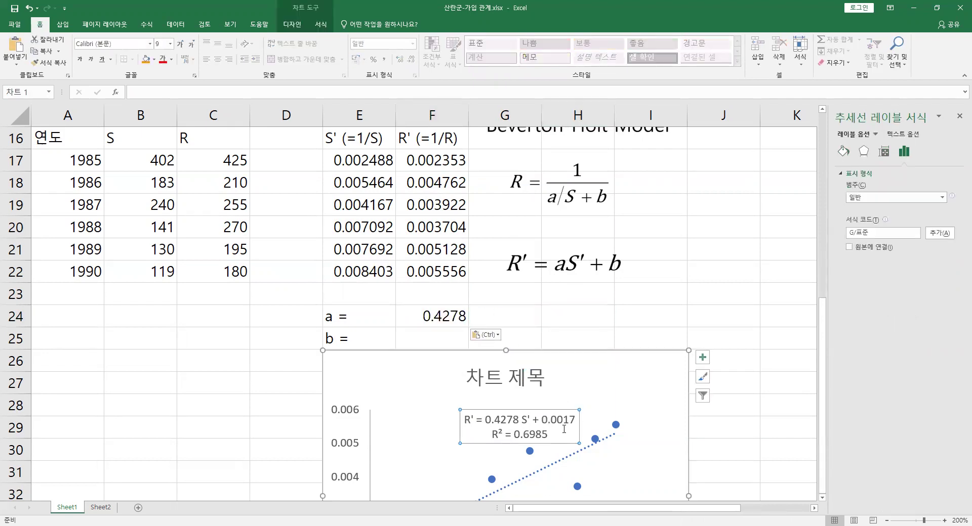
left_click_drag(542, 421, 575, 423)
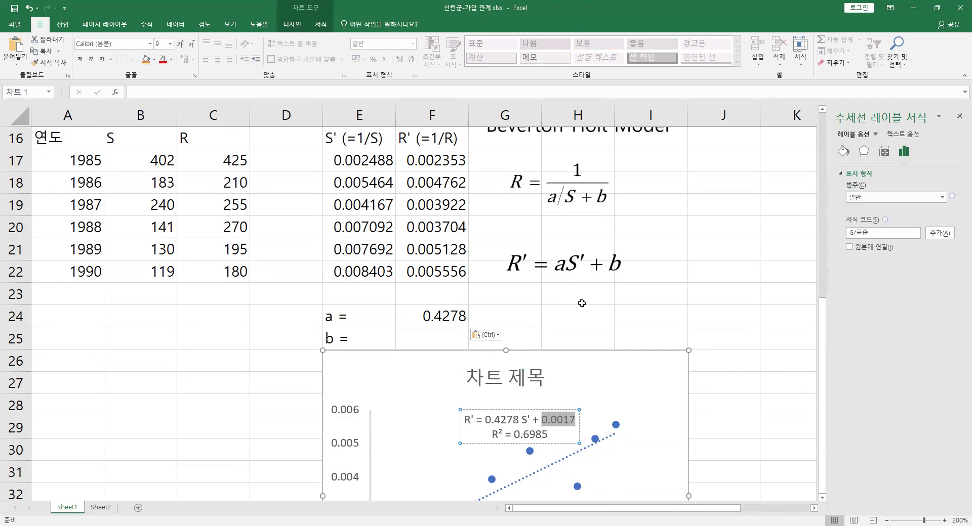
key("ctrl+c")
left_click(443, 336)
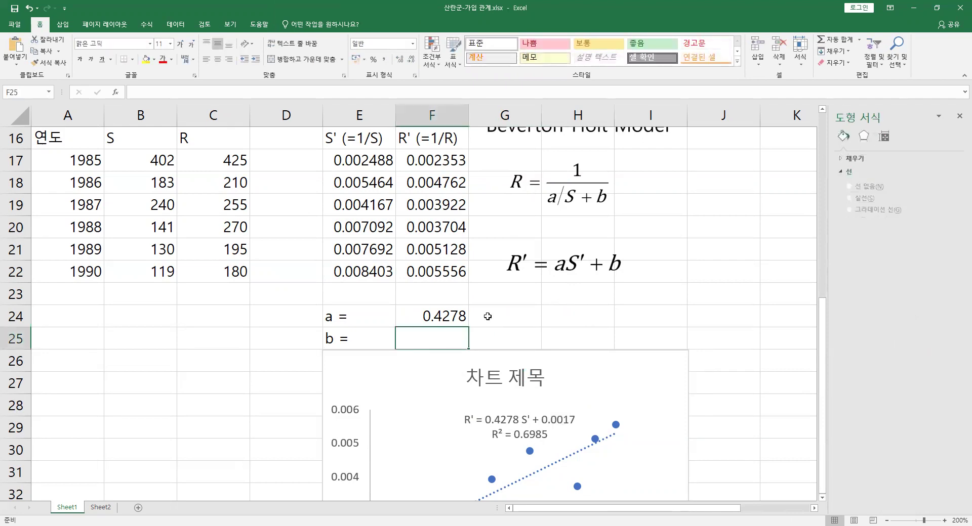
key("ctrl+v")
left_click(600, 321)
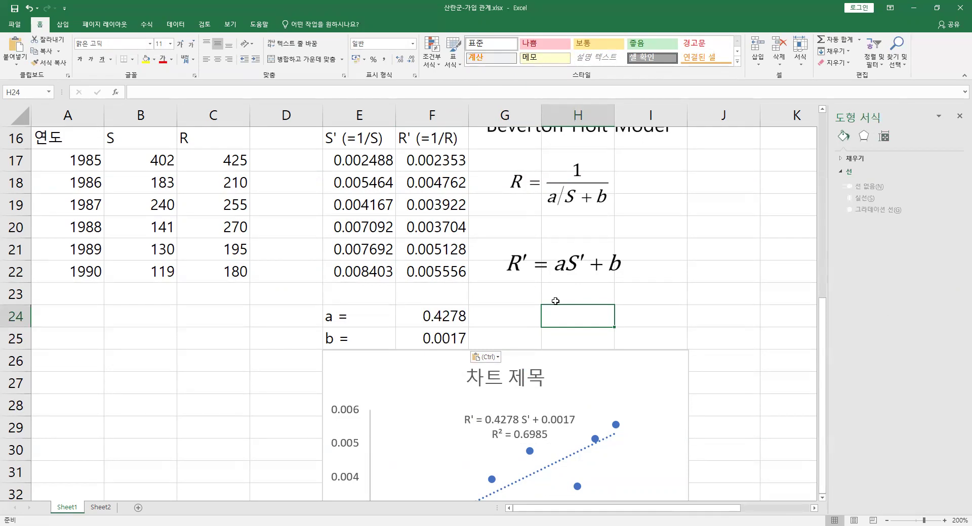
Step: Calculate a in G24 with the SLOPE function, using F17:F22 as the known y's and E17:E22 as the known x's
scroll(555, 301, "down", 1)
left_click(511, 256)
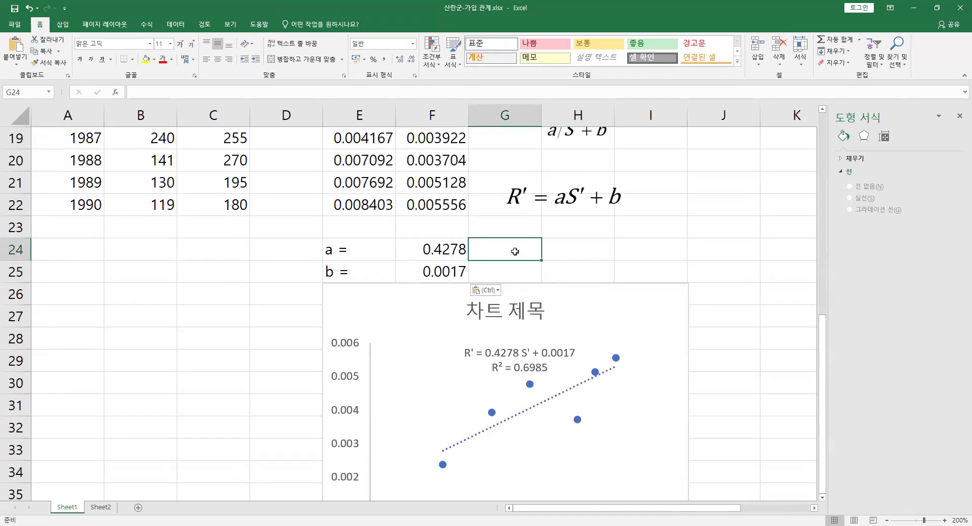
scroll(619, 264, "up", 1)
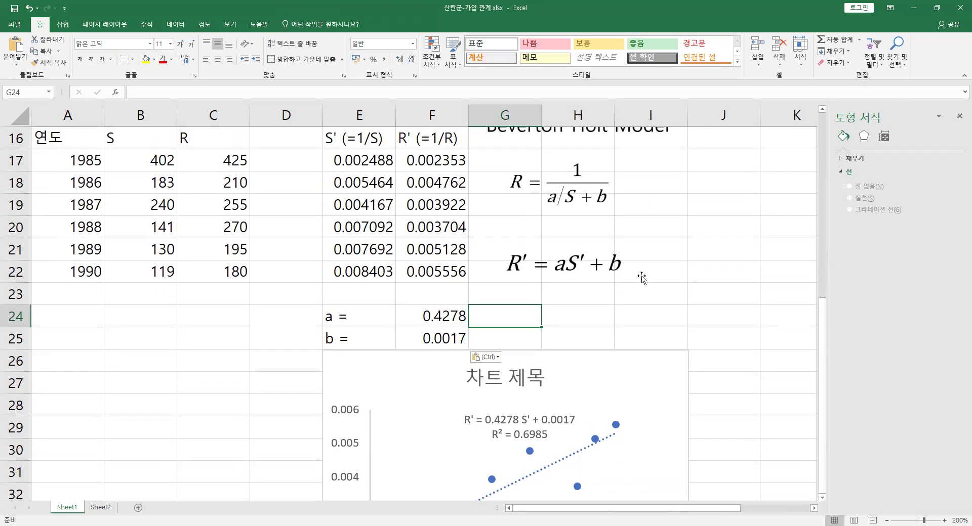
type("=")
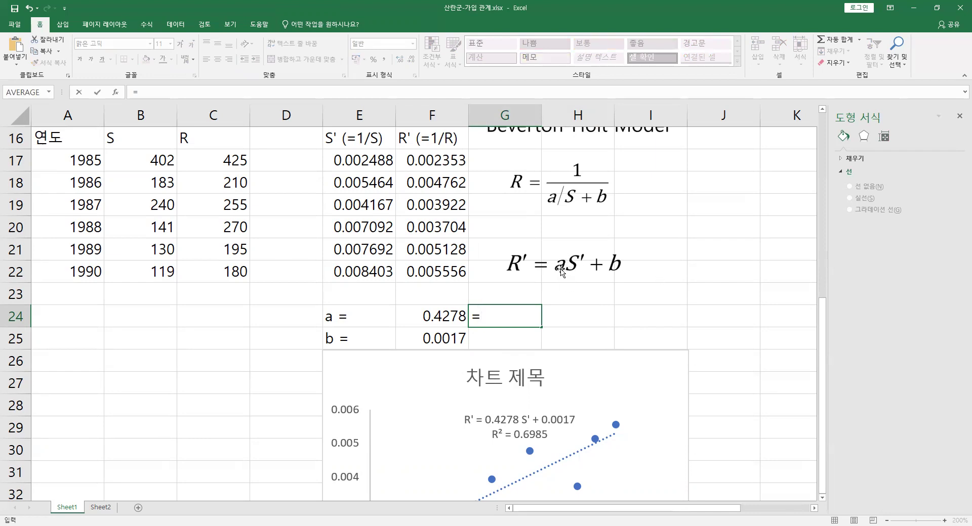
type("slope")
key("Tab")
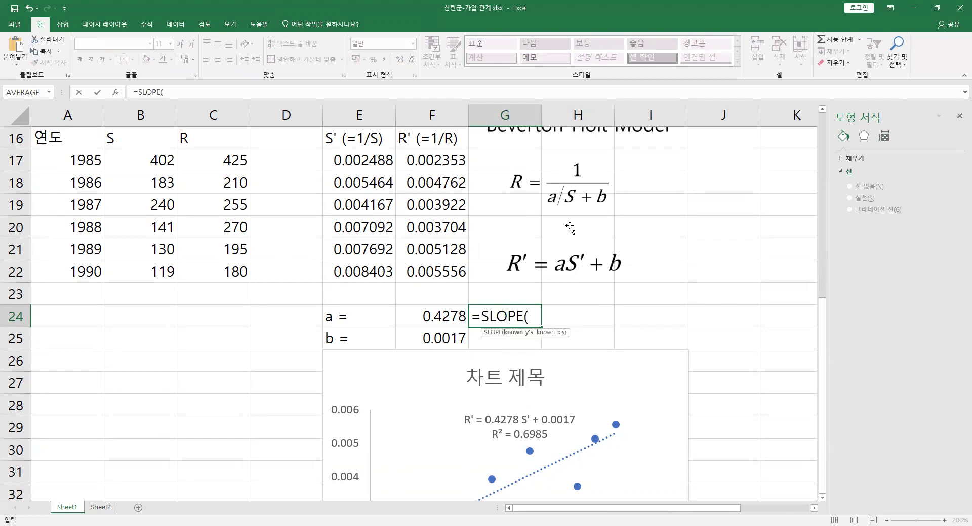
left_click(447, 159)
left_click_drag(450, 267, 449, 271)
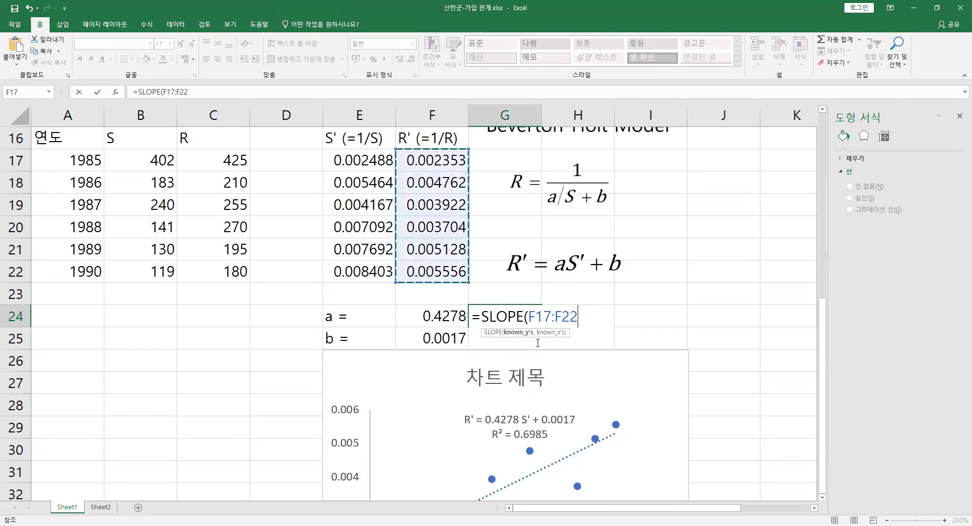
type(",")
left_click(365, 161)
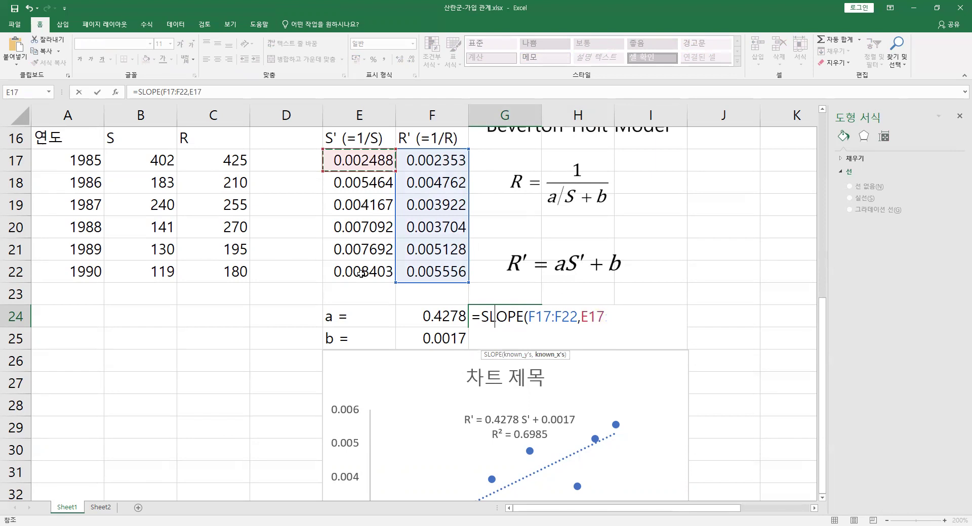
left_click_drag(360, 273, 392, 271)
key("Return")
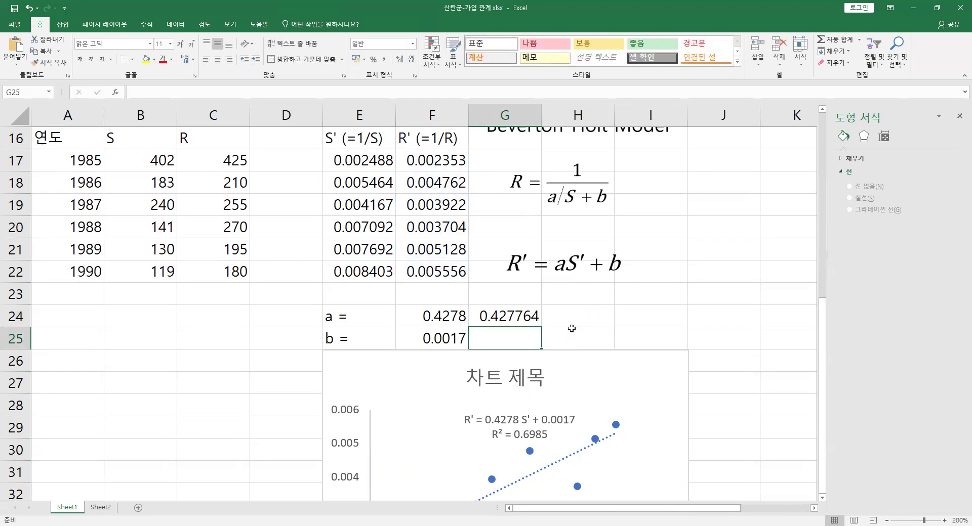
left_click(448, 318)
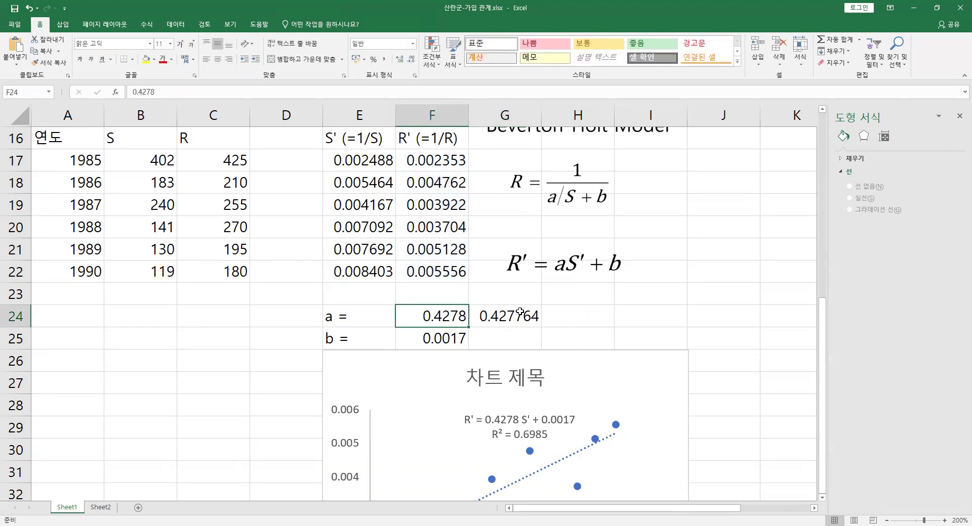
Step: Calculate b in G25 with the INTERCEPT function, using F17:F22 as the known y's and E17:E22 as the known x's
left_click(515, 340)
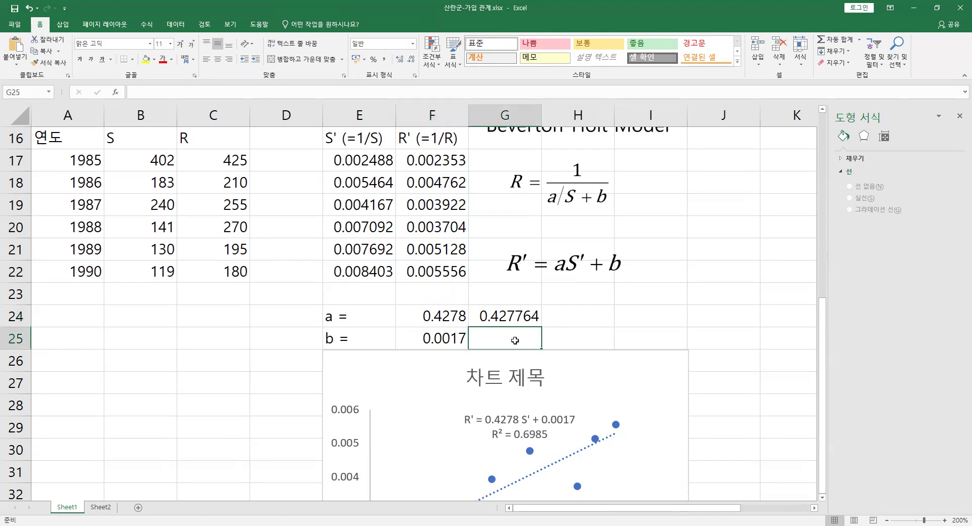
type("=")
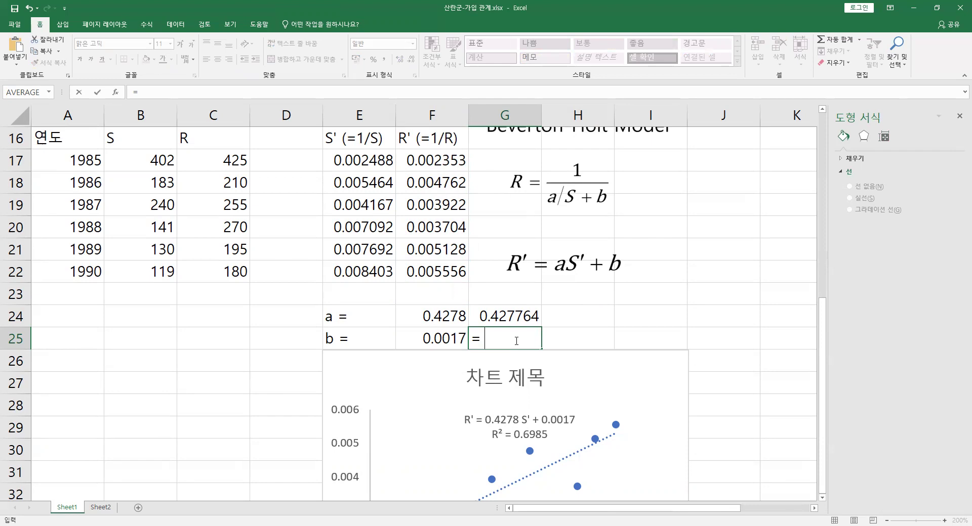
type("inter")
key("Tab")
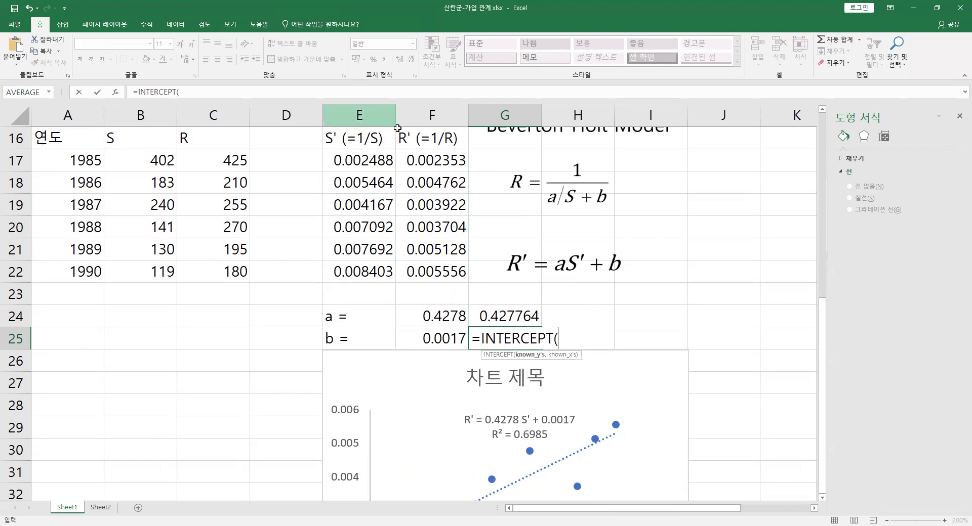
left_click(416, 152)
left_click(425, 264, "shift")
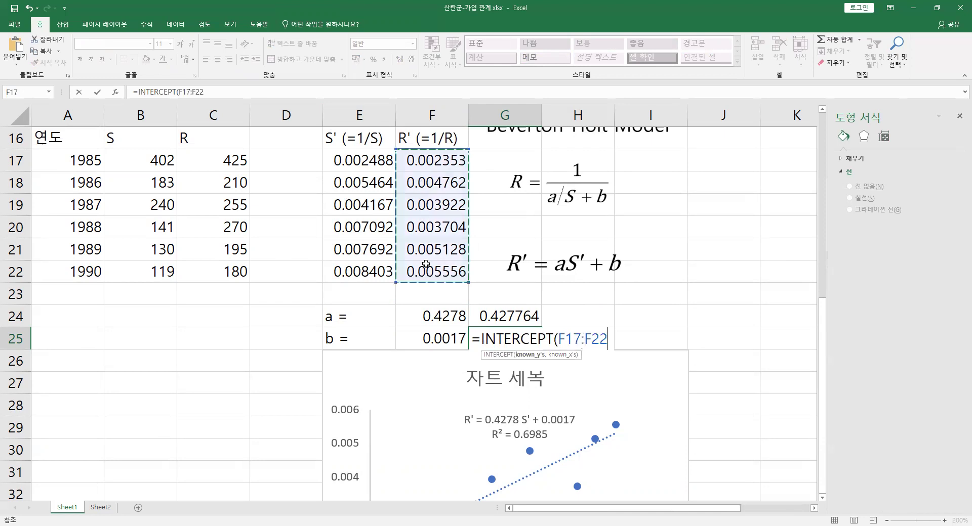
type(",")
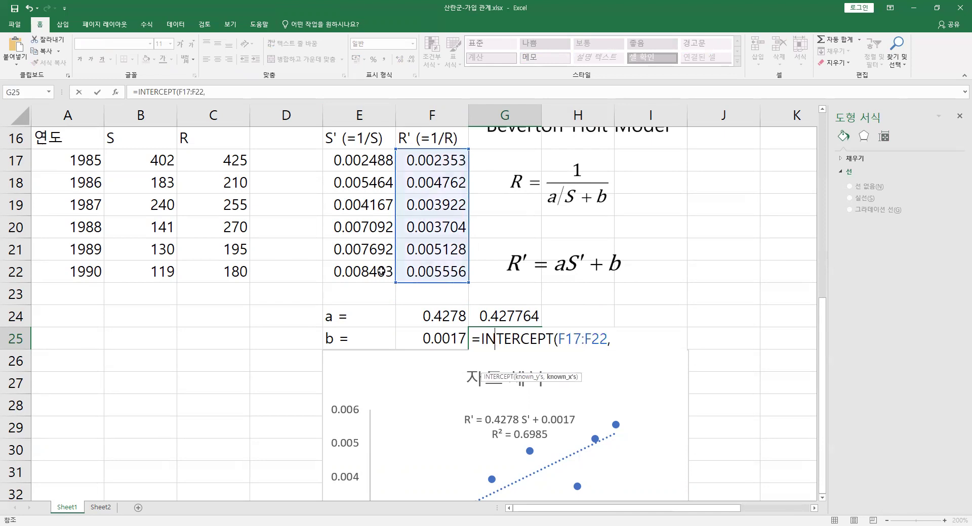
left_click_drag(381, 271, 364, 160)
key("Return")
key("Up")
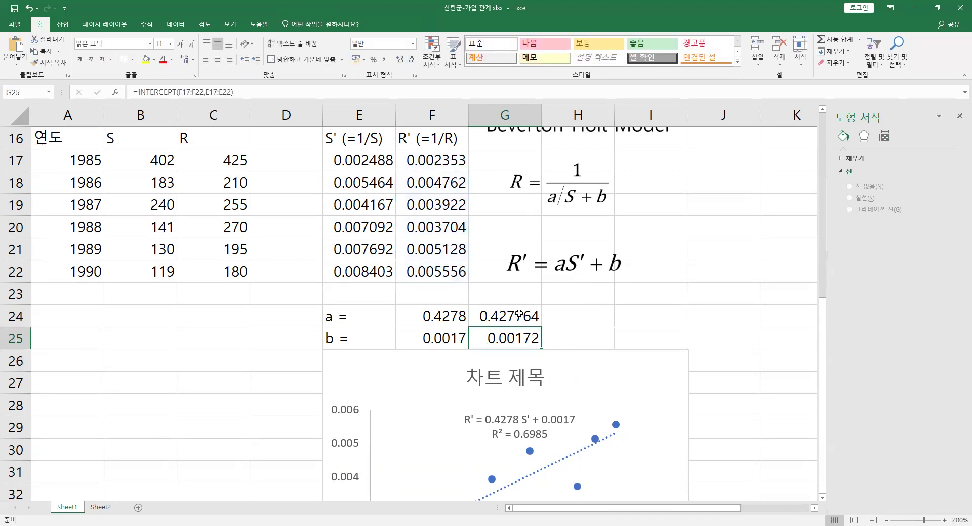
left_click_drag(504, 317, 432, 338)
left_click(627, 316)
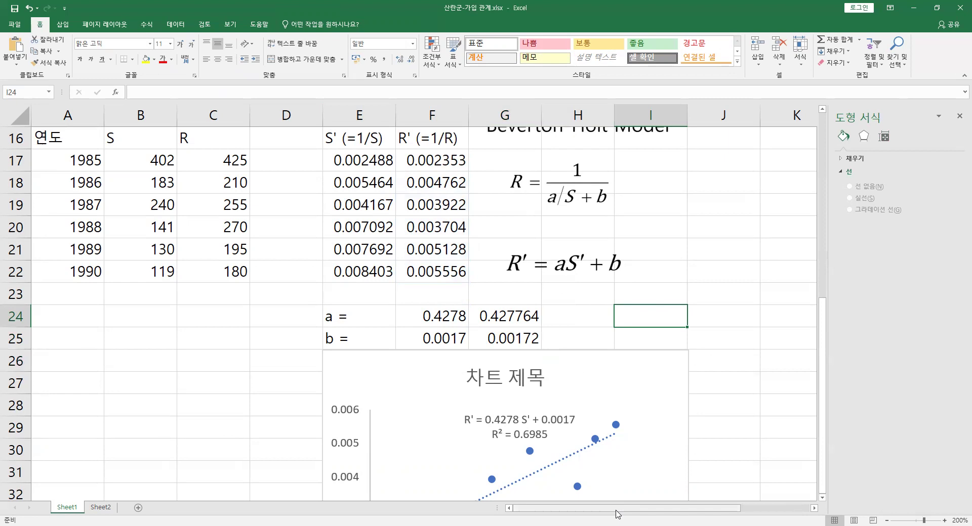
Step: Enter the heading "R model" in cell J15, beside the Beverton-Holt Model section
left_click(346, 299)
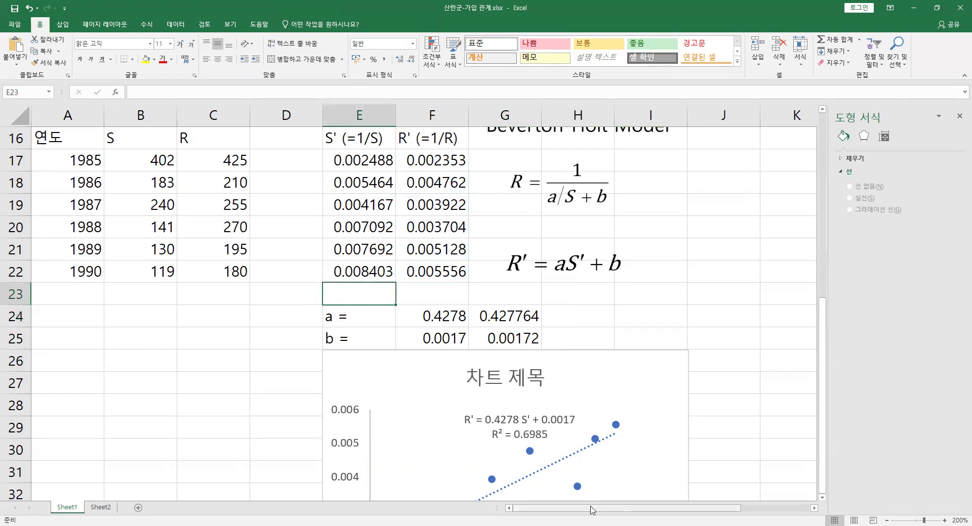
scroll(653, 466, "right", 2)
scroll(666, 381, "up", 5)
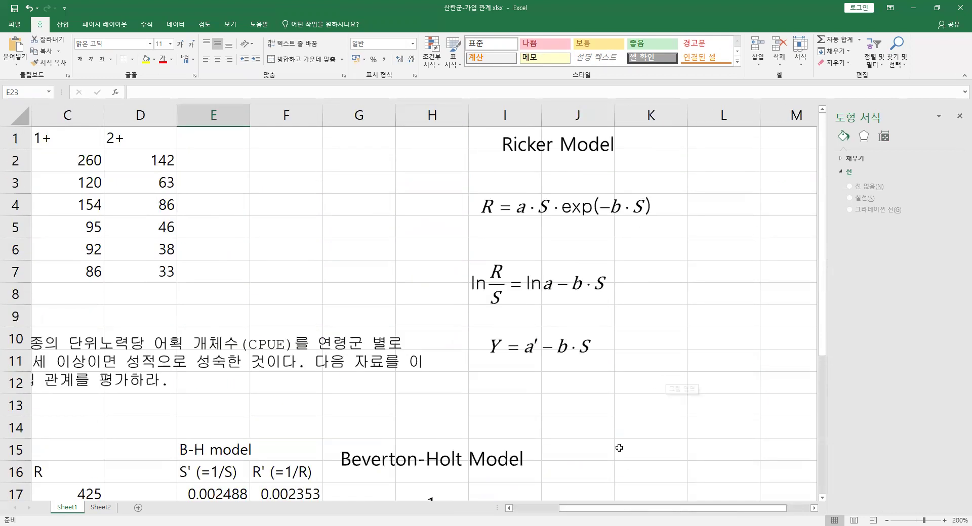
scroll(596, 407, "down", 1)
left_click(587, 391)
scroll(666, 403, "up", 1)
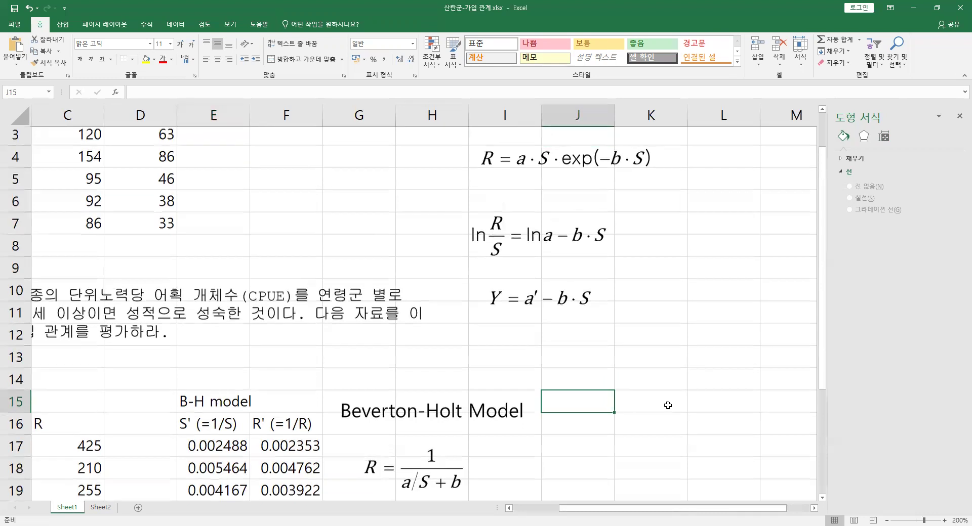
scroll(668, 405, "down", 3)
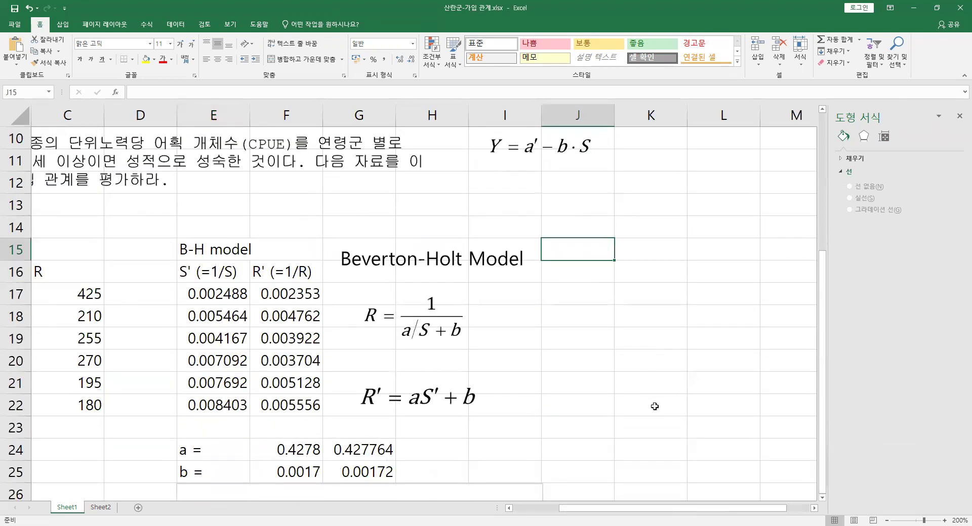
type("R model")
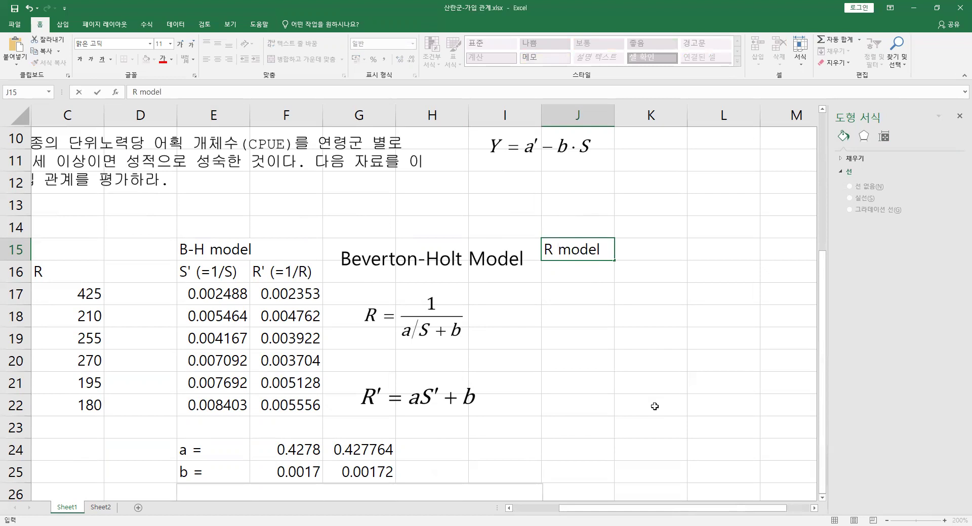
key("Return")
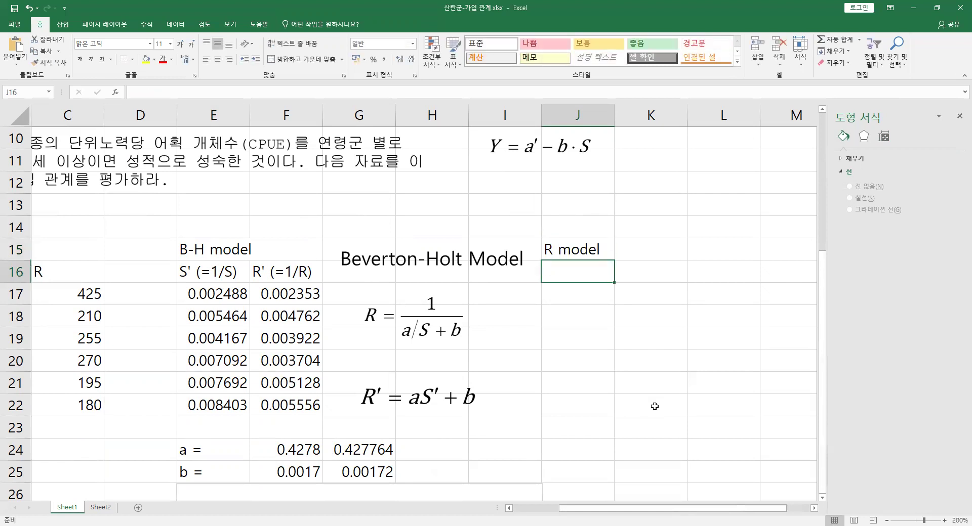
Step: Move the Ricker Model equation picture beside the "R model" heading, into columns L to N starting around row 15
left_click(554, 253)
left_click(232, 250)
left_click(577, 253)
left_click(577, 273)
scroll(663, 329, "up", 1)
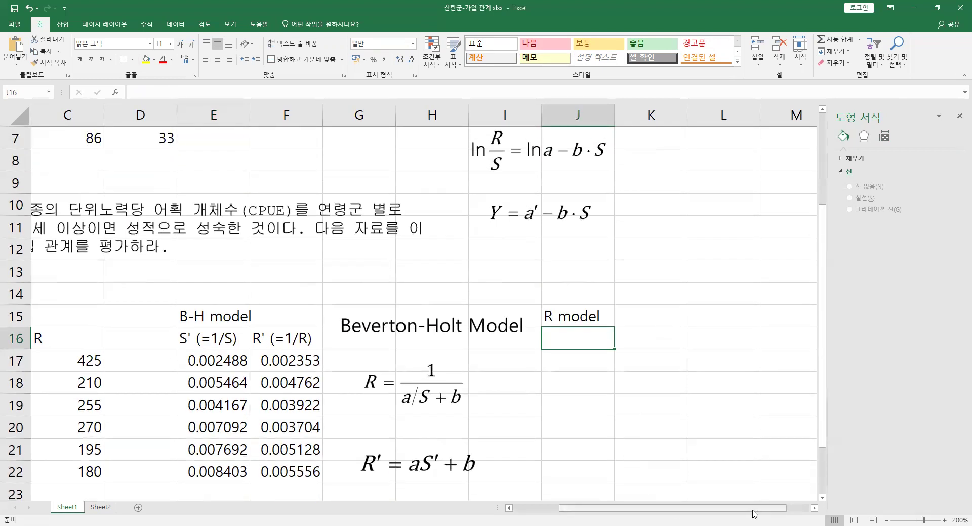
left_click_drag(536, 188, 369, 498)
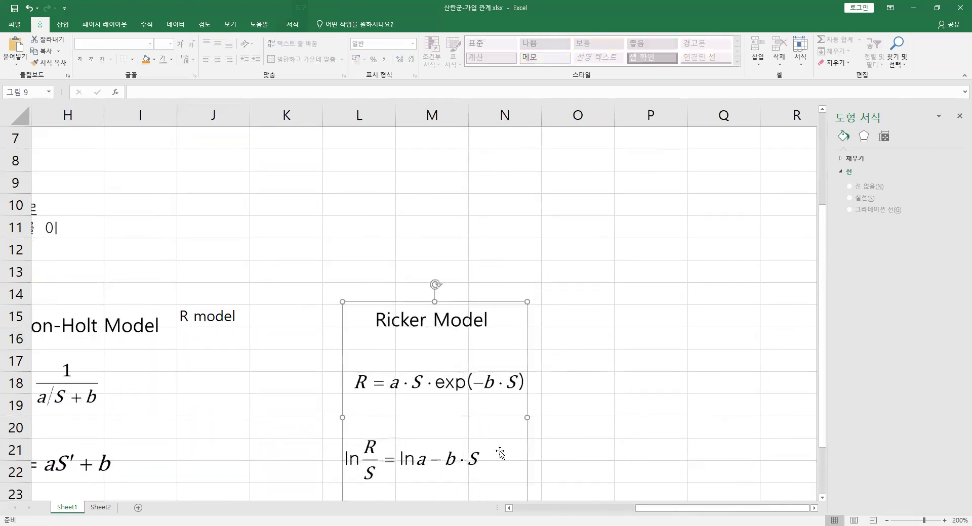
scroll(542, 369, "down", 1)
scroll(542, 369, "left", 2)
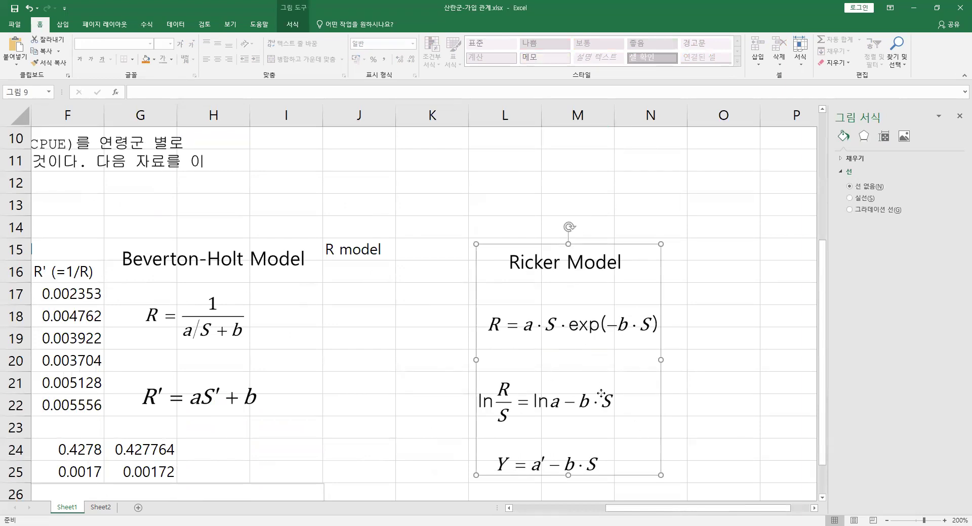
left_click_drag(601, 393, 600, 389)
scroll(318, 285, "down", 1)
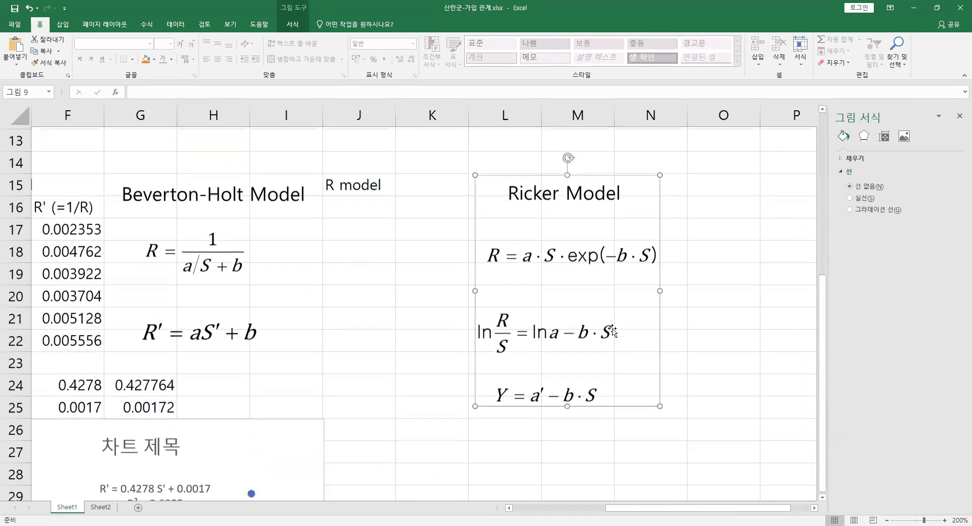
left_click(678, 309)
left_click(335, 224)
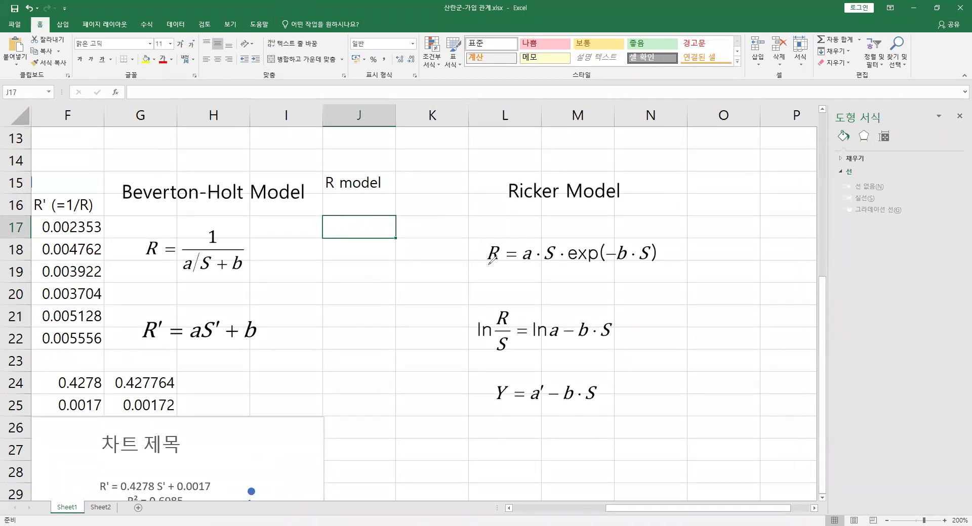
Step: Handwrite the Ricker equation's log-linear derivation beside it, from R/S = a·e^(-bS) to ln a − bS
left_click_drag(489, 263, 667, 266)
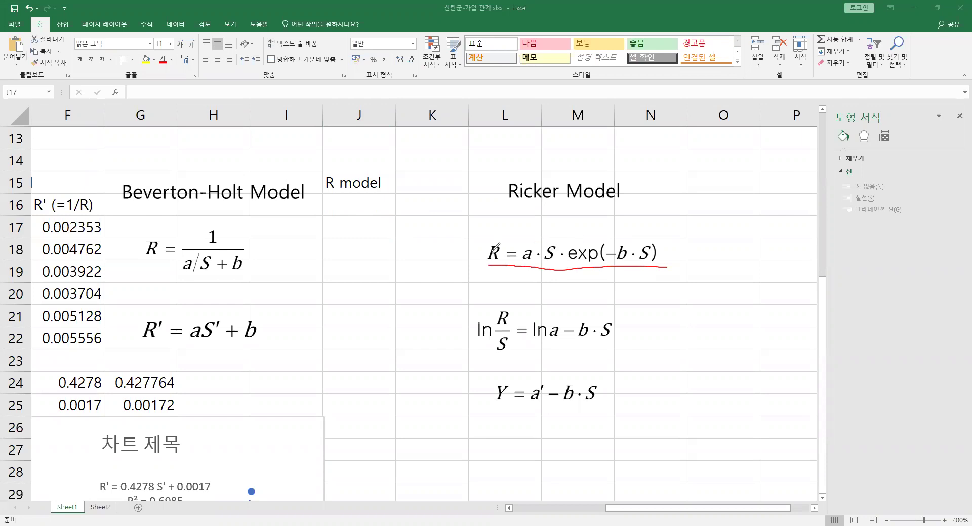
mouse_move(494, 276)
left_mouse_down()
mouse_move(494, 292)
mouse_move(496, 282)
mouse_move(513, 291)
mouse_move(496, 302)
mouse_move(512, 293)
mouse_move(521, 303)
mouse_move(548, 285)
mouse_move(607, 290)
mouse_move(611, 271)
mouse_move(626, 279)
left_mouse_up()
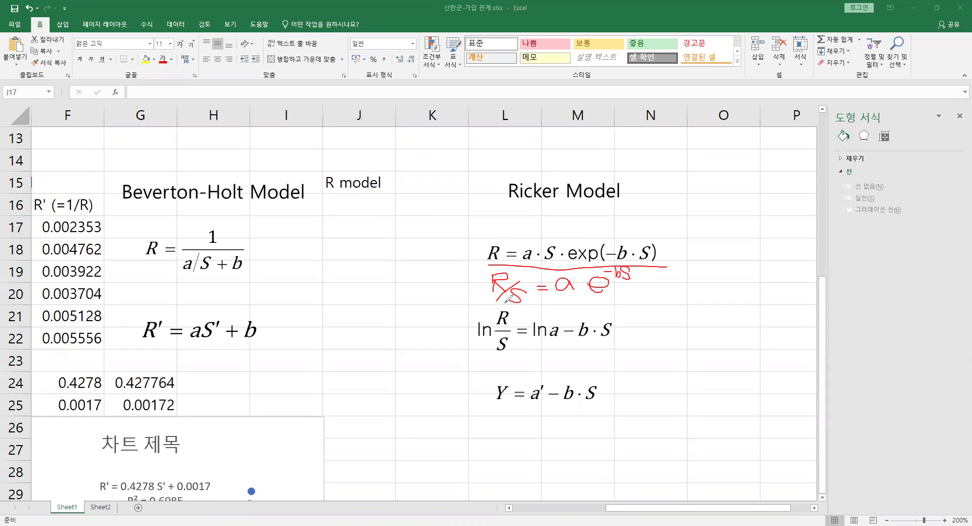
mouse_move(511, 307)
left_mouse_down()
mouse_move(499, 362)
mouse_move(501, 304)
mouse_move(516, 334)
mouse_move(525, 307)
left_mouse_up()
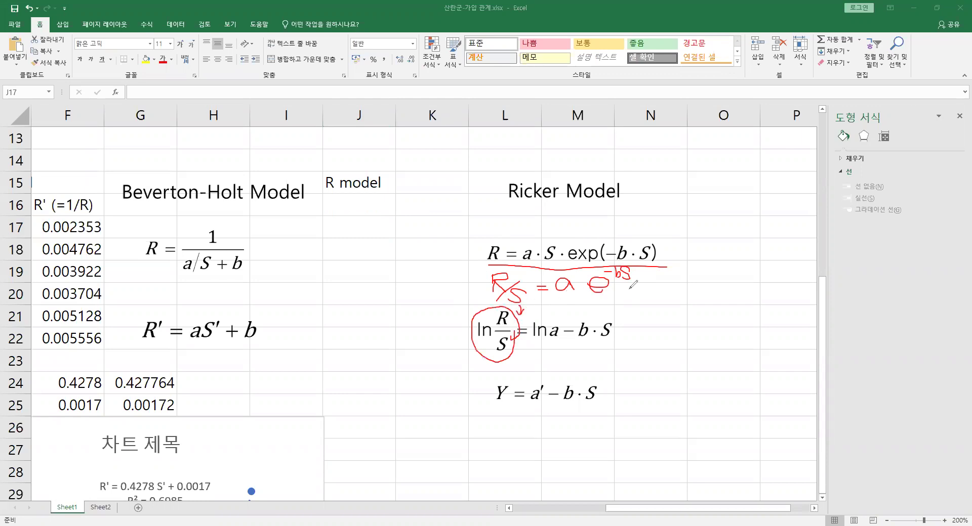
mouse_move(655, 283)
left_mouse_down()
mouse_move(649, 323)
mouse_move(669, 312)
mouse_move(700, 315)
mouse_move(689, 332)
mouse_move(719, 314)
mouse_move(723, 327)
mouse_move(732, 303)
mouse_move(758, 290)
mouse_move(758, 337)
left_mouse_up()
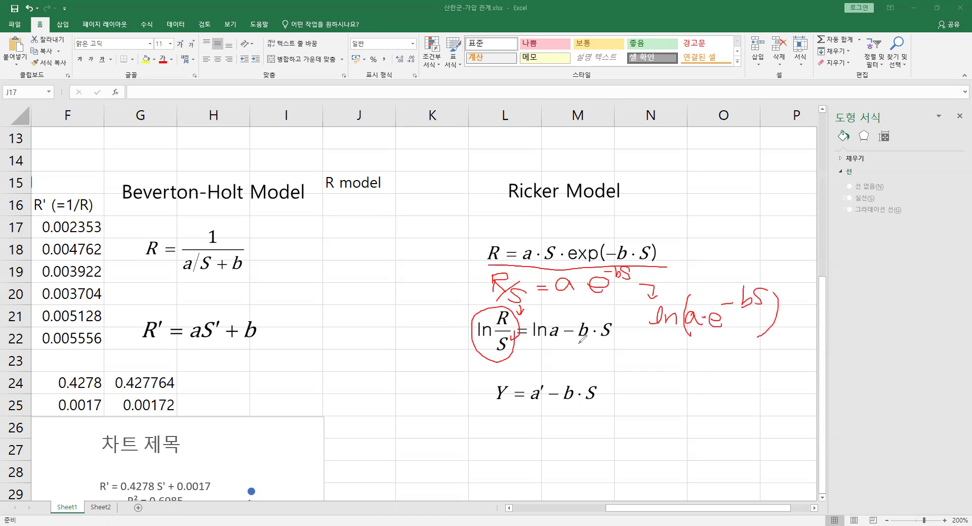
mouse_move(667, 368)
left_mouse_down()
mouse_move(682, 348)
mouse_move(678, 369)
left_mouse_up()
mouse_move(693, 355)
left_mouse_down()
mouse_move(694, 368)
mouse_move(702, 358)
mouse_move(707, 370)
left_mouse_up()
mouse_move(740, 354)
left_mouse_down()
mouse_move(729, 365)
mouse_move(767, 360)
left_mouse_up()
mouse_move(762, 353)
left_mouse_down()
mouse_move(760, 365)
mouse_move(810, 367)
mouse_move(830, 354)
mouse_move(843, 368)
left_mouse_up()
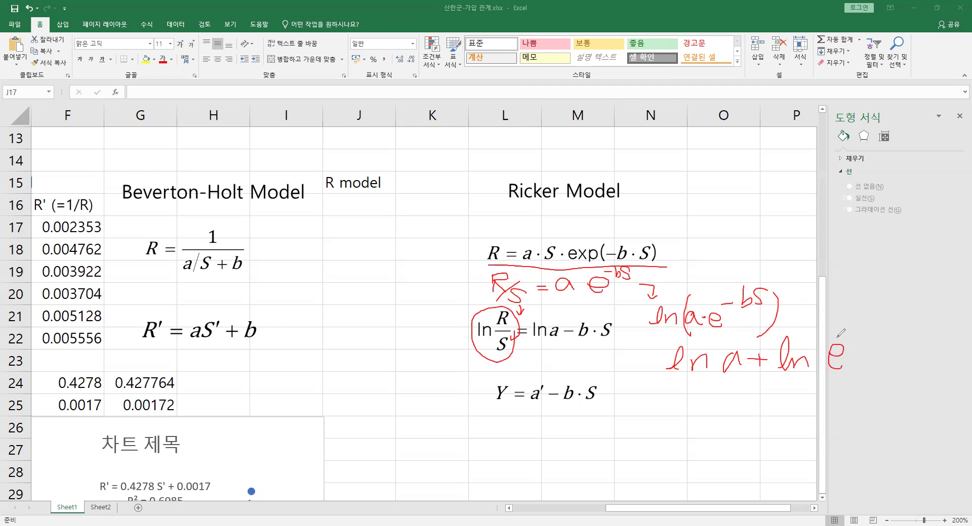
mouse_move(843, 332)
left_mouse_down()
mouse_move(880, 332)
mouse_move(871, 340)
mouse_move(889, 348)
left_mouse_up()
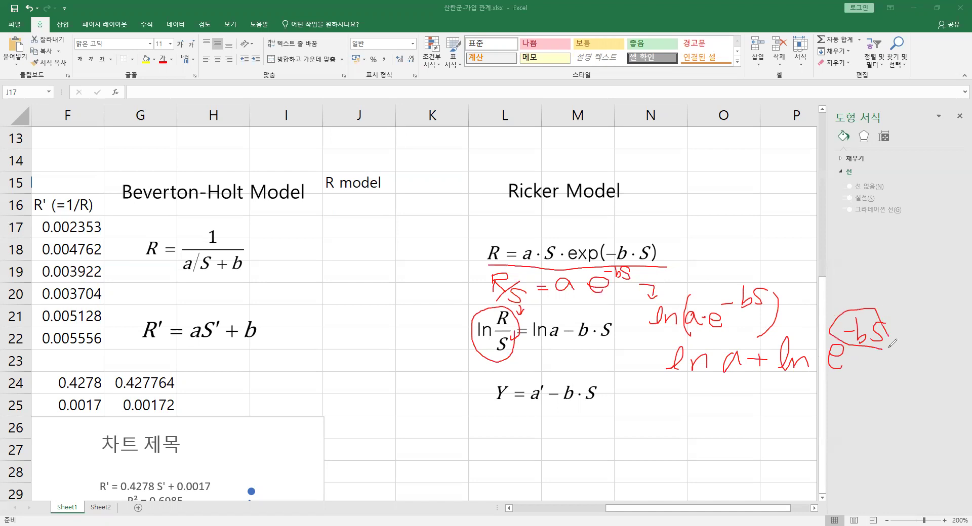
left_click_drag(841, 308, 785, 333)
mouse_move(677, 410)
left_mouse_down()
mouse_move(701, 401)
mouse_move(709, 409)
left_mouse_up()
mouse_move(738, 393)
left_mouse_down()
mouse_move(729, 401)
mouse_move(749, 408)
mouse_move(772, 399)
left_mouse_up()
left_click_drag(788, 389, 804, 407)
mouse_move(844, 379)
left_mouse_down()
mouse_move(850, 391)
mouse_move(891, 385)
mouse_move(892, 405)
mouse_move(830, 411)
left_mouse_up()
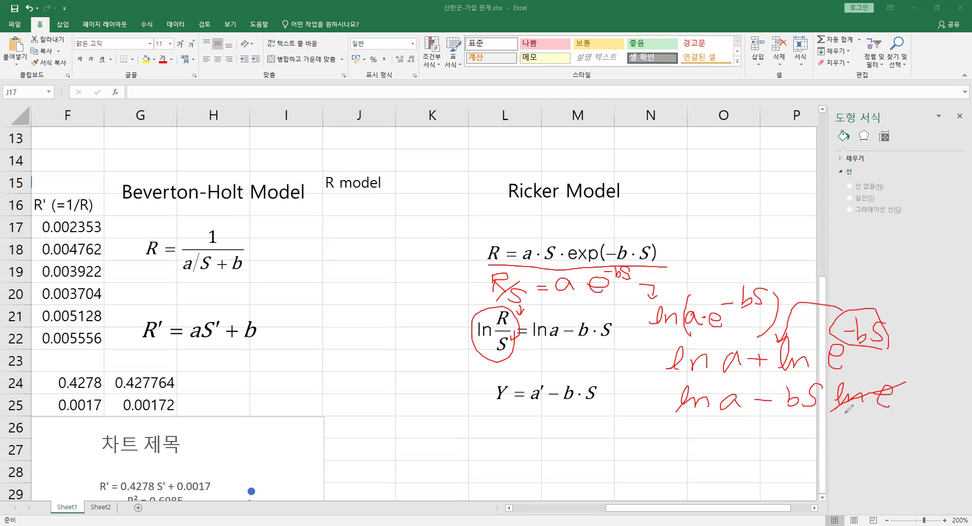
left_click_drag(918, 383, 918, 399)
mouse_move(813, 406)
left_mouse_down()
mouse_move(667, 417)
mouse_move(828, 377)
mouse_move(822, 419)
left_mouse_up()
Step: Mark how ln(R/S) maps to Y and ln a maps to a' in the Ricker equations, and clear all the handwriting
left_click_drag(528, 345, 611, 342)
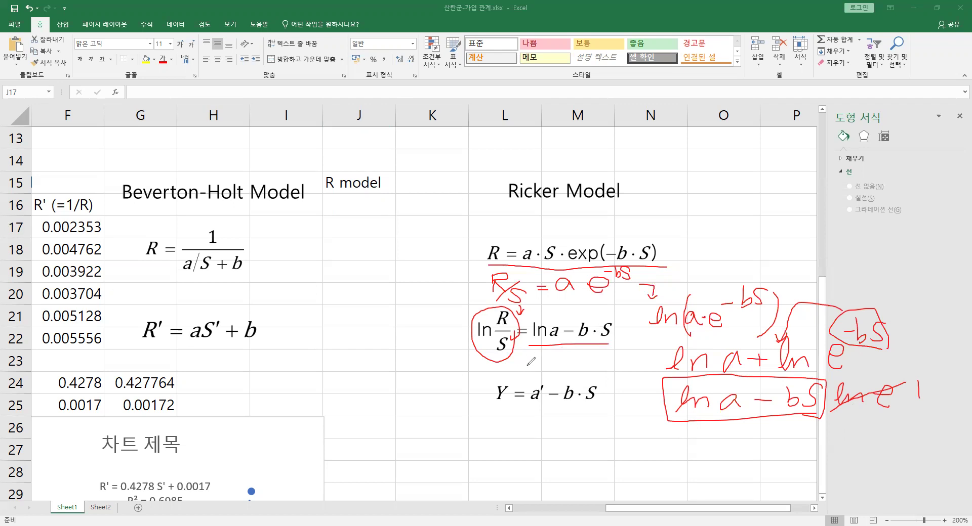
mouse_move(503, 358)
left_mouse_down()
mouse_move(490, 392)
mouse_move(511, 386)
left_mouse_up()
mouse_move(561, 344)
left_mouse_down()
mouse_move(561, 325)
mouse_move(531, 347)
mouse_move(545, 375)
mouse_move(527, 402)
mouse_move(543, 379)
left_mouse_up()
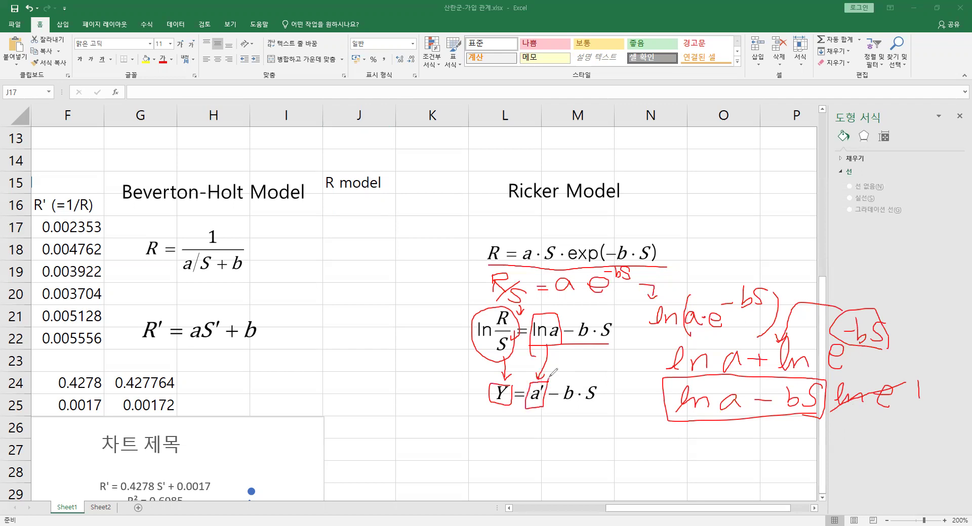
mouse_move(587, 346)
left_mouse_down()
mouse_move(582, 376)
mouse_move(606, 373)
mouse_move(586, 370)
left_mouse_up()
key("Escape")
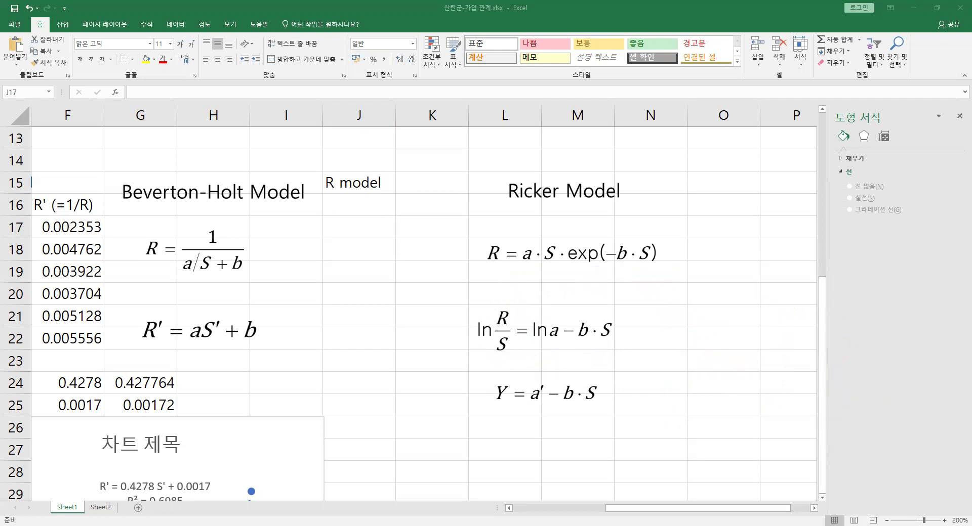
Step: Enter the Ricker column headings "S" in J16 and "Y (=ln(R/S)" in K16
left_click(366, 224)
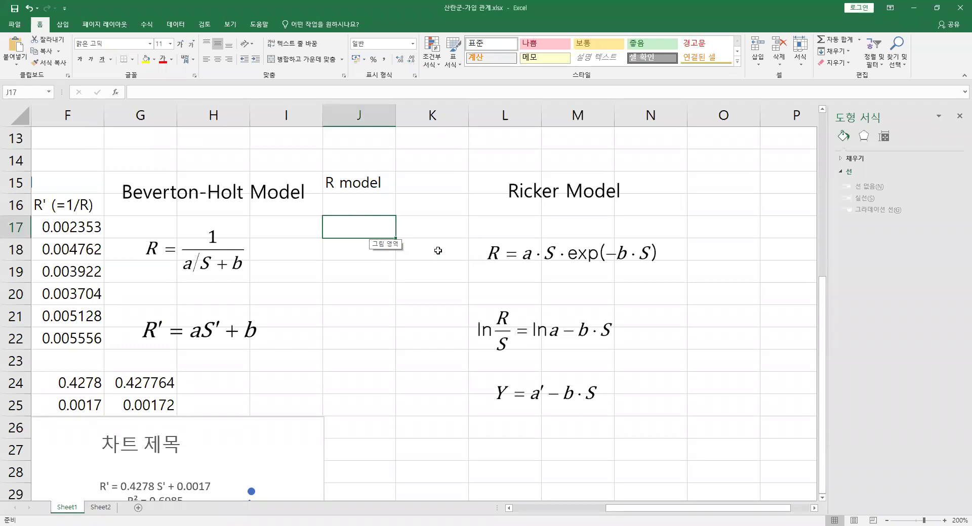
left_click(500, 394)
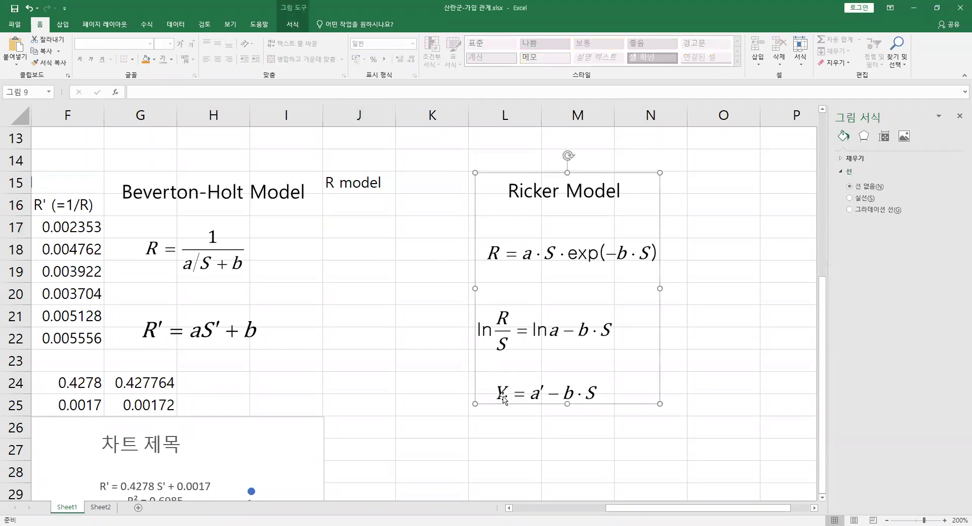
left_click(382, 290)
left_click(349, 212)
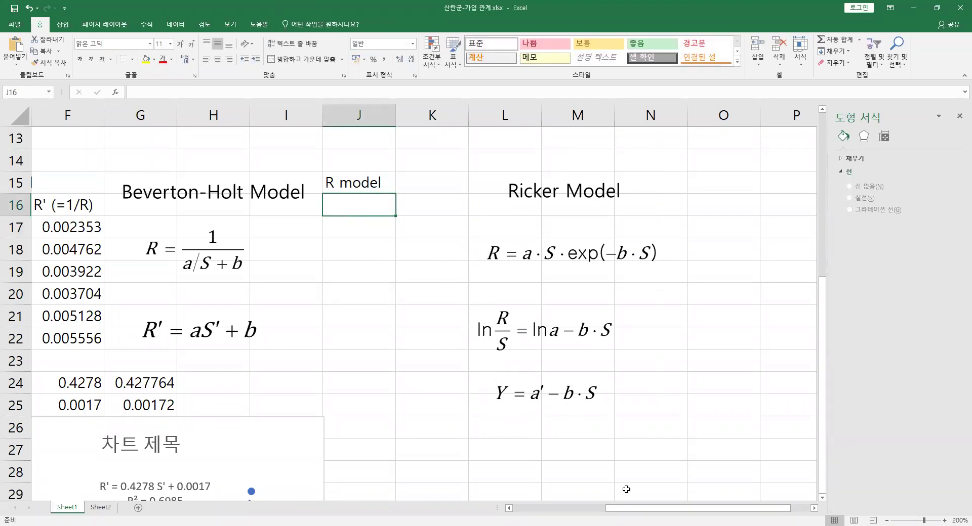
left_click_drag(639, 510, 624, 497)
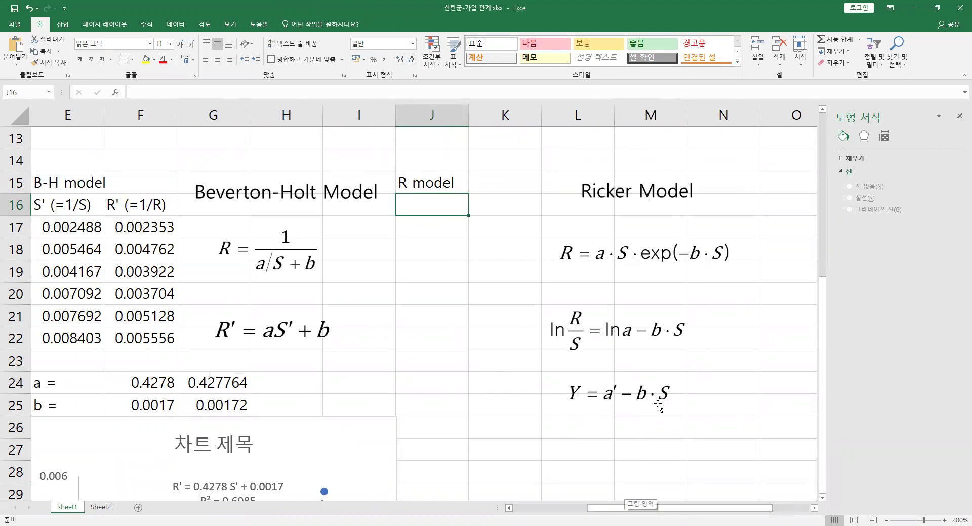
type("S")
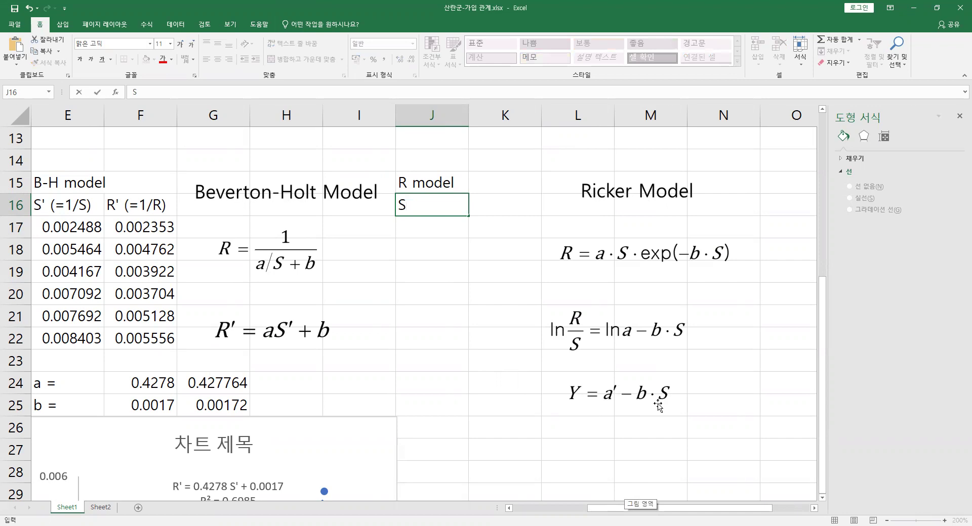
key("Tab")
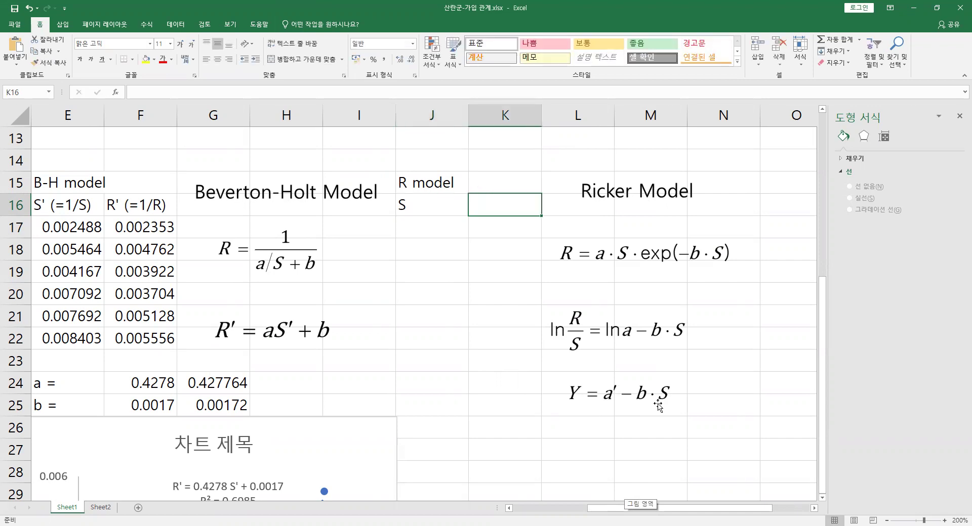
type("Y  (=ln")
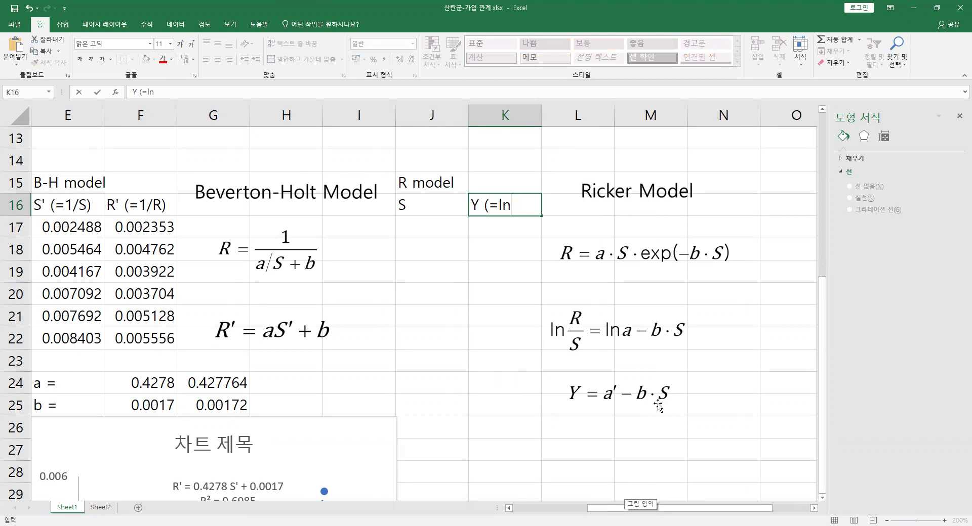
type("(R/S)")
key("Return")
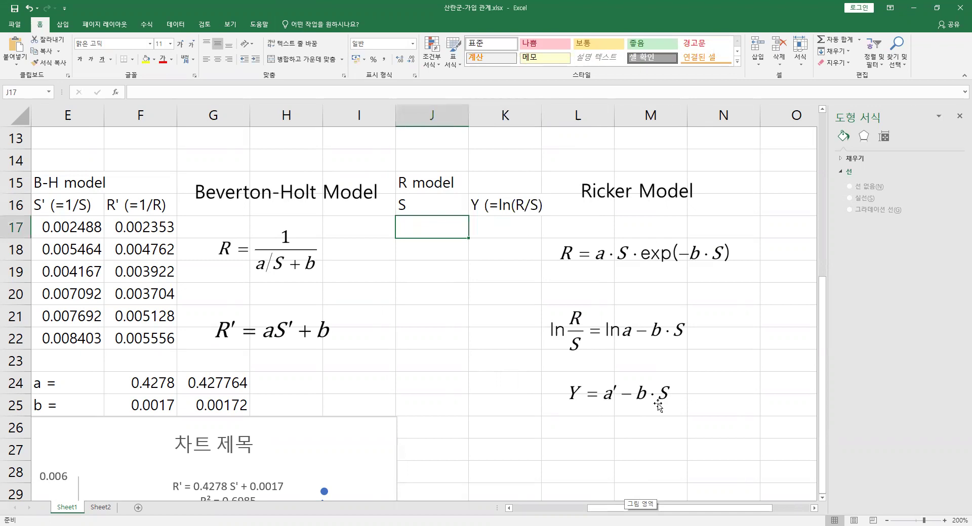
Step: Add the missing closing parenthesis to the heading in K16 so it reads "Y (=ln(R/S))"
left_click(497, 209)
left_click(199, 92)
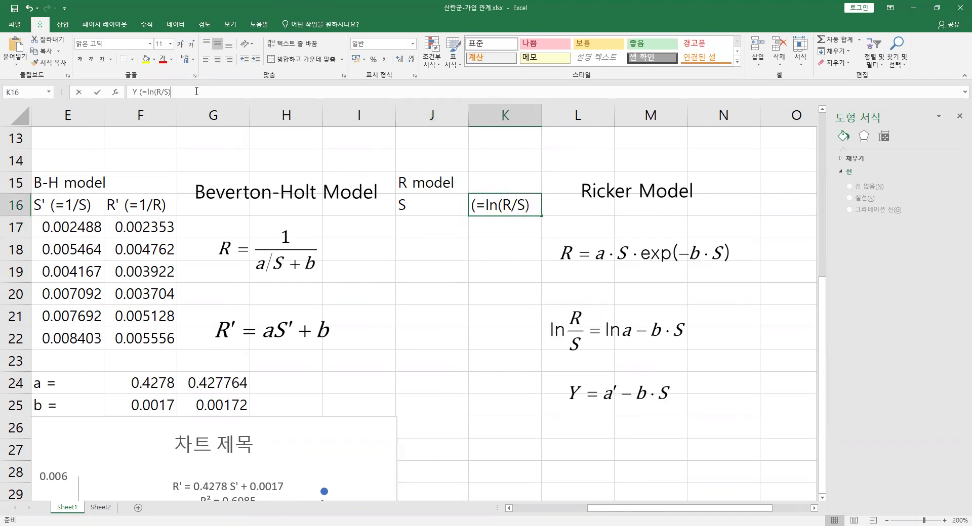
type(")")
key("Return")
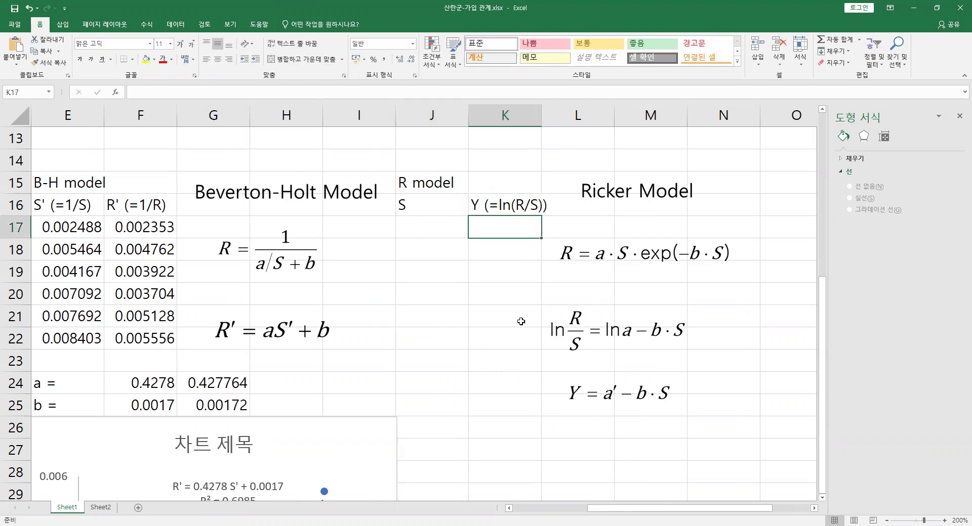
Step: Link J17 to the 1985 spawner value with the formula =B17
left_click(438, 235)
type("=")
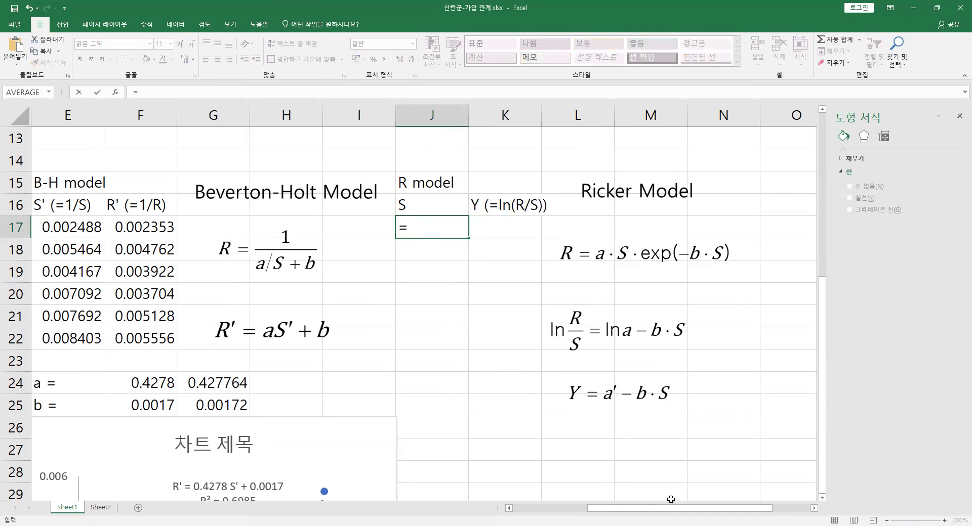
left_click_drag(693, 512, 618, 510)
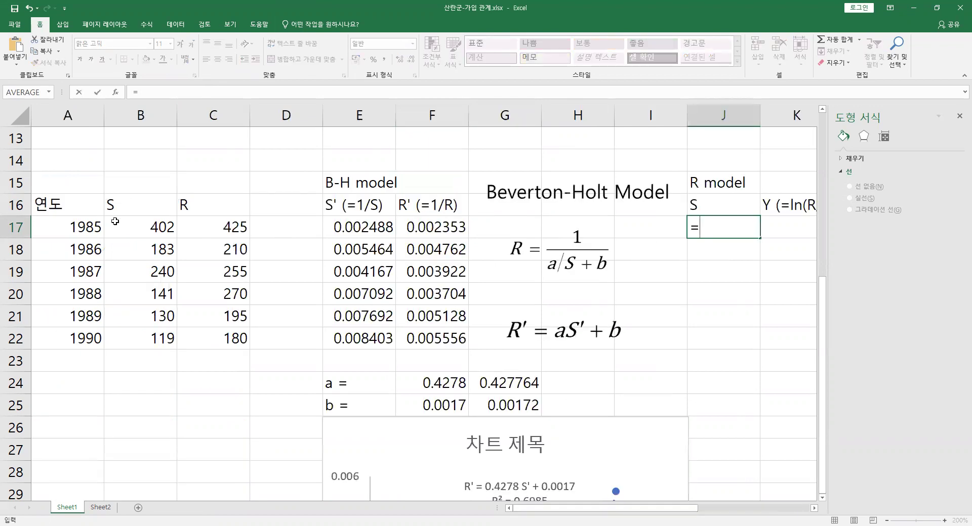
left_click(158, 227)
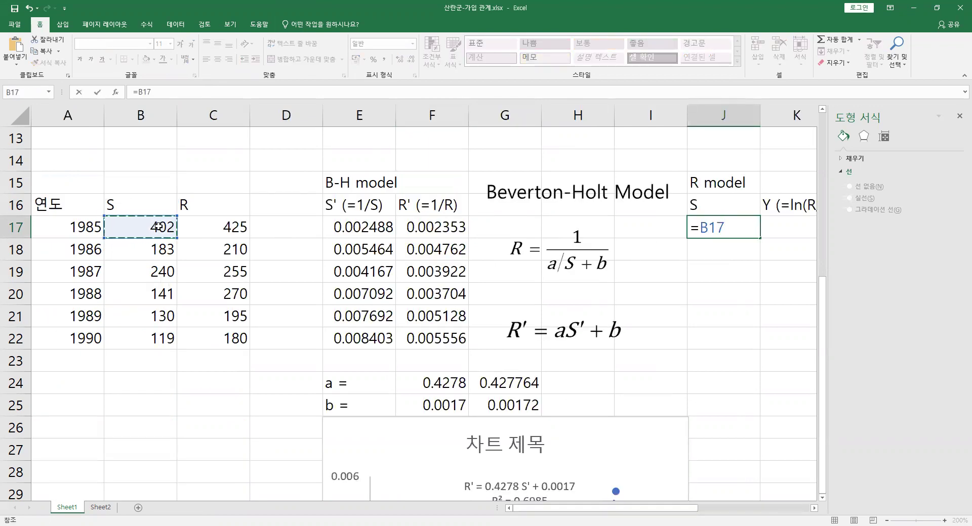
key("Tab")
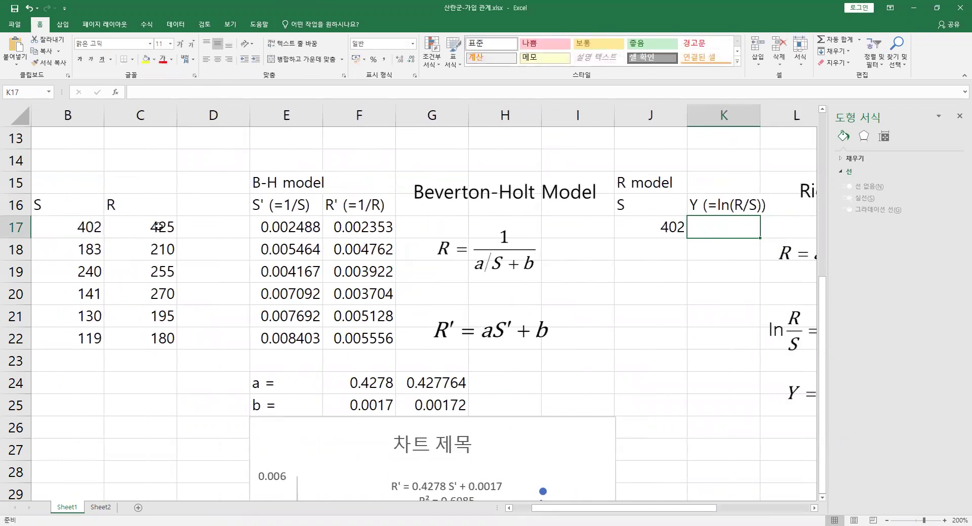
Step: Calculate Y in K17 with =ln(C17/B17) and fill the formulas of J17:K17 down to row 22
type("=")
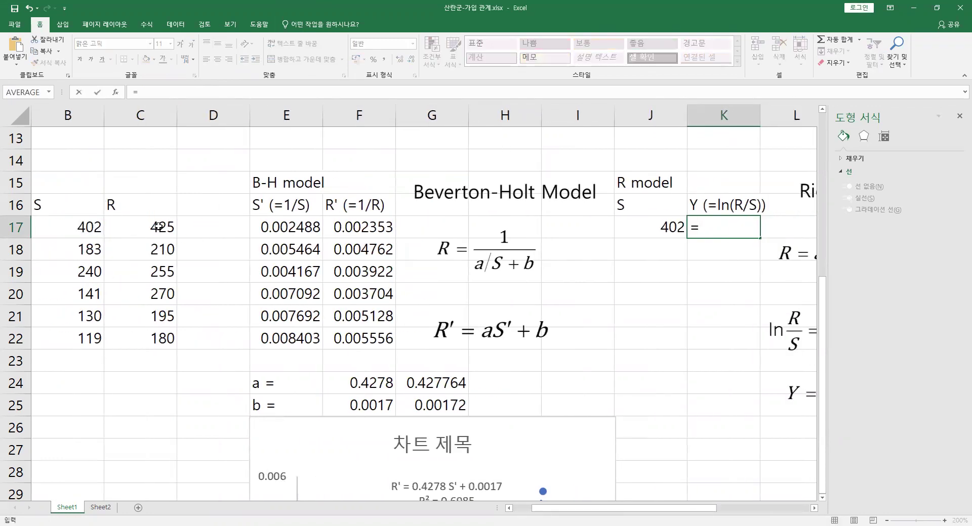
type("ln(")
left_click(159, 226)
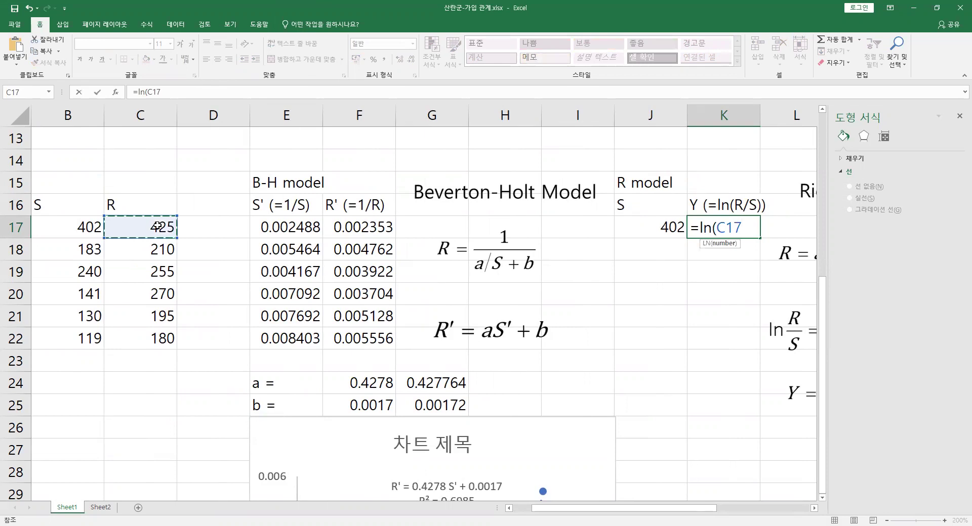
type("/")
left_click(70, 224)
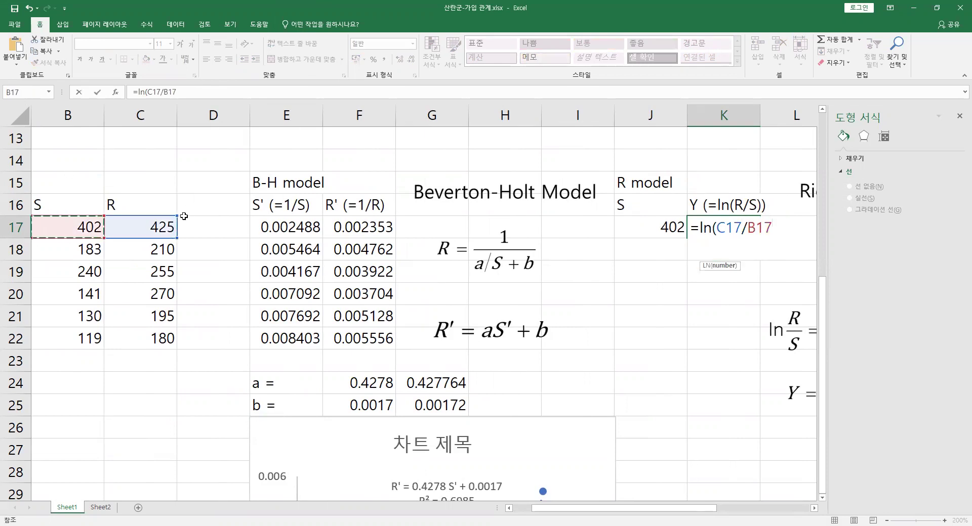
type(")")
key("Return")
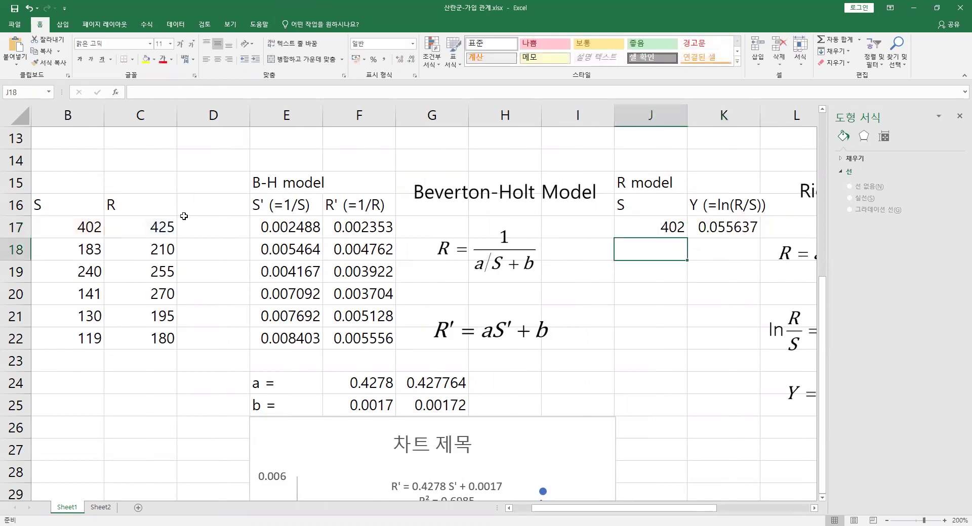
left_click_drag(657, 227, 757, 344)
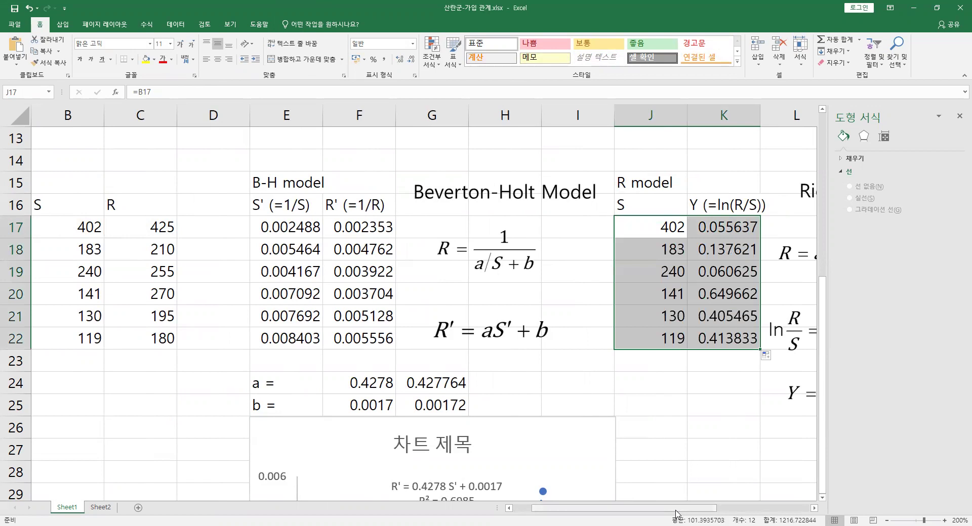
Step: Move the Ricker Model equation picture up about two rows and slightly right, beside the Y column, and select L24
scroll(628, 303, "right", 3)
left_click_drag(627, 302, 636, 255)
left_click(605, 391)
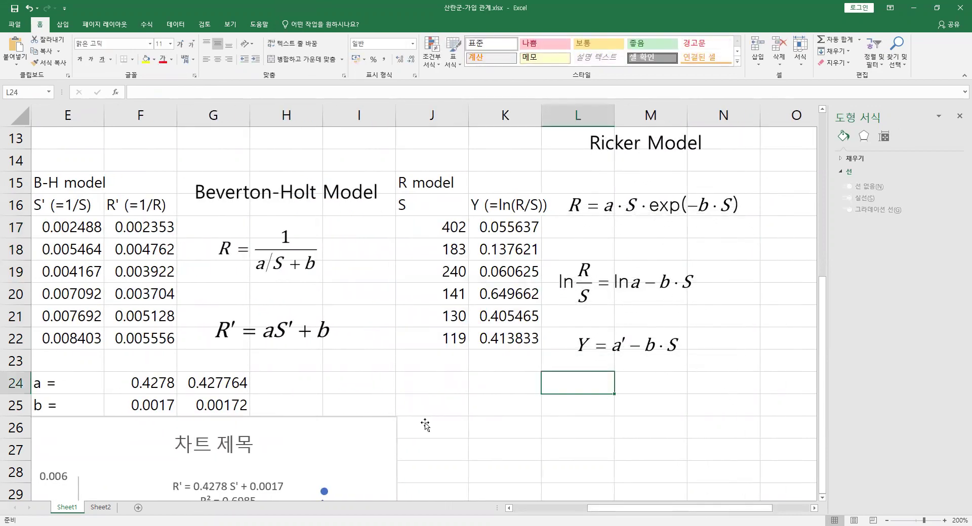
Step: Narrow the Beverton-Holt chart slightly so its right edge lines up with the end of column I
left_click(400, 434)
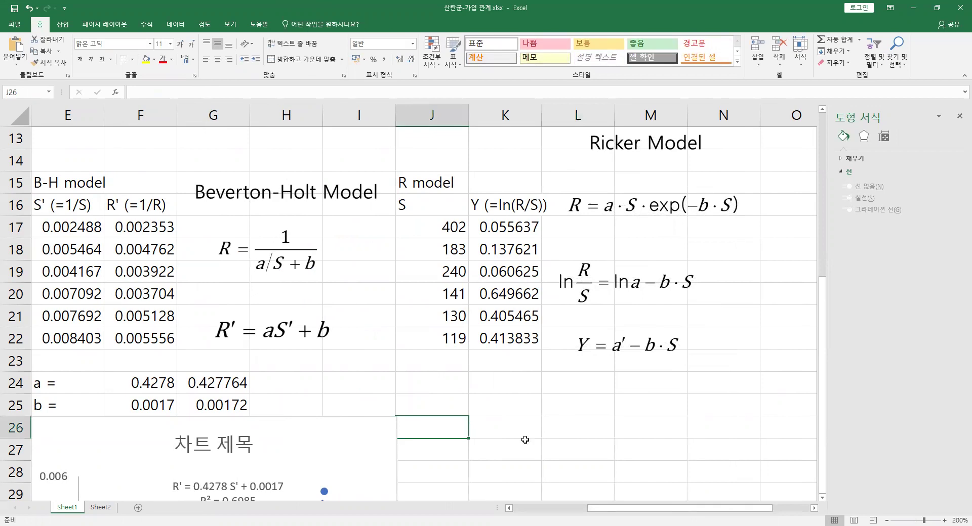
left_click(389, 458)
scroll(416, 472, "down", 1)
scroll(416, 472, "down", 1)
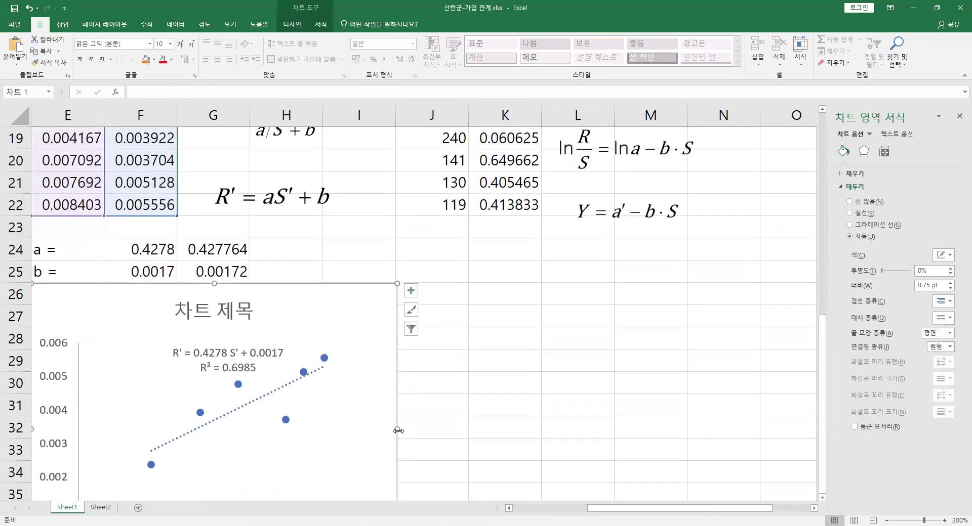
left_click(546, 347)
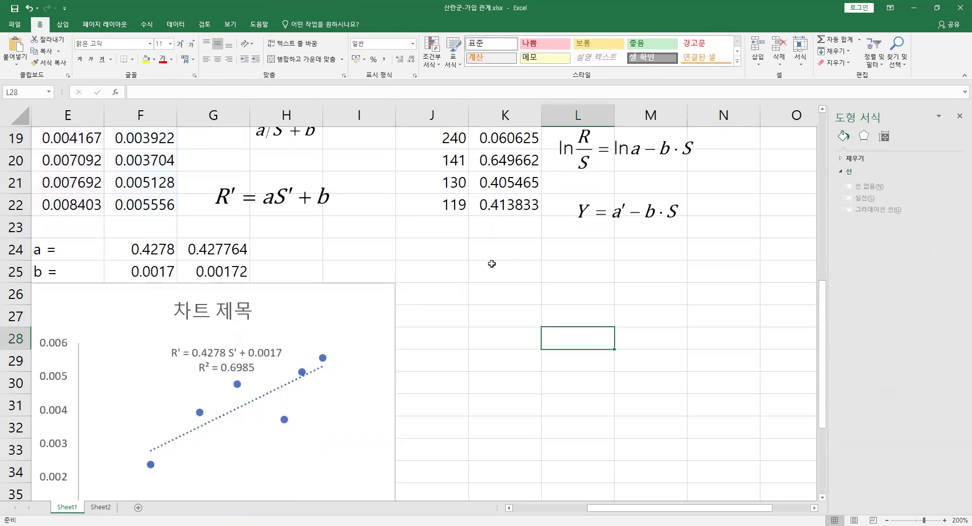
Step: Copy the parameter labels "a =" and "b =" from E24:E25 into J24:J25 for the Ricker model
left_click(436, 243)
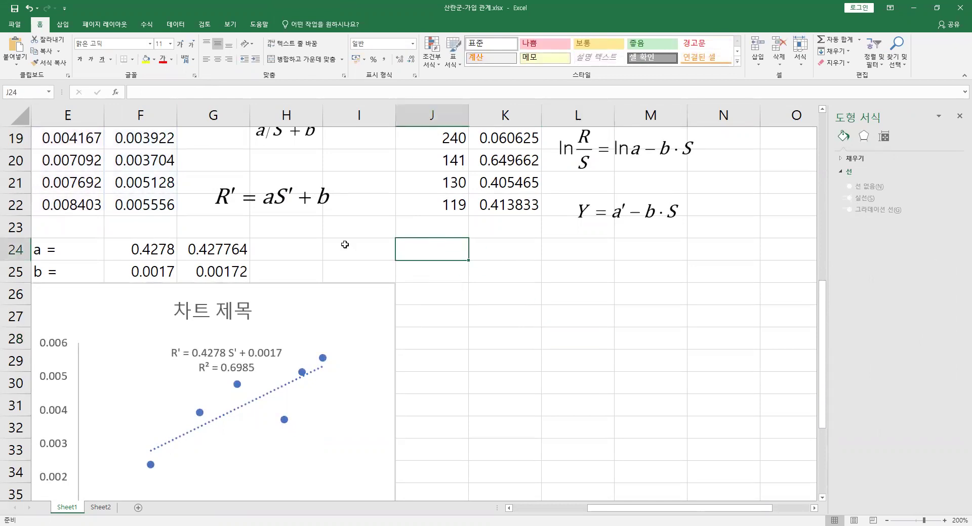
left_click_drag(243, 249, 59, 270)
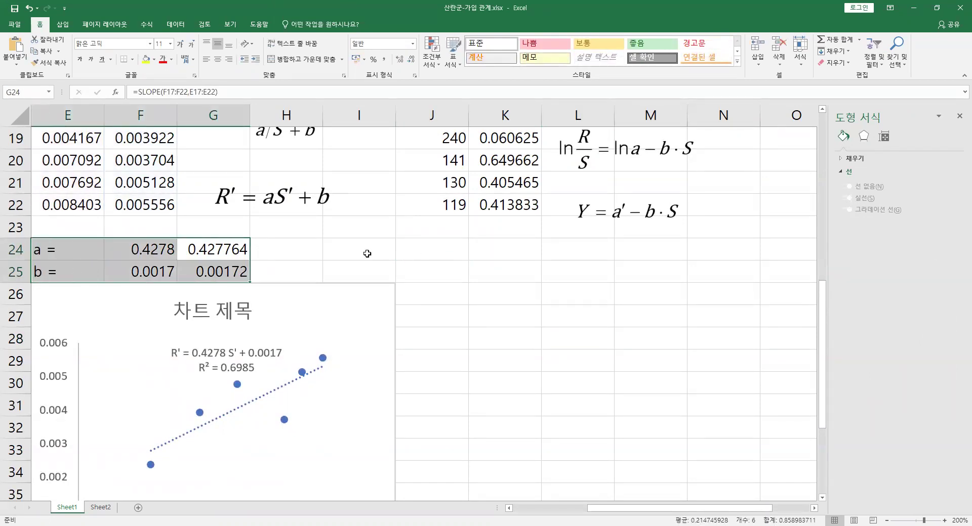
left_click(431, 251)
left_click_drag(71, 250, 80, 268)
key("ctrl+c")
key("ctrl+q")
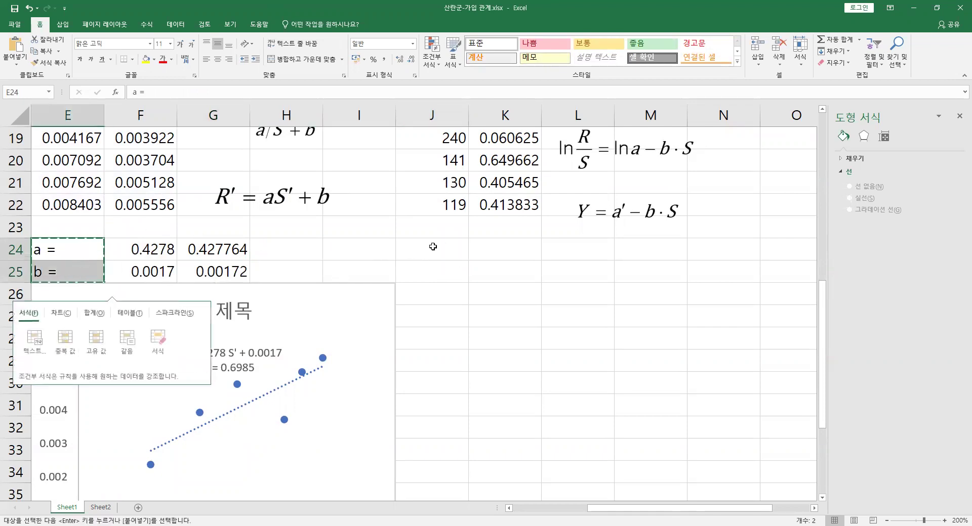
left_click(580, 346)
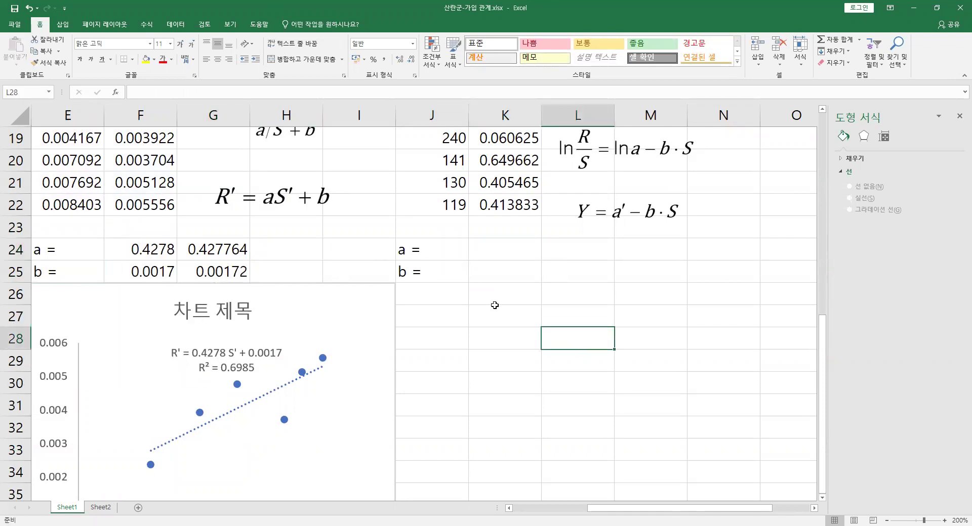
Step: Insert a markers-only scatter chart from the S and Y values in J17:K22
left_click(444, 294)
scroll(517, 274, "up", 1)
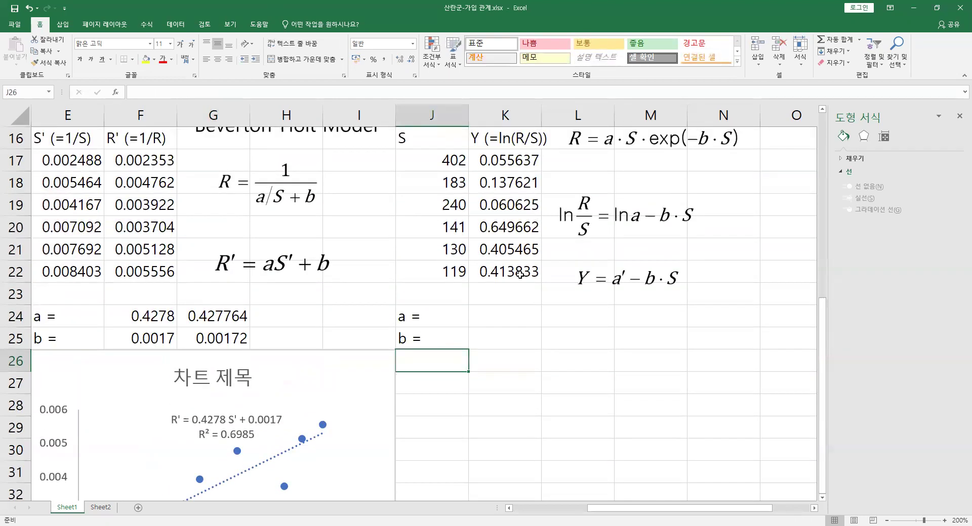
left_click(62, 25)
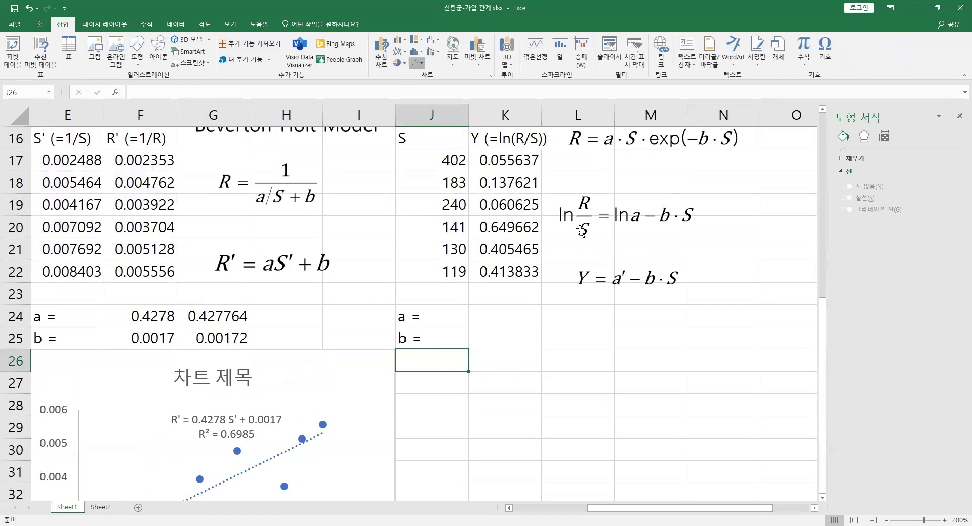
left_click_drag(444, 161, 512, 272)
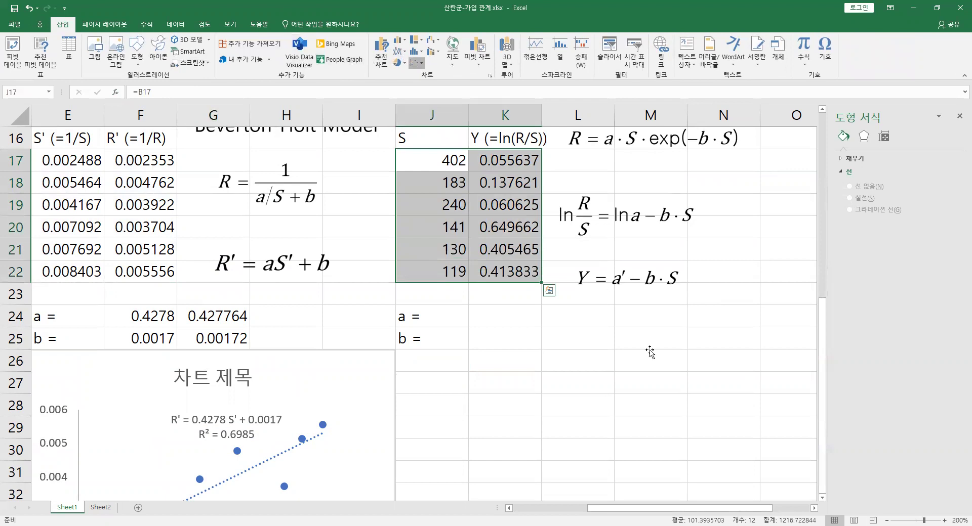
Step: Delete the gridlines and the chart title from the new S–Y scatter chart
left_click(625, 342)
key("Delete")
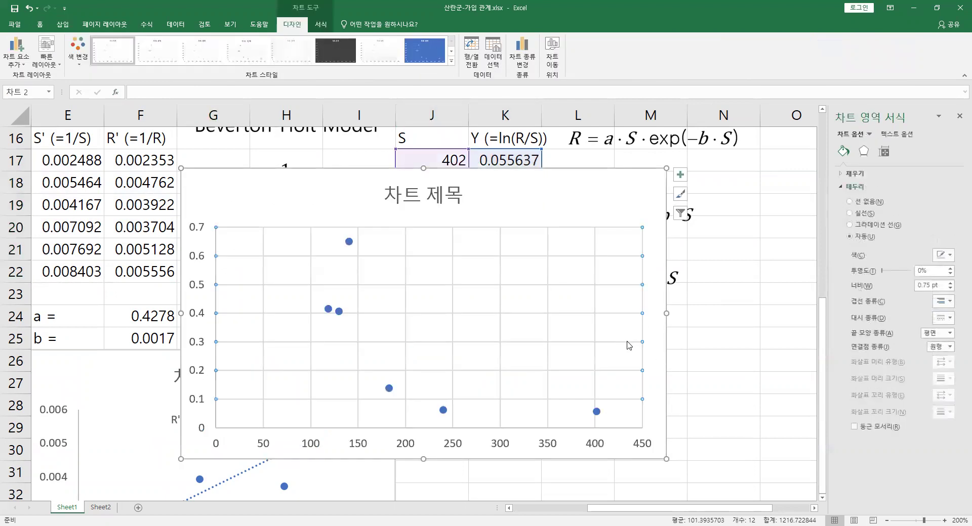
left_click(595, 328)
key("Delete")
left_click(441, 194)
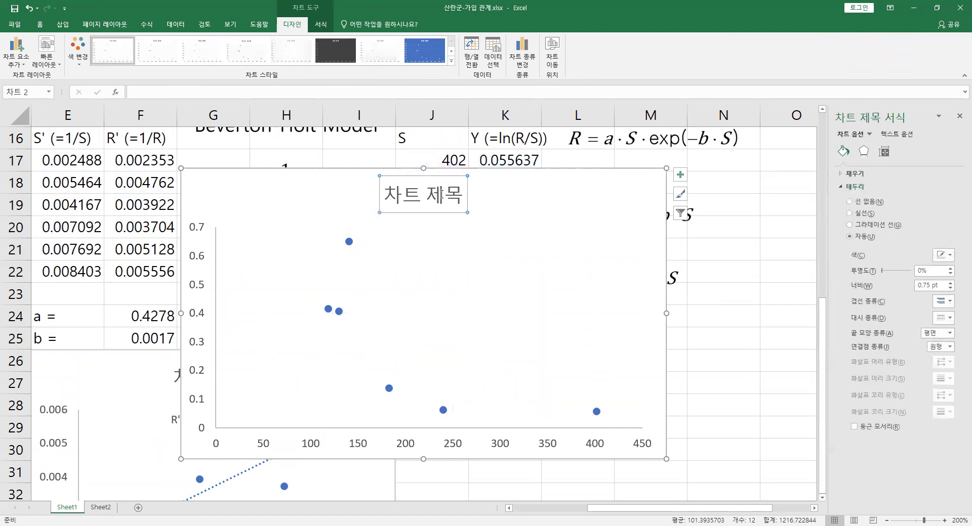
key("Delete")
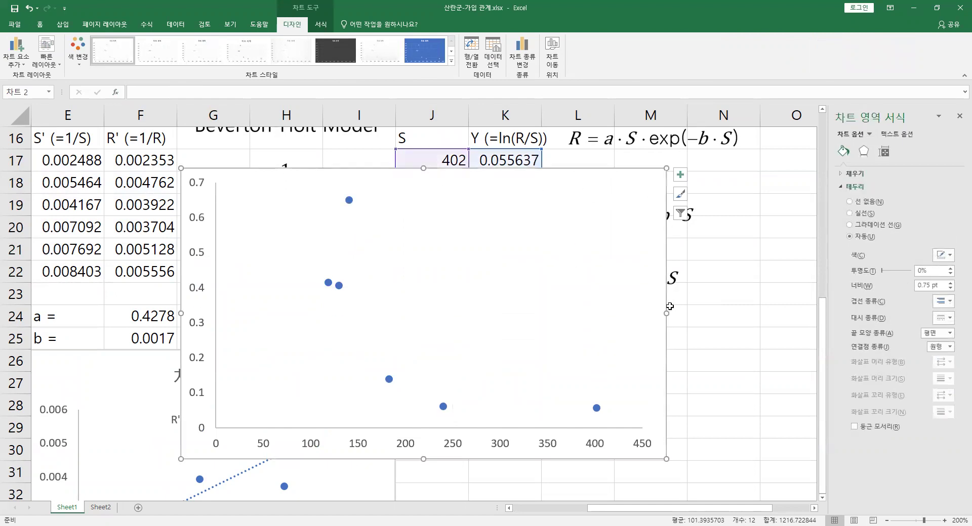
Step: Narrow the S–Y scatter chart and move it beside the Beverton-Holt chart, with its upper-left corner at J26
left_click_drag(670, 306, 604, 311)
left_click_drag(724, 273, 723, 384)
left_click_drag(609, 318, 586, 223)
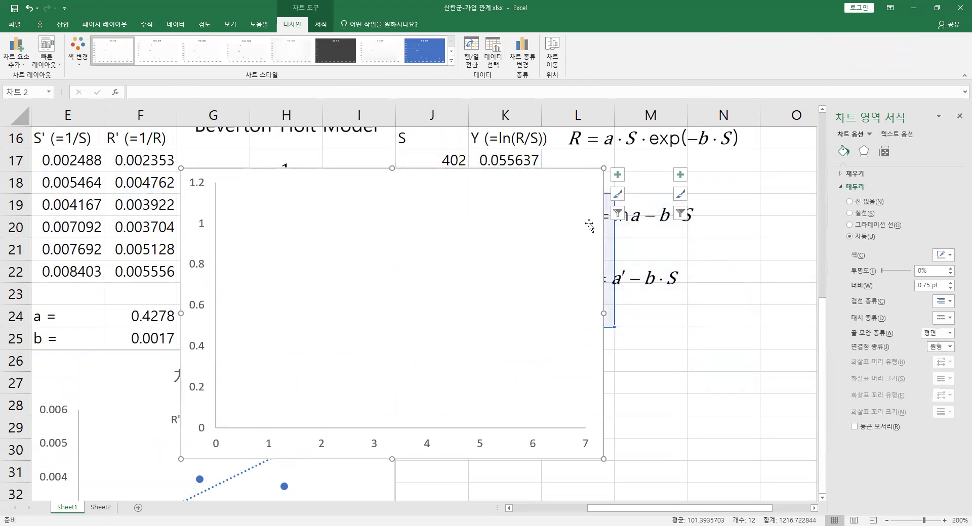
key("ctrl+z")
left_click_drag(597, 395, 736, 468)
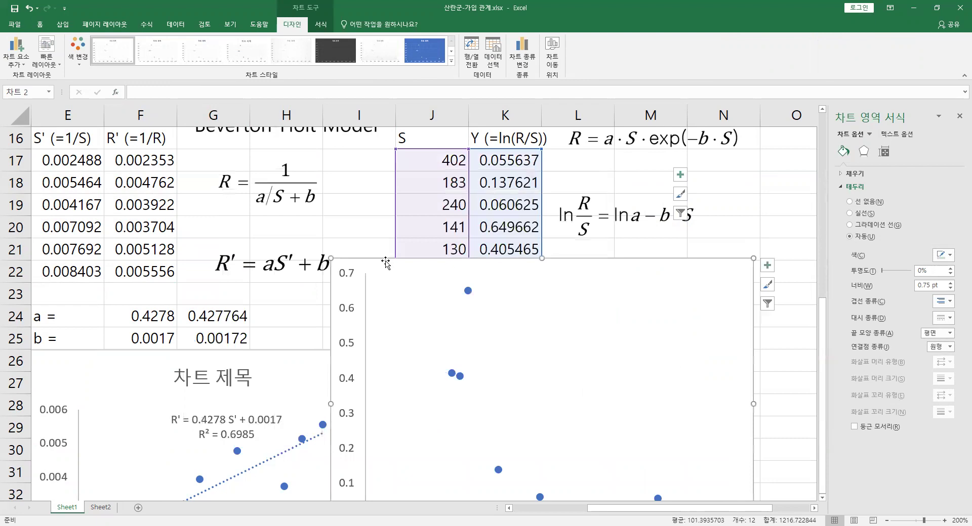
left_click_drag(373, 267, 431, 355)
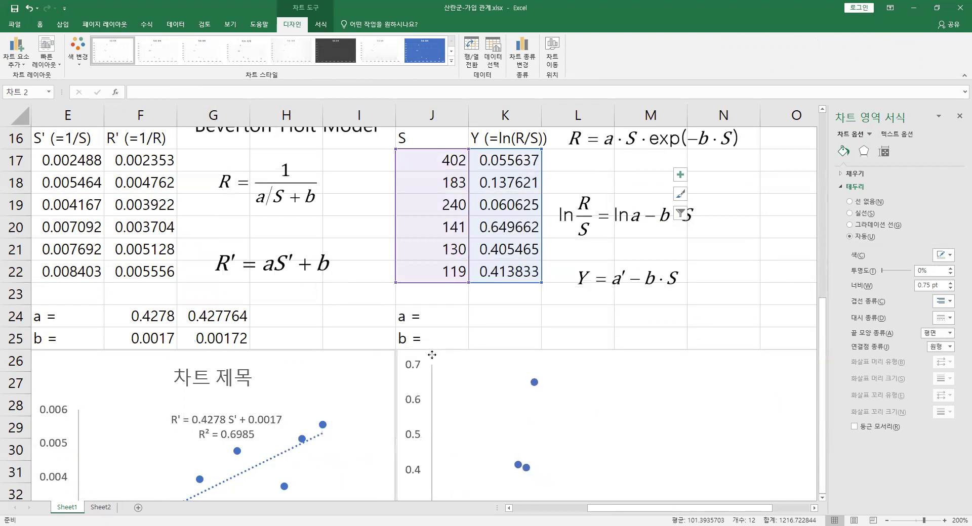
Step: Narrow the S–Y scatter chart further so its right edge lines up with the end of column N
left_click(244, 360)
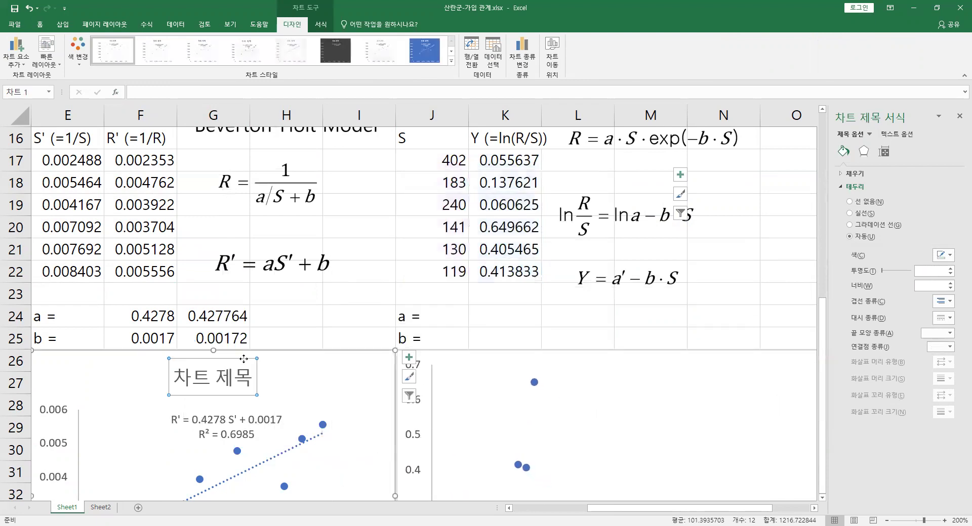
key("Escape")
scroll(577, 245, "down", 4)
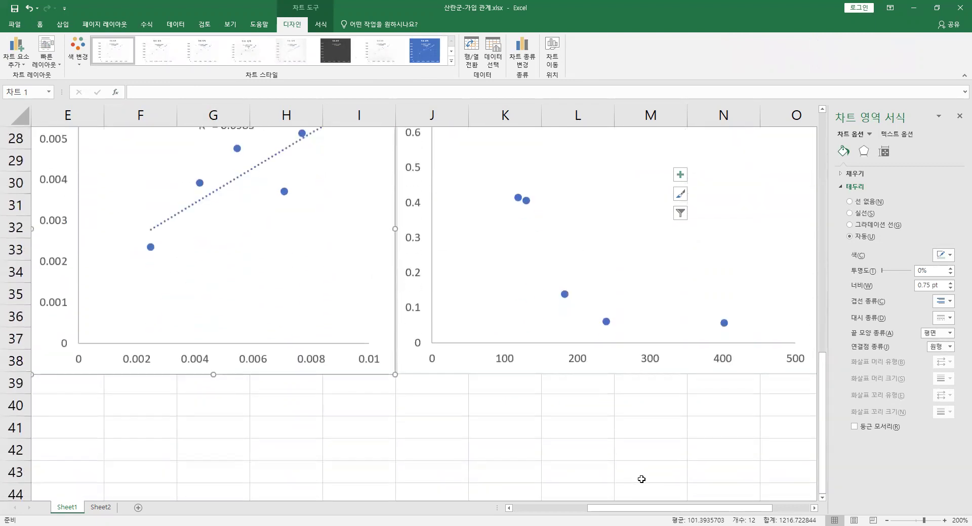
scroll(690, 511, "up", 1)
scroll(672, 313, "right", 2)
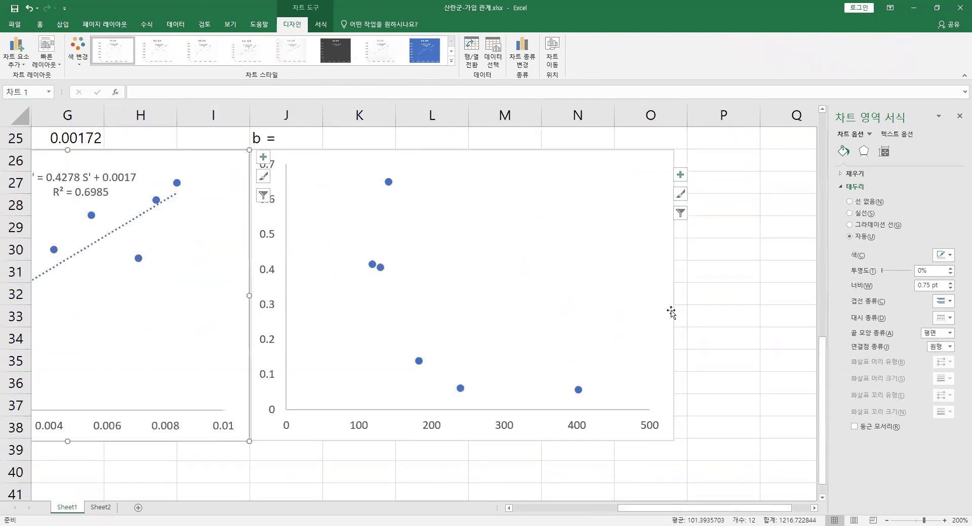
left_click(667, 304)
left_click_drag(674, 295, 613, 295)
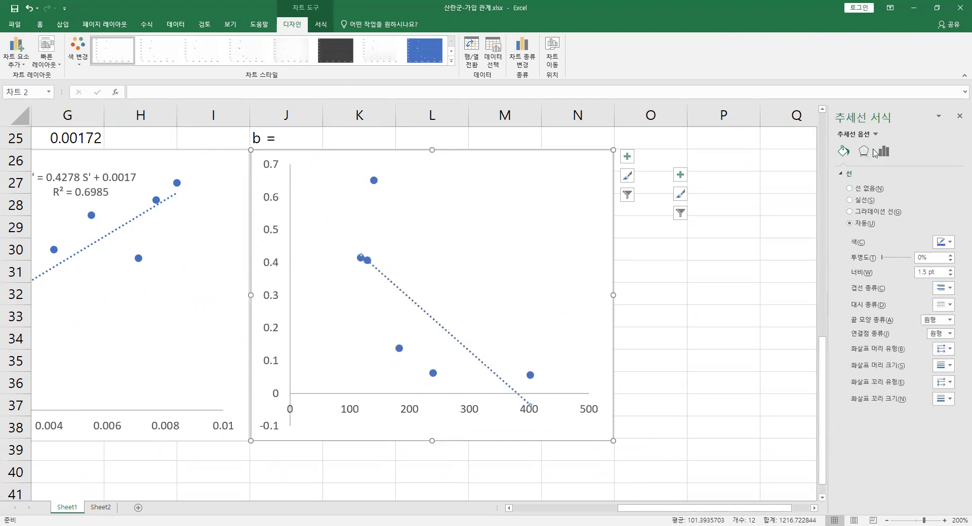
Step: Add a linear trendline to the S–Y chart, display its equation and R-squared value, and place the label above the line
left_click(883, 152)
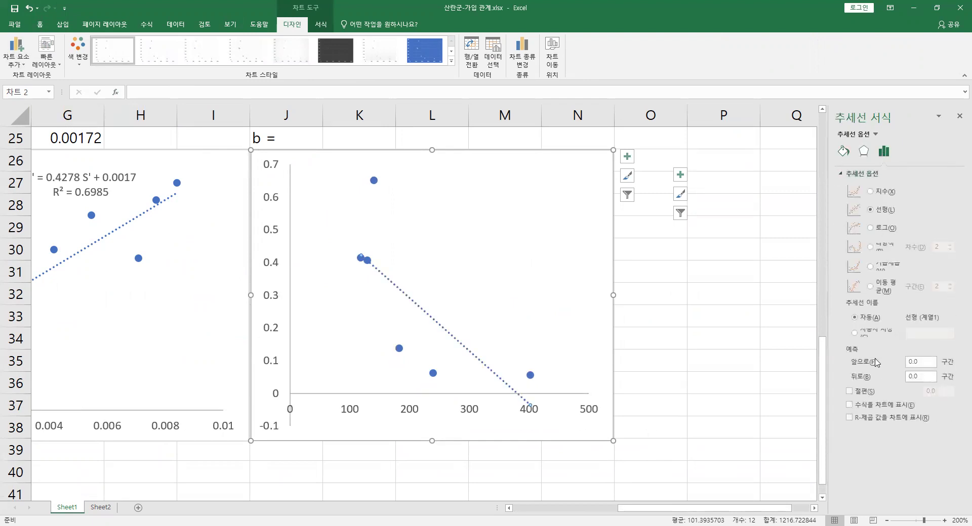
left_click(881, 407)
left_click(886, 418)
left_click(488, 394)
mouse_move(517, 247)
left_mouse_down()
mouse_move(512, 260)
mouse_move(508, 251)
left_mouse_up()
scroll(641, 284, "up", 1)
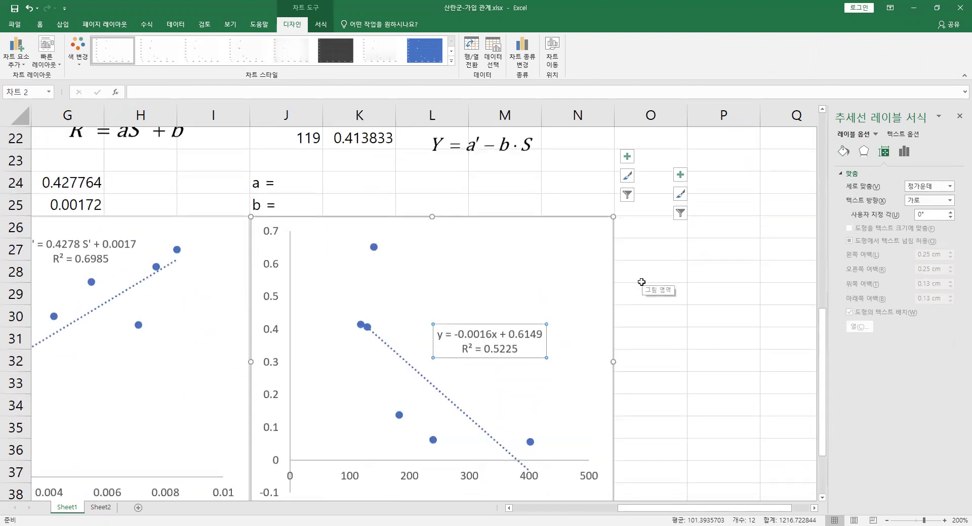
Step: Edit the trendline equation label so that x reads S and y reads Y
left_click(493, 338)
type("S")
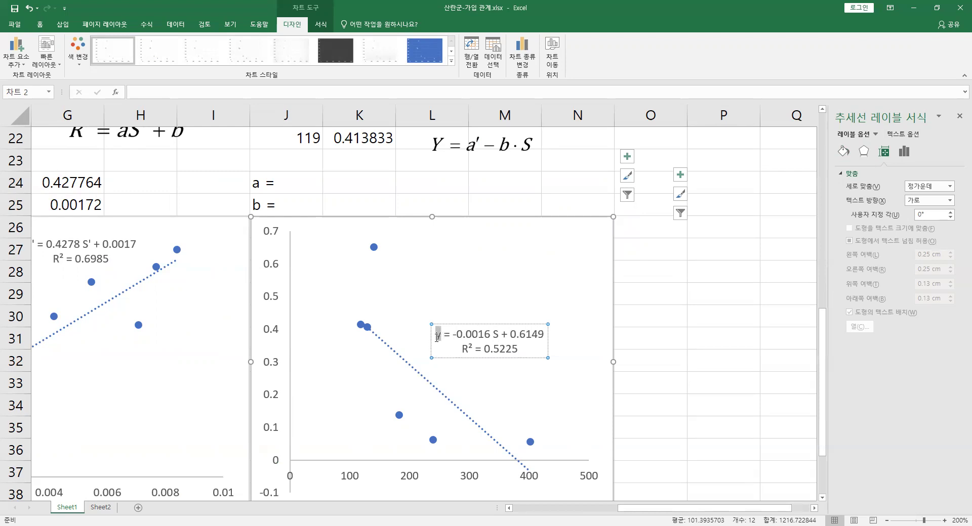
type("Y")
Step: Copy the slope's magnitude, 0.0016, from the trendline equation into K25 as b
left_click_drag(492, 335, 454, 337)
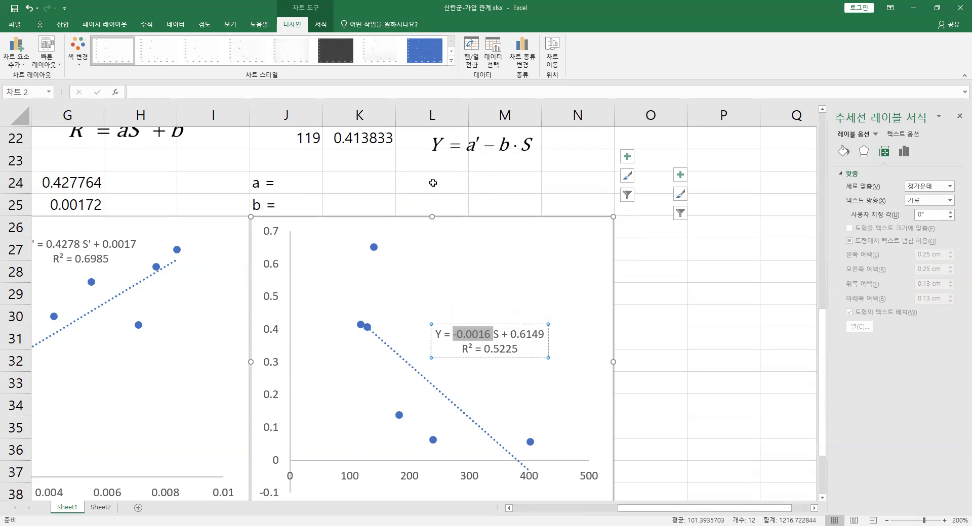
left_click(474, 332)
left_click_drag(457, 334, 490, 335)
key("ctrl+c")
left_click(343, 208)
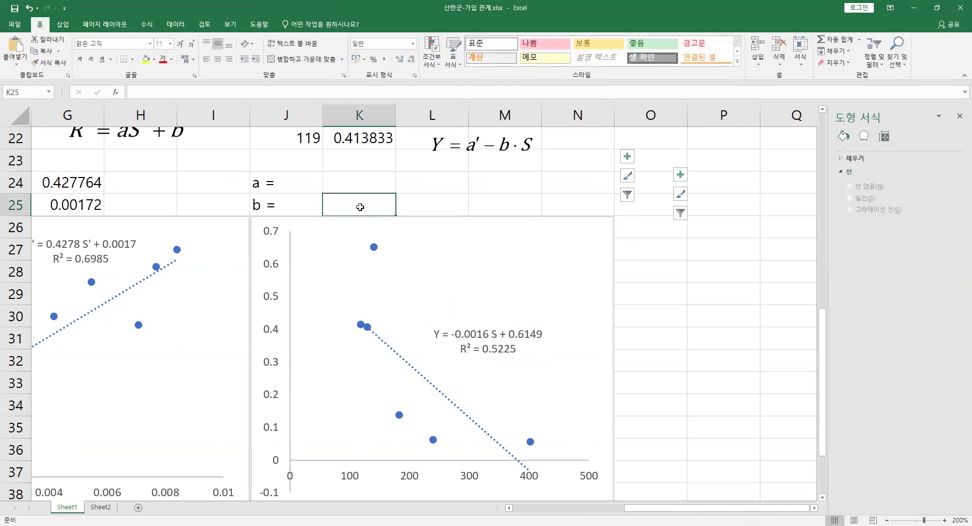
key("ctrl+v")
Step: Copy the intercept 0.6149 from the trendline equation into K24
left_click(370, 185)
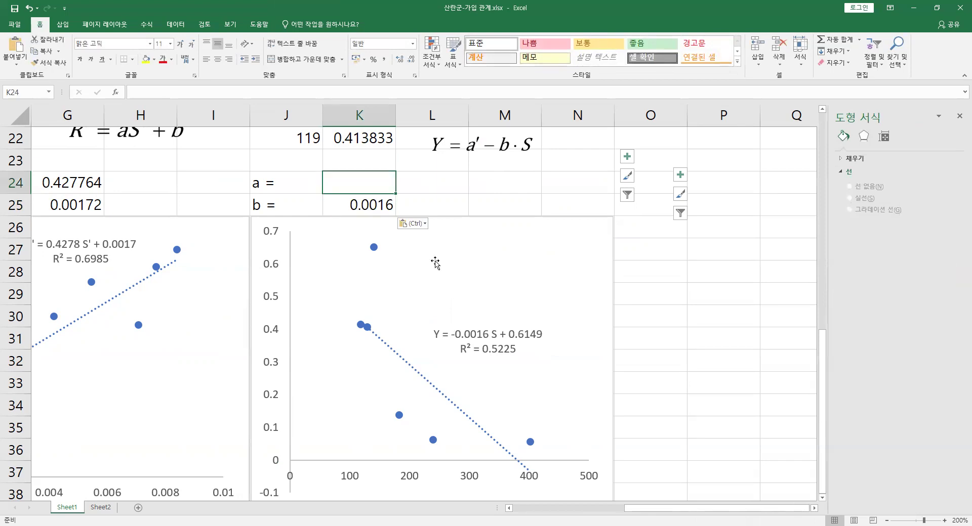
left_click(520, 331)
double_click(539, 336)
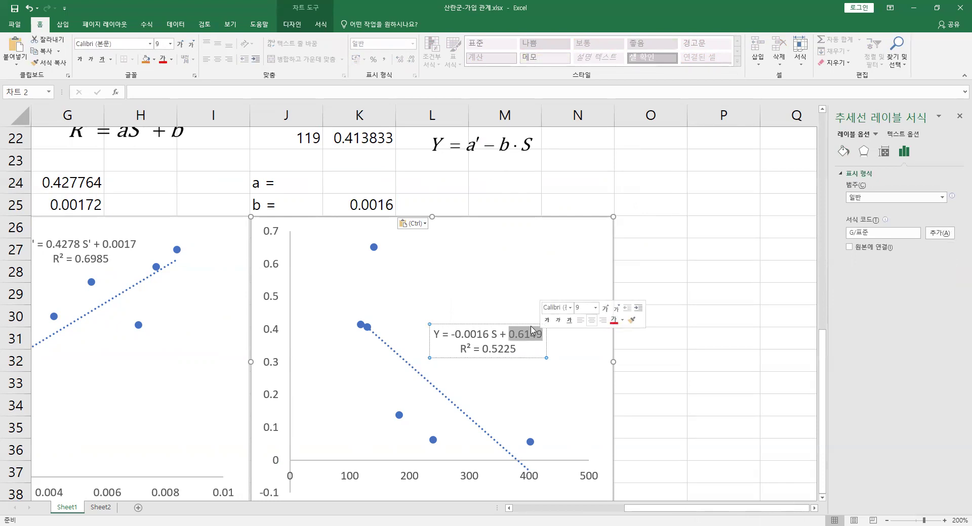
key("ctrl+c")
left_click(372, 194)
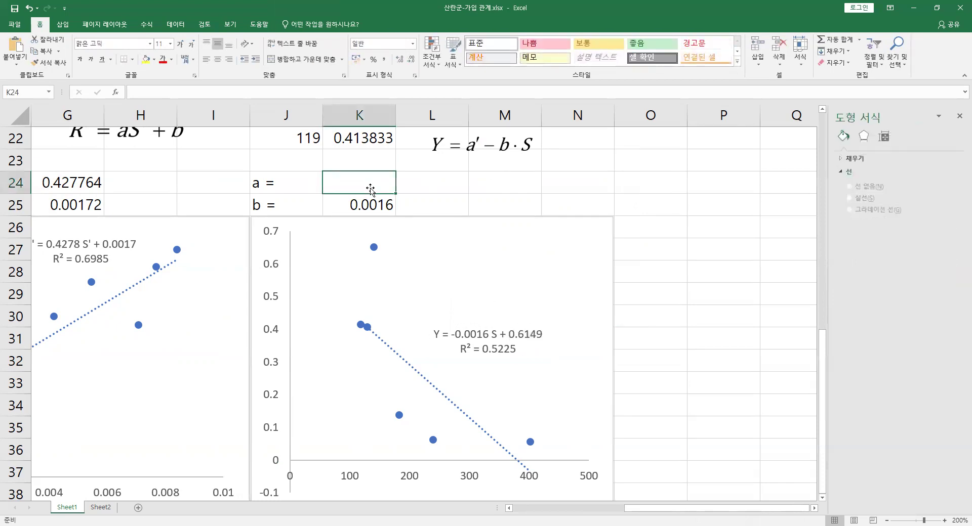
key("ctrl+v")
Step: Move the S–Y chart down one row to free row 26 beneath the parameter labels
left_click(463, 193)
left_click(612, 225)
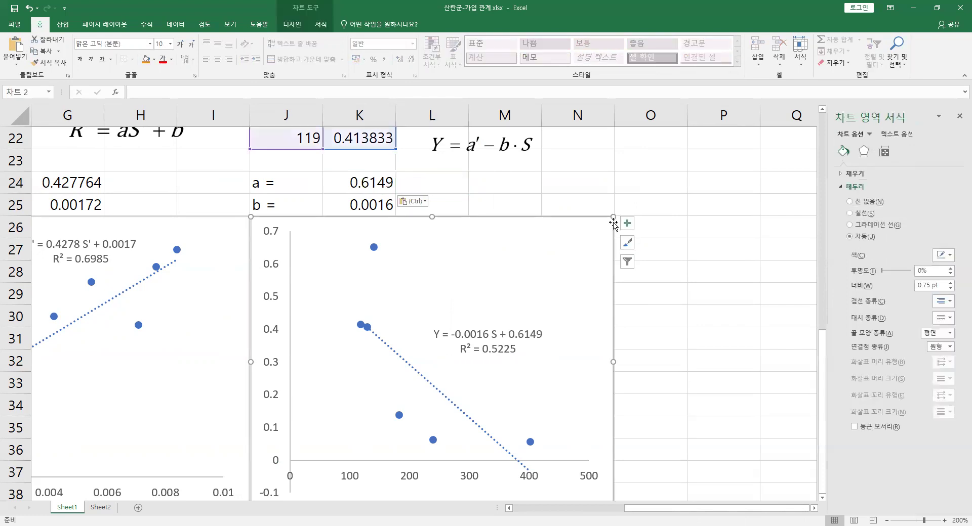
left_click_drag(612, 225, 611, 244)
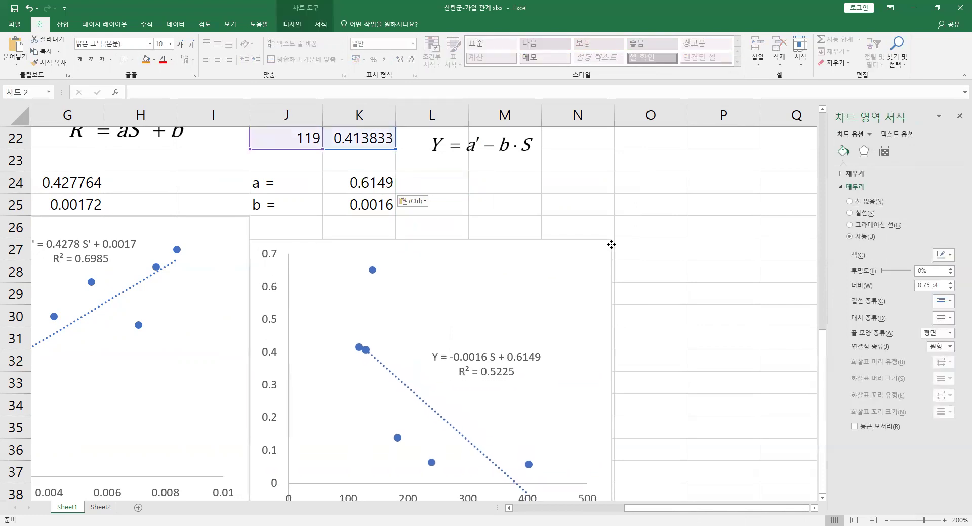
Step: Change the label in J24 to "a' ="
double_click(259, 183)
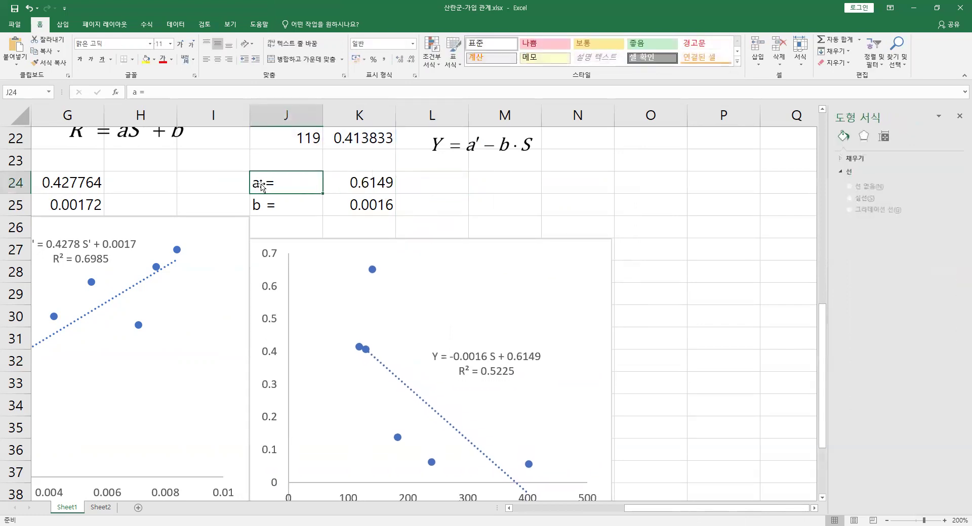
type("'")
key("Return")
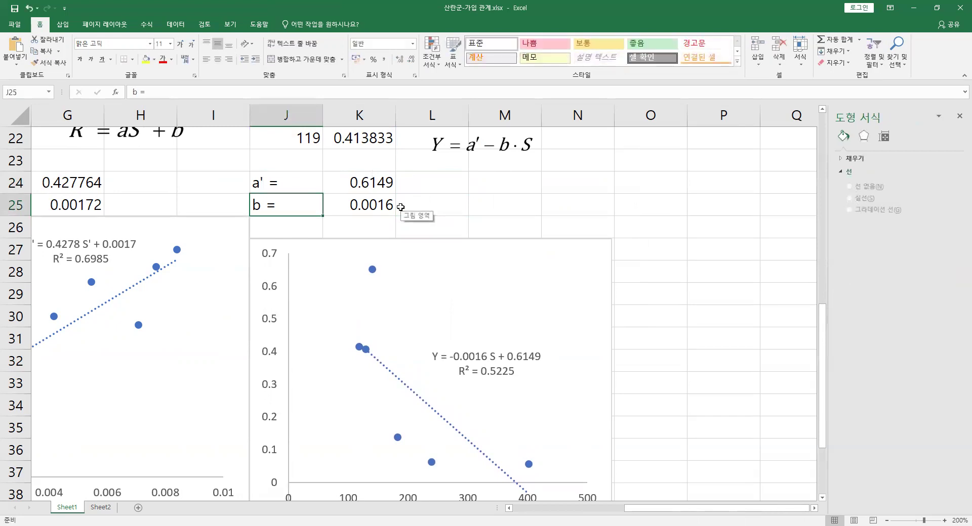
key("Return")
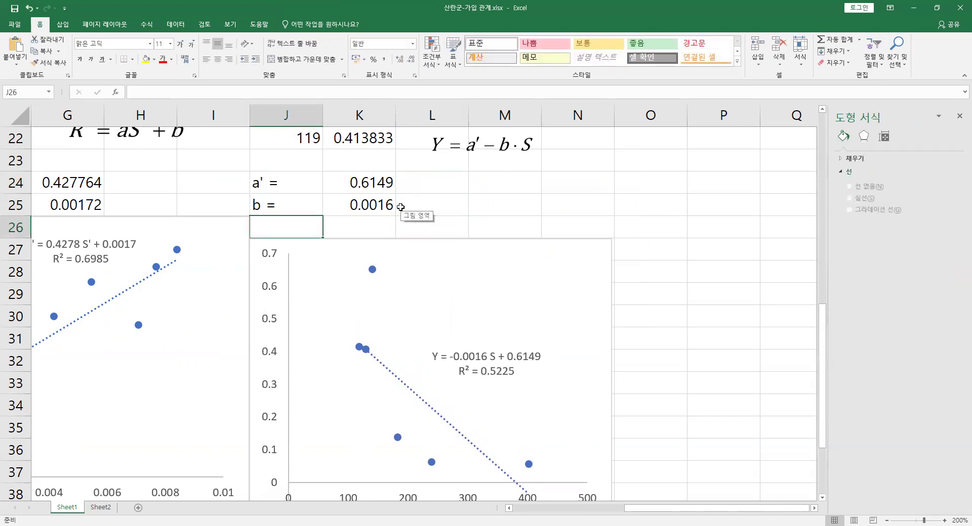
Step: Enter the label "a =" in J26 and select K26 for its value
type("a=")
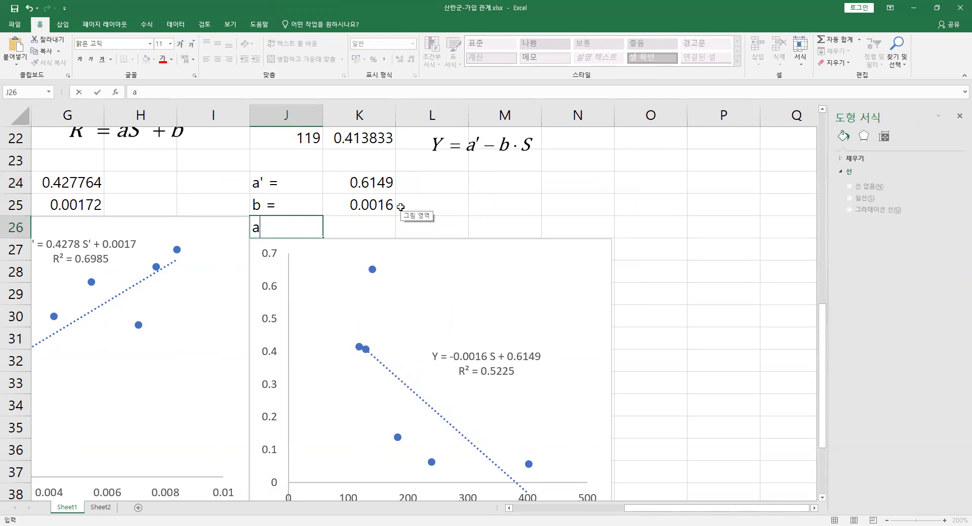
key("BackSpace")
type("=")
key("Tab")
scroll(480, 225, "up", 1)
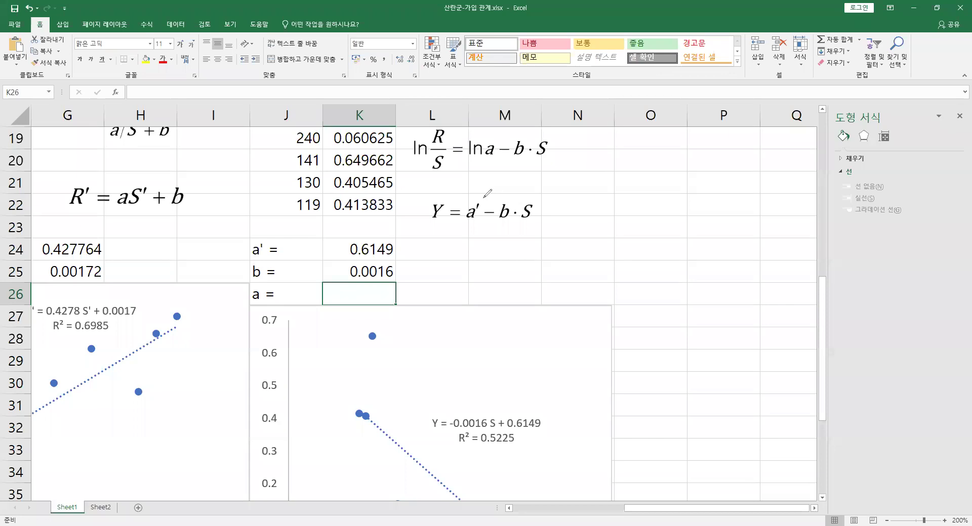
Step: Box ln a and a' in the Ricker equations with red ink, link them, and handwrite a' = ln a beside them
mouse_move(484, 193)
left_mouse_down()
mouse_move(468, 147)
mouse_move(501, 136)
mouse_move(500, 156)
left_mouse_up()
mouse_move(614, 190)
left_mouse_down()
mouse_move(606, 208)
mouse_move(614, 192)
mouse_move(622, 209)
left_mouse_up()
mouse_move(630, 170)
left_mouse_down()
mouse_move(651, 197)
mouse_move(703, 209)
mouse_move(741, 199)
mouse_move(750, 210)
left_mouse_up()
Step: Handwrite the inverse relation a = exp(a') = e^a' in red ink beneath the note a' = ln a
mouse_move(656, 242)
left_mouse_down()
mouse_move(660, 274)
mouse_move(683, 250)
mouse_move(685, 261)
left_mouse_up()
mouse_move(705, 257)
left_mouse_down()
mouse_move(713, 244)
mouse_move(724, 273)
mouse_move(737, 274)
left_mouse_up()
mouse_move(737, 250)
left_mouse_down()
mouse_move(720, 273)
mouse_move(742, 299)
mouse_move(744, 273)
left_mouse_up()
left_click_drag(786, 226, 784, 274)
mouse_move(806, 242)
left_mouse_down()
mouse_move(796, 268)
mouse_move(809, 271)
mouse_move(806, 238)
mouse_move(814, 277)
left_mouse_up()
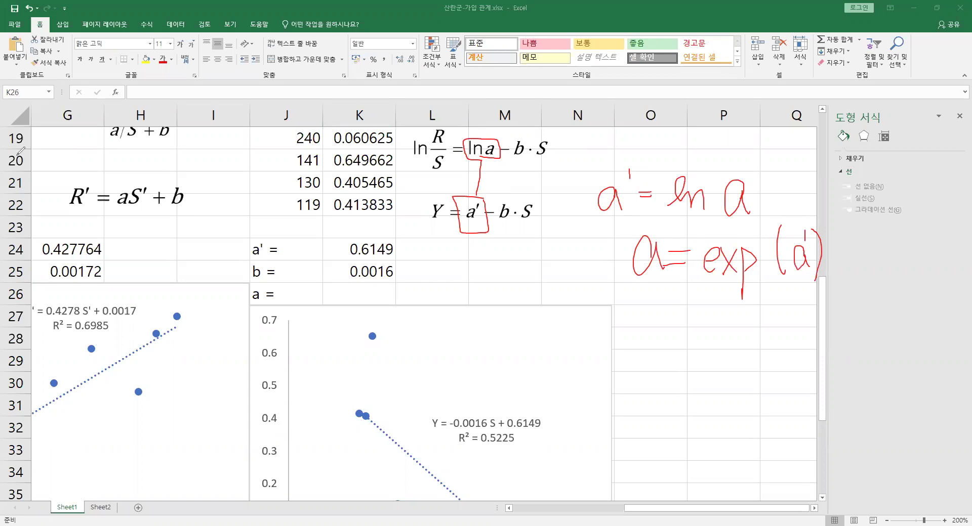
left_click_drag(670, 318, 700, 319)
left_click_drag(677, 331, 733, 350)
left_click_drag(758, 305, 758, 314)
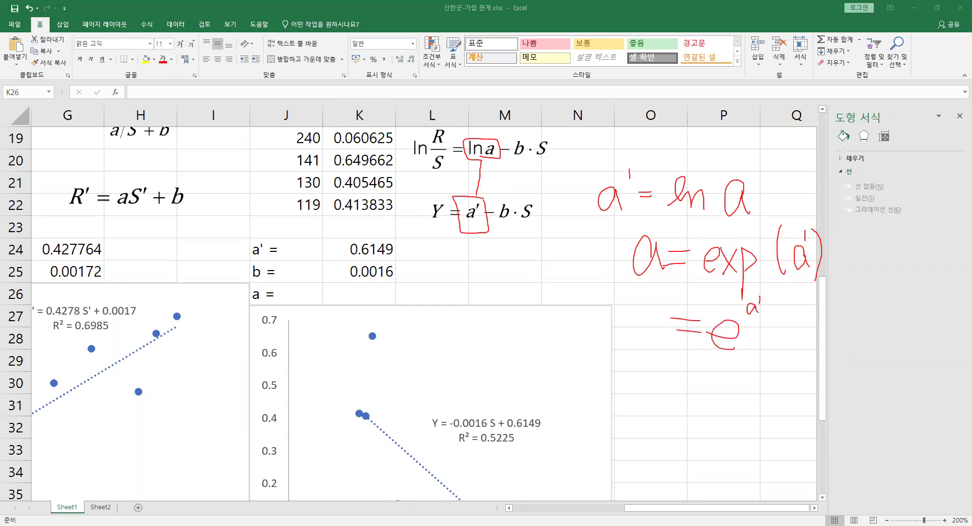
Step: Calculate the Ricker parameter a in K26 with =EXP(K24), taking the exponential of a'
left_click(383, 294)
type("=")
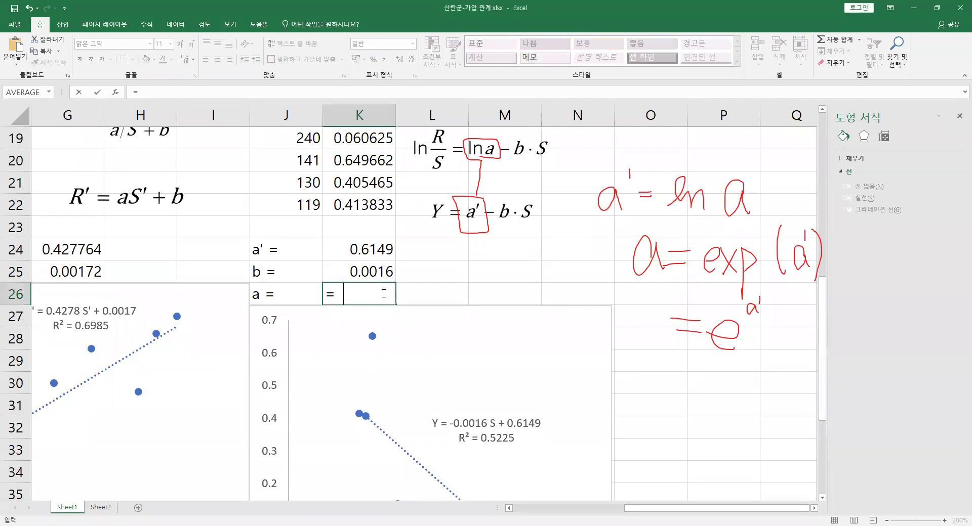
type("exp(")
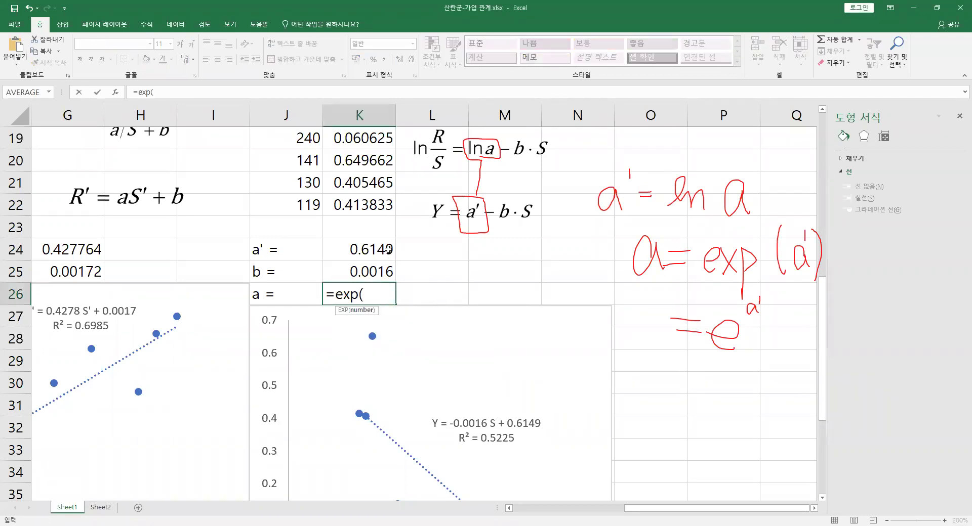
left_click(388, 250)
key("Return")
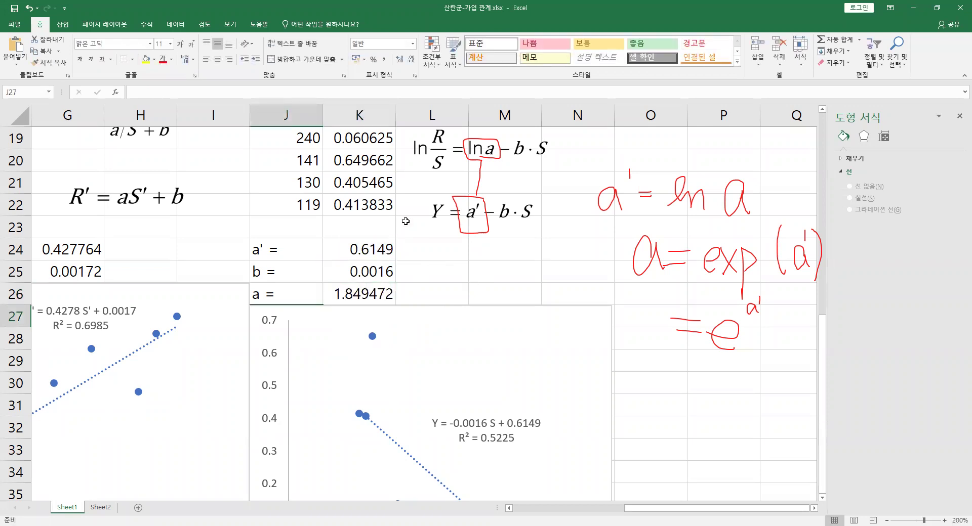
left_click(354, 294)
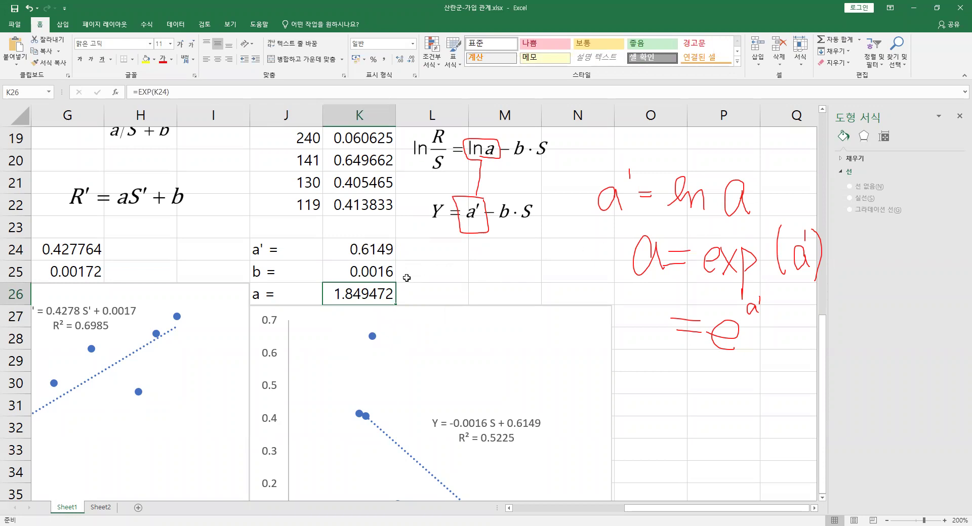
left_click(311, 293)
left_click(341, 287)
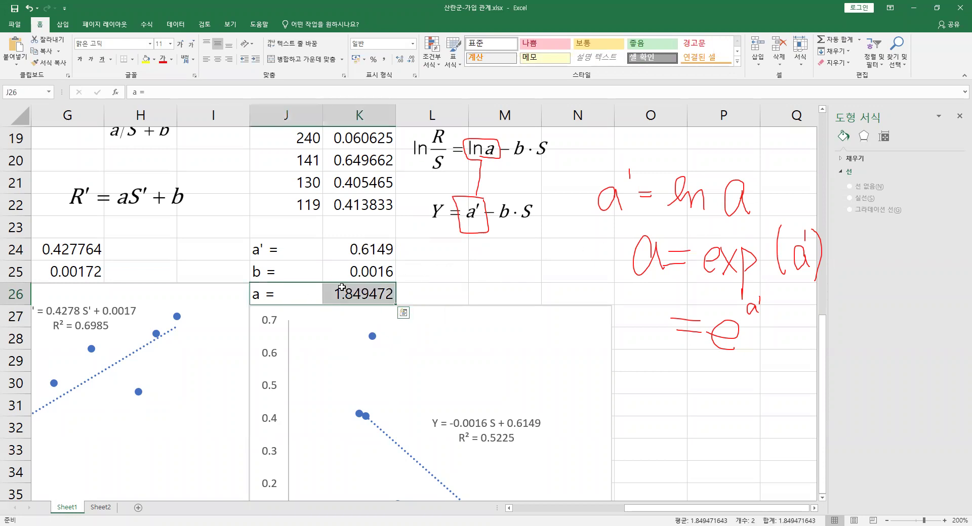
left_click(475, 264)
Step: Clear the red ink notes and calculate a' in L24 with =INTERCEPT(K17:K22,J17:J22)
left_click(433, 251)
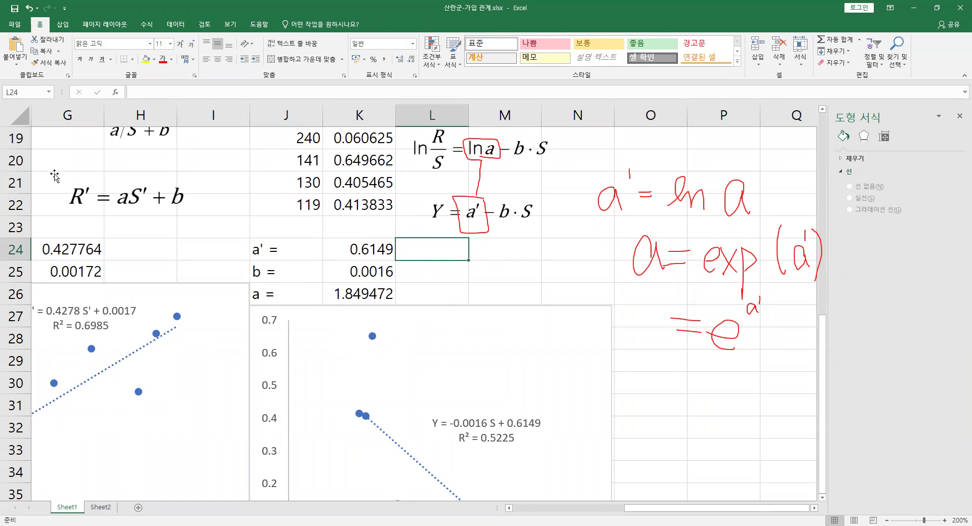
key("Escape")
scroll(514, 326, "up", 1)
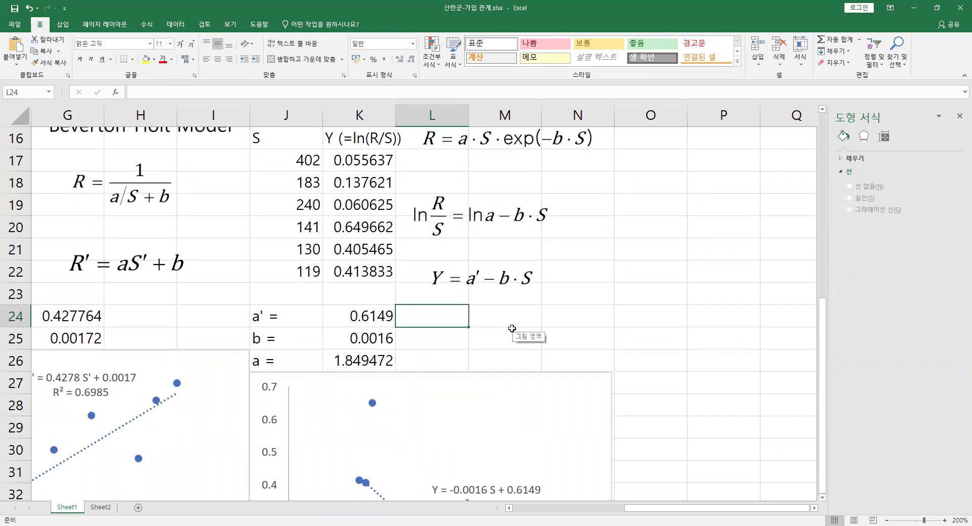
type("=")
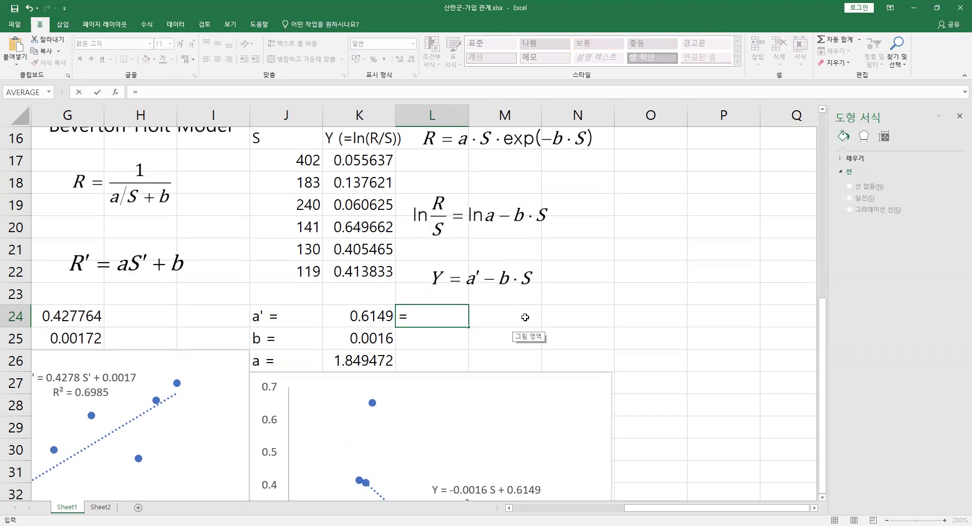
type("INTERCEPT(")
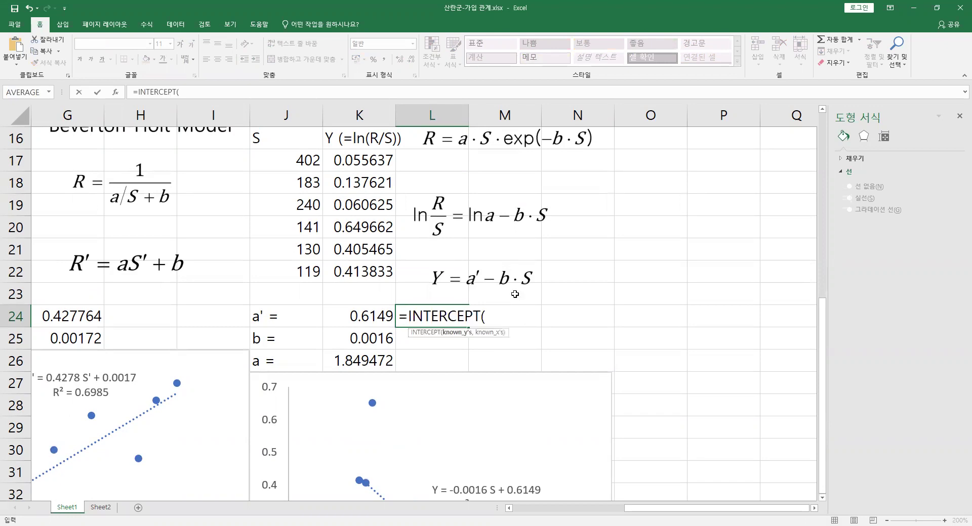
left_click(369, 165)
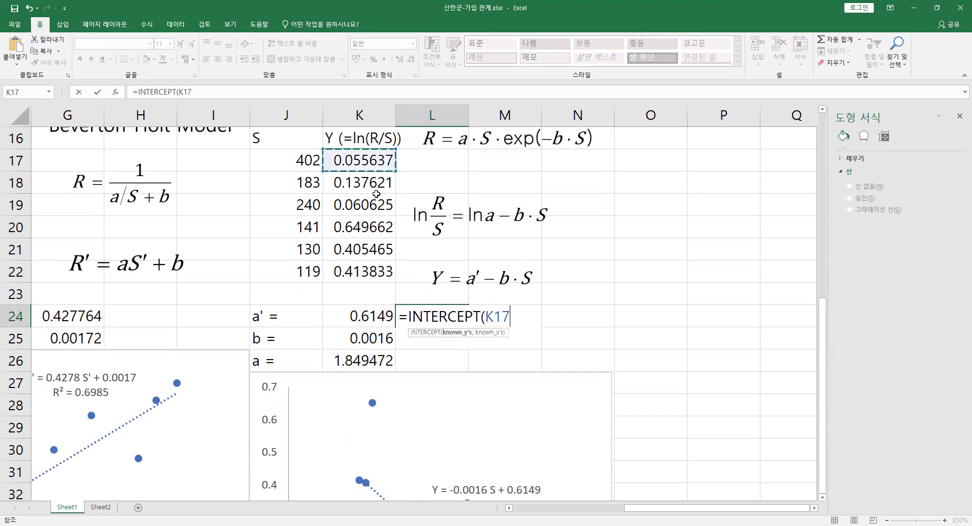
left_click(376, 268, "shift")
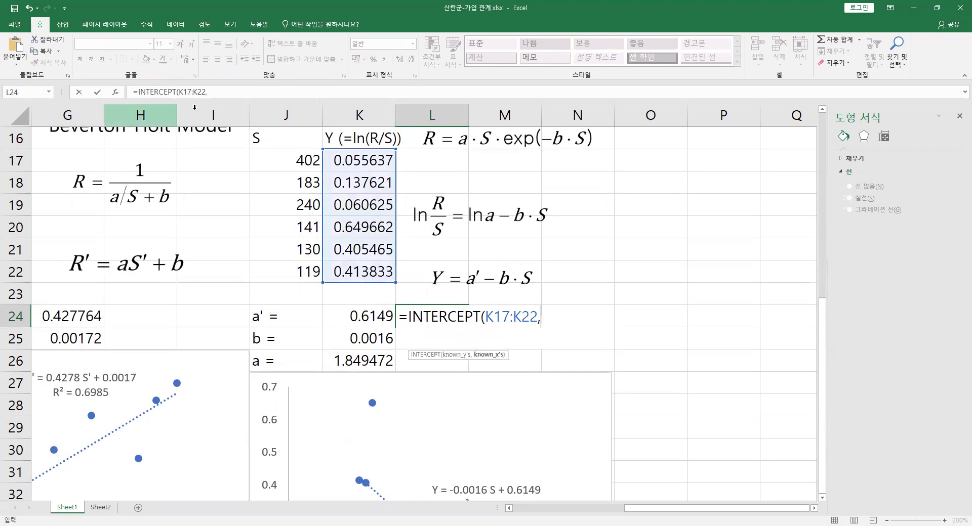
left_click_drag(280, 267, 286, 161)
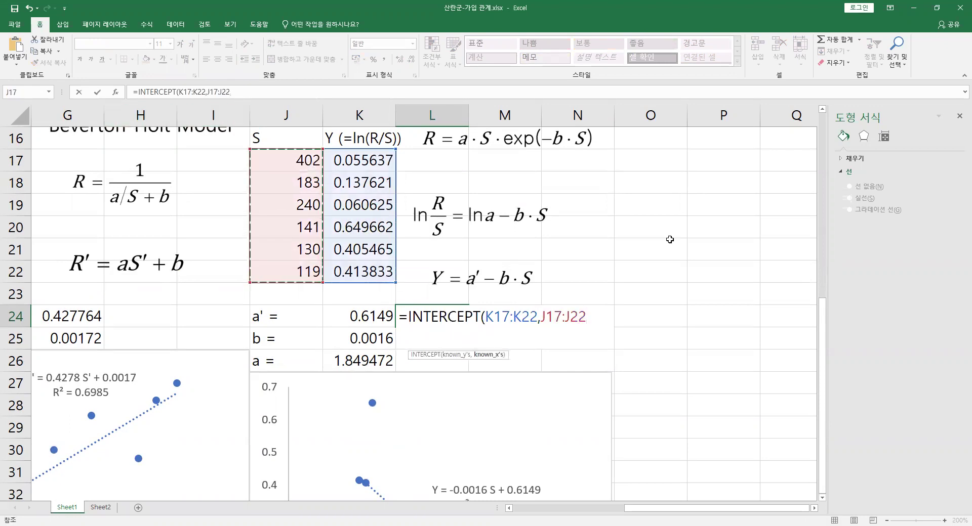
key("Return")
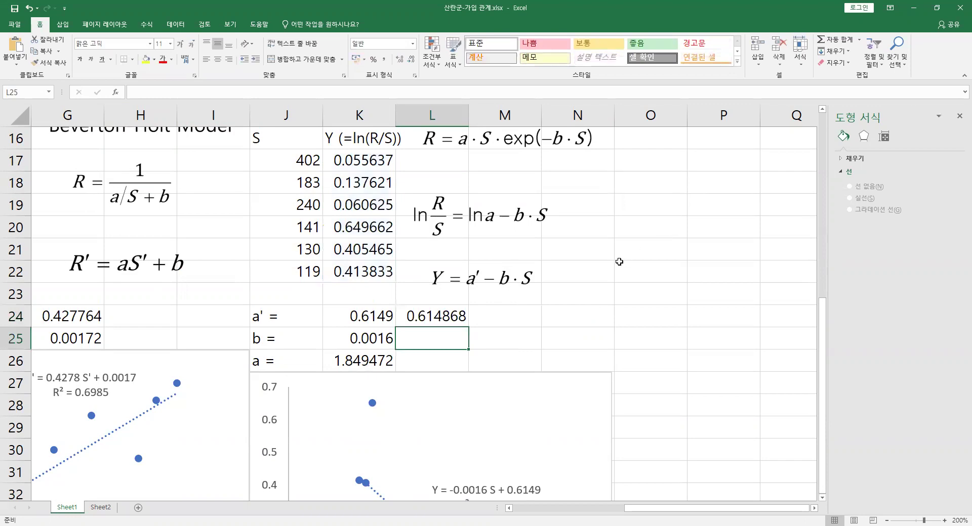
Step: Build a SLOPE formula in L25 with K17:K22 as the known y values and the S values starting at J17
type("=")
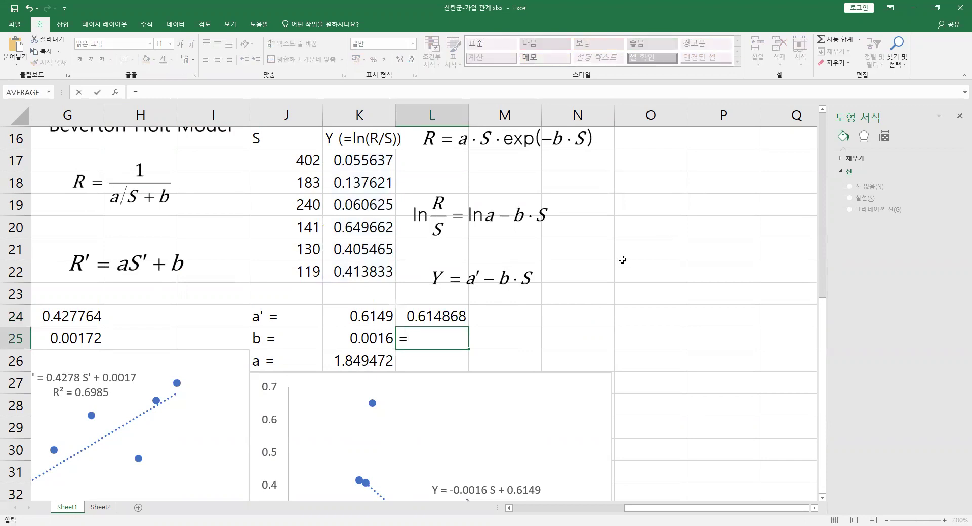
type("slope")
key("Tab")
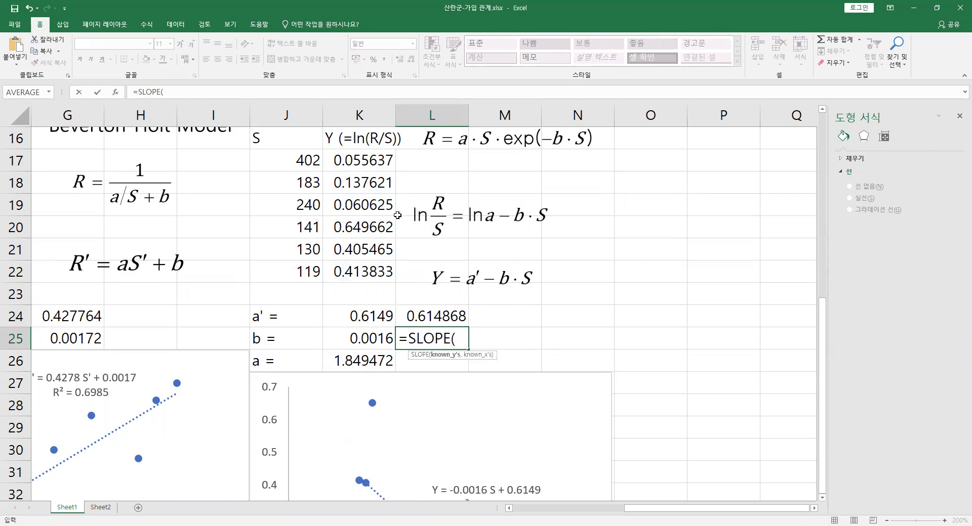
left_click(363, 162)
left_click(374, 271, "shift")
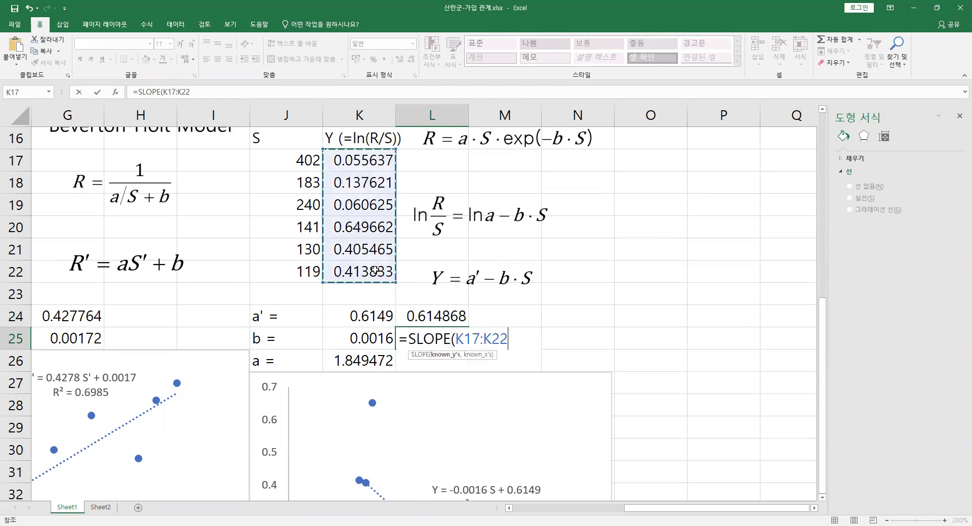
type(",")
left_click(295, 161)
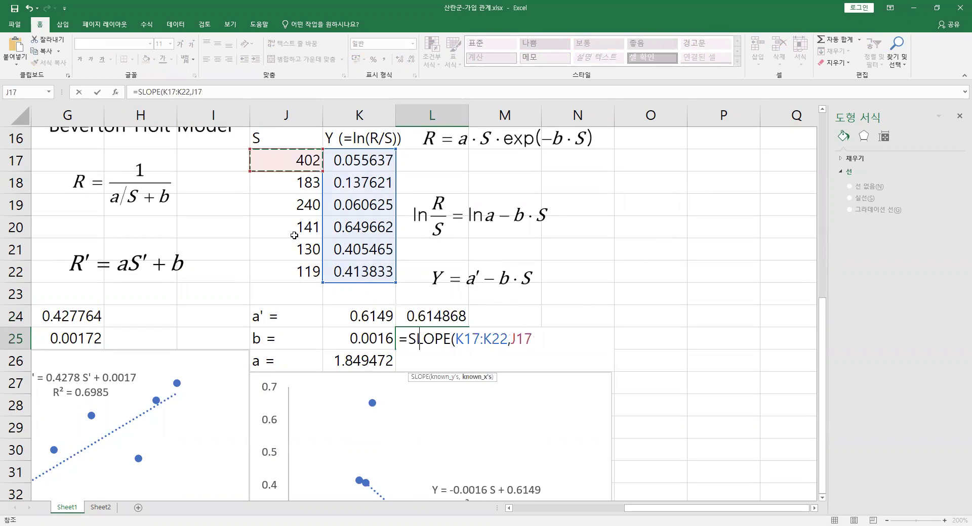
Step: Complete the Ricker model's b formula in L25 as =-SLOPE(K17:K22,J17:J22)
left_click(296, 279, "shift")
type(")")
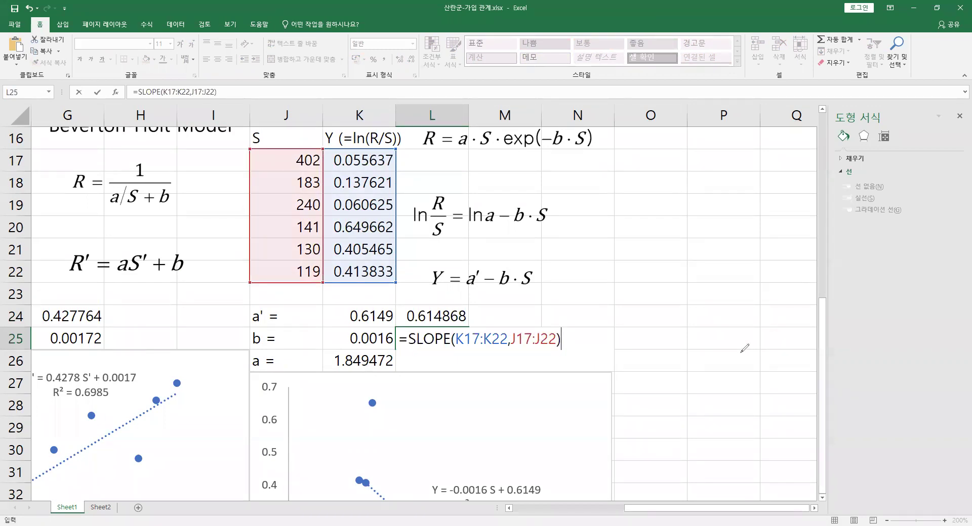
left_click_drag(493, 282, 515, 285)
left_click_drag(400, 340, 570, 348)
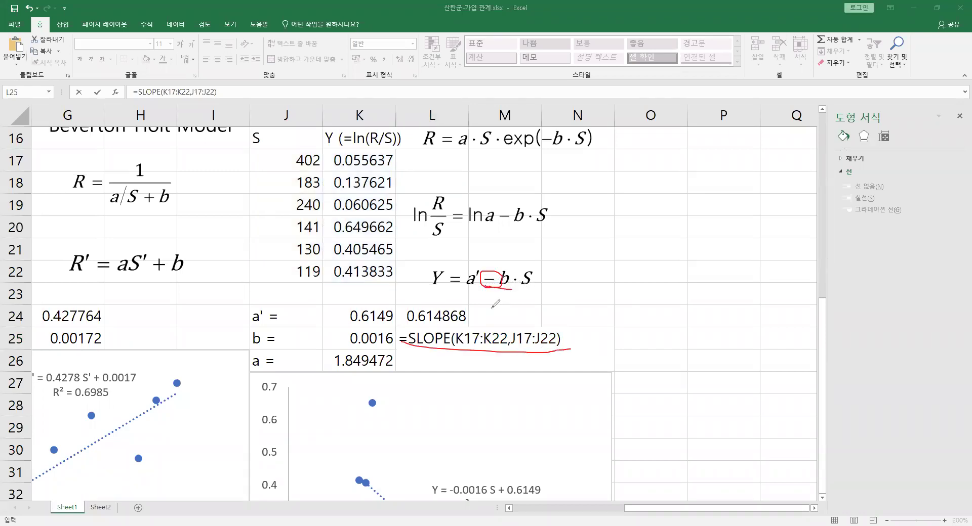
mouse_move(490, 288)
left_mouse_down()
mouse_move(513, 255)
mouse_move(483, 258)
left_mouse_up()
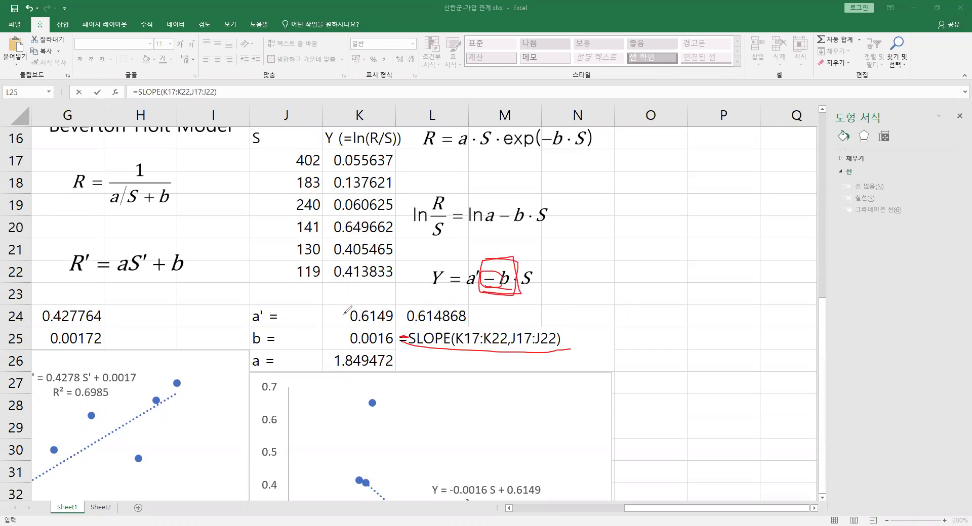
key("Escape")
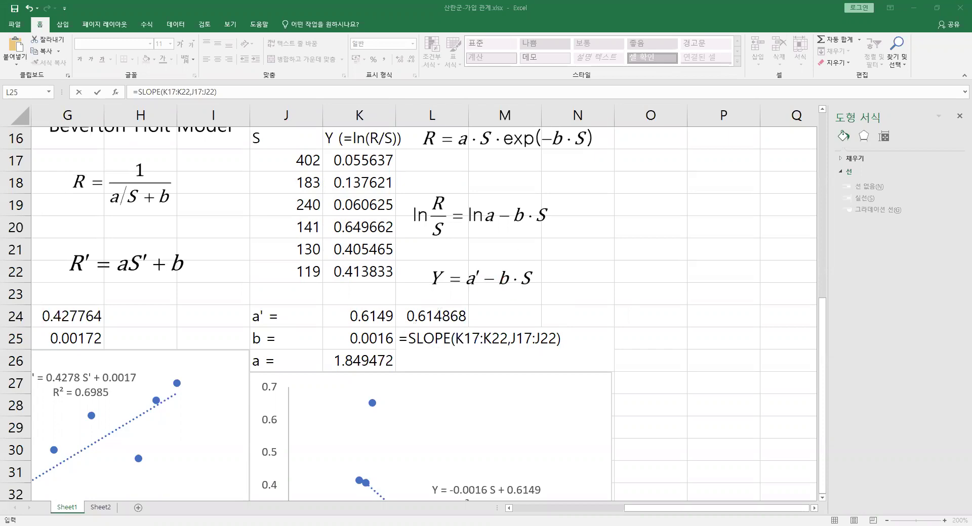
left_click(411, 342)
type("-")
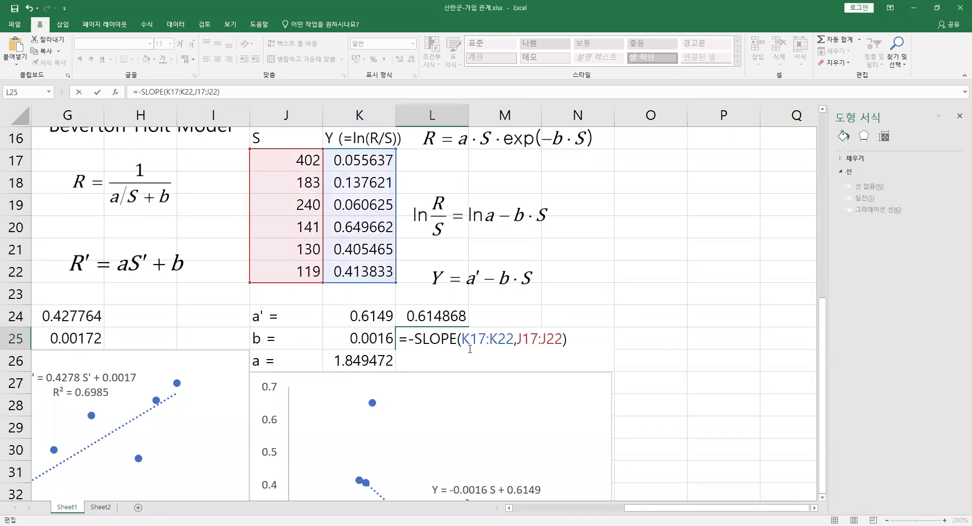
key("Return")
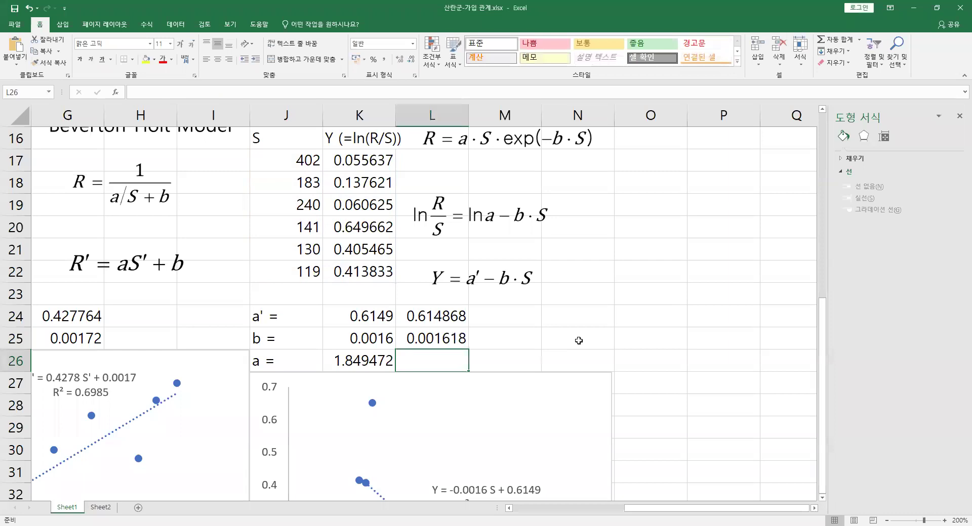
Step: Calculate the Ricker model's a in L26 as the exponential of a' in L24
left_click(360, 360)
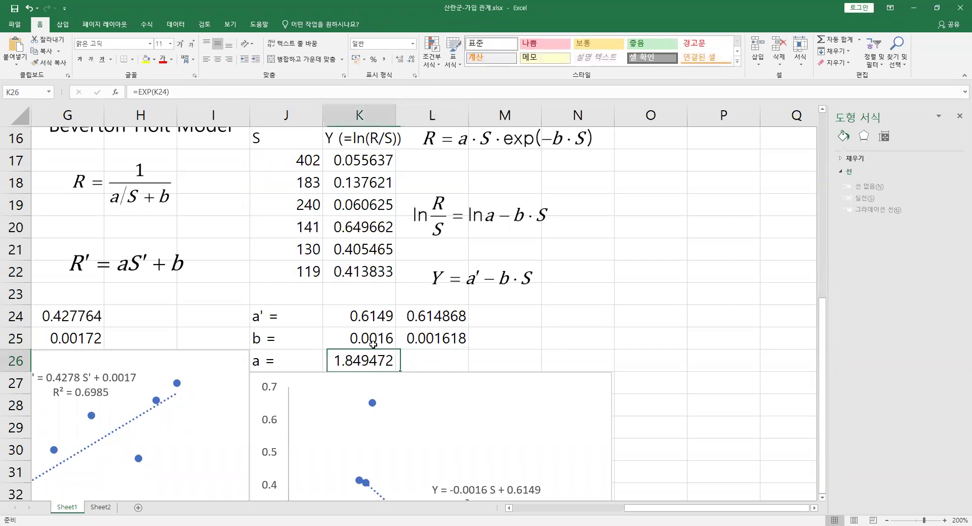
left_click(400, 318)
left_click(376, 363)
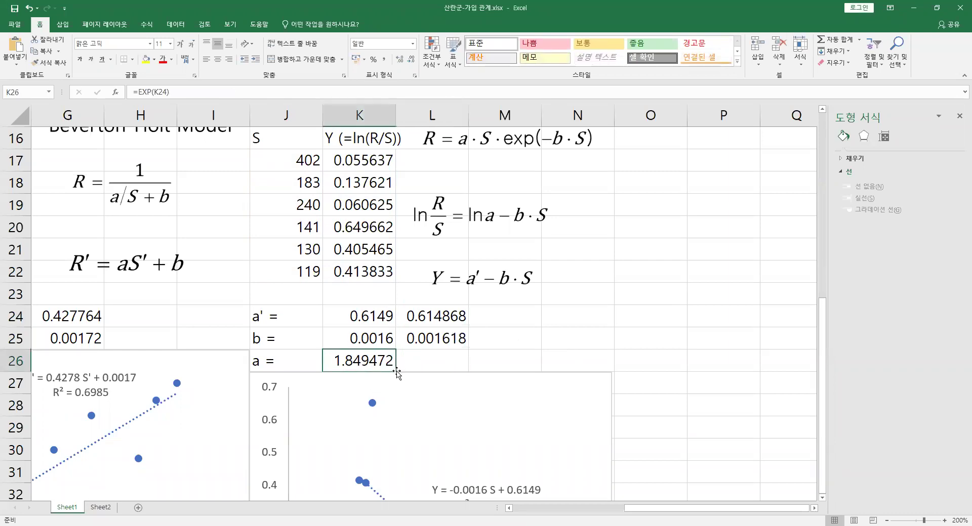
left_click(429, 360)
type("=")
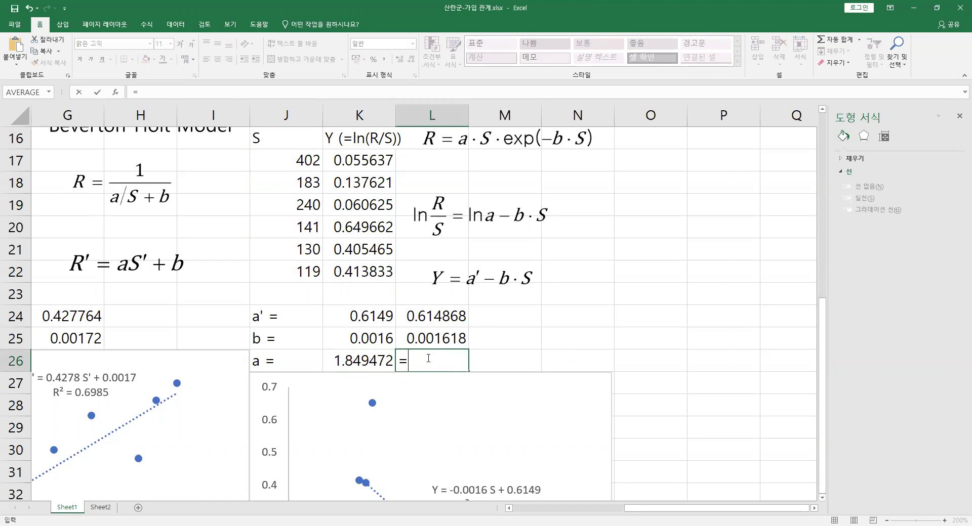
type("exp(")
left_click(436, 315)
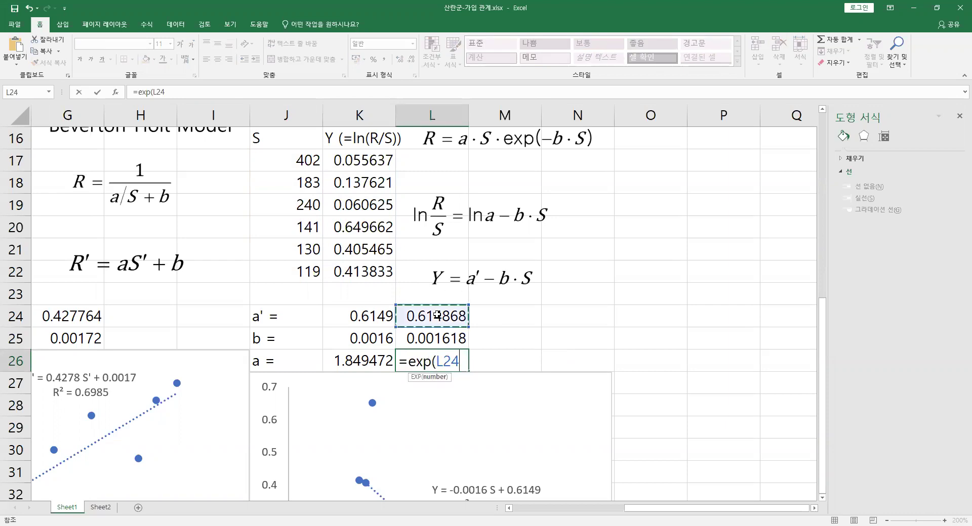
key("Return")
left_click(444, 357)
left_click(501, 357)
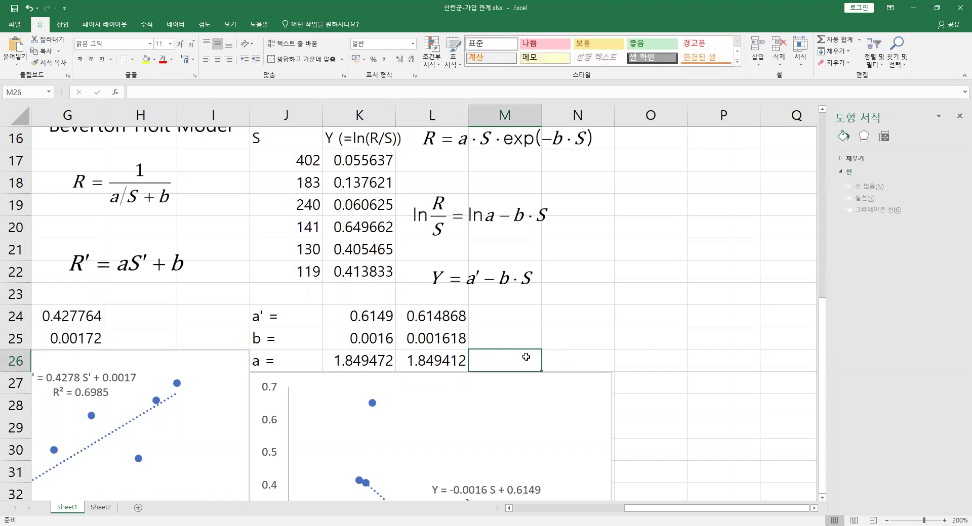
left_click_drag(475, 355, 52, 304)
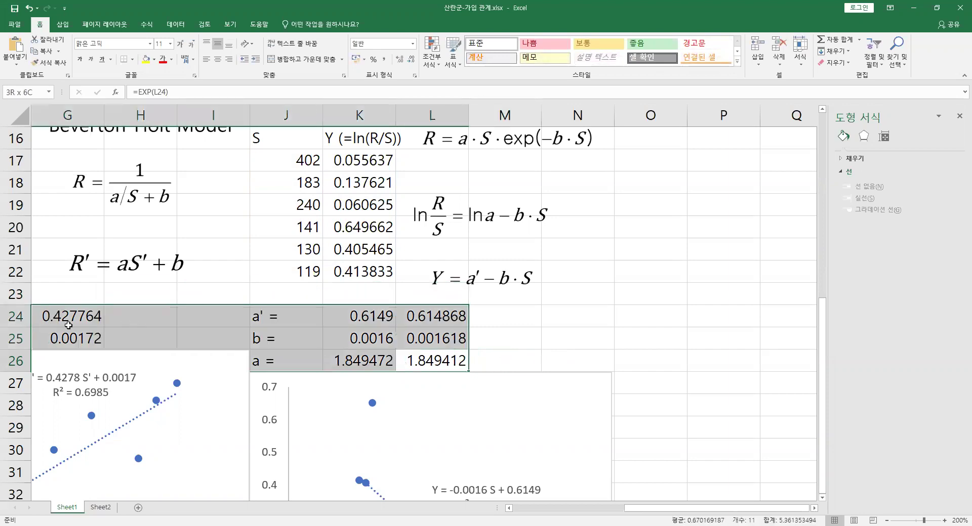
left_click(622, 335)
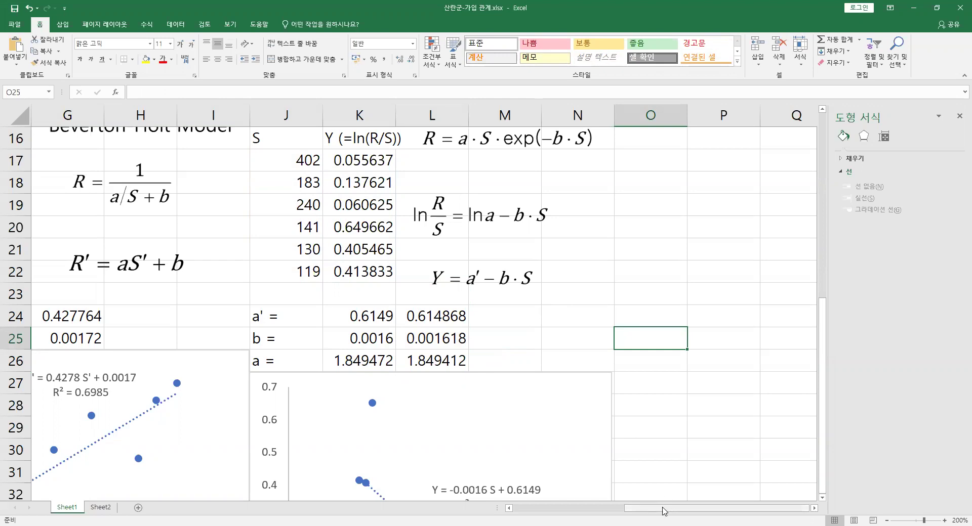
Step: Insert a markers-only scatter chart of the S and R values in B17:C22
left_click_drag(663, 514, 542, 508)
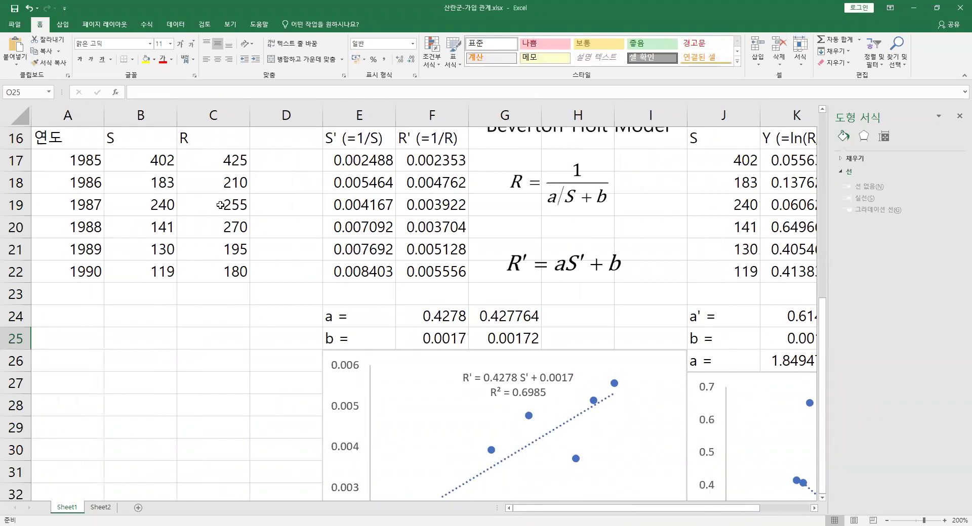
scroll(220, 205, "up", 4)
scroll(223, 207, "down", 3)
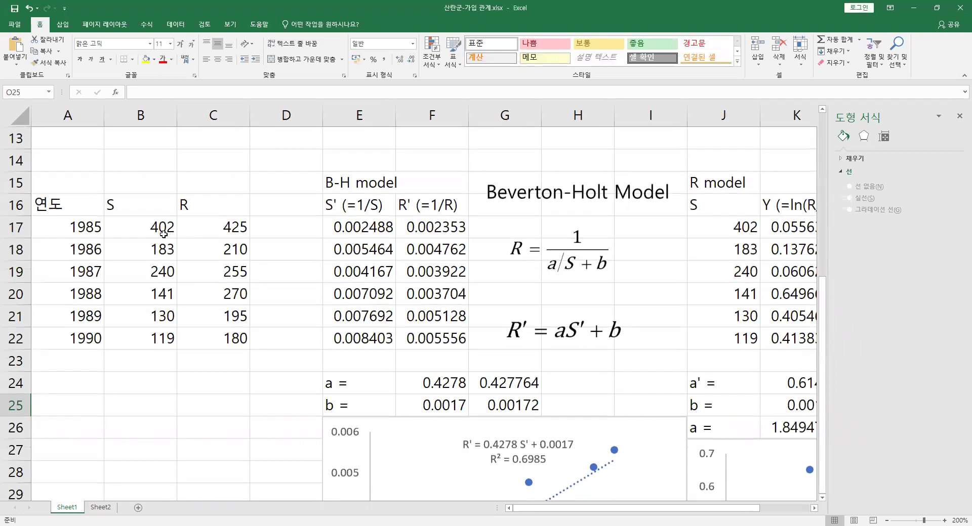
left_click_drag(143, 226, 225, 344)
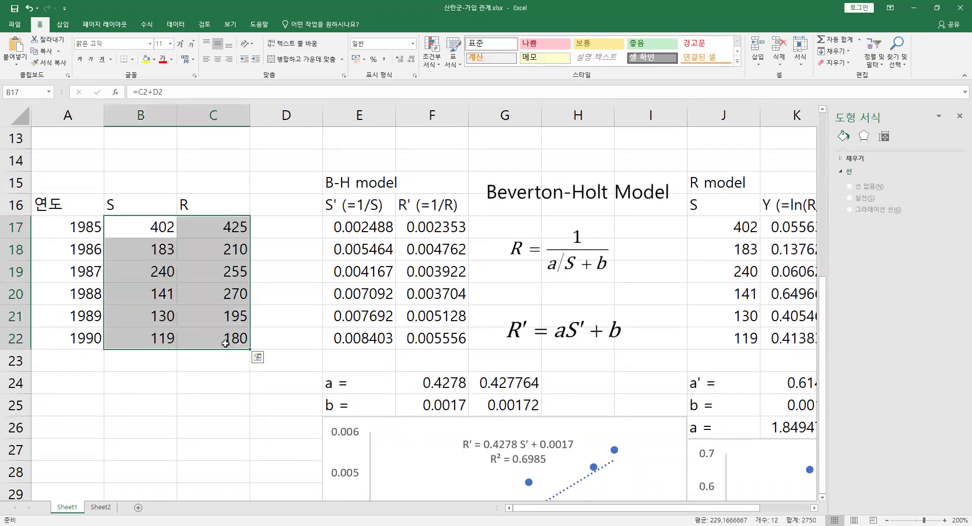
left_click_drag(146, 227, 226, 337)
left_click(62, 24)
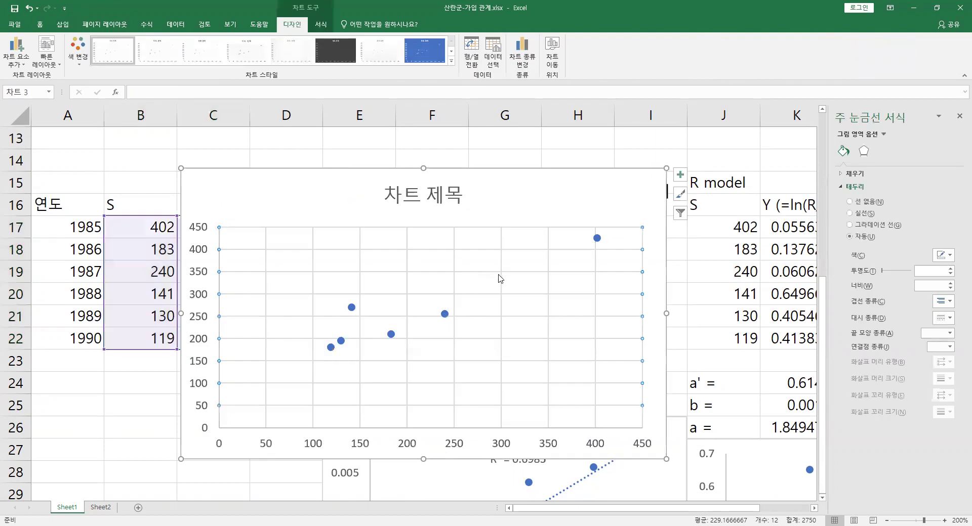
Step: Delete the horizontal and vertical gridlines and the title from the new scatter chart
key("Delete")
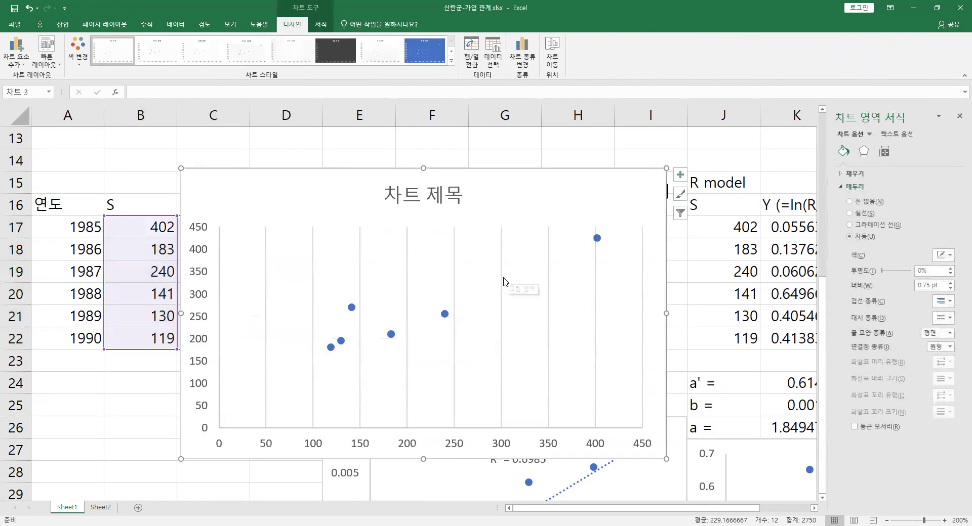
left_click(502, 282)
key("Delete")
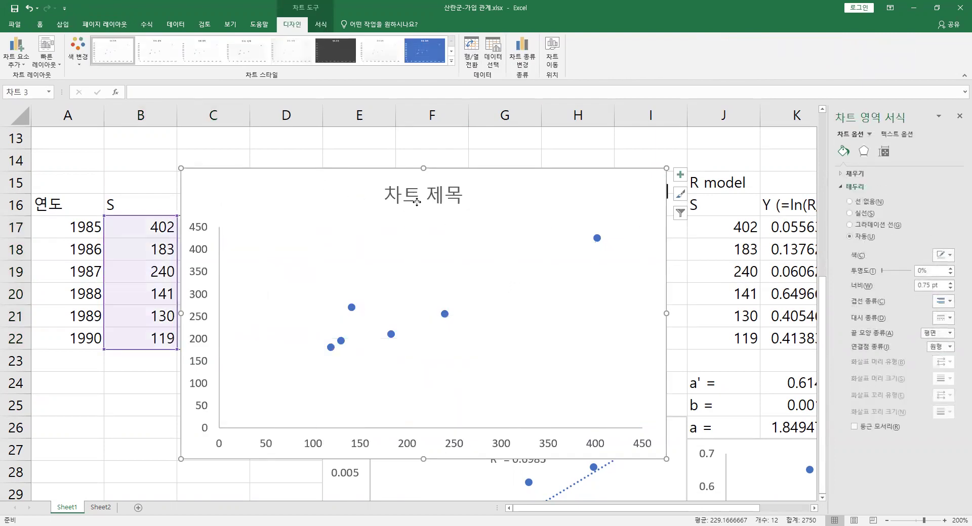
left_click(418, 202)
key("Delete")
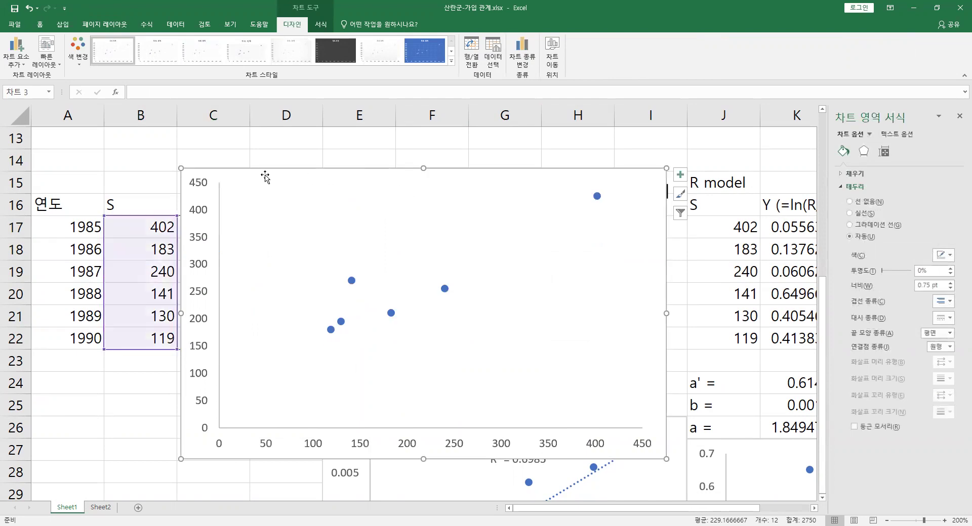
Step: Move the scatter chart directly beneath the B-H model parameters, starting at E26, and close the formatting pane
left_click_drag(264, 176, 268, 462)
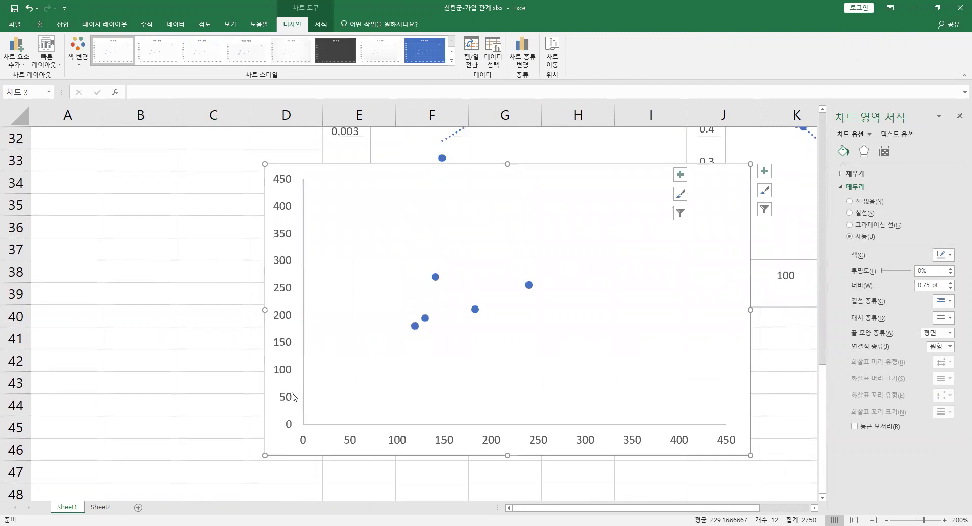
left_click_drag(293, 172, 276, 160)
scroll(289, 235, "up", 3)
left_click_drag(275, 364, 286, 203)
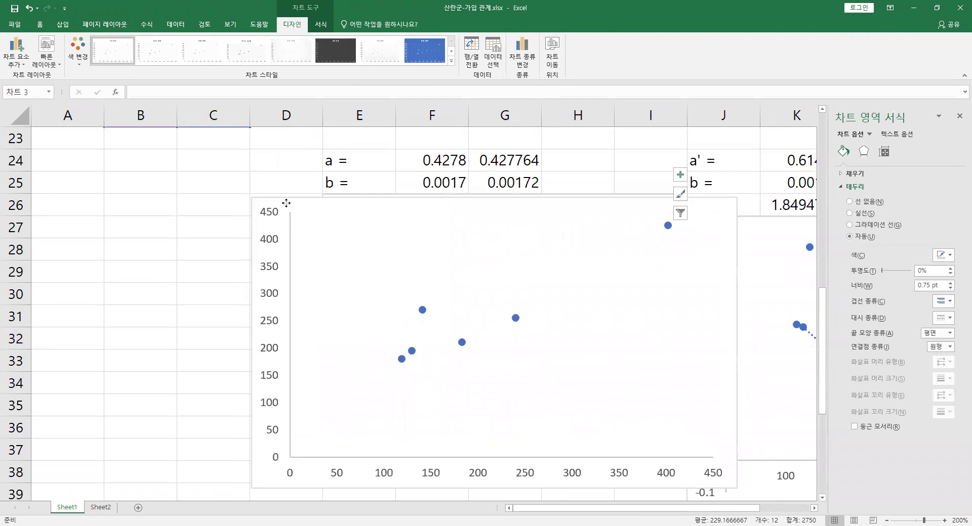
left_click(127, 222)
scroll(208, 238, "up", 1)
left_click(223, 254)
left_click(137, 273)
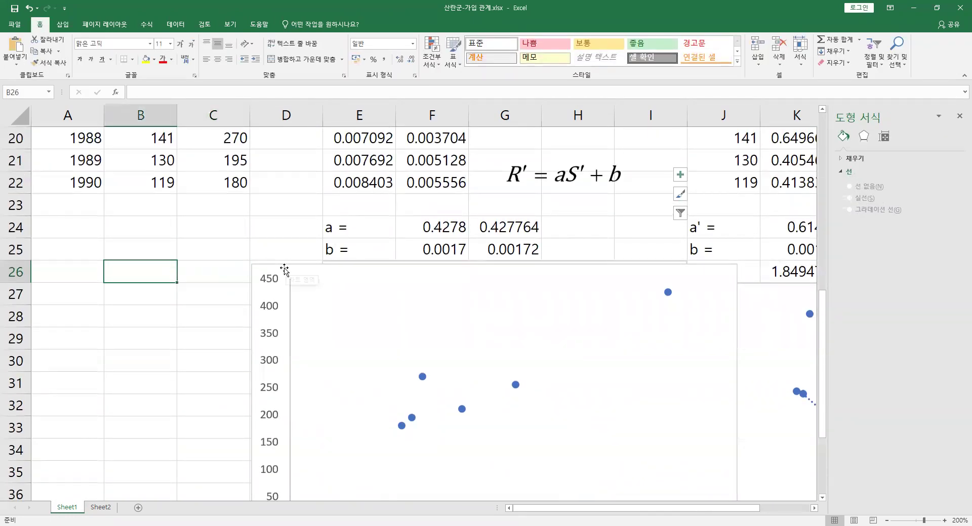
left_click(363, 269)
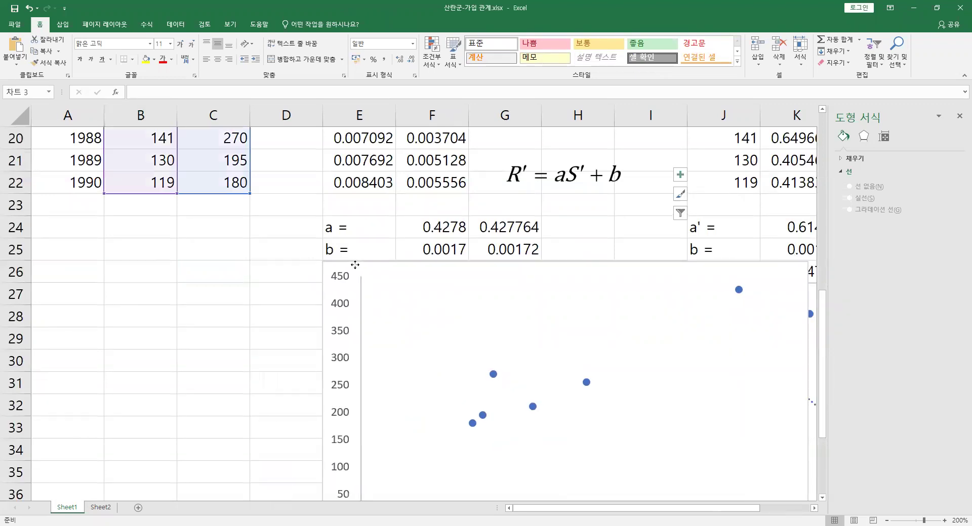
left_click(959, 116)
scroll(812, 374, "down", 2)
scroll(811, 374, "up", 1)
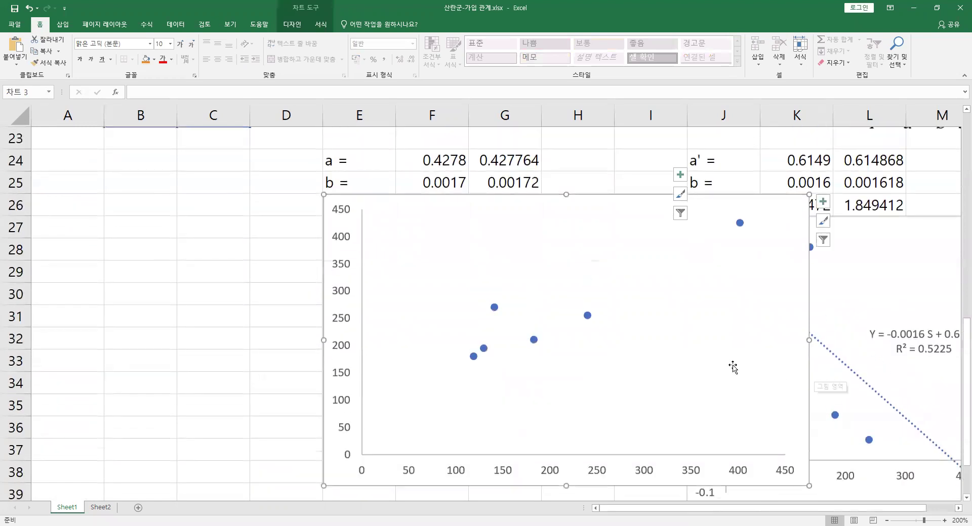
left_click_drag(347, 201, 347, 198)
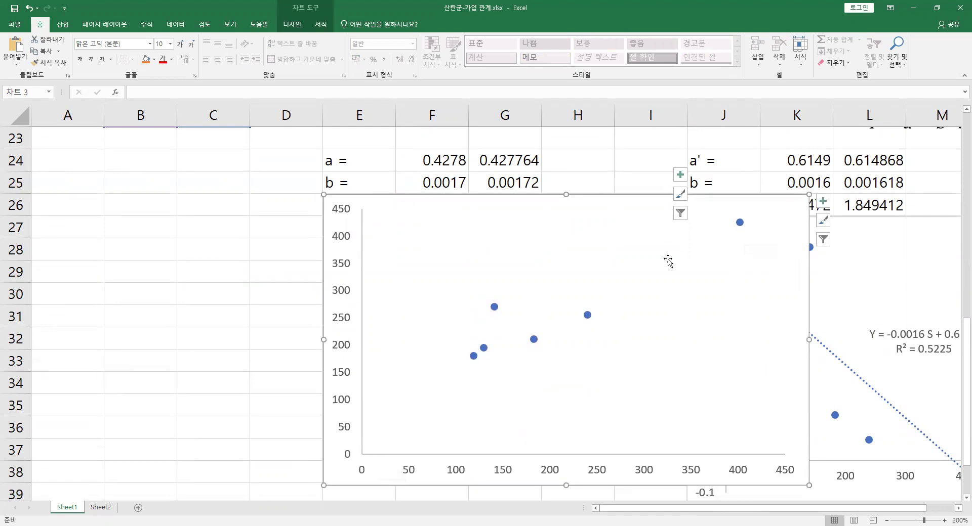
Step: Examine the S and R columns of the yearly data table in B16:C22
left_click(147, 205)
scroll(187, 213, "up", 2)
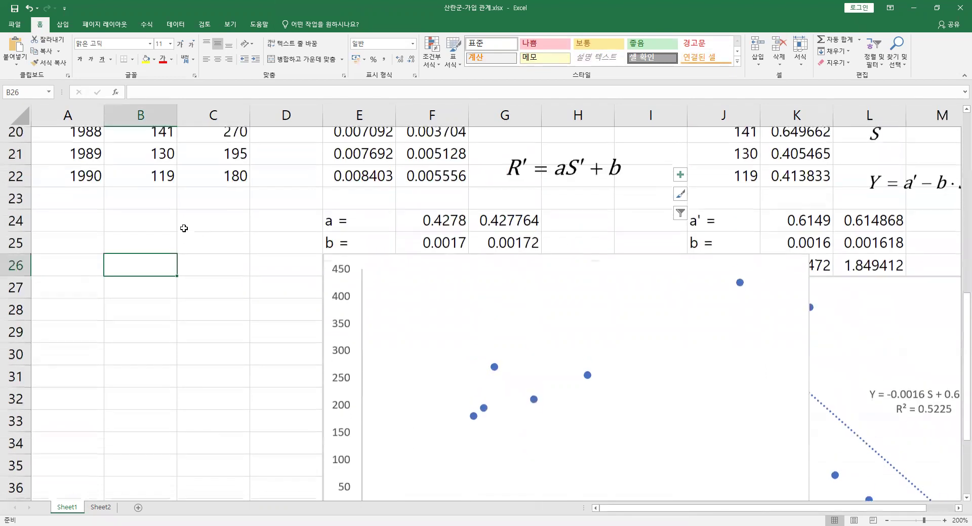
key("Up")
scroll(183, 264, "up", 1)
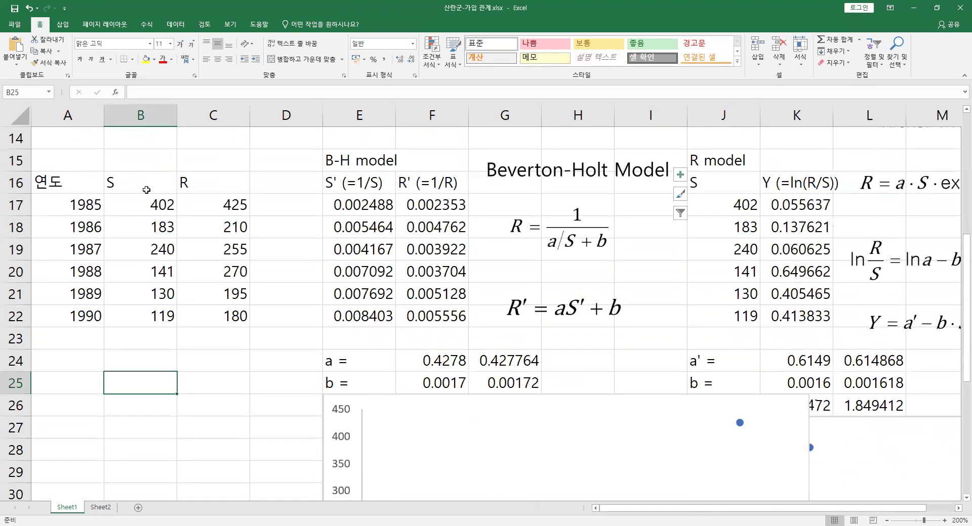
left_click(144, 184)
left_click(213, 184)
left_click(119, 184)
left_click(202, 187)
left_click_drag(129, 184, 142, 317)
left_click_drag(203, 183, 228, 307)
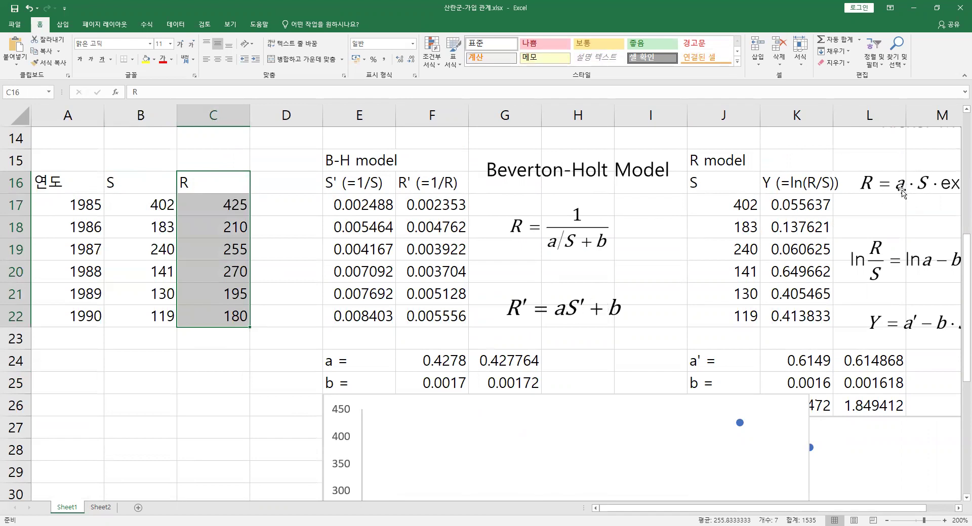
Step: Enter the header S in A25, below the yearly data table
left_click(78, 410)
left_click(76, 381)
key("Right")
key("Left")
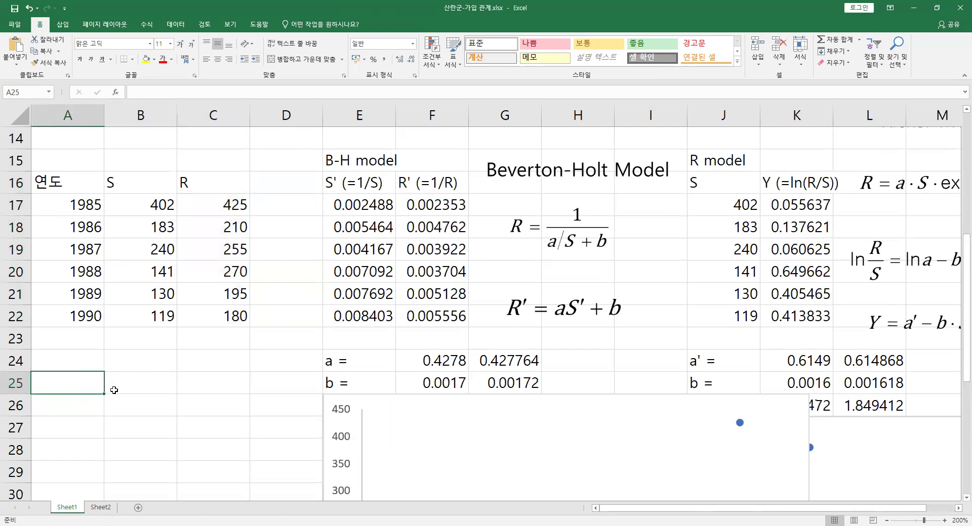
type("S")
key("Return")
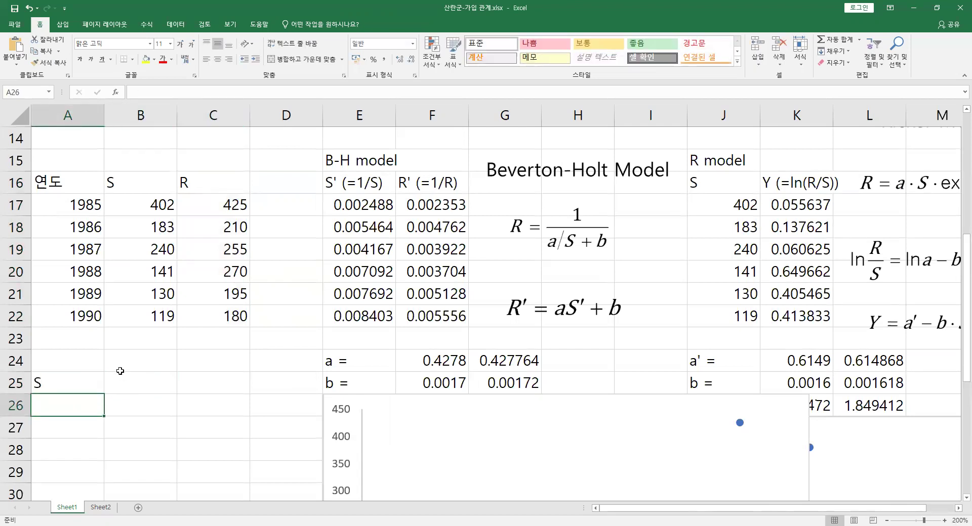
scroll(178, 340, "down", 1)
scroll(177, 340, "down", 1)
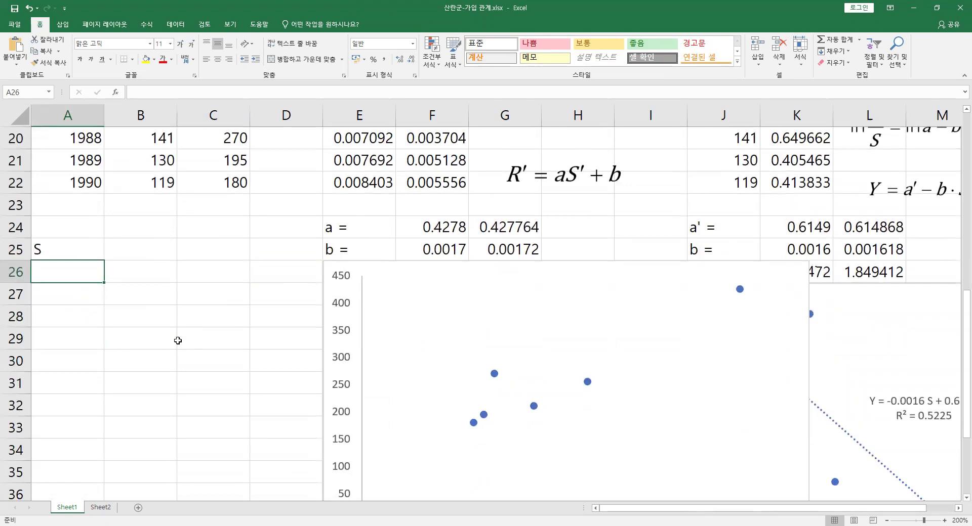
scroll(259, 311, "up", 3)
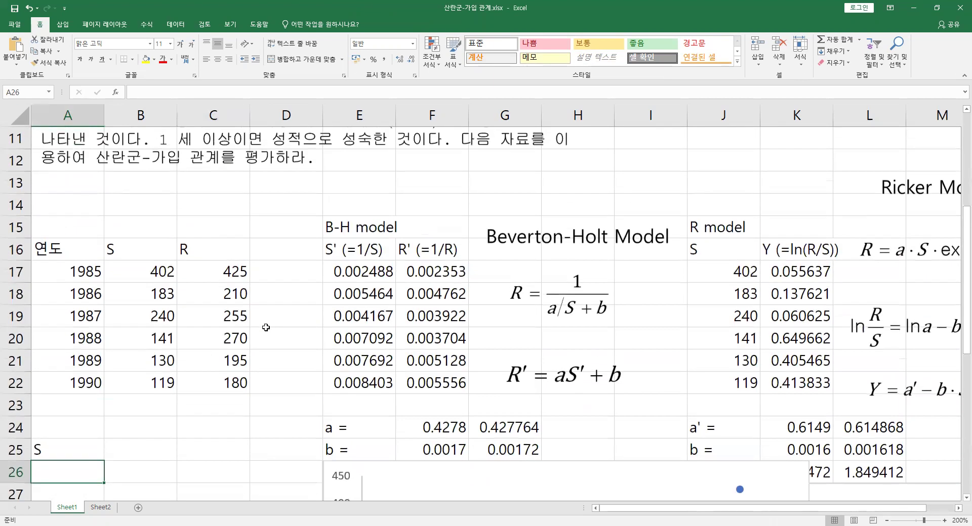
scroll(823, 379, "down", 6)
scroll(195, 360, "up", 2)
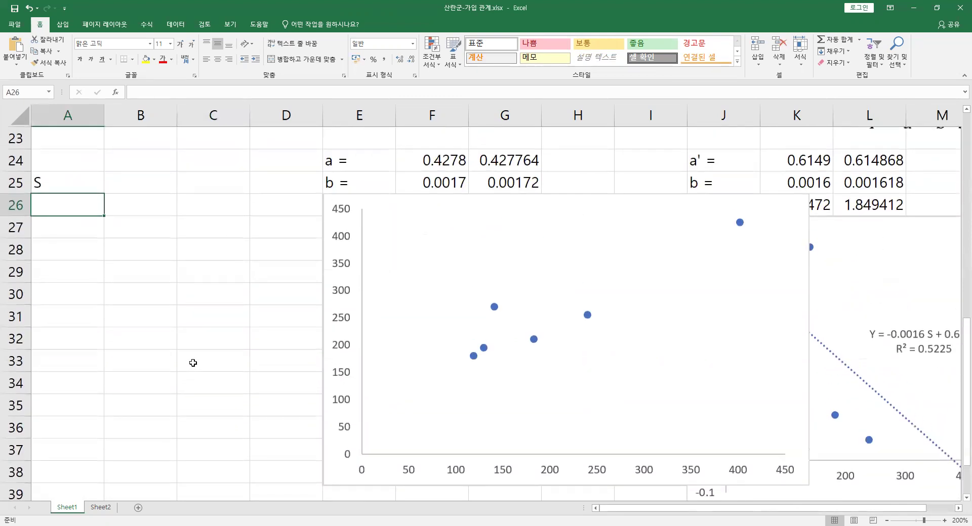
scroll(193, 364, "up", 2)
scroll(198, 367, "down", 2)
type("1")
key("Return")
key("Up")
key("Return")
Step: Enter 0 in A26 as the first value under the new S header
key("Up")
type("0")
key("Return")
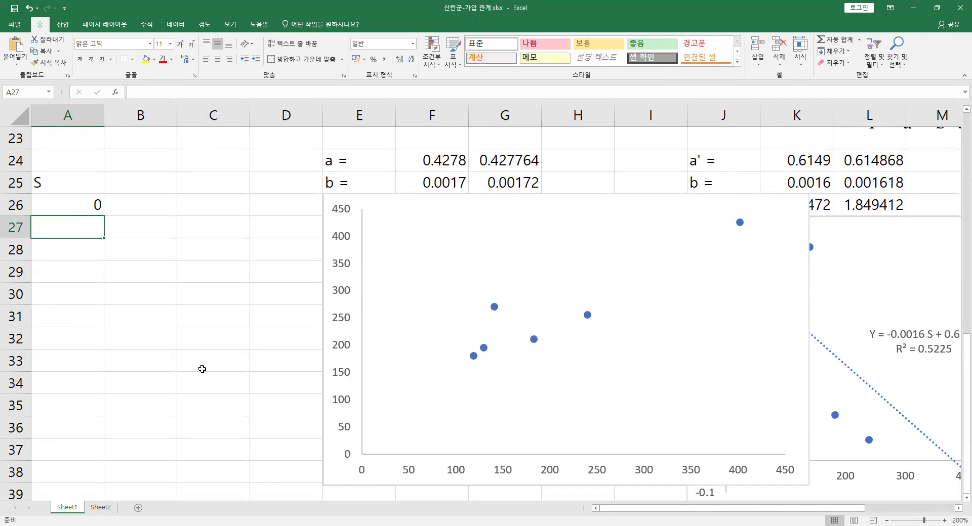
Step: Enter 20 in A27 and 40 in A28 to continue the S series
type("20")
key("Return")
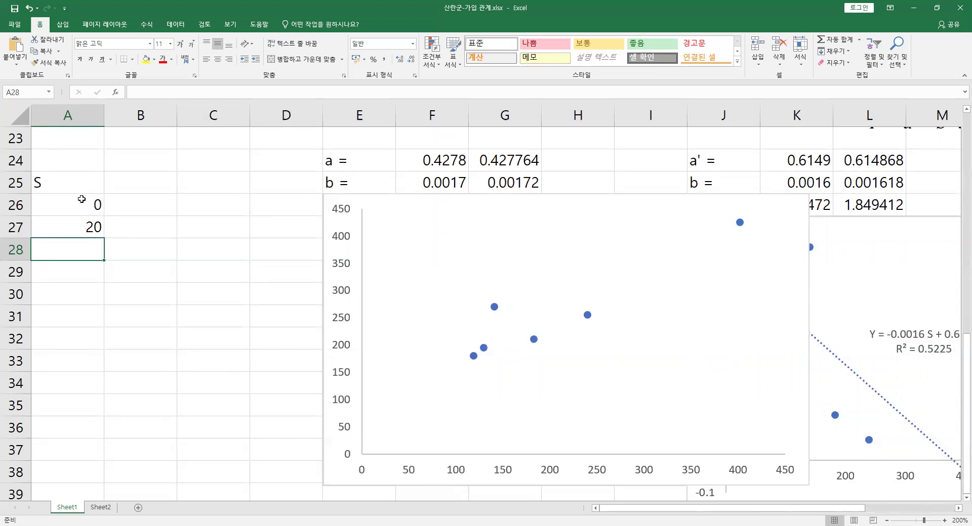
type("40")
key("Return")
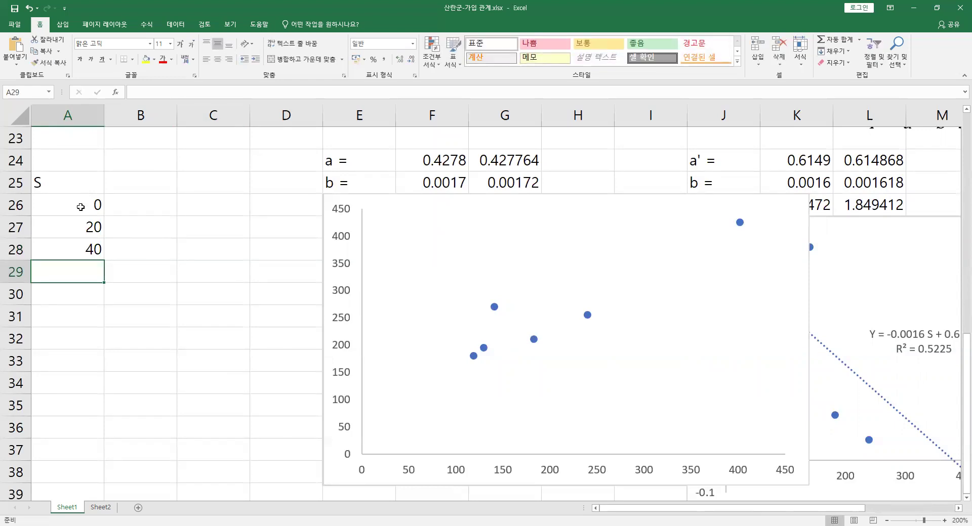
Step: Extend the S series from A26:A27 in increments of 20 down to 500 in A51
left_click_drag(80, 207, 88, 222)
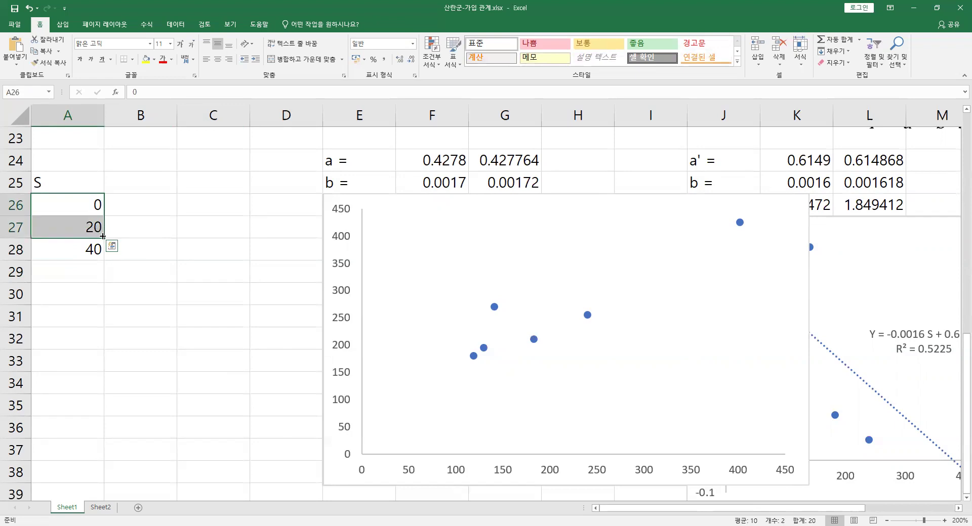
left_click_drag(103, 236, 103, 255)
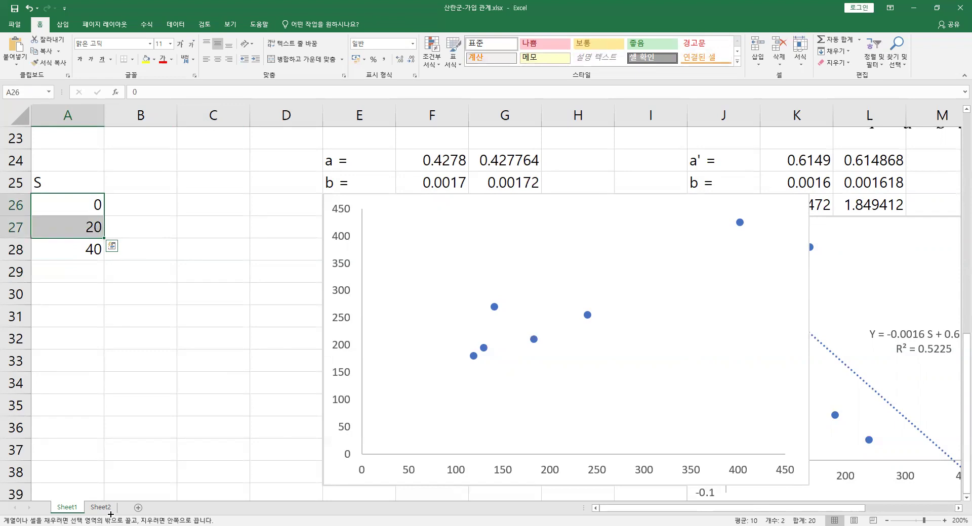
left_click_drag(111, 514, 126, 500)
left_click_drag(174, 250, 172, 268)
scroll(172, 268, "up", 6)
scroll(174, 272, "down", 3)
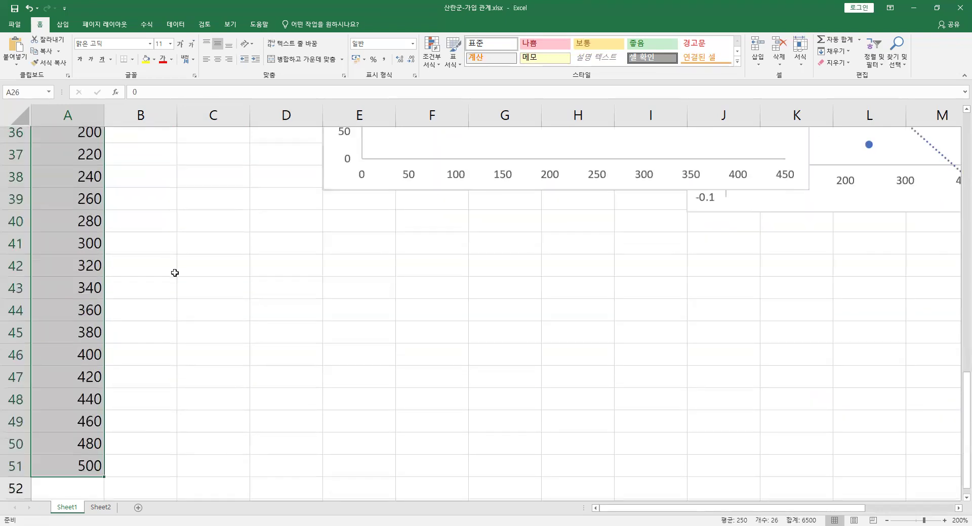
Step: Enter the header R (B-H) in B25, beside the S header
scroll(178, 274, "up", 5)
left_click(146, 209)
scroll(243, 274, "up", 3)
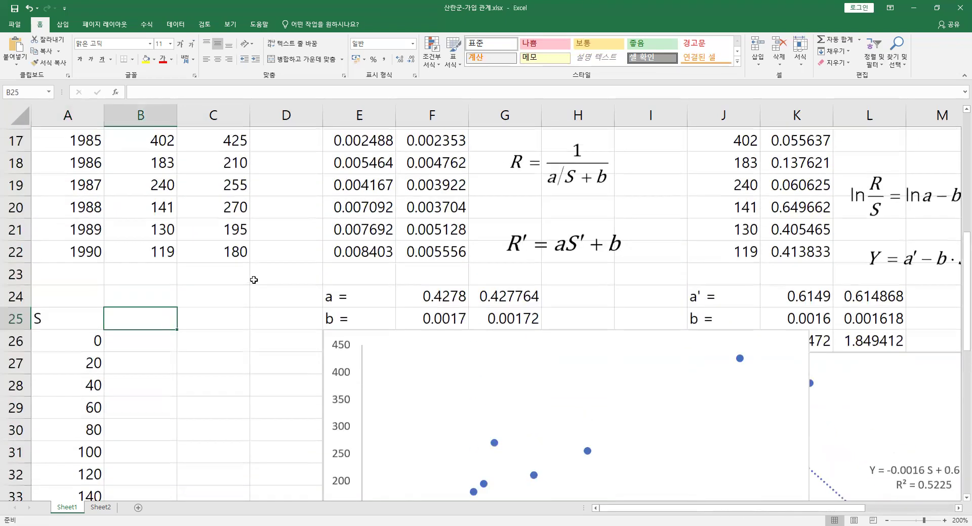
scroll(273, 295, "down", 1)
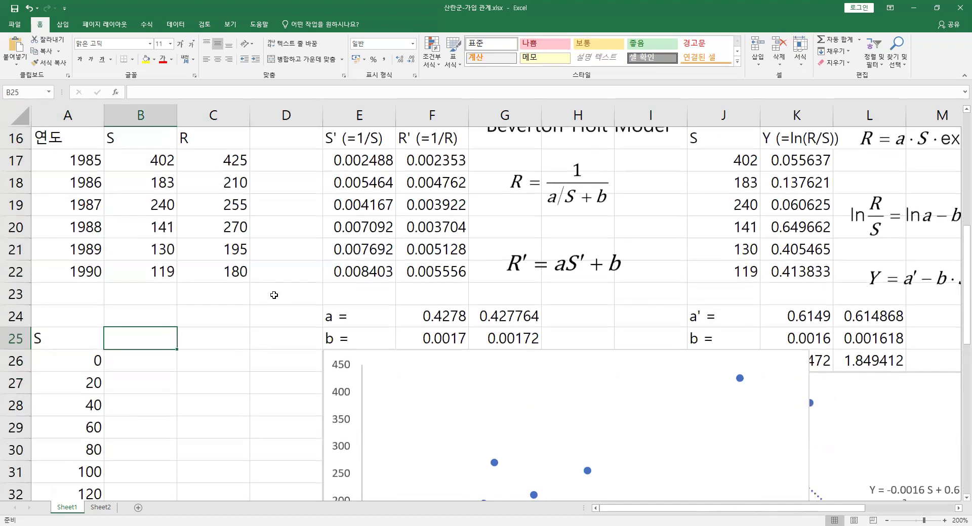
type("R")
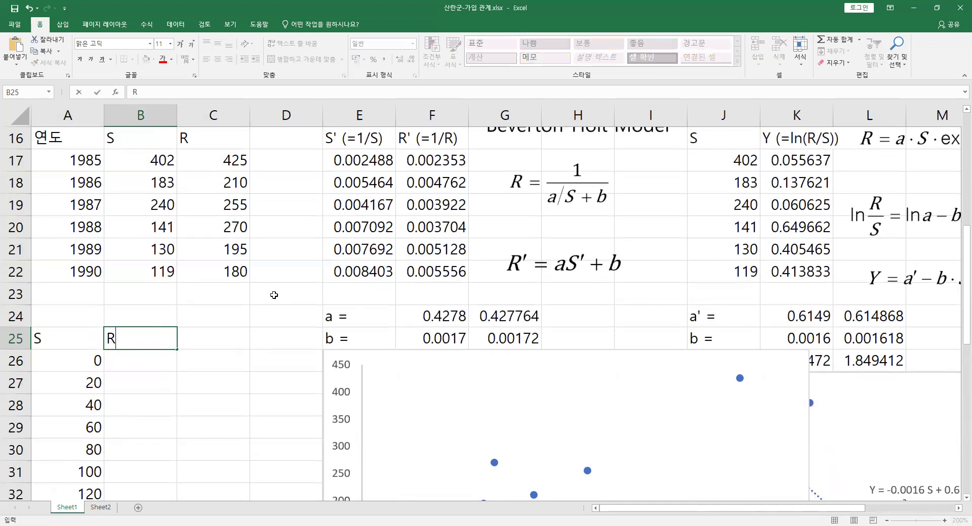
type(" (B-H)")
key("Tab")
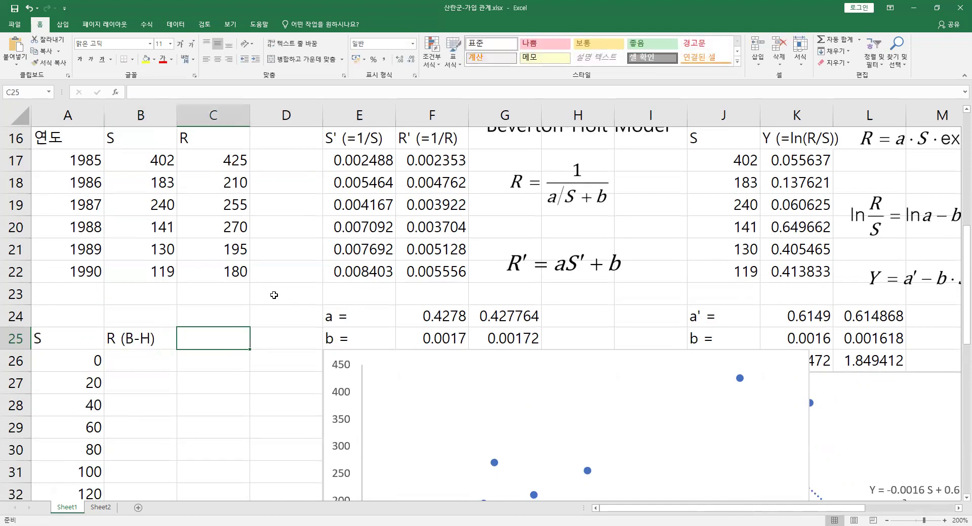
left_click(148, 337)
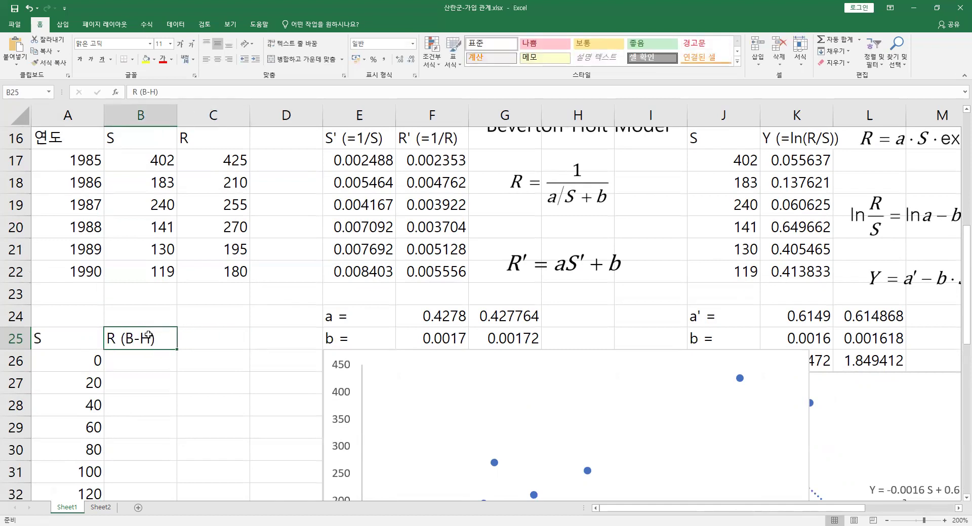
left_click(141, 359)
type("=")
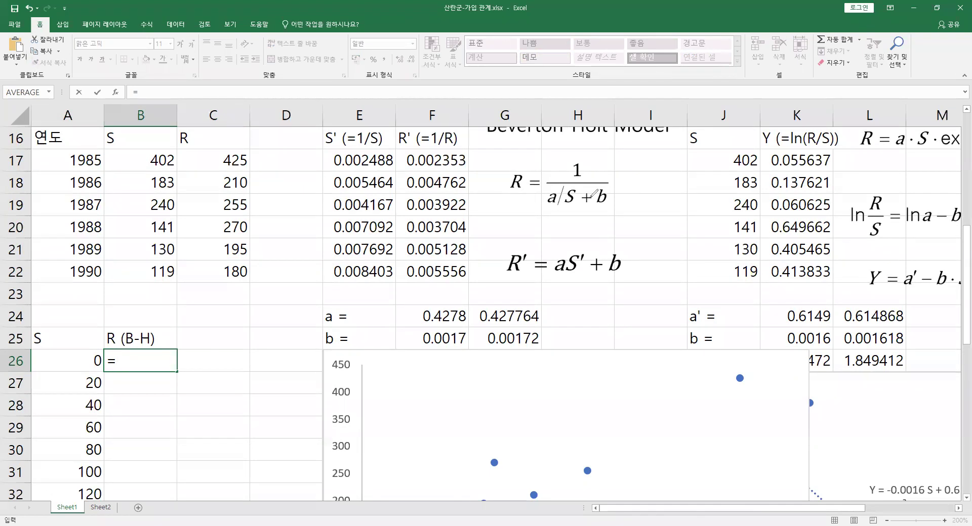
left_click_drag(565, 192, 560, 204)
mouse_move(68, 338)
left_mouse_down()
mouse_move(95, 302)
mouse_move(512, 282)
mouse_move(571, 210)
left_mouse_up()
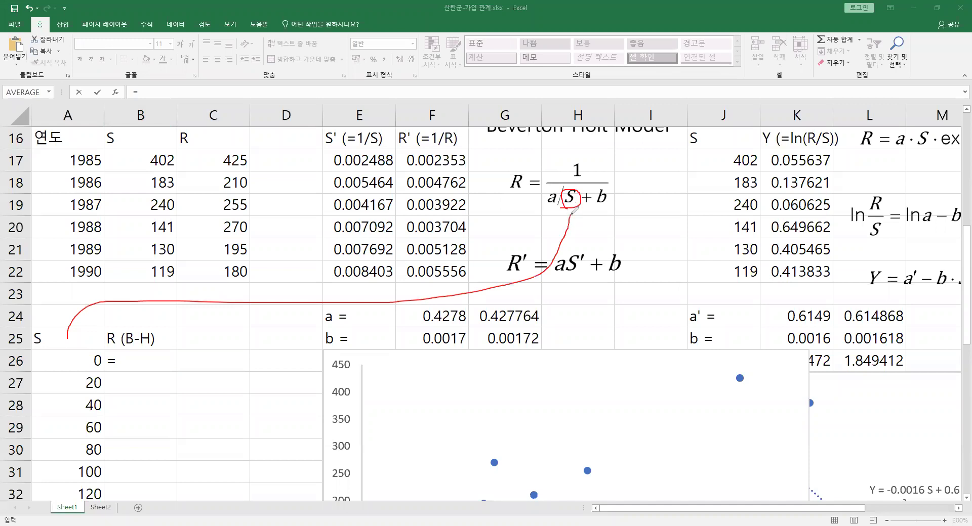
mouse_move(538, 301)
left_mouse_down()
mouse_move(493, 299)
mouse_move(481, 324)
mouse_move(531, 303)
mouse_move(536, 240)
mouse_move(553, 206)
left_mouse_up()
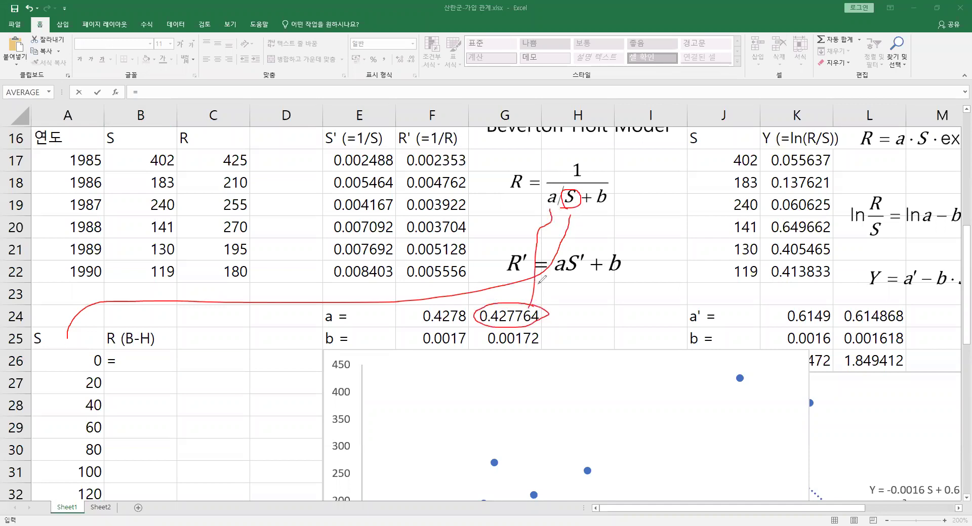
mouse_move(539, 328)
left_mouse_down()
mouse_move(485, 348)
mouse_move(546, 336)
mouse_move(609, 195)
left_mouse_up()
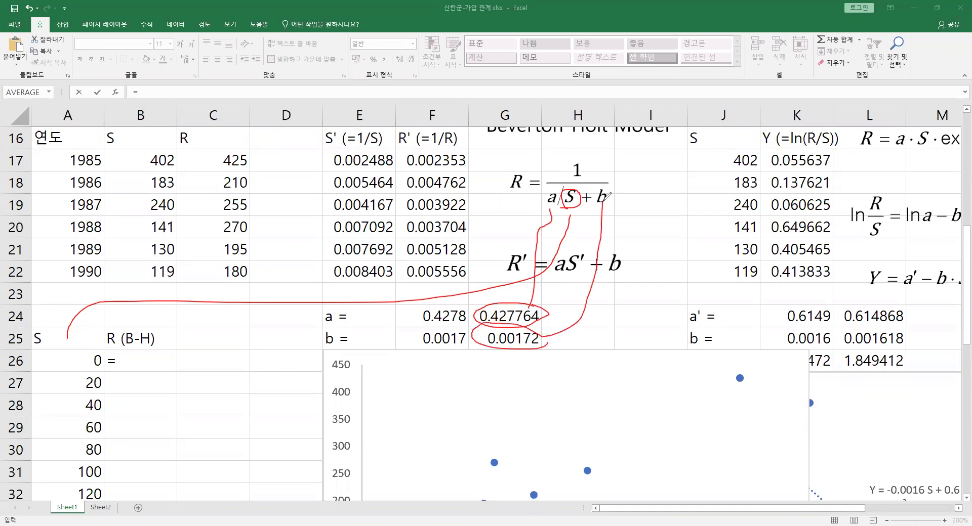
left_click_drag(505, 190, 512, 188)
key("e")
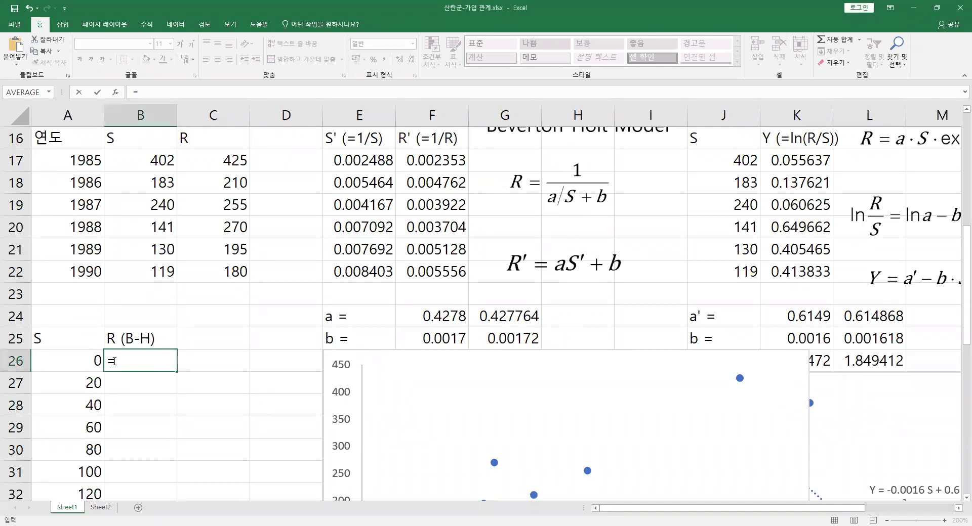
key("Escape")
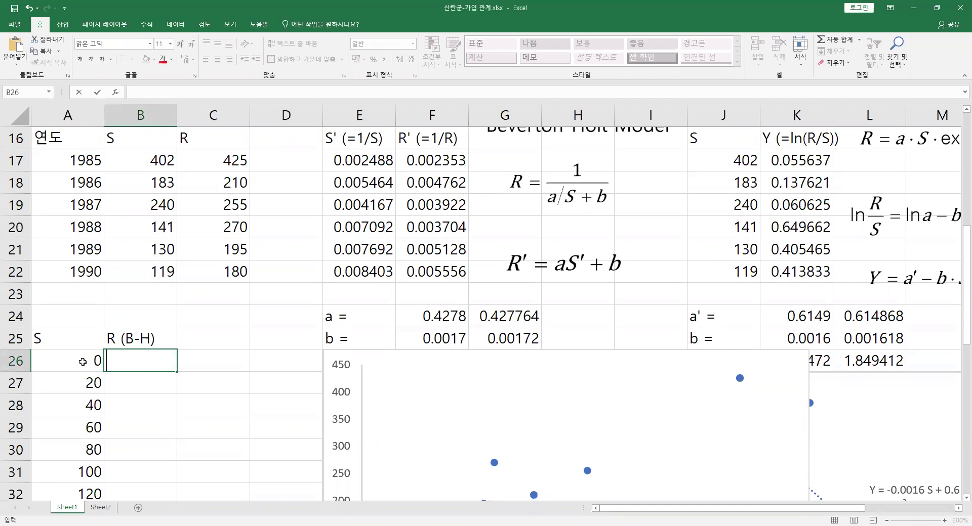
Step: Begin the Beverton-Holt formula in B27 as =1/(G24/A27+G25, referencing parameters a and b and the S value of 20
key("Return")
type("=")
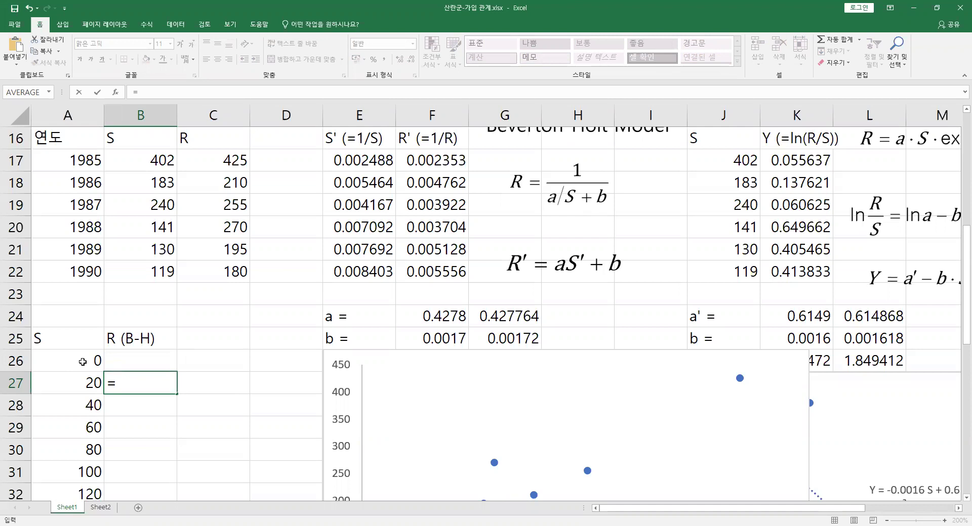
type("1/(")
left_click(522, 319)
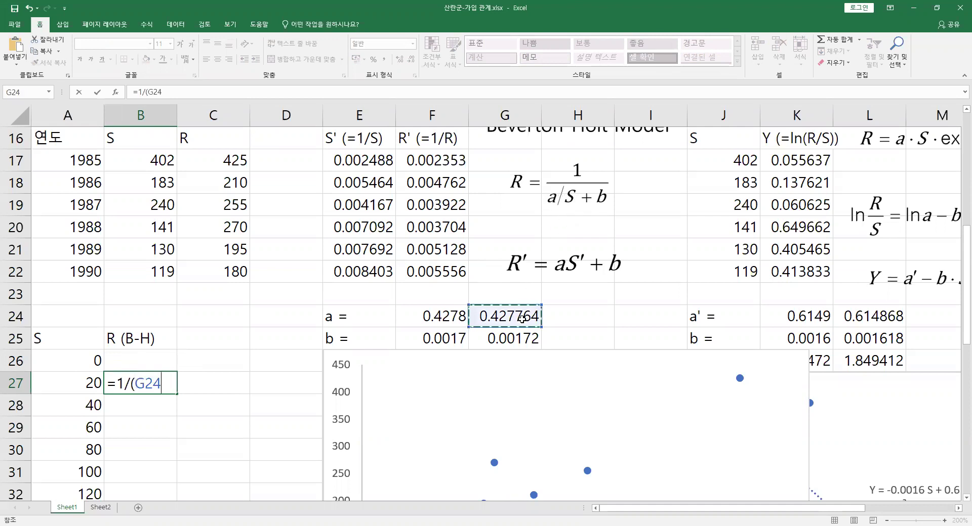
type("/")
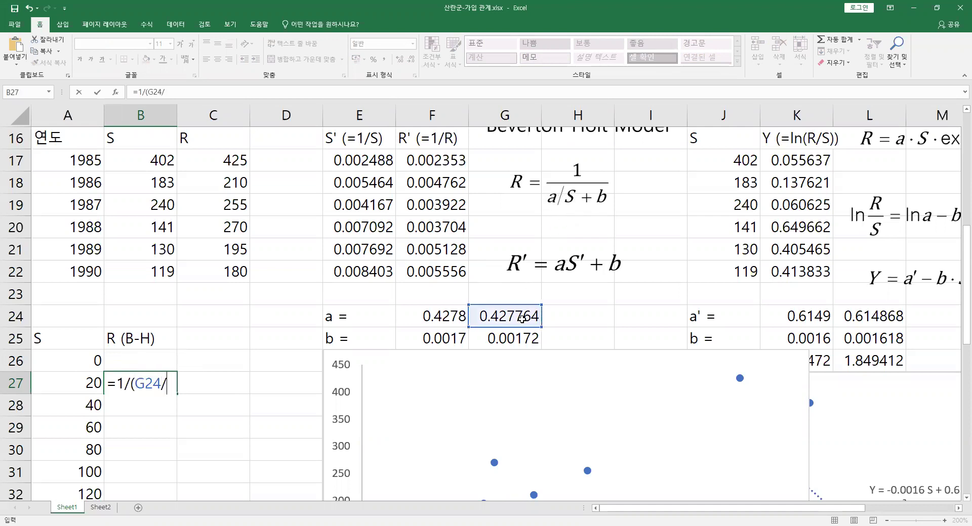
left_click(81, 387)
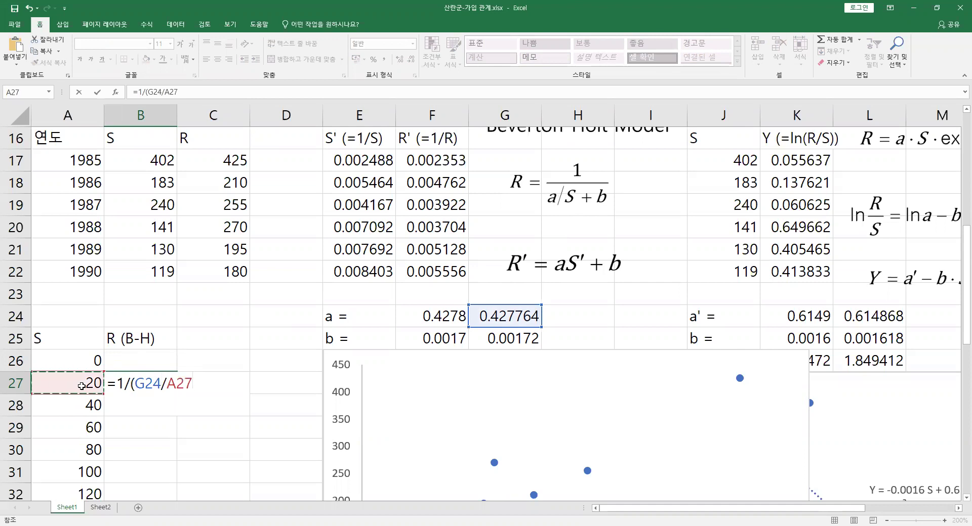
type("+")
left_click(512, 341)
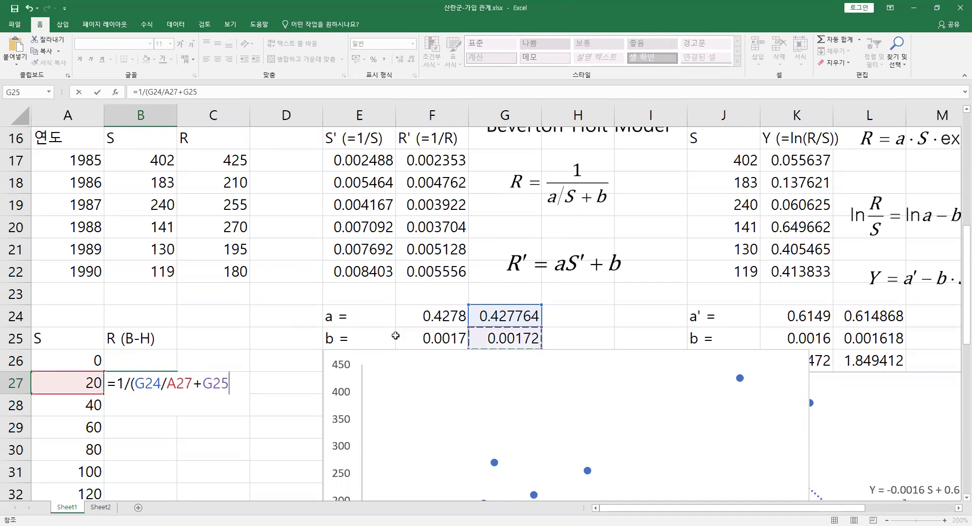
Step: Make the G24 and G25 references absolute and complete the B27 formula as =1/($G$24/A27+$G$25)
left_click(146, 385)
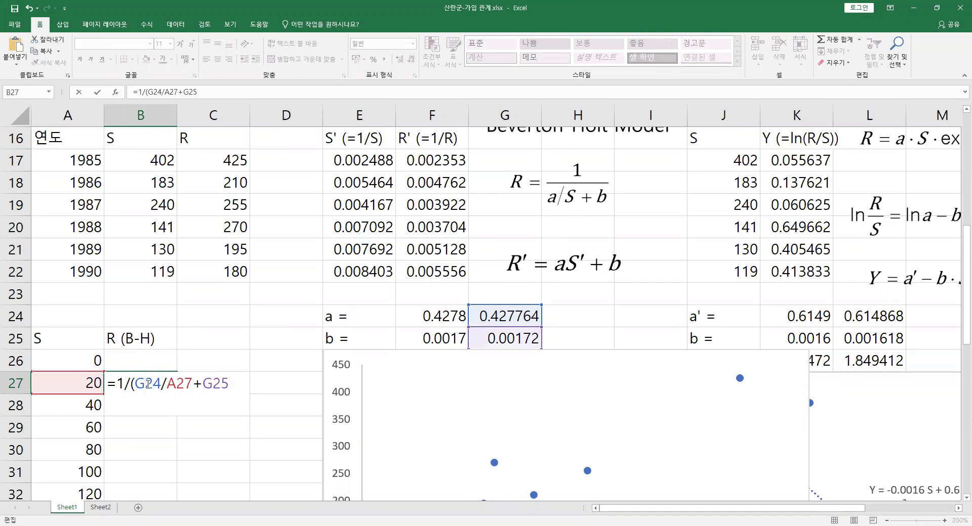
key("F4")
left_click(235, 389)
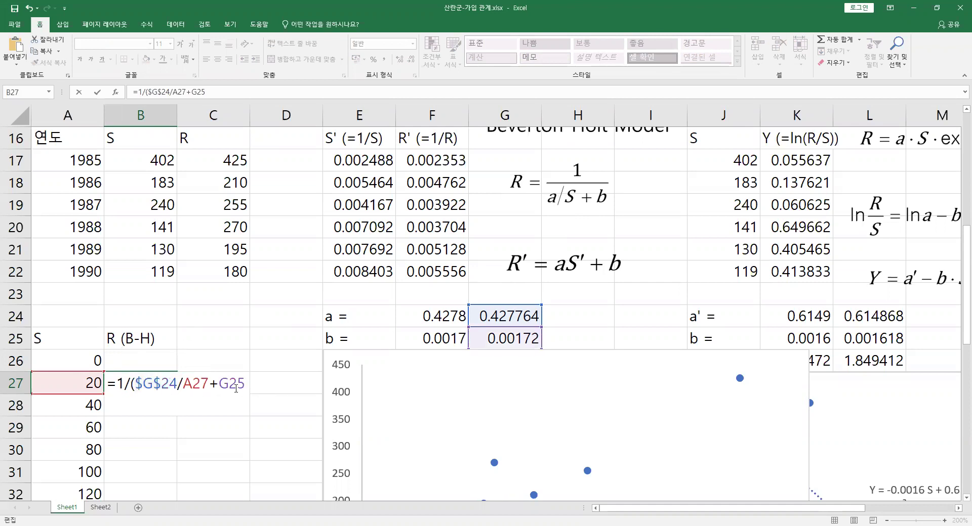
key("F4")
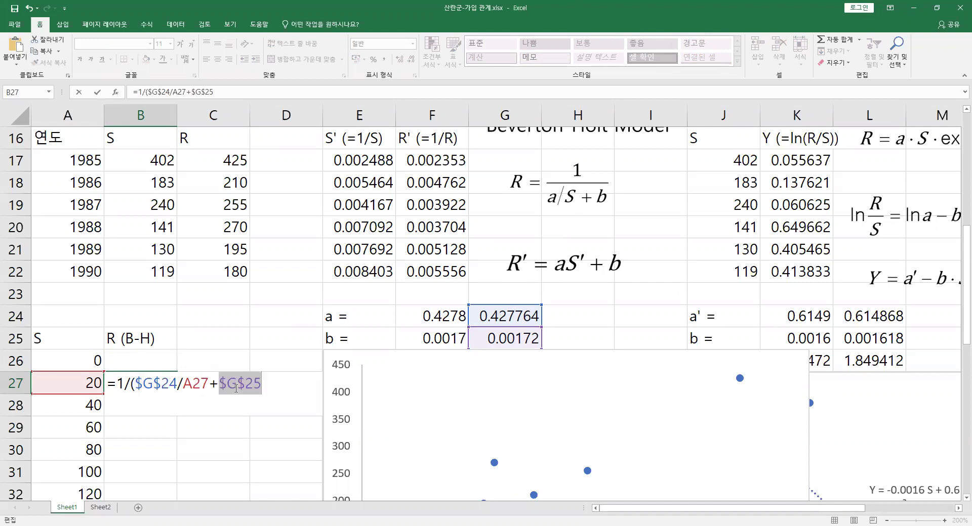
left_click(266, 379)
key("Return")
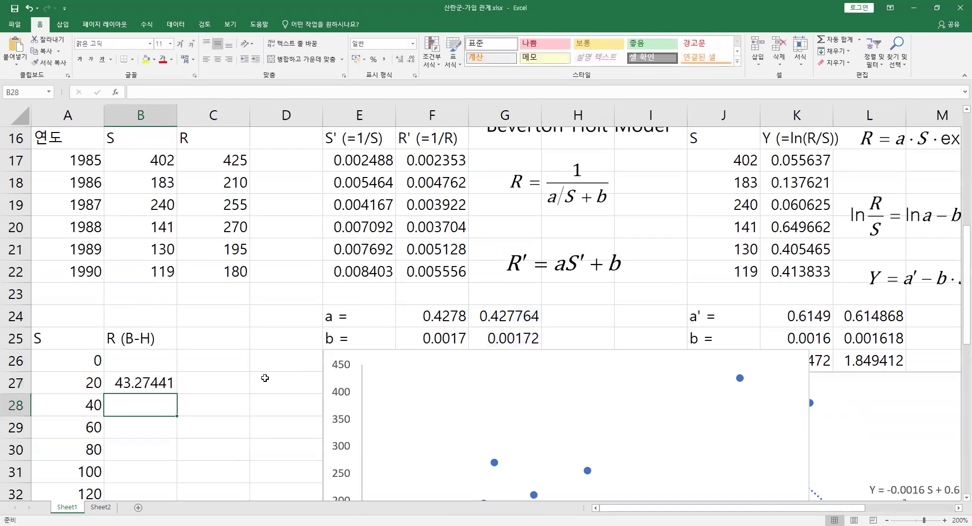
Step: Copy the Beverton-Holt formula from B27 up into B26
left_click(145, 386)
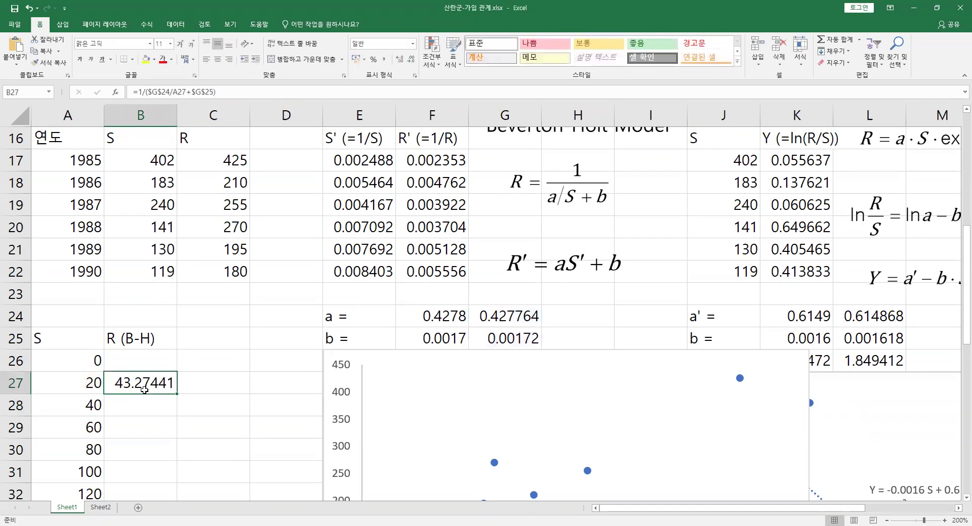
left_click_drag(187, 393, 177, 390)
key("Return")
left_click(177, 391)
left_click_drag(179, 393, 182, 361)
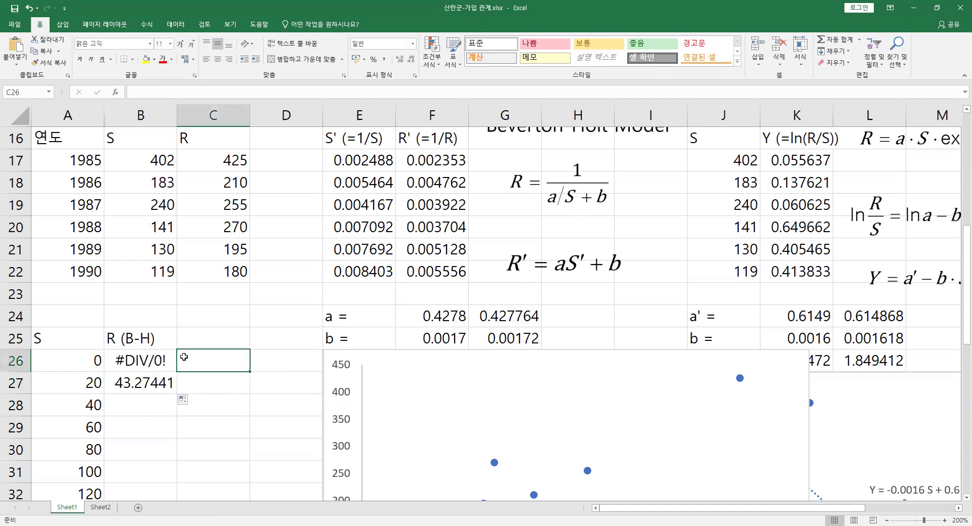
Step: Change the first S value in A26 to 1
left_click(77, 361)
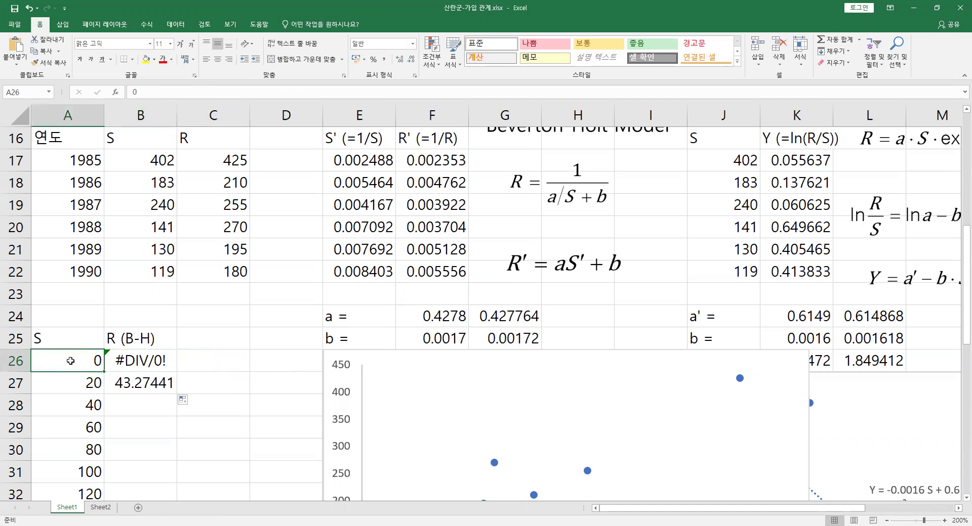
type("1")
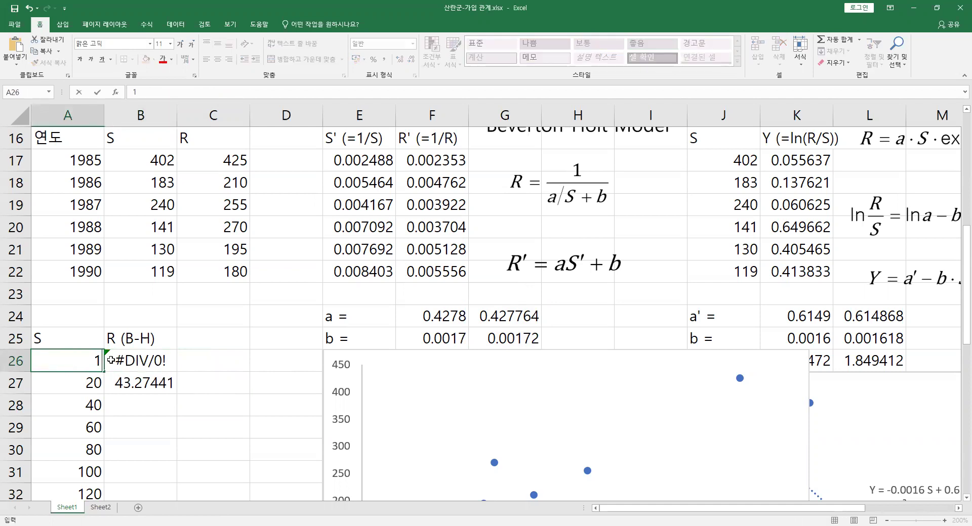
key("Return")
Step: Copy the Beverton-Holt formula from B27 down into B28 and check the copied cell references
left_click(131, 380)
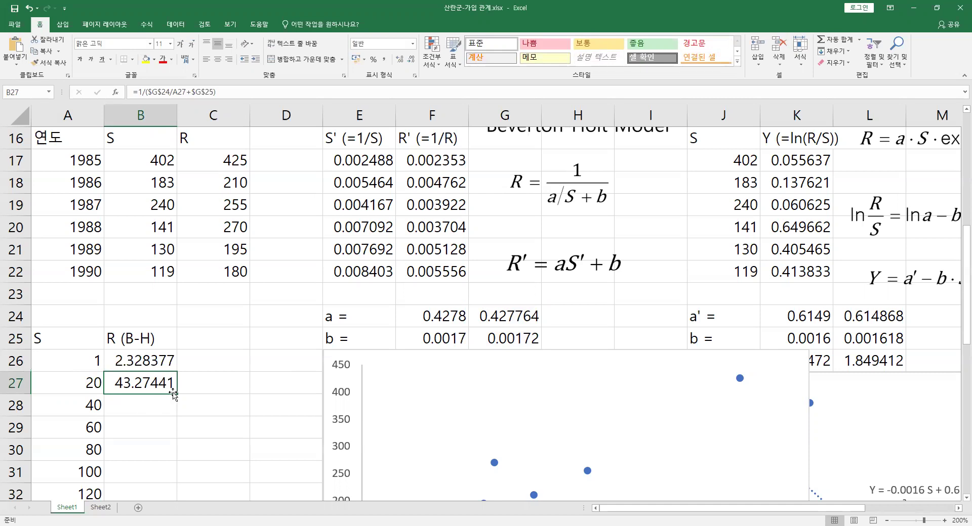
left_click_drag(176, 395, 156, 404)
left_click(156, 405)
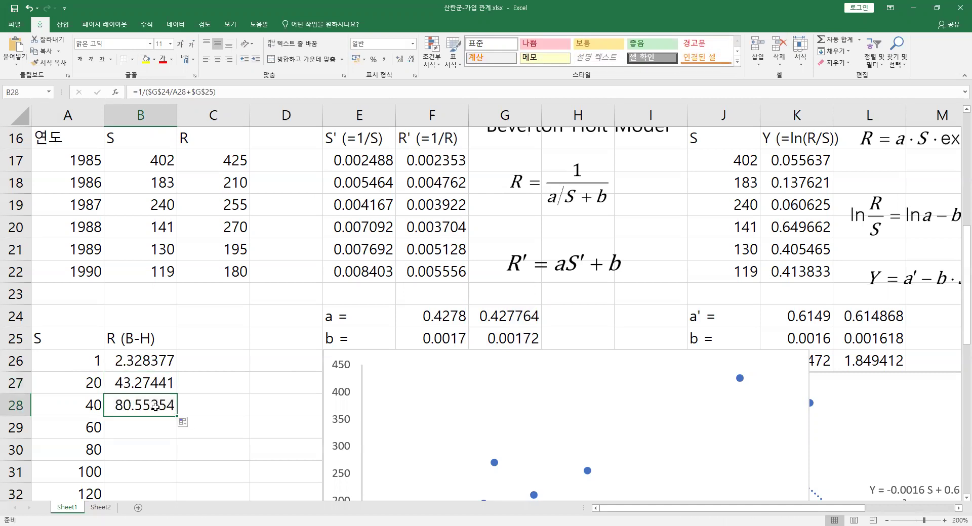
double_click(156, 406)
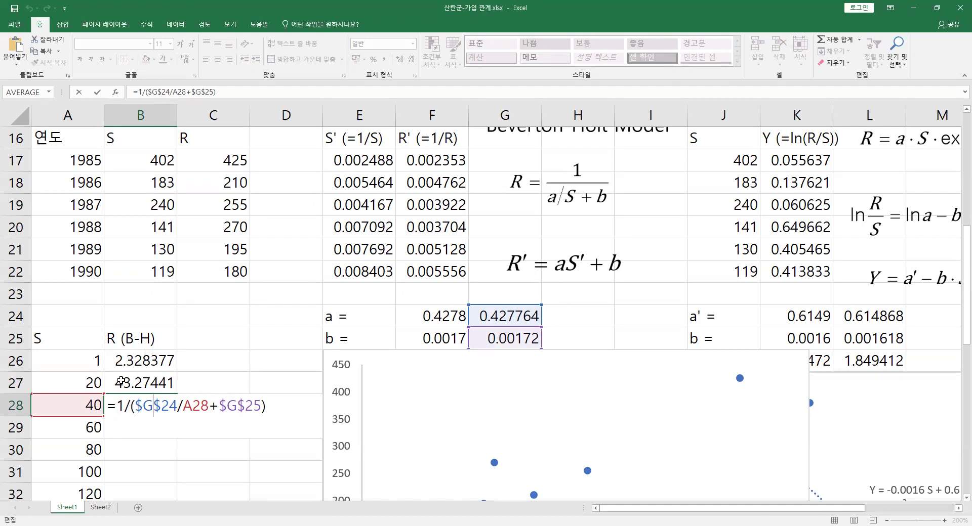
key("Return")
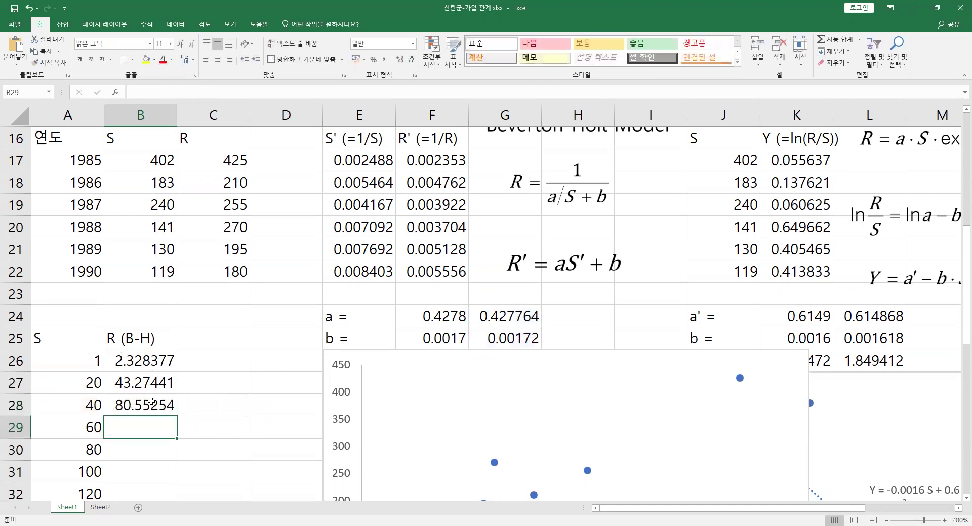
Step: Fill the R (B-H) formula from B28 down to B51, alongside the rest of the S series
key("Up")
scroll(195, 354, "down", 2)
scroll(195, 354, "down", 10)
scroll(189, 336, "up", 10)
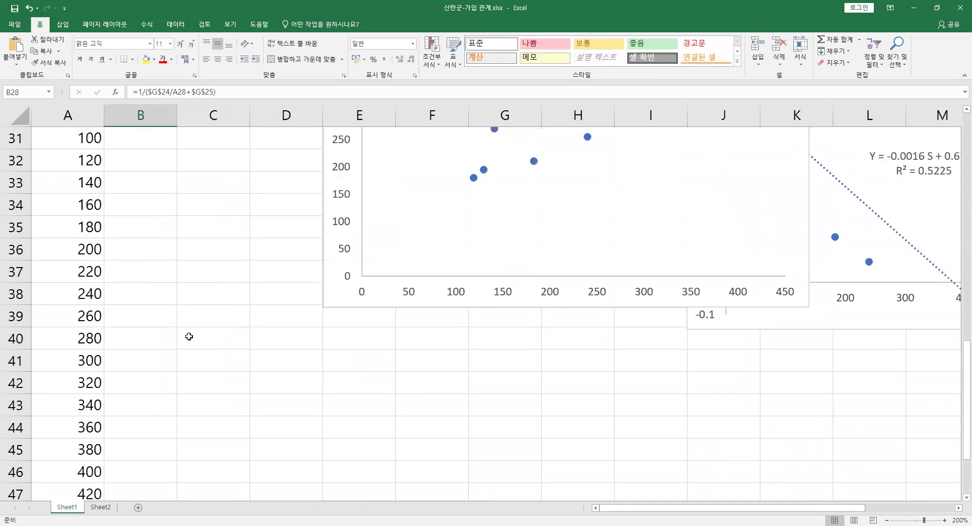
double_click(177, 350)
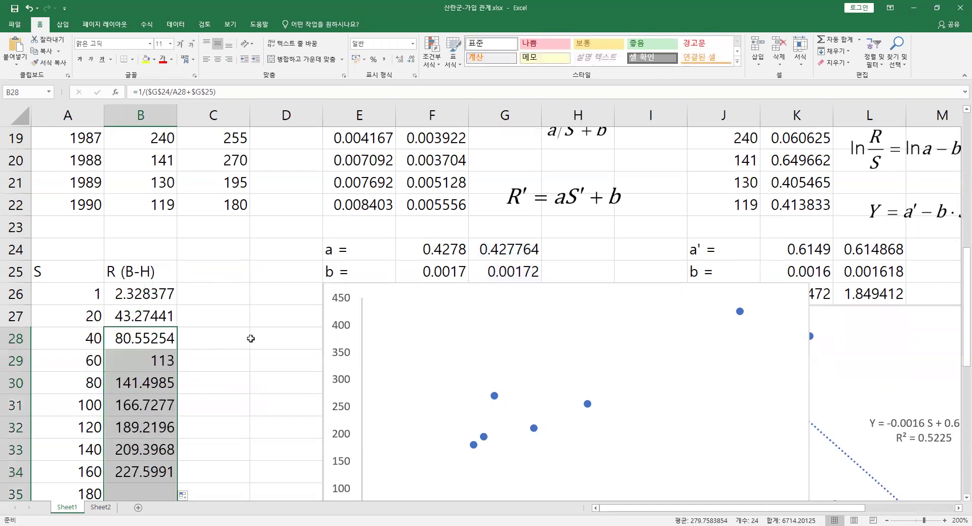
Step: Examine the computed R (B-H) values down to row 51 alongside the scatter chart of observed S and R
left_click(256, 338)
scroll(175, 341, "down", 7)
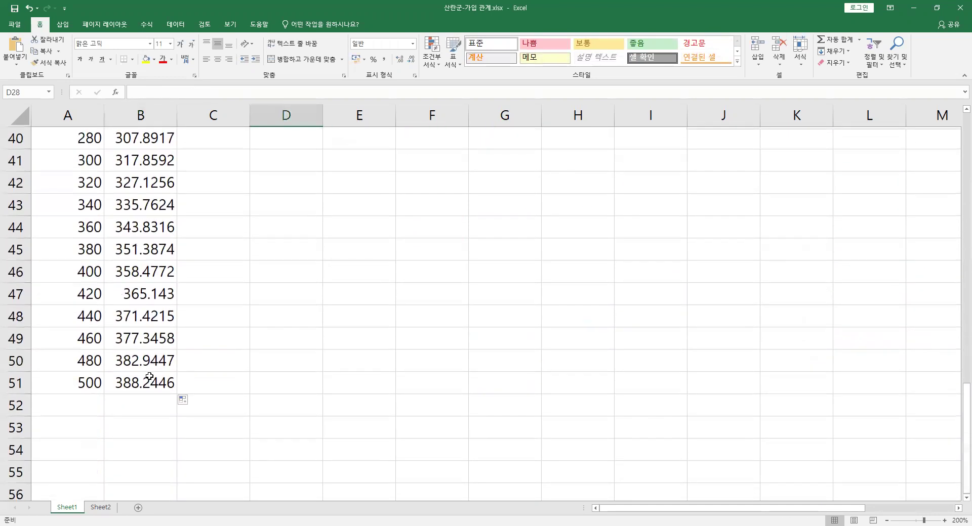
scroll(146, 374, "up", 6)
left_click_drag(138, 227, 67, 451)
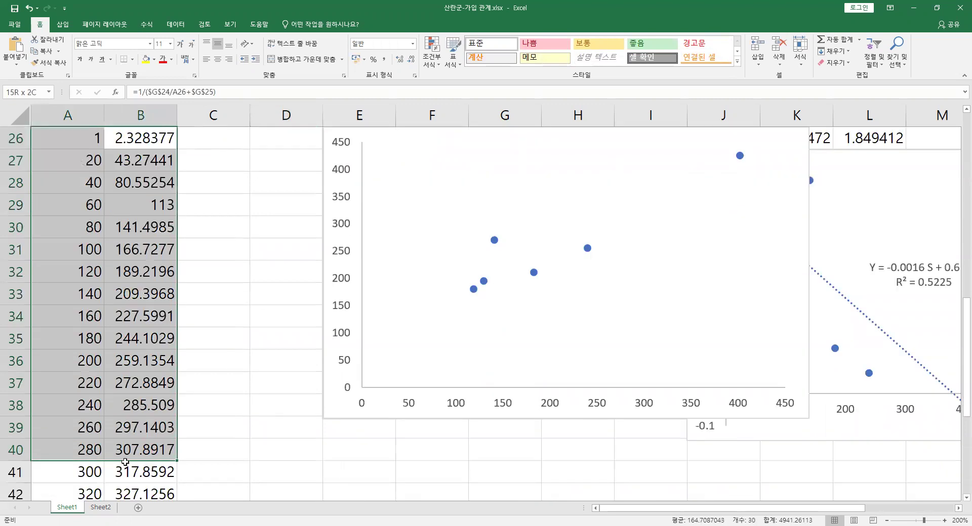
scroll(125, 462, "up", 3)
left_click(495, 400)
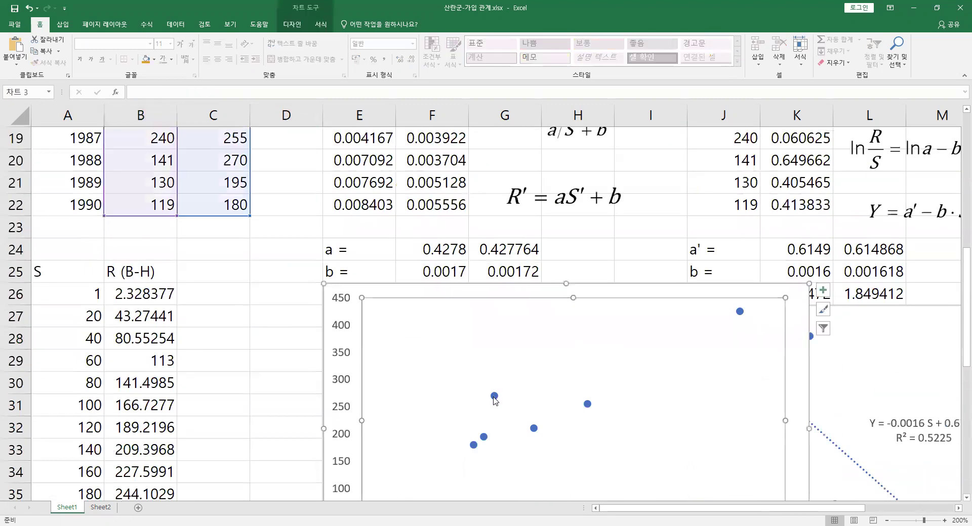
scroll(496, 399, "down", 1)
left_click(400, 229)
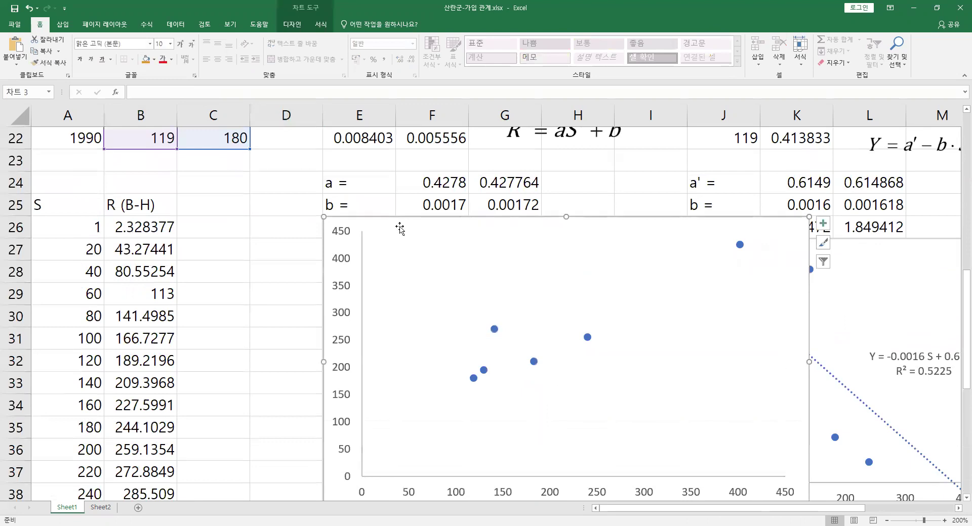
left_click_drag(68, 233, 152, 405)
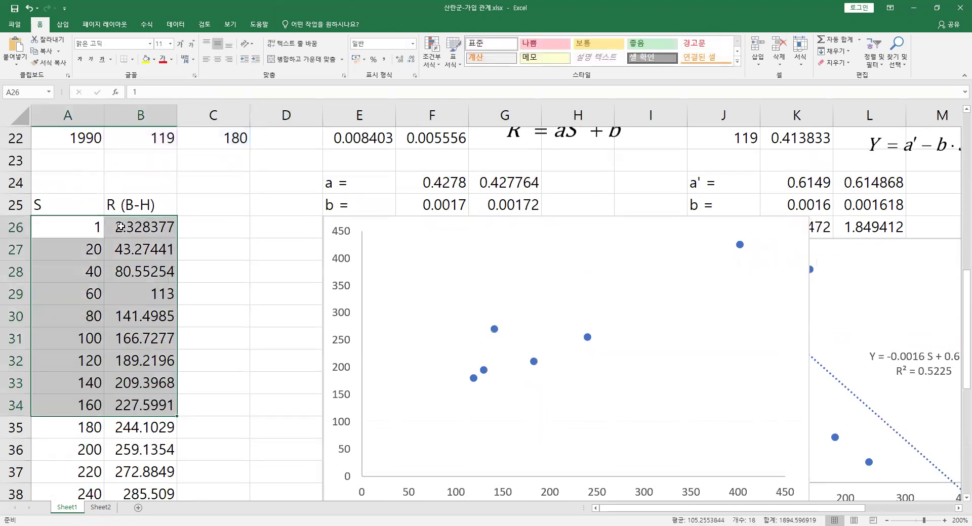
left_click(394, 228)
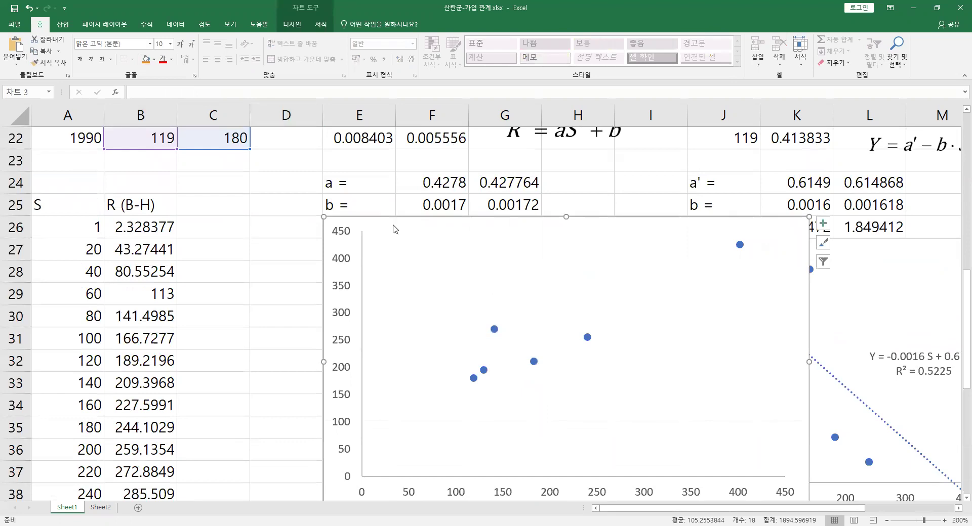
Step: Add a second data series to the observed S-R scatter chart with X values from the S range A26:A51
right_click(395, 229)
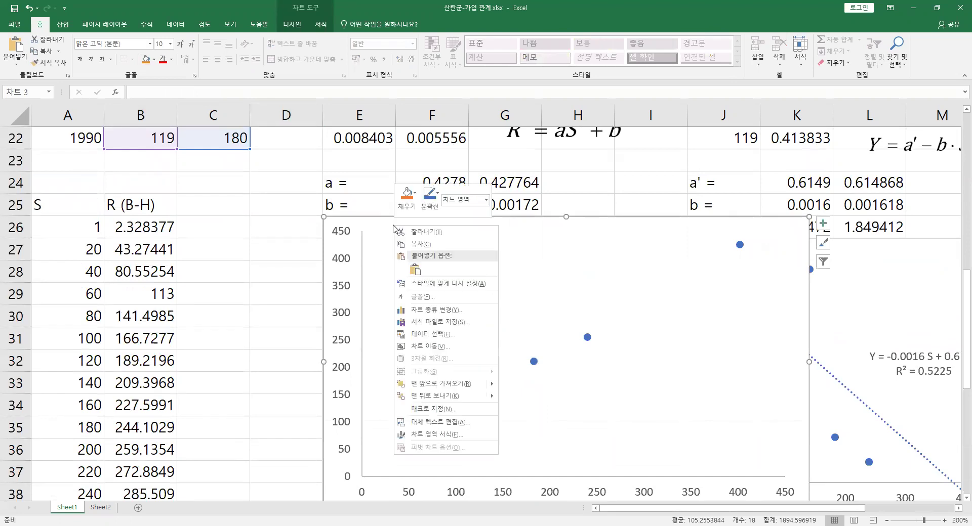
left_click(461, 338)
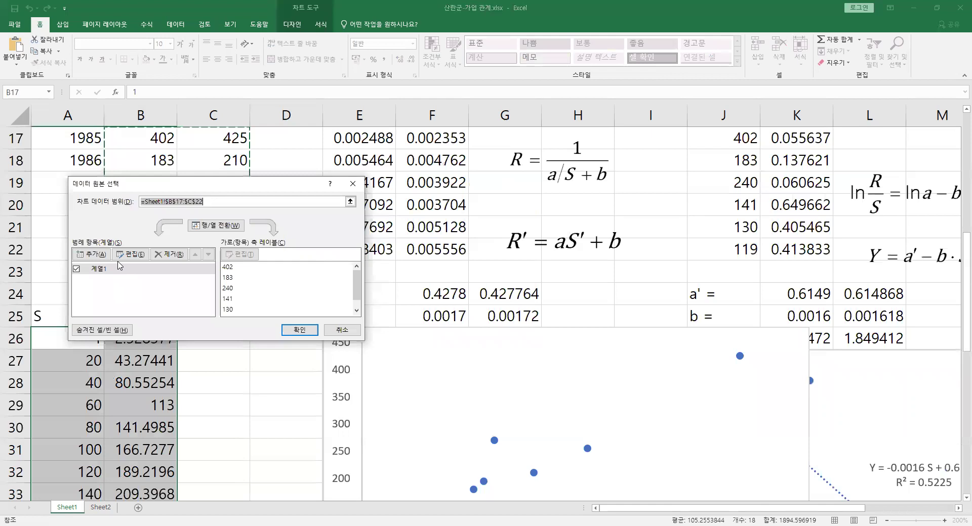
left_click(90, 254)
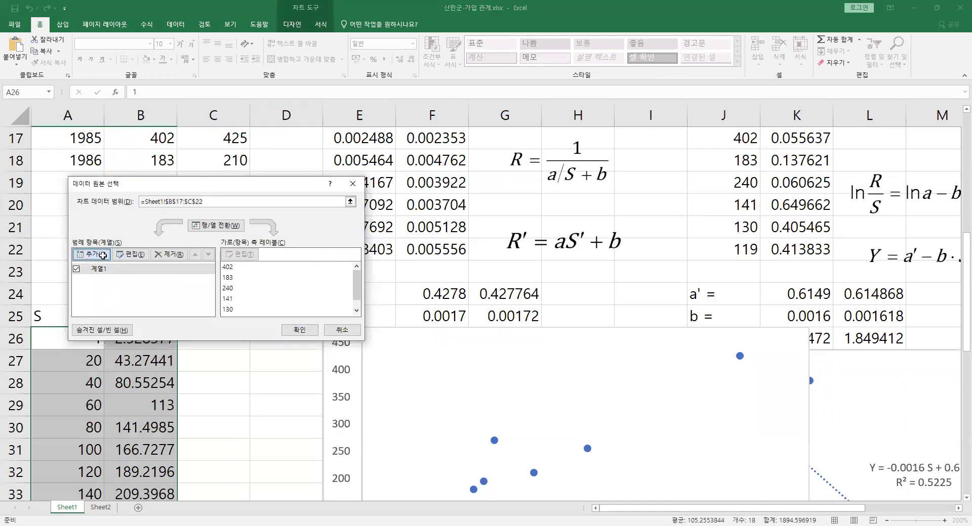
left_click(272, 303)
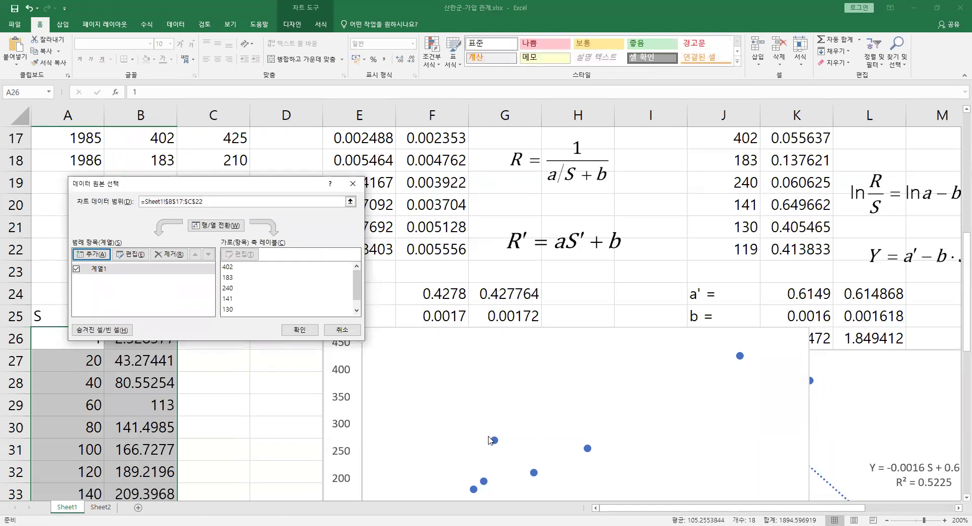
left_click(97, 255)
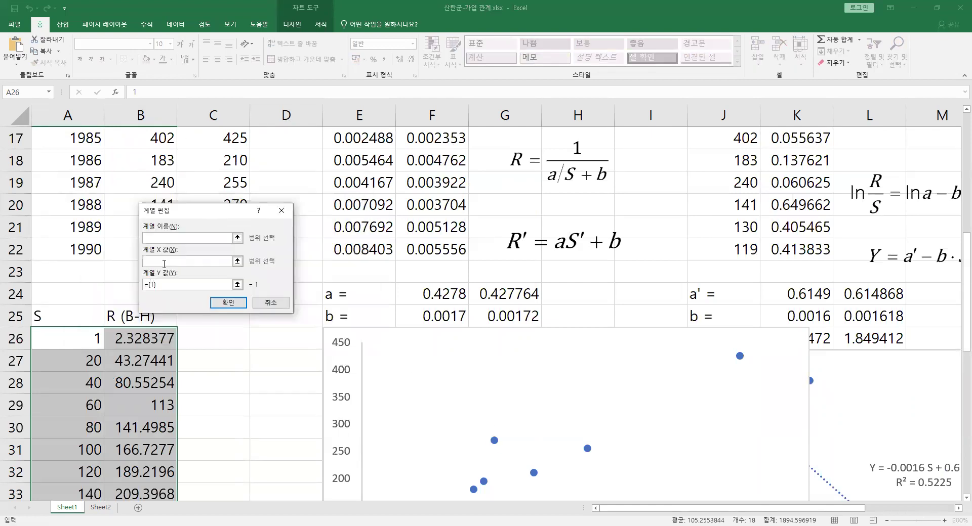
left_click(172, 261)
left_click(67, 339)
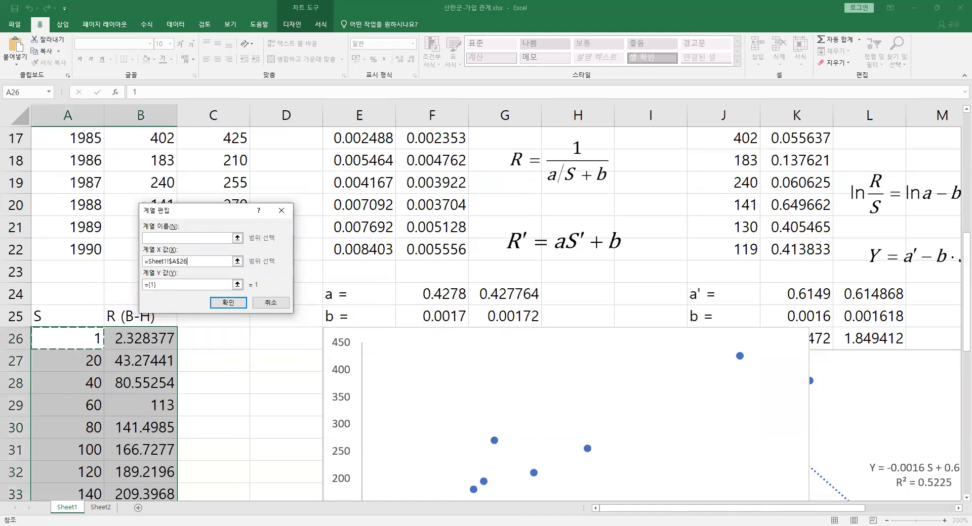
left_click_drag(66, 339, 98, 457)
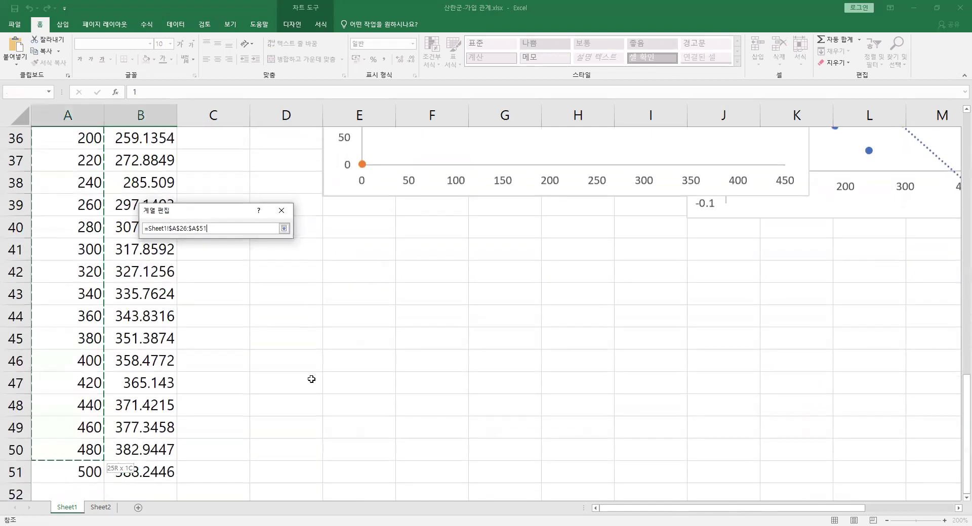
Step: Set the new series' Y values to the R (B-H) range B26:B51 and apply the chart's data source changes
left_click(151, 287)
left_click_drag(151, 287, 142, 286)
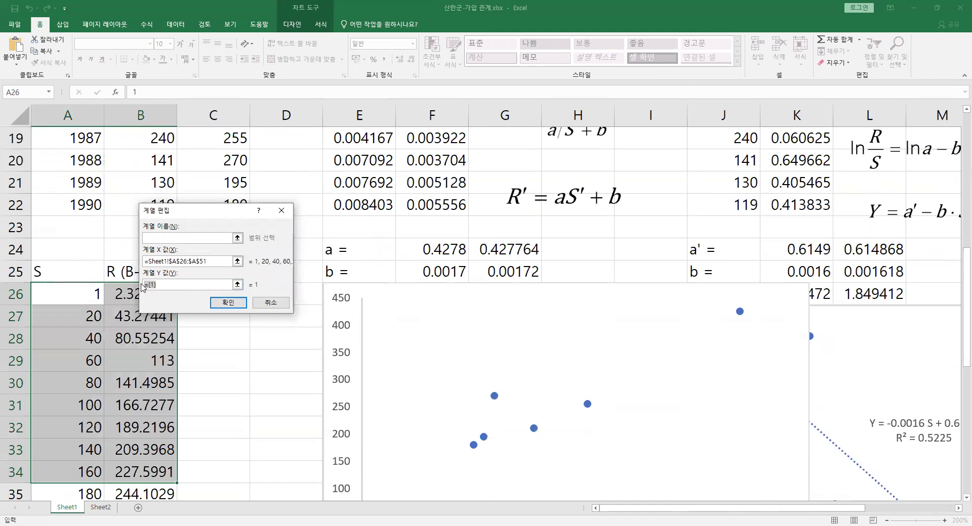
left_click(117, 293)
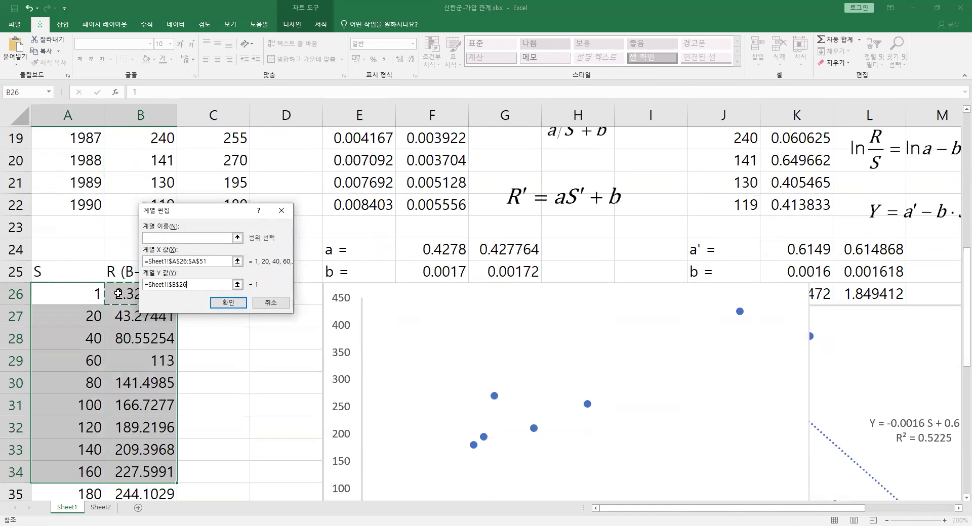
left_click_drag(122, 293, 164, 471)
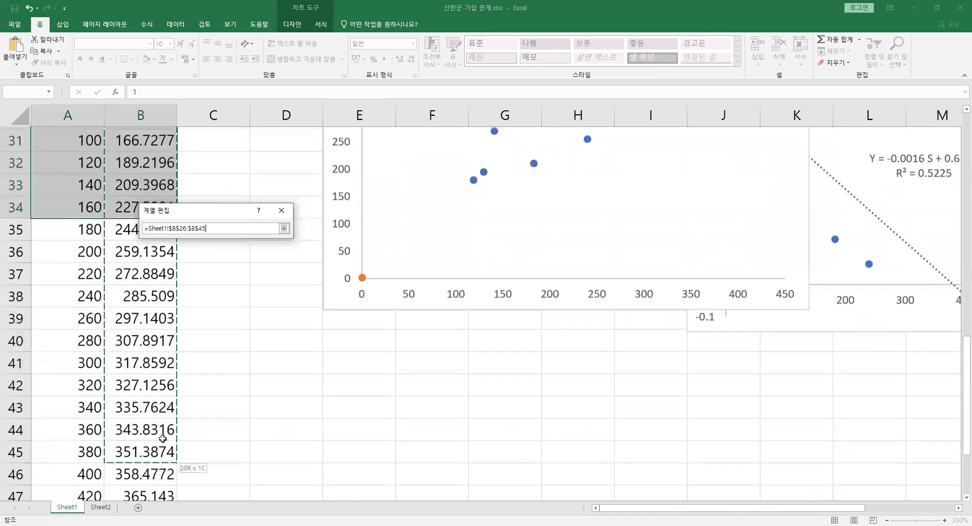
key("BackSpace")
key("BackSpace")
type("51")
key("Return")
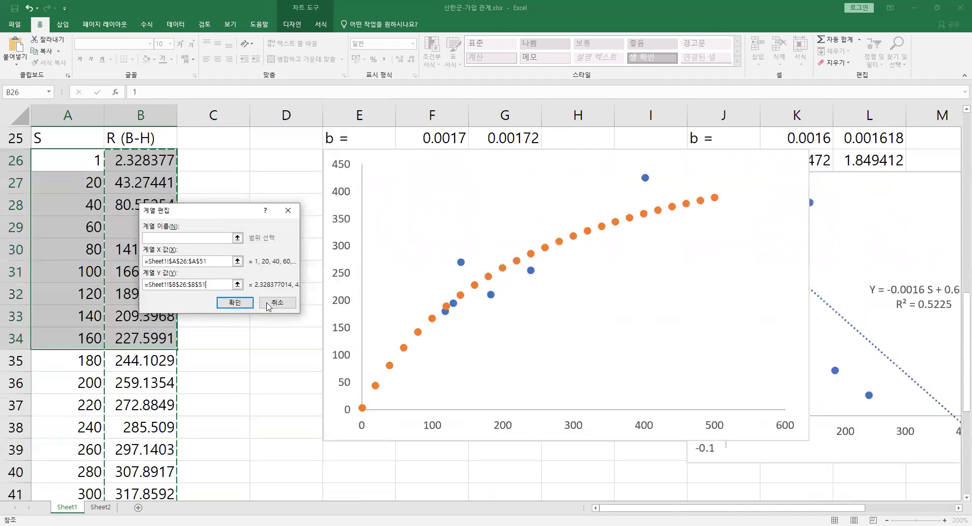
left_click(235, 303)
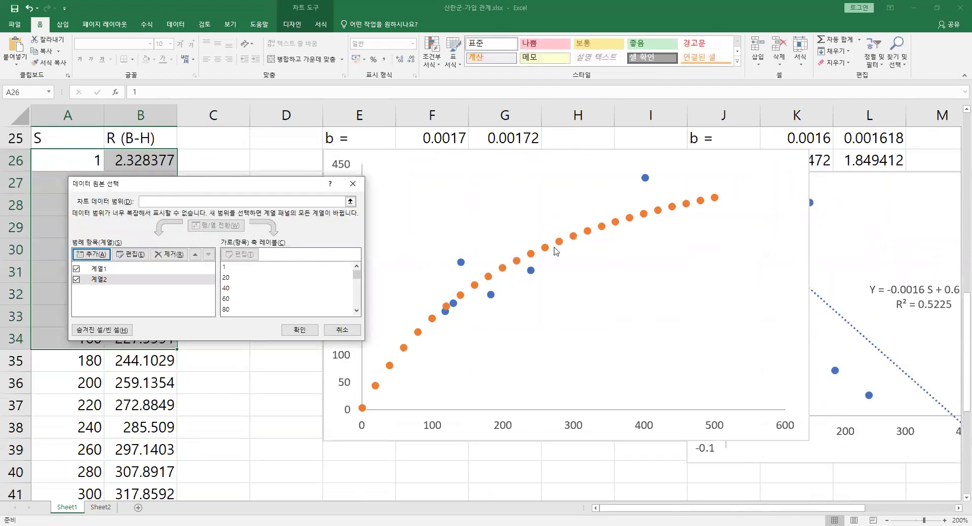
left_click(306, 332)
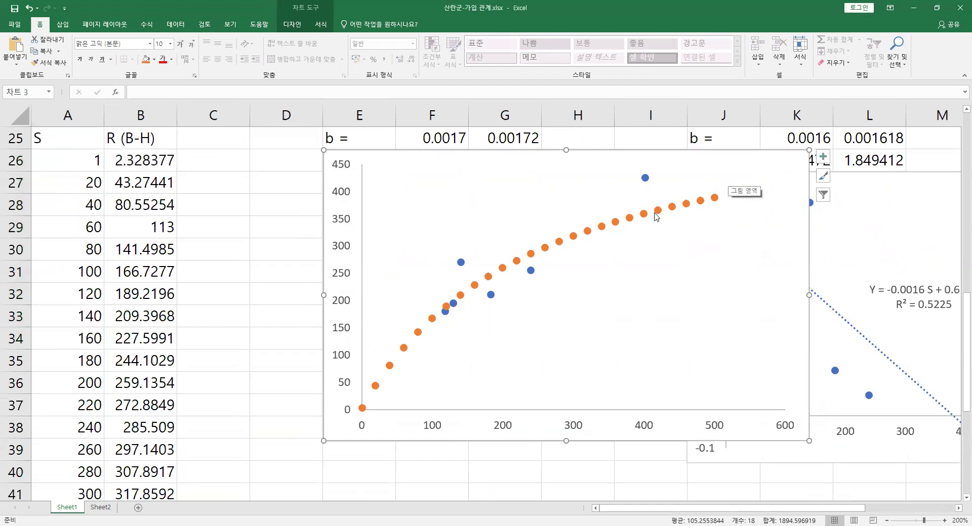
left_click(623, 222)
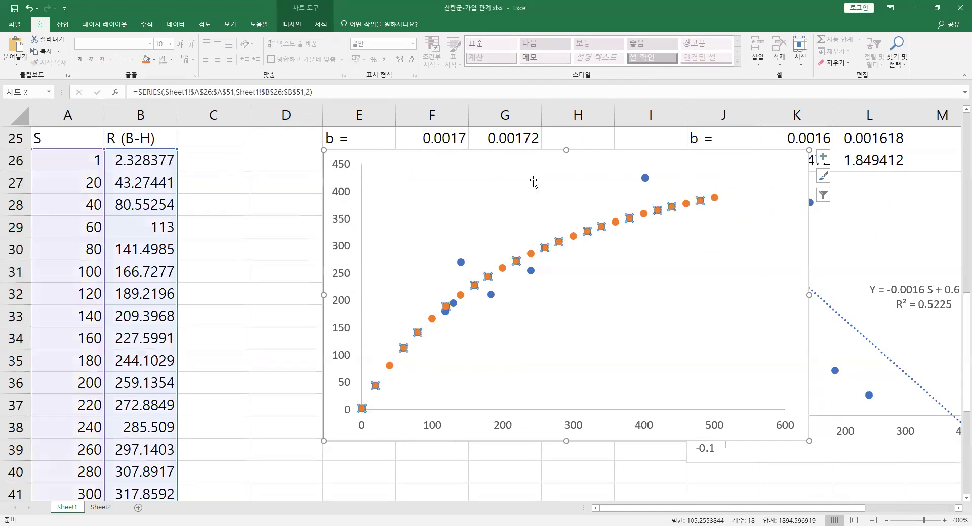
left_click(451, 156)
left_click(288, 178)
left_click(538, 206)
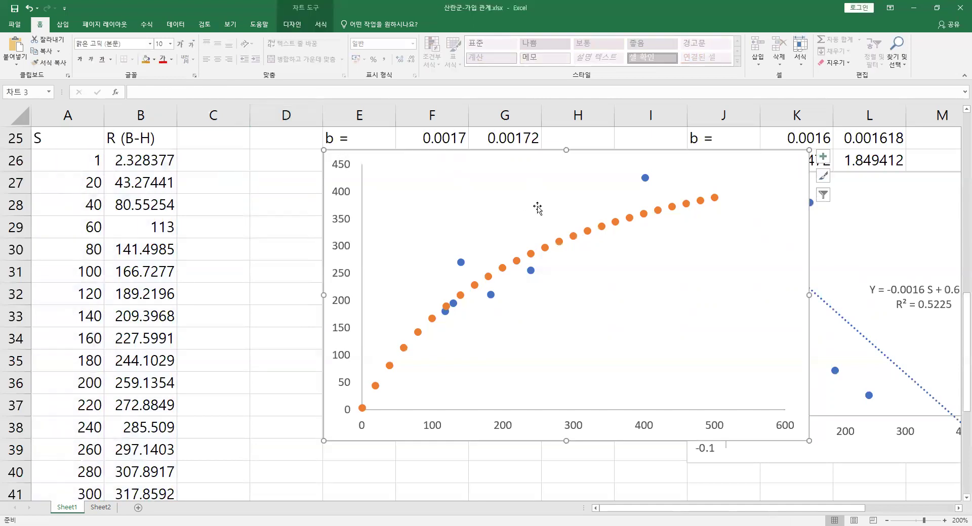
left_click(293, 24)
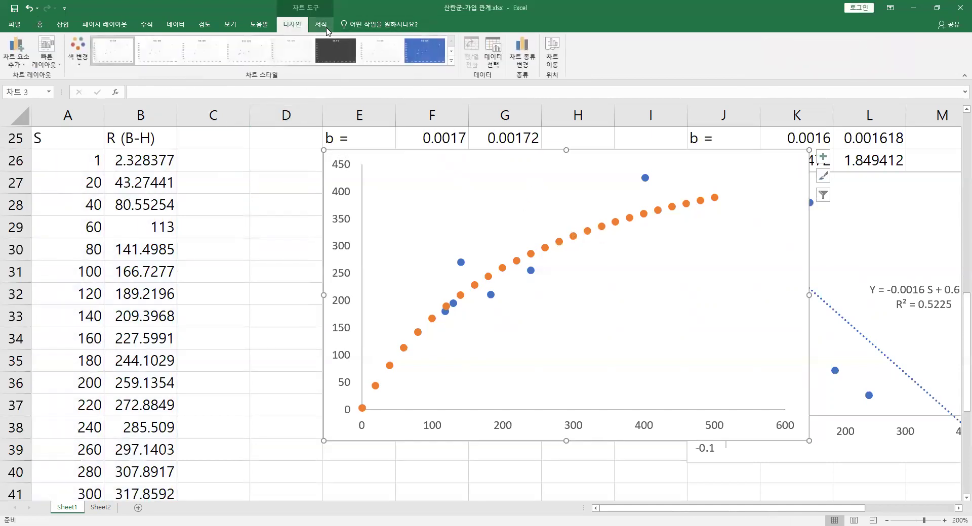
left_click(522, 57)
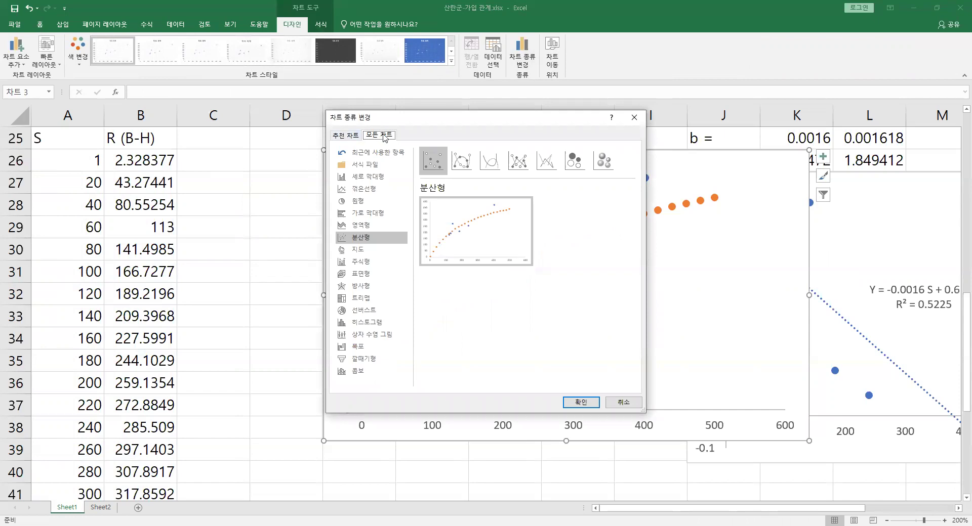
left_click(634, 116)
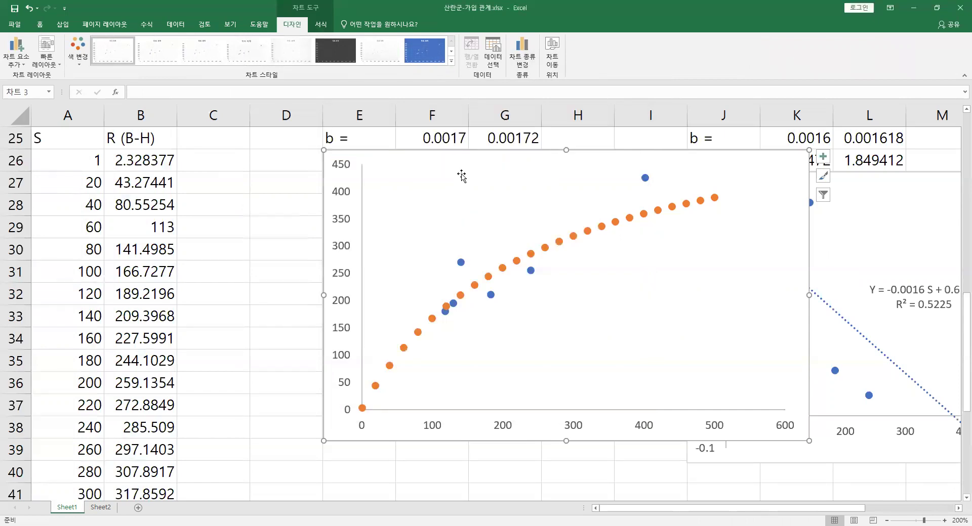
Step: Change the R (B-H) series (계열2) to scatter with smooth lines (곡선이 있는 분산형), and undo the chart type change
left_click(545, 249)
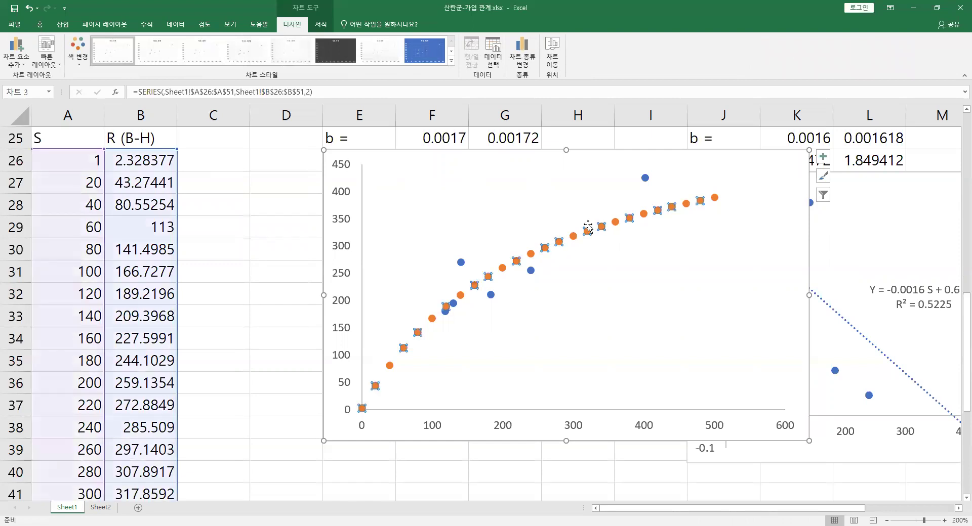
left_click(519, 58)
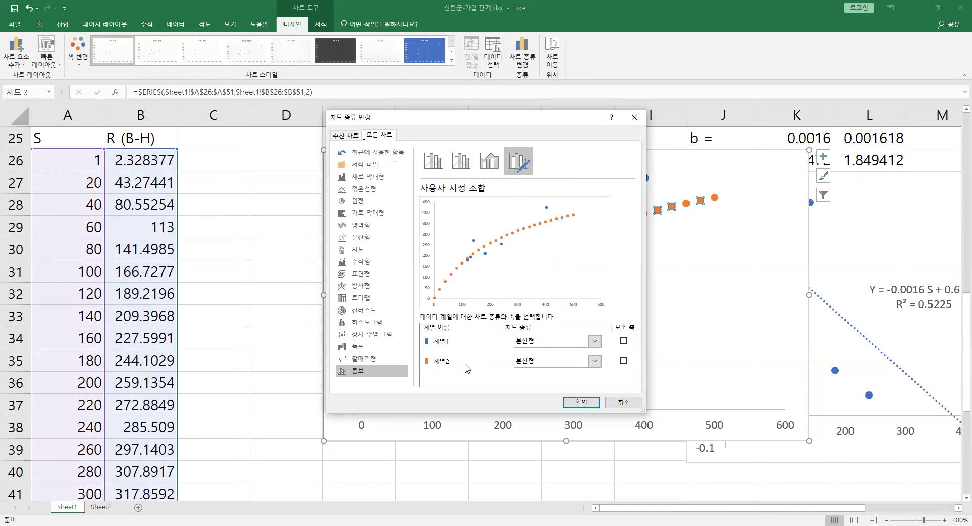
left_click(571, 361)
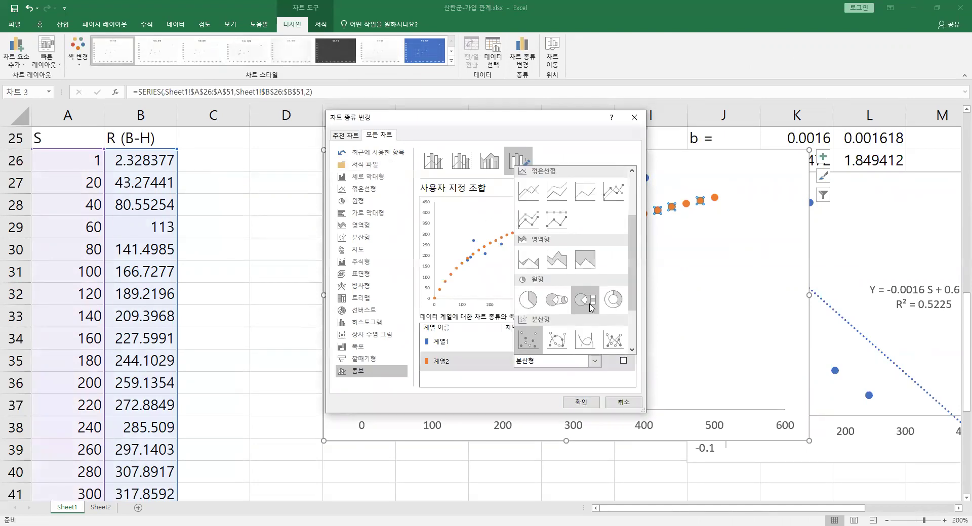
scroll(592, 272, "down", 2)
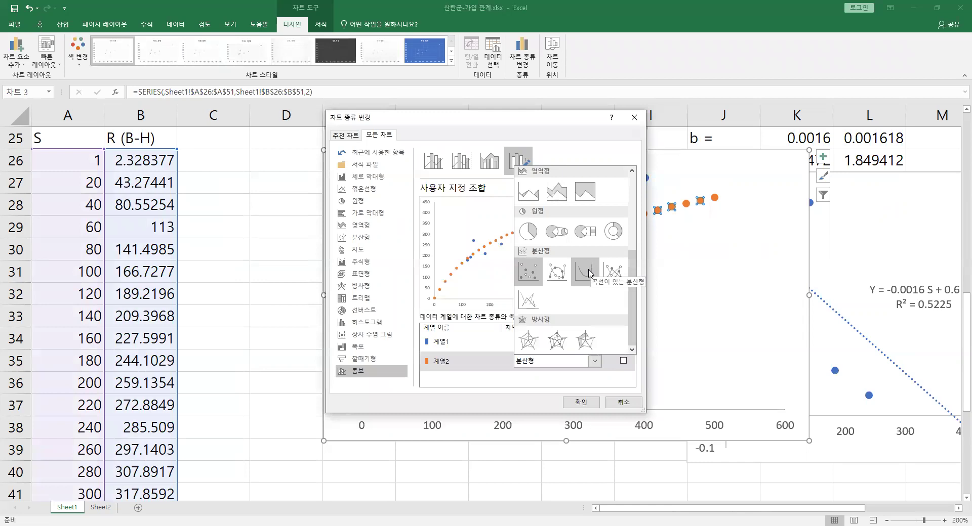
left_click(587, 273)
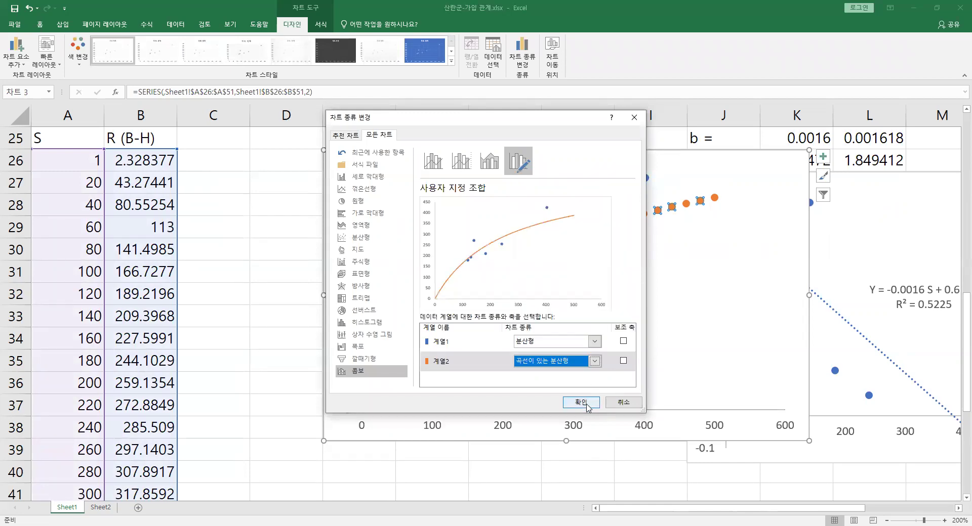
left_click(581, 403)
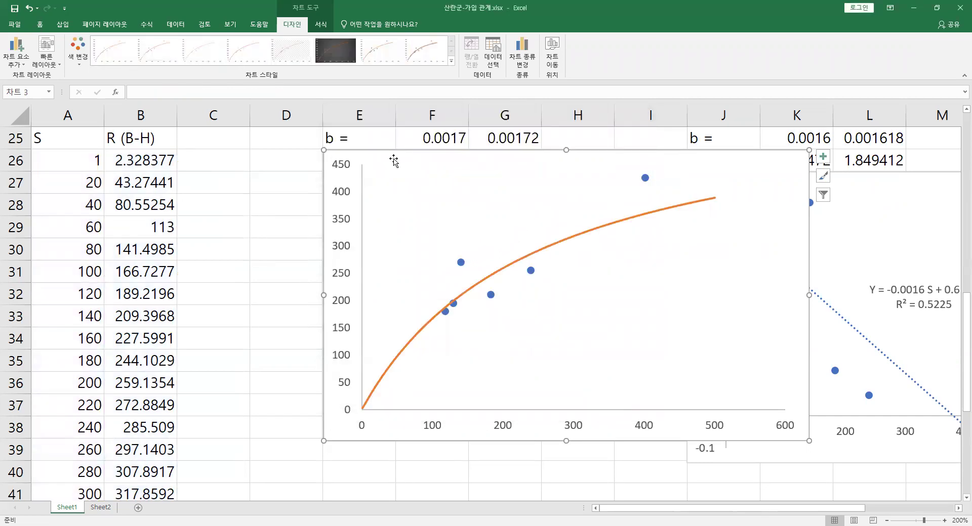
key("ctrl+z")
Step: Try a combo chart with 계열1 as scatter (분산형) on the secondary axis and 계열2 as smooth-line scatter (곡선이 있는 분산형), and undo it
left_click(277, 160)
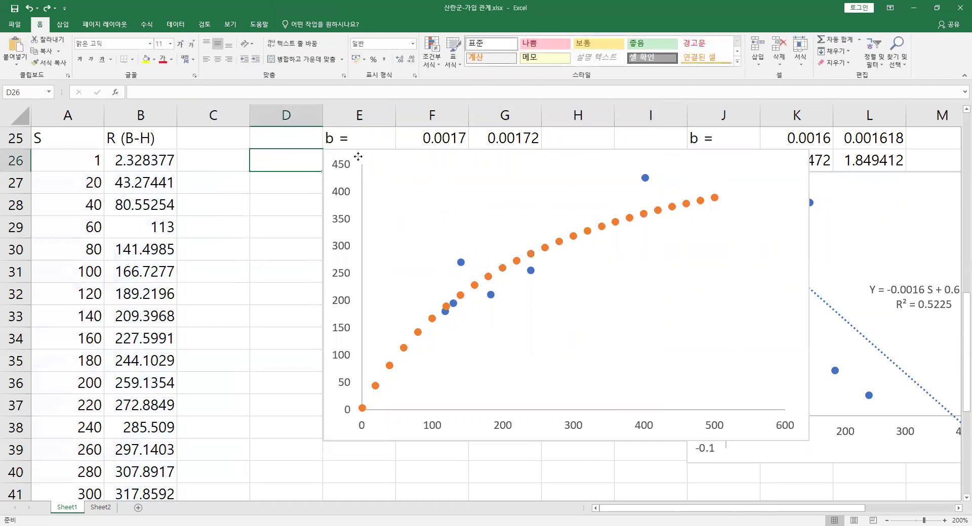
left_click(358, 157)
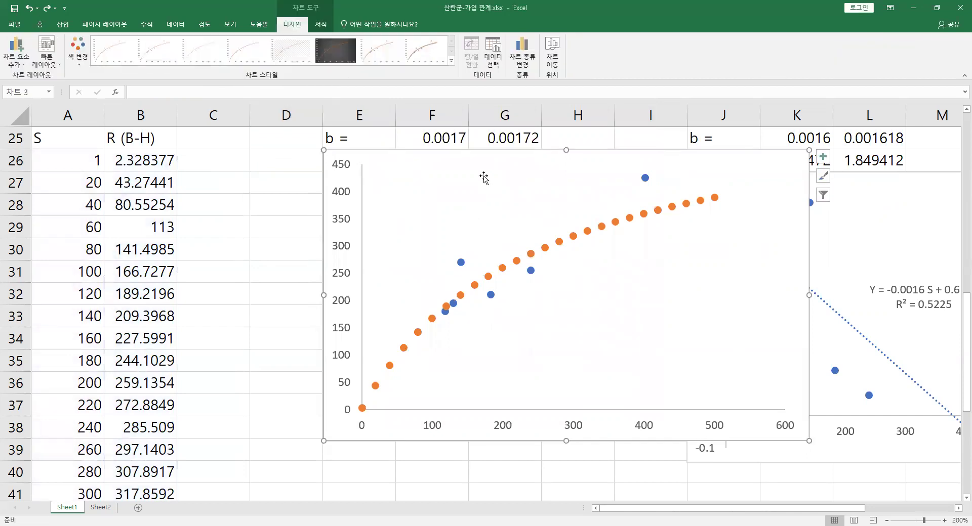
left_click(529, 52)
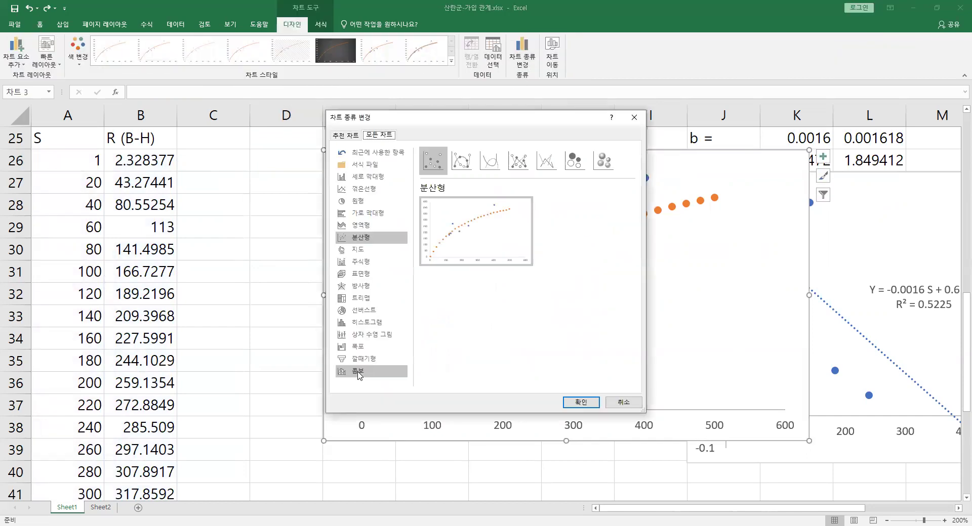
left_click(358, 374)
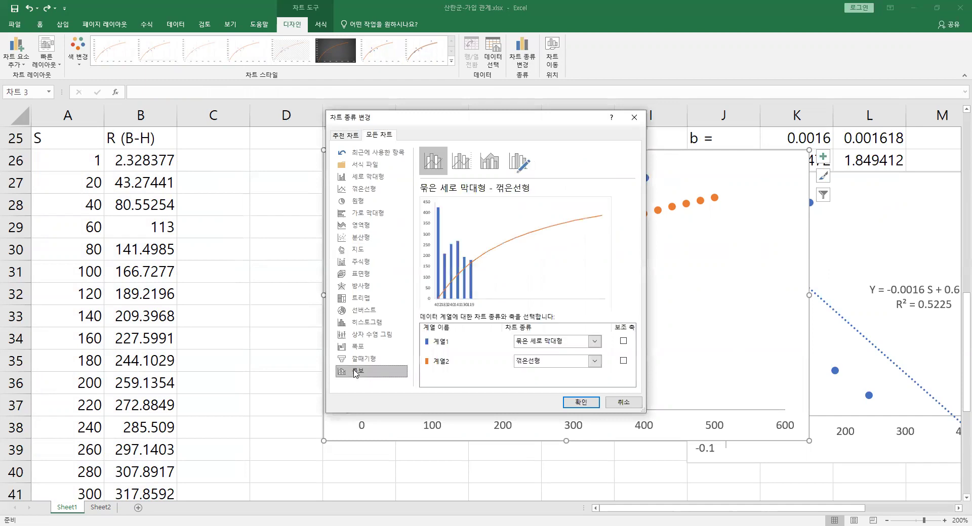
left_click(569, 348)
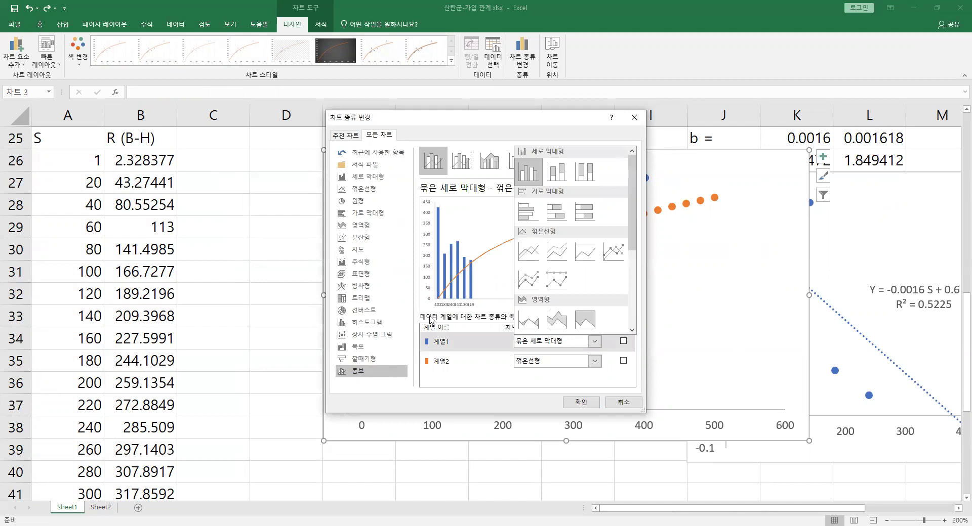
scroll(606, 238, "down", 5)
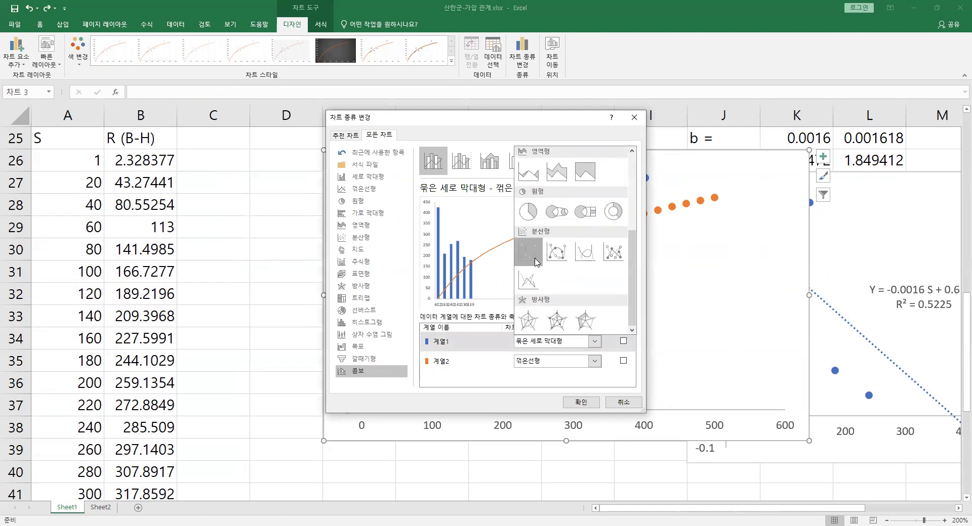
left_click(562, 359)
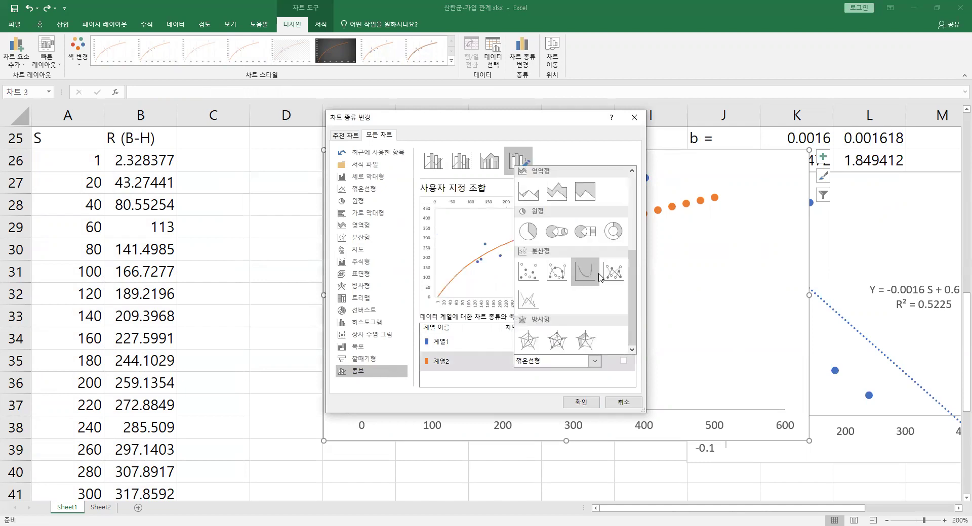
left_click(585, 271)
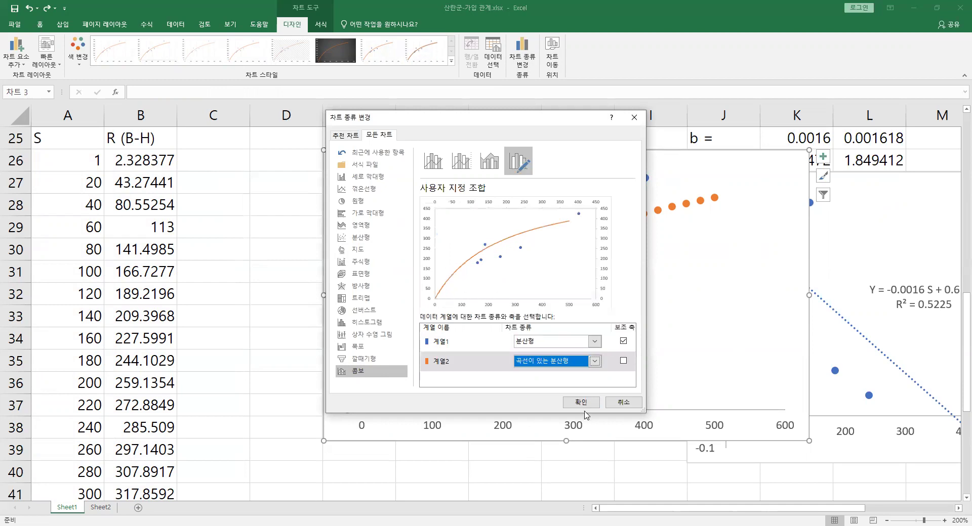
left_click(580, 403)
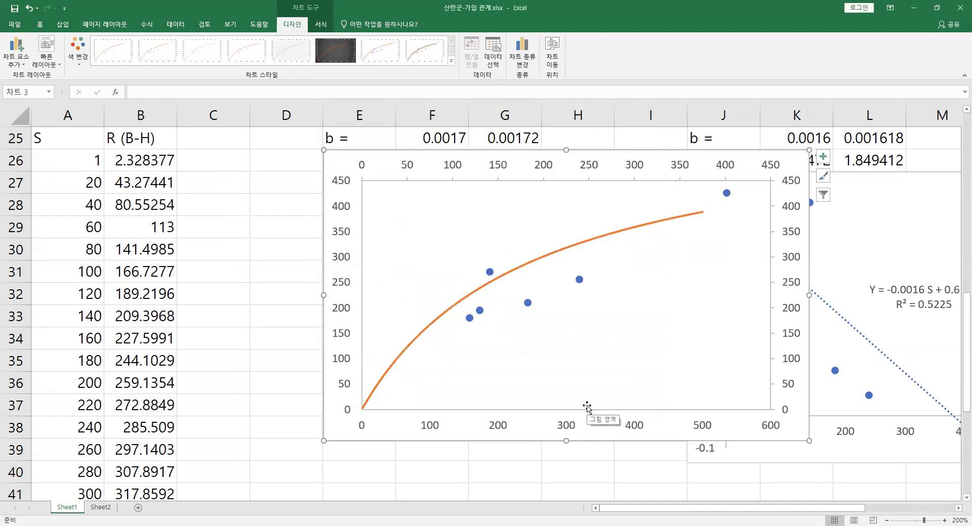
key("ctrl+z")
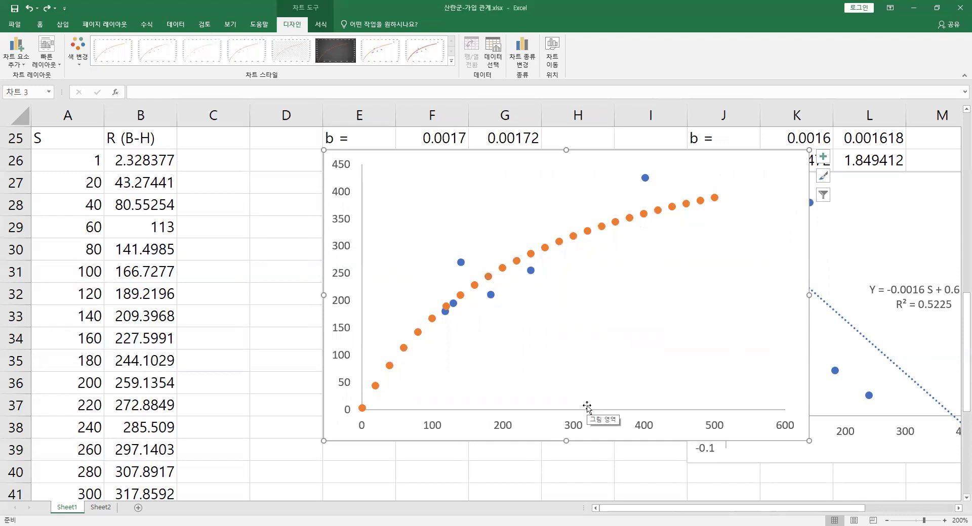
key("Escape")
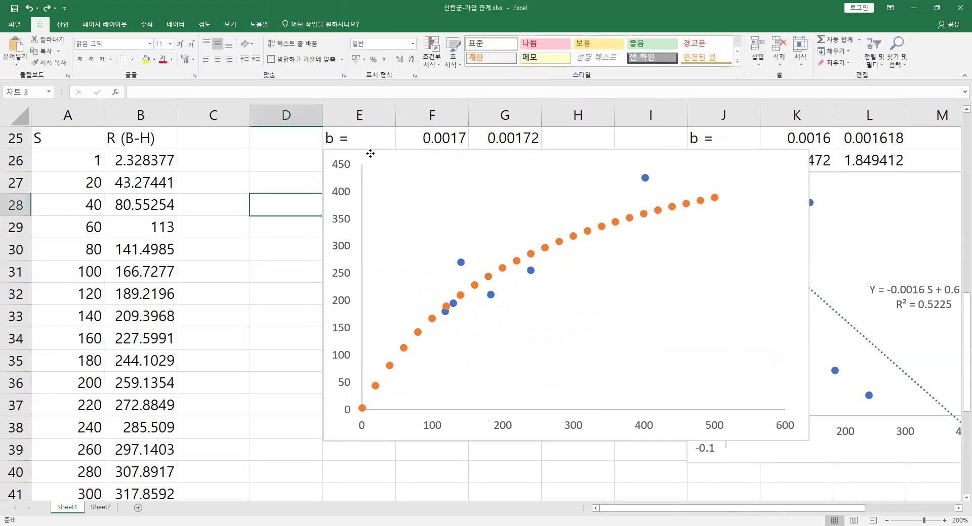
Step: Change only the R (B-H) series (계열2) to scatter with smooth lines (곡선이 있는 분산형), keeping 계열1 as points, and deselect the chart
left_click(470, 246)
left_click(574, 238)
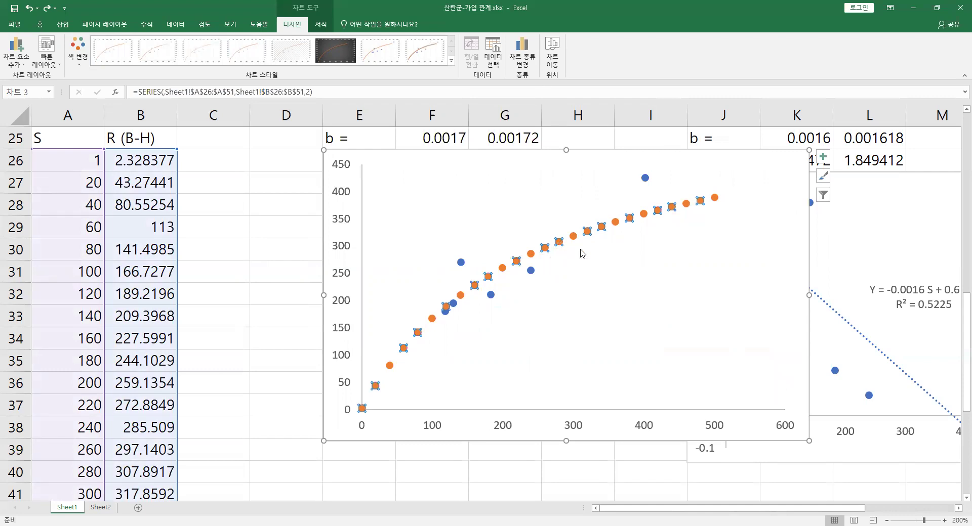
right_click(559, 242)
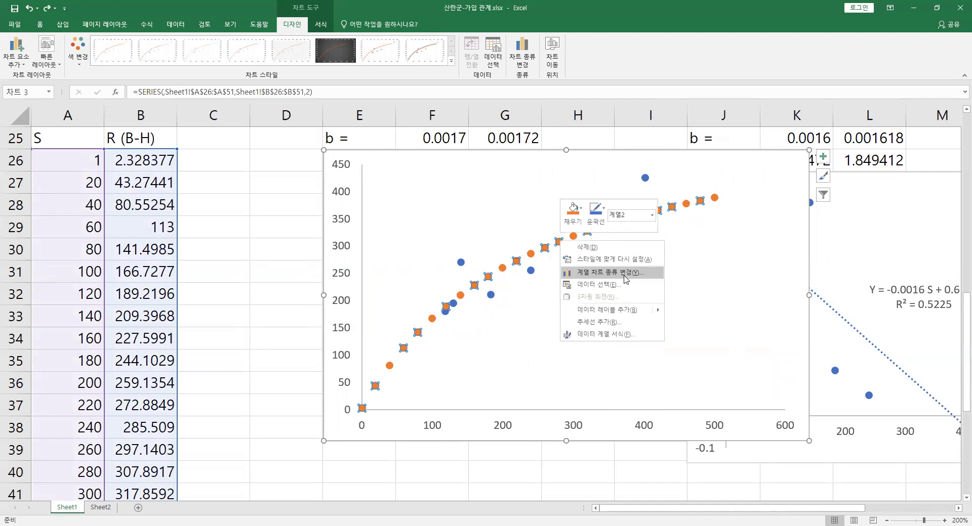
left_click(625, 279)
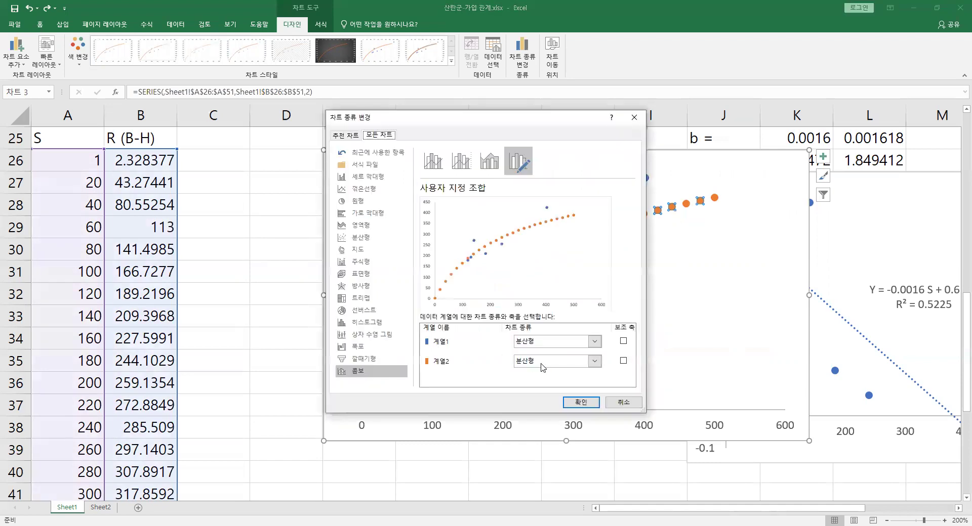
left_click(541, 364)
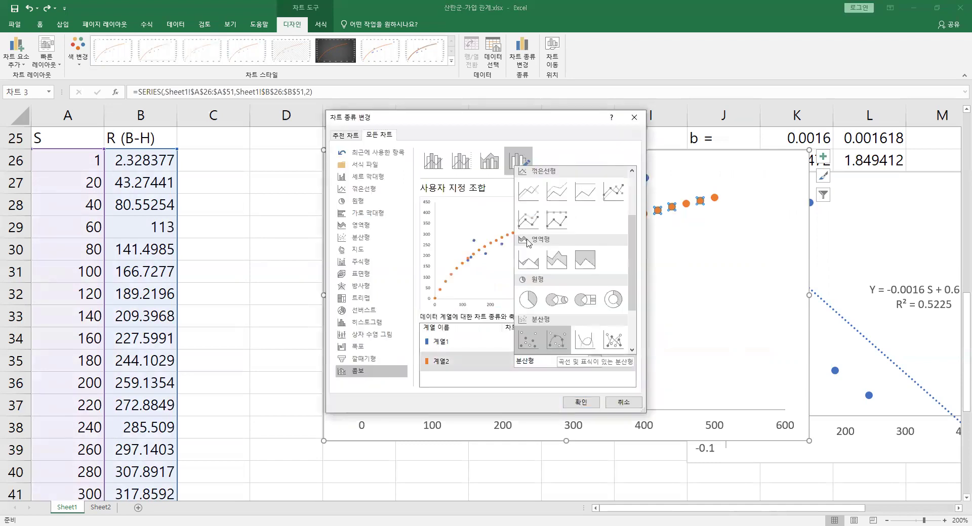
left_click(557, 343)
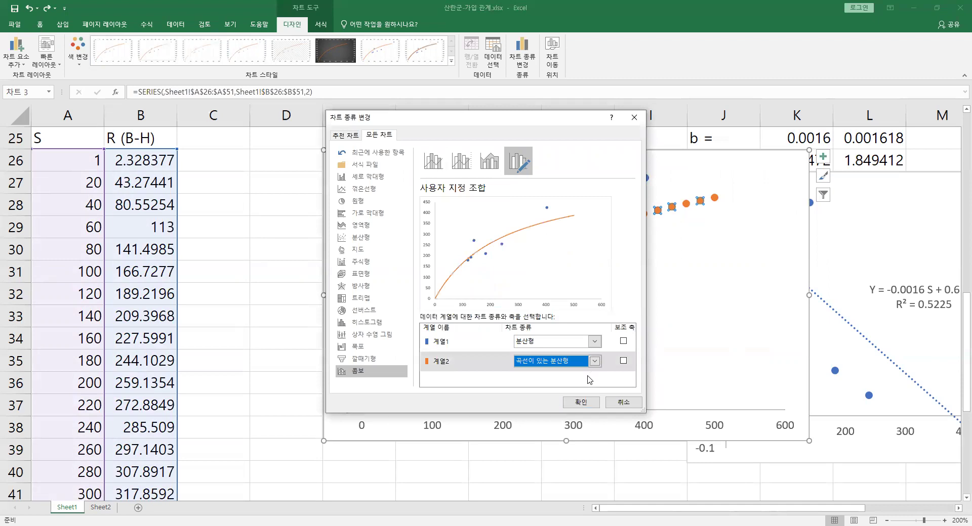
left_click(577, 405)
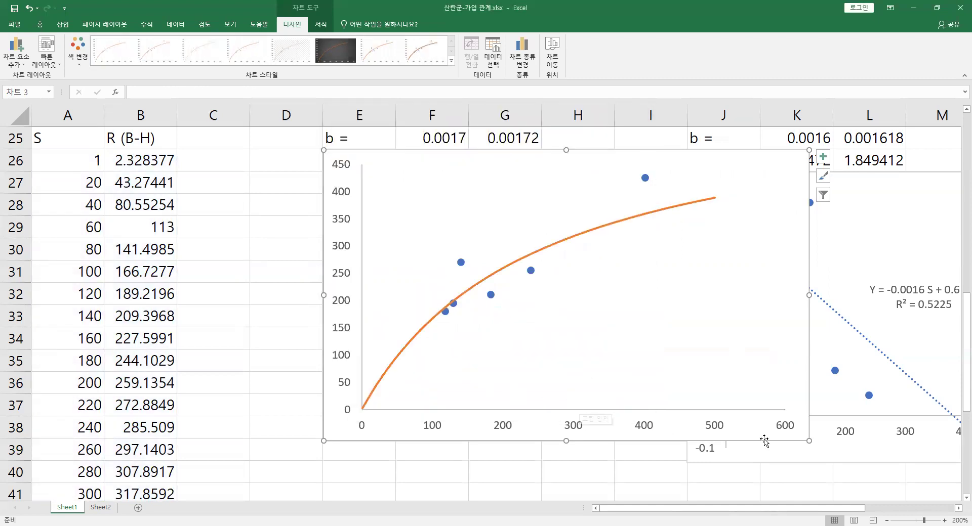
left_click(725, 430)
left_click(333, 186)
left_click(268, 178)
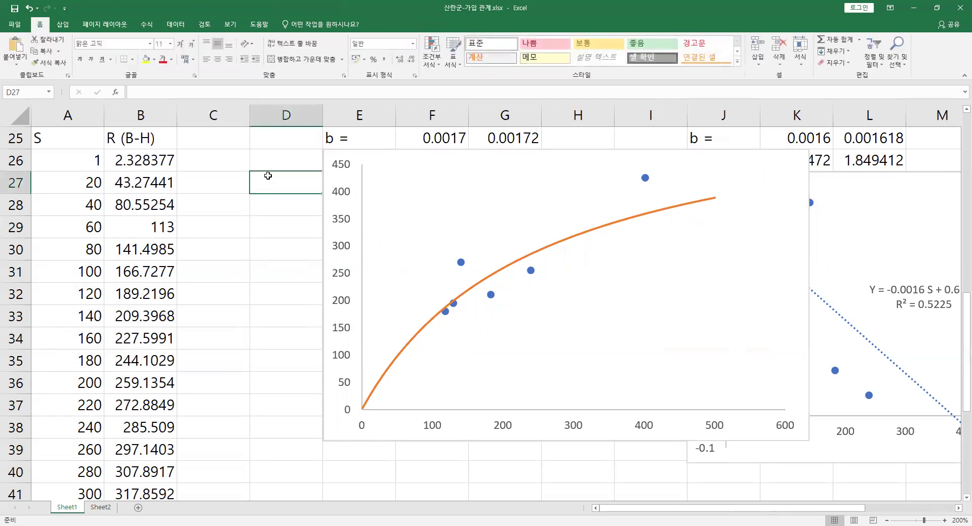
Step: Enter the header R ® in cell C25 for the Ricker model's predicted R, beside the R (B-H) column
left_click(208, 137)
scroll(784, 227, "up", 4)
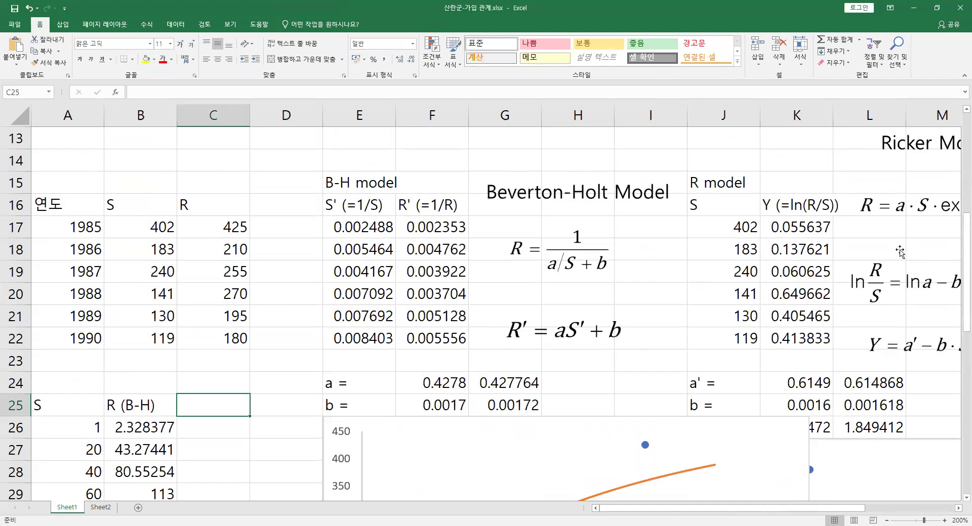
scroll(133, 353, "down", 4)
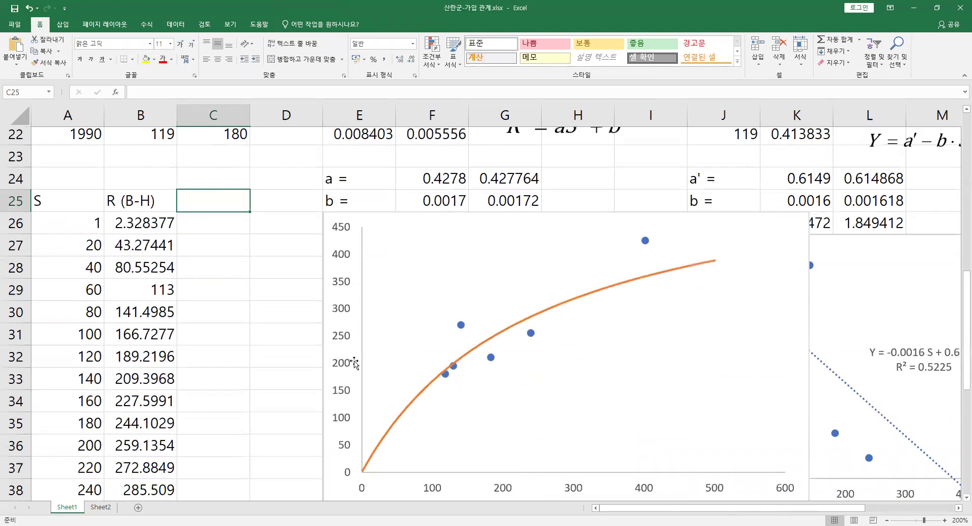
scroll(297, 329, "up", 1)
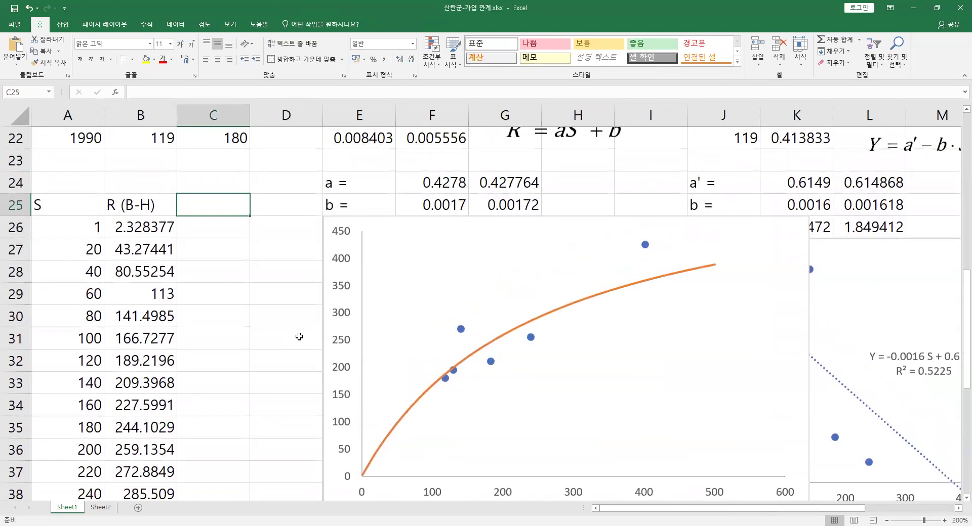
type("E")
key("BackSpace")
type("R")
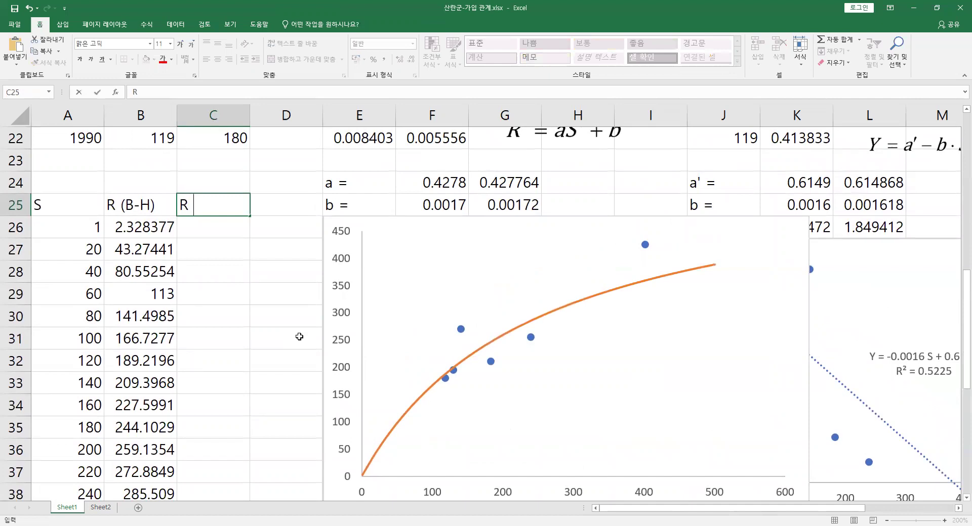
type(" (R")
key("Return")
left_click(218, 202)
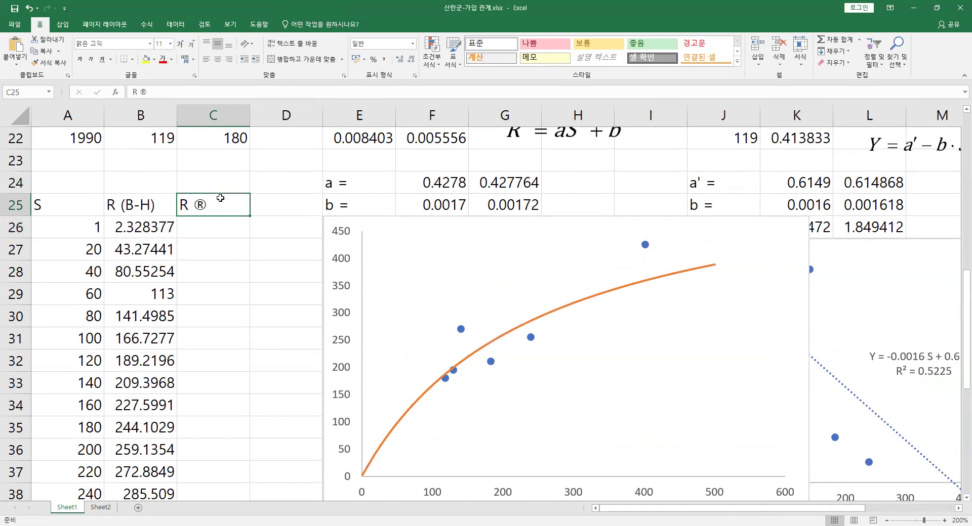
left_click(213, 234)
left_click(223, 204)
Step: Begin the Ricker formula in C26 with absolute reference $L$26 for a, multiplied by the S value in A26
left_click(214, 230)
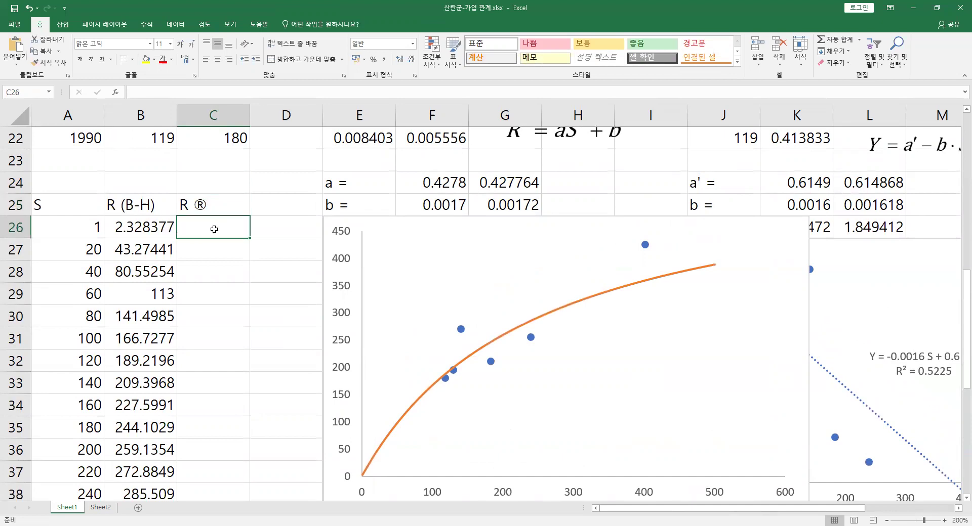
scroll(286, 236, "up", 2)
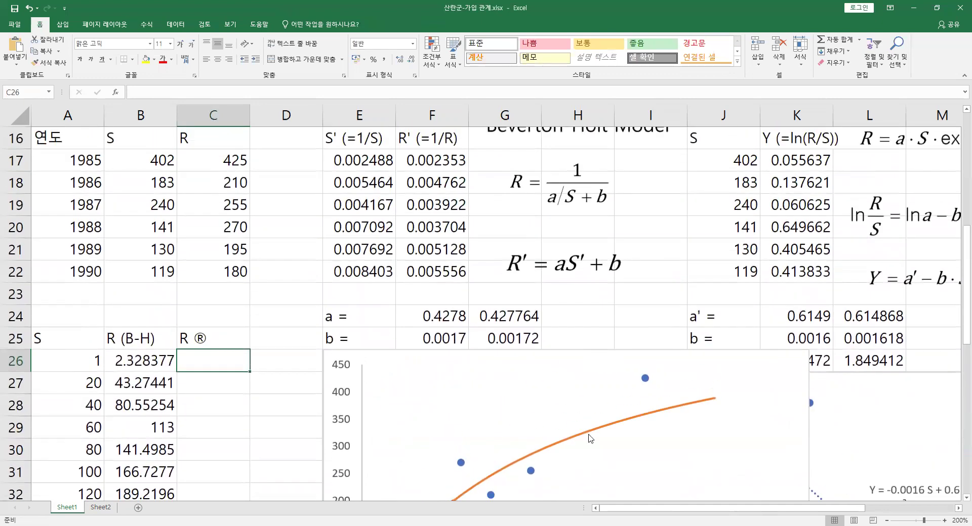
left_click_drag(663, 509, 708, 514)
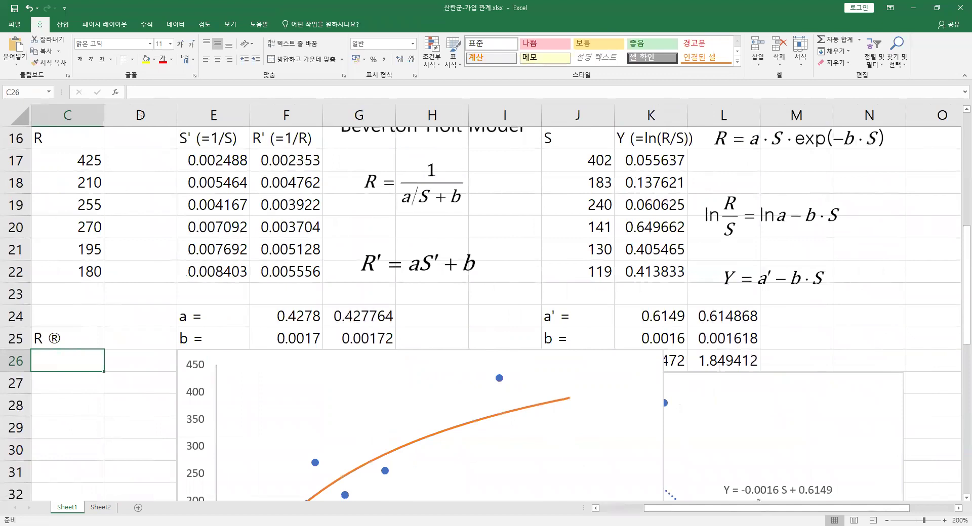
mouse_move(727, 151)
left_mouse_down()
mouse_move(886, 124)
mouse_move(721, 117)
left_mouse_up()
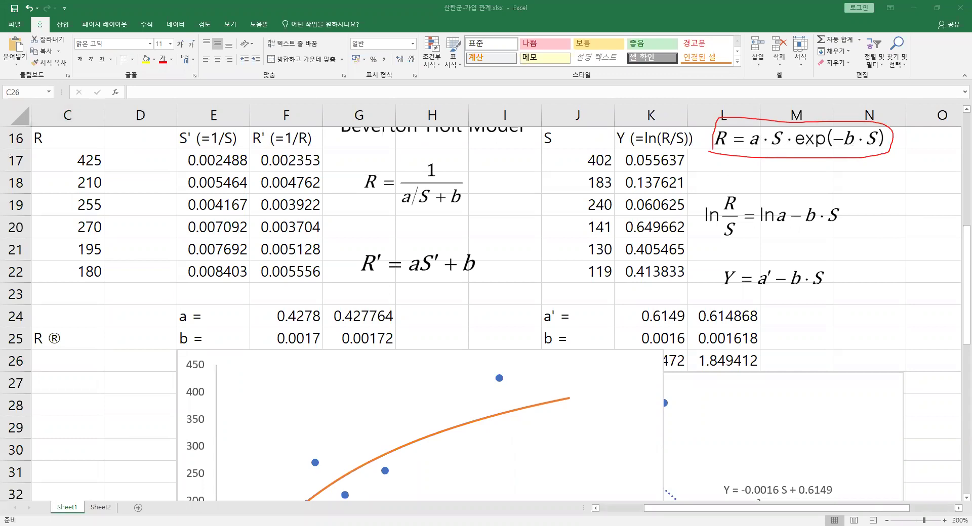
key("Escape")
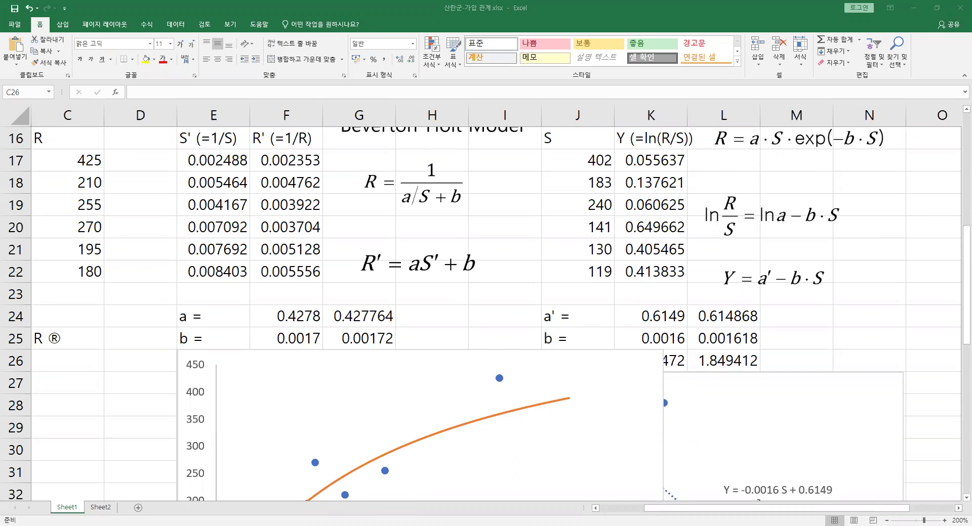
left_click(57, 362)
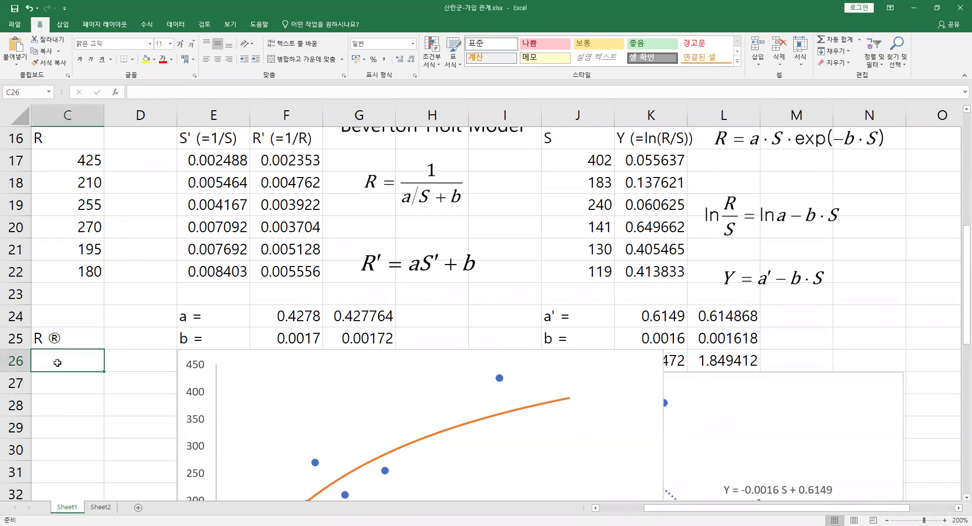
type("=")
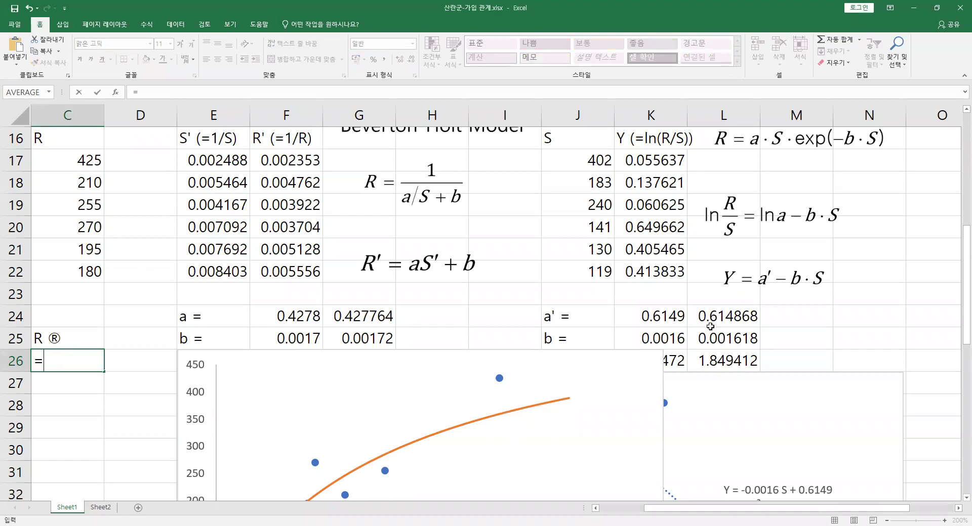
left_click(723, 358)
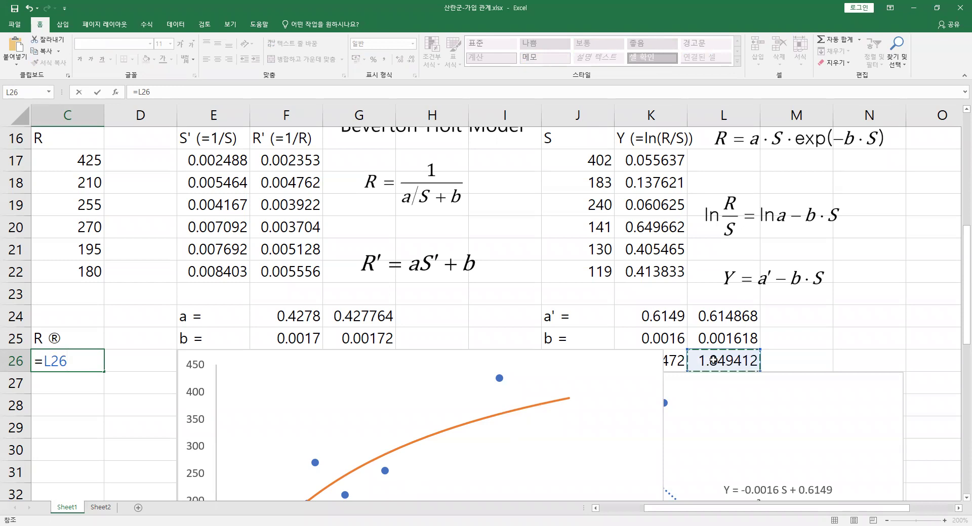
key("F4")
type("*")
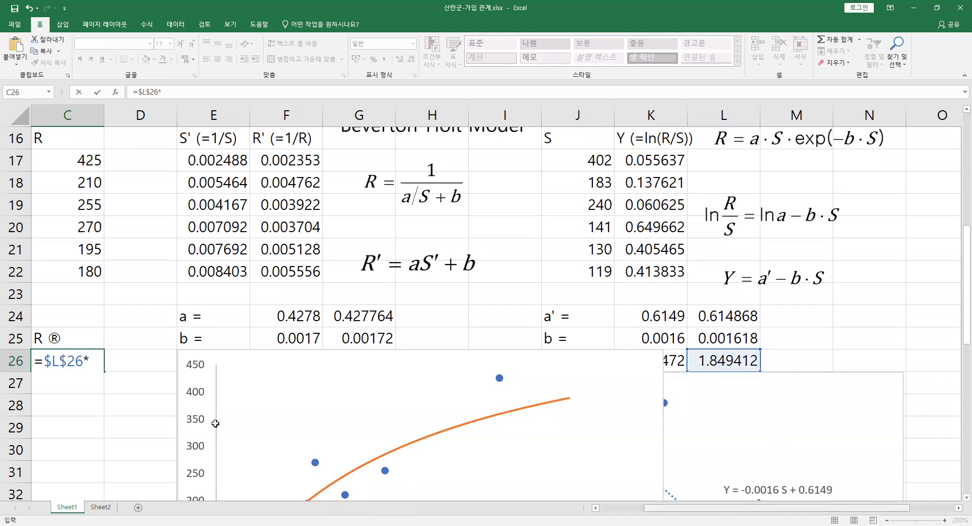
key("Left")
key("Left")
left_click_drag(721, 510, 767, 509)
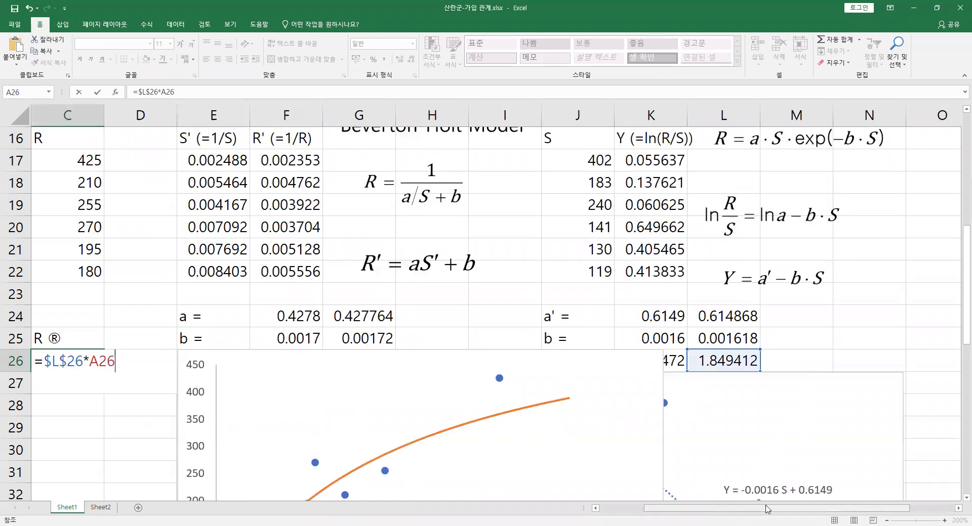
Step: Complete the Ricker formula in C26 by multiplying by exp(-$L$25*A26), with the b reference absolute
type("*")
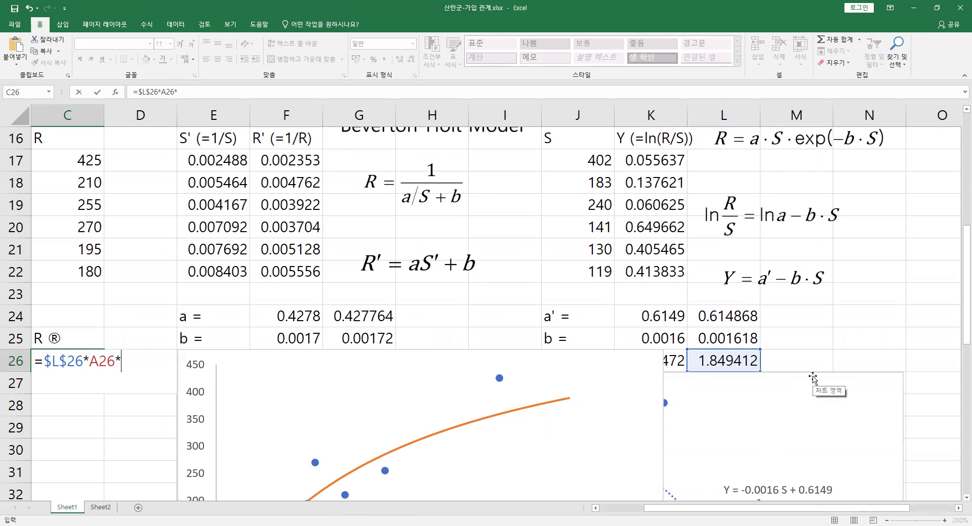
type("exp(-")
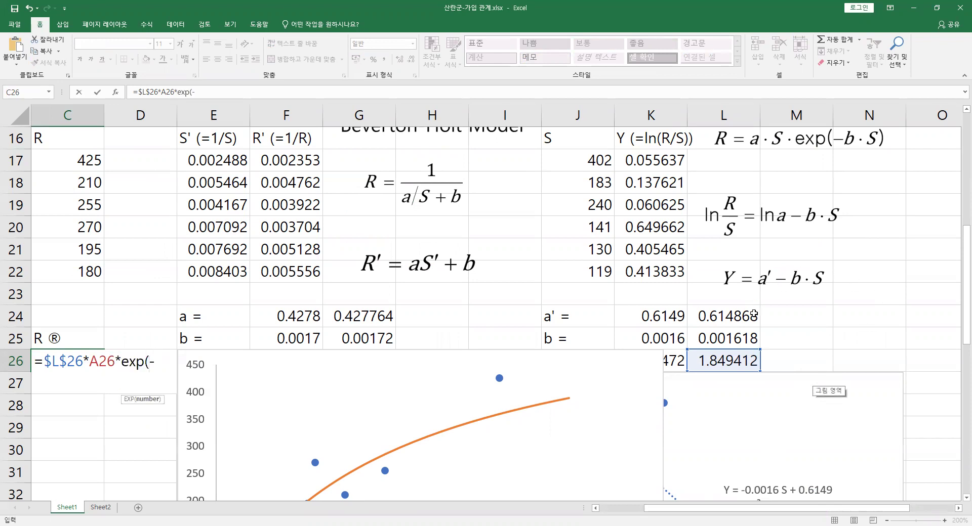
left_click(735, 338)
key("F4")
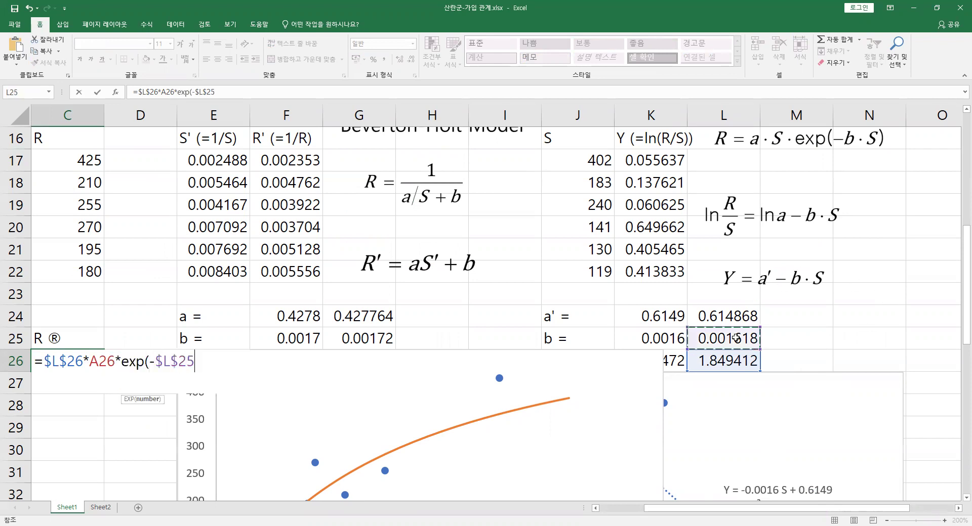
type("*")
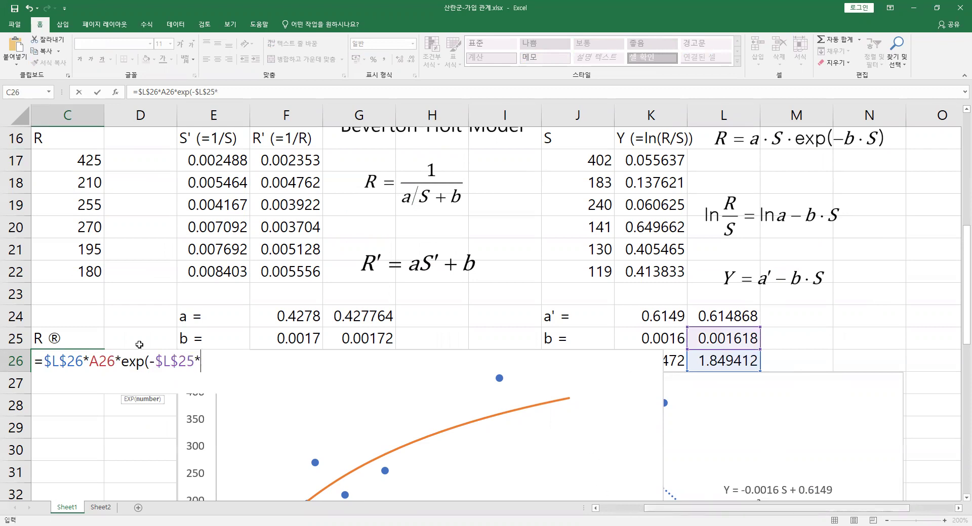
scroll(139, 345, "left", 2)
left_click(97, 360)
type(")")
key("Return")
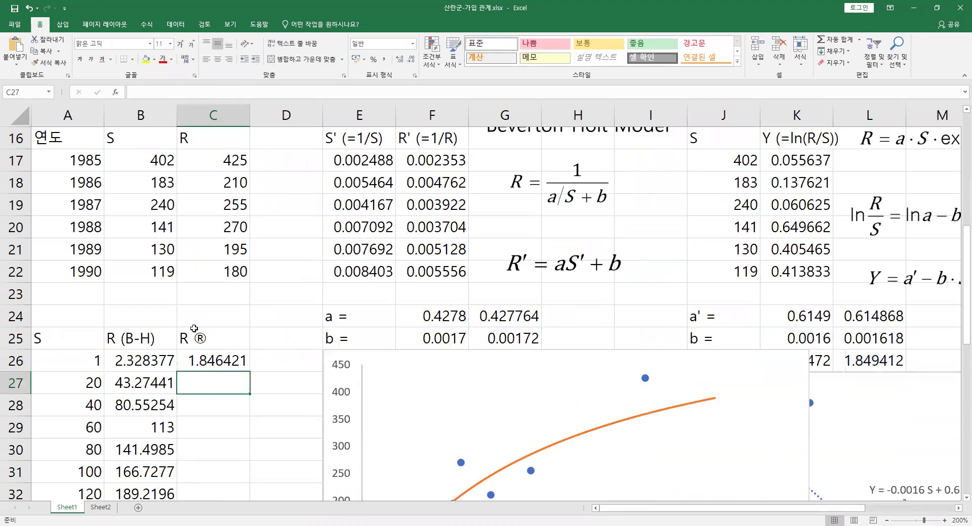
Step: Fill the Ricker formula from C26 down to C51, alongside all S values, and check the filled column
left_click(245, 368)
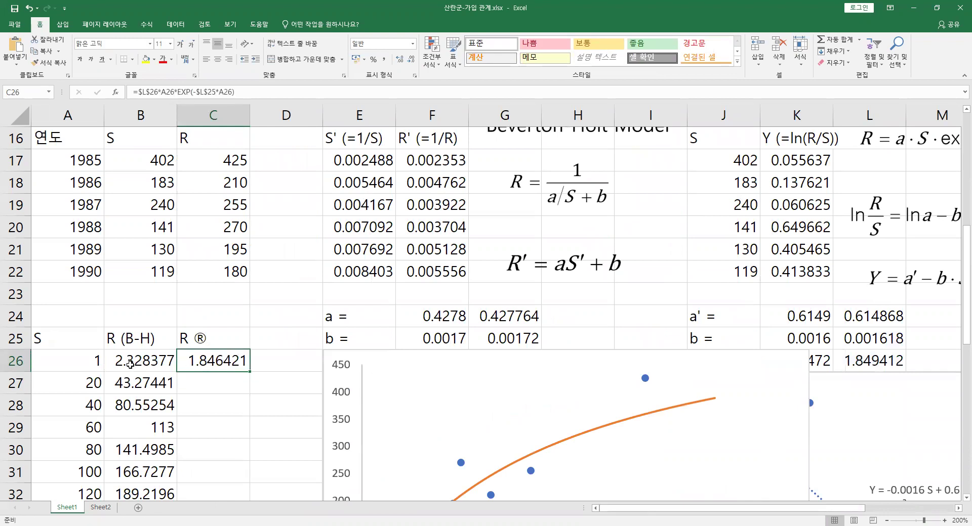
key("Left")
key("Left")
key("Right")
key("Right")
key("Right")
key("Left")
double_click(248, 373)
left_click(236, 383)
scroll(236, 351, "down", 6)
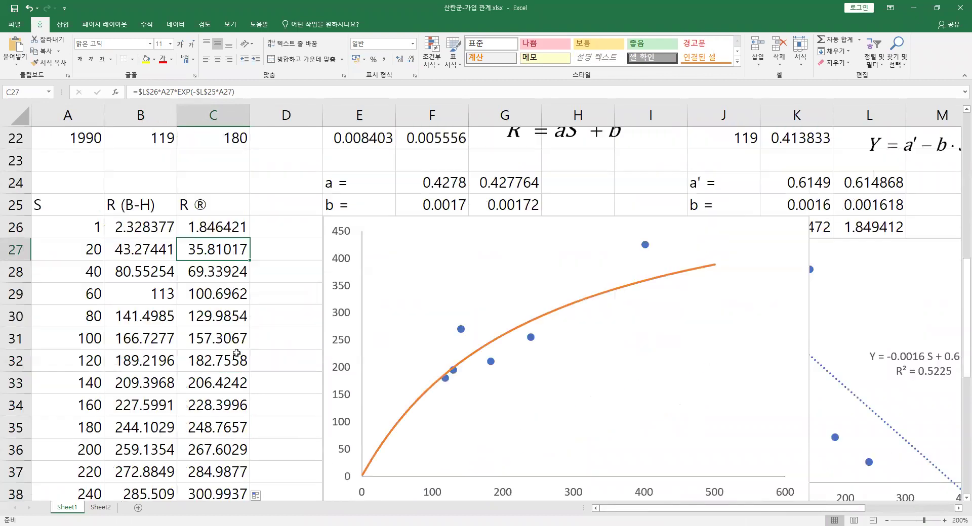
scroll(236, 350, "down", 2)
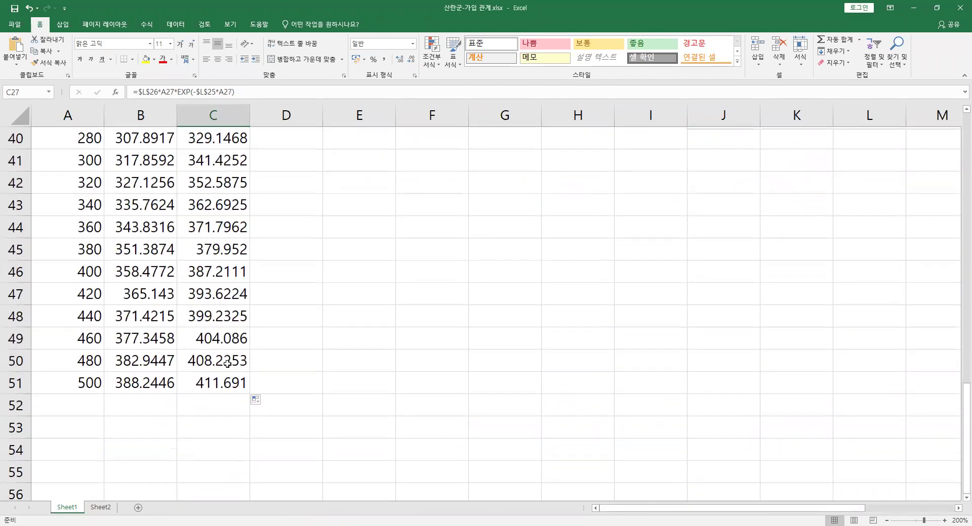
scroll(237, 354, "up", 6)
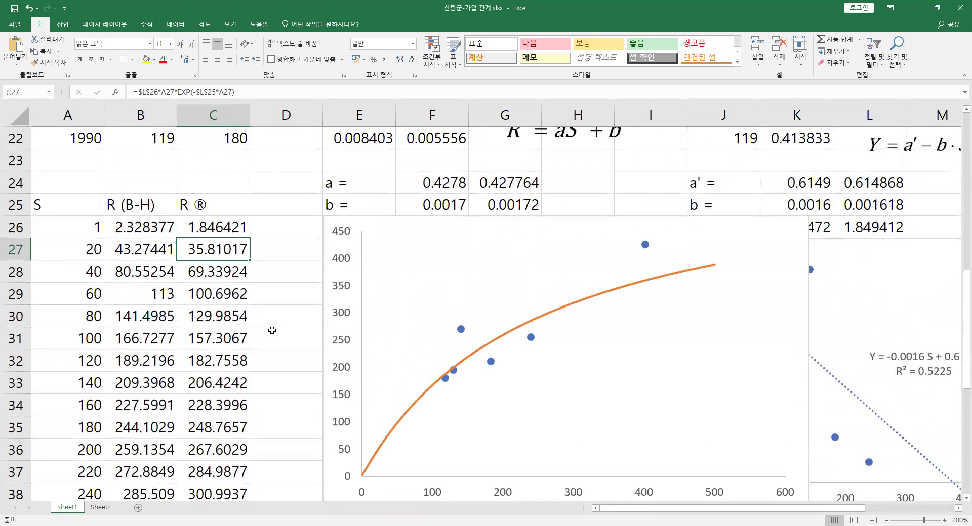
Step: Add a new series to the stock-recruitment scatter chart with the S values A26:A51 as its X values
scroll(344, 286, "down", 1)
left_click(339, 423)
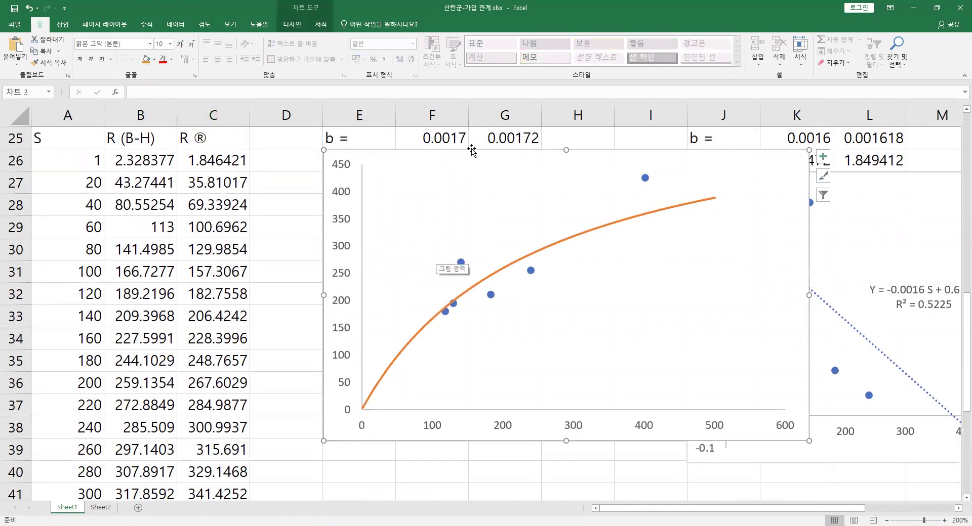
right_click(377, 162)
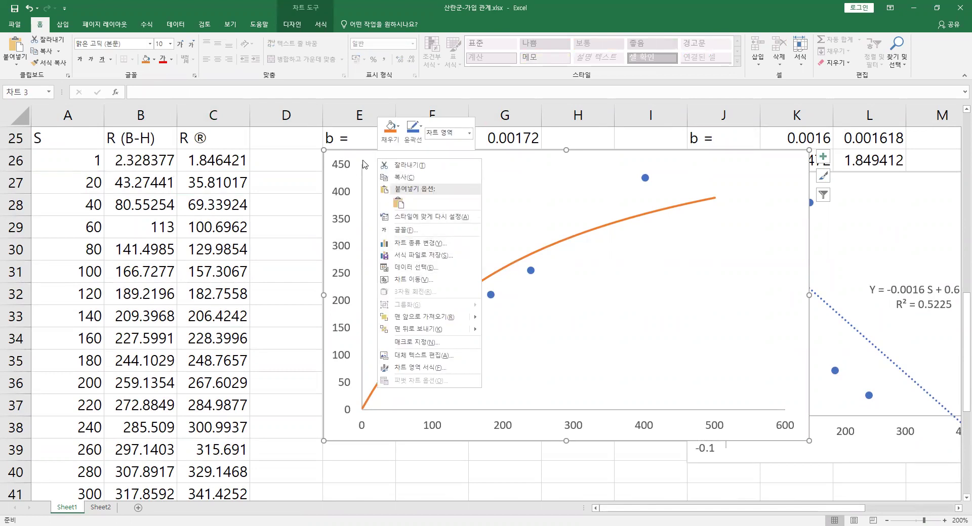
left_click(292, 25)
left_click(292, 25)
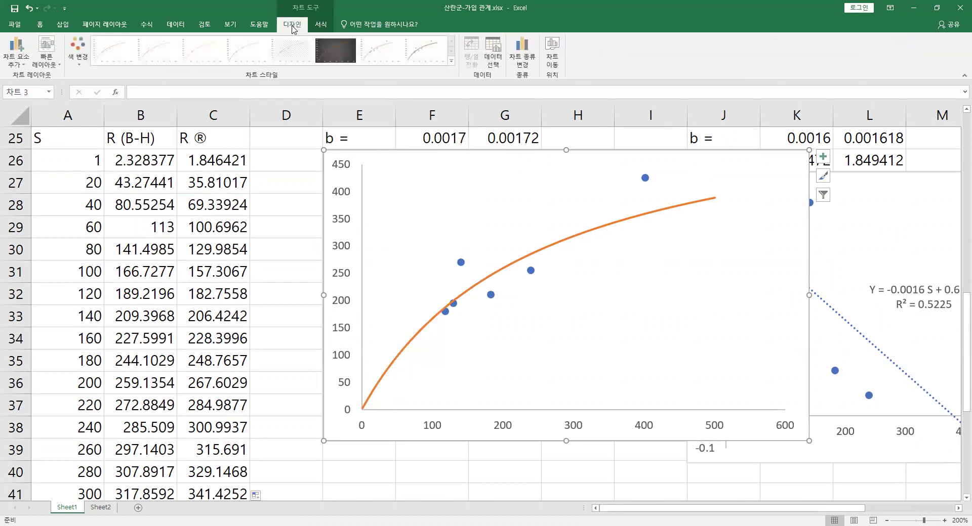
left_click(483, 60)
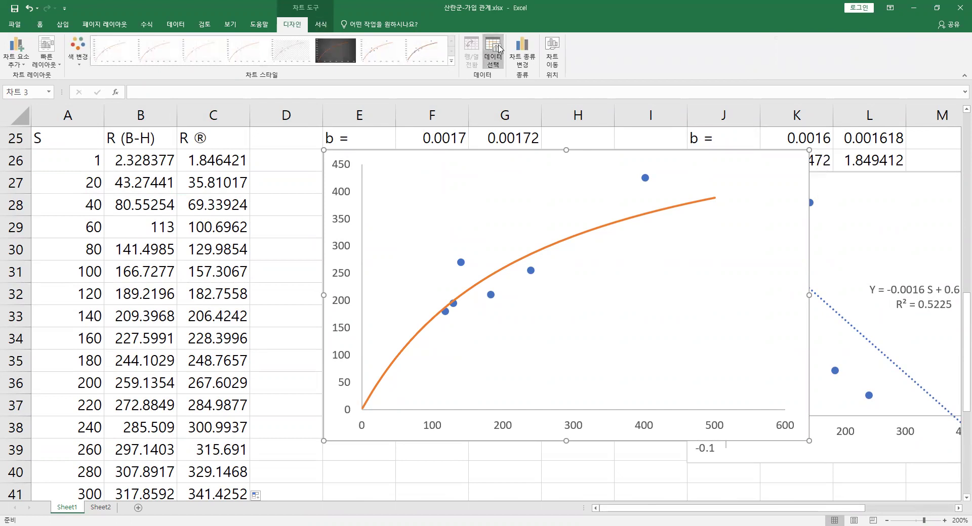
left_click(91, 254)
left_click(155, 268)
left_click(71, 166)
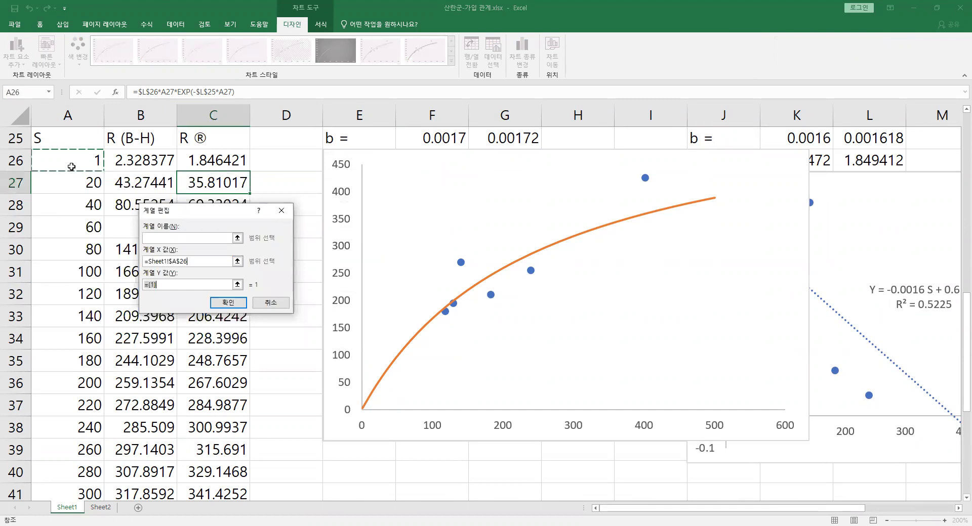
left_click_drag(72, 167, 63, 480)
Step: Set the new series' Y values to the Ricker predictions C26:C51 and apply the chart data changes
left_click(148, 285)
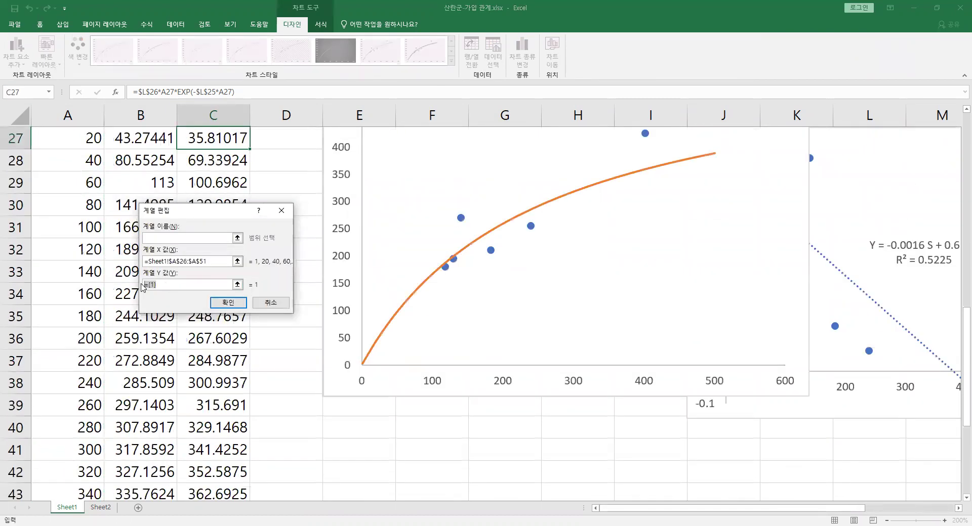
scroll(250, 133, "up", 1)
left_click(225, 185)
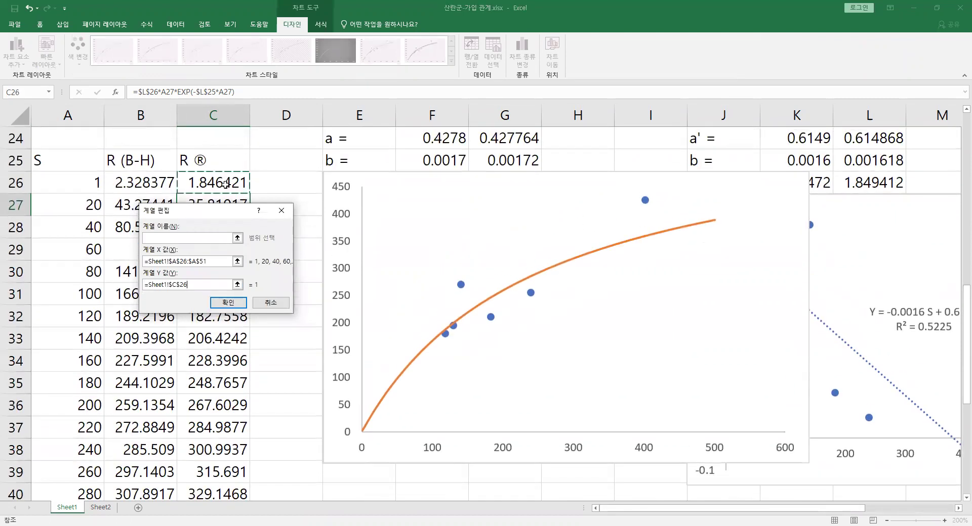
left_click_drag(225, 185, 207, 453)
left_click(235, 303)
left_click(316, 329)
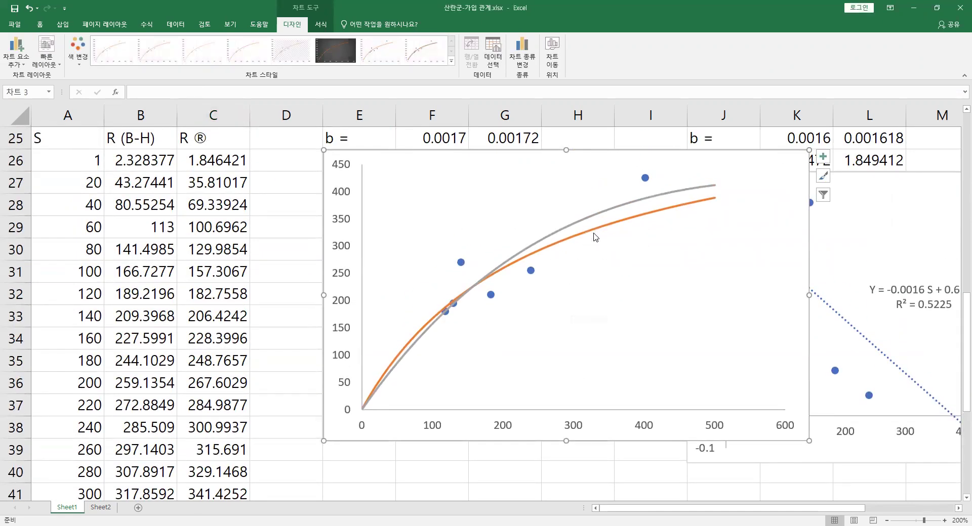
Step: Extend the S, R (B-H) and R ® columns down to S = 2000 in row 126
mouse_move(596, 233)
left_click(96, 294)
scroll(96, 276, "down", 2)
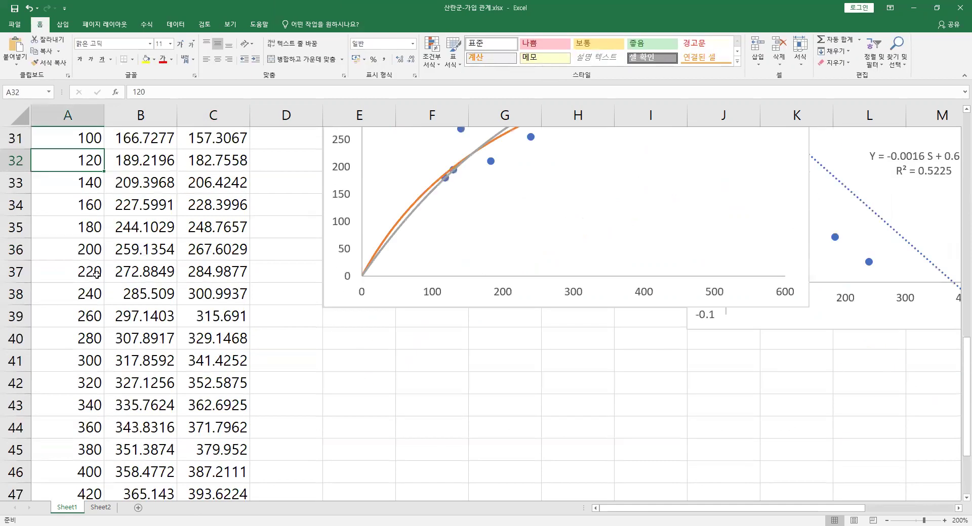
scroll(96, 273, "down", 4)
left_click_drag(96, 293, 309, 363)
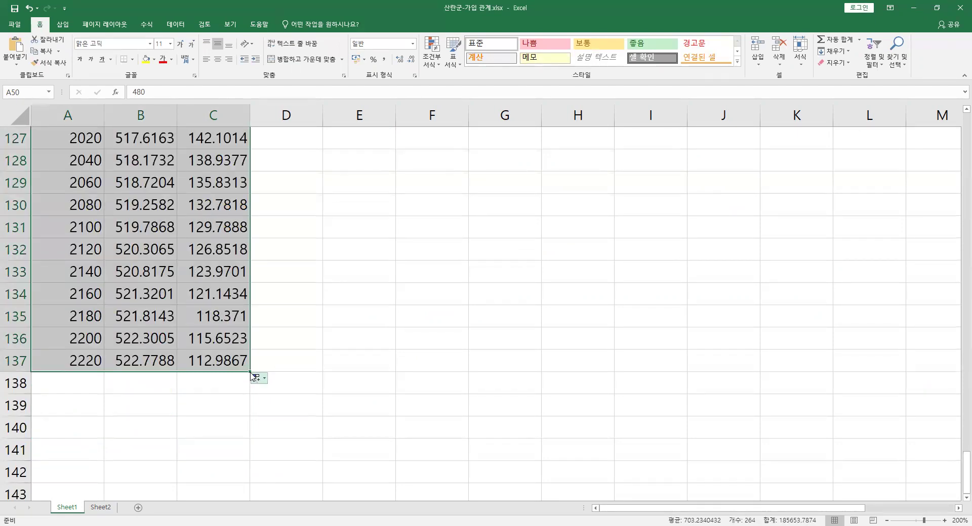
left_click_drag(250, 372, 250, 209)
left_click(336, 190)
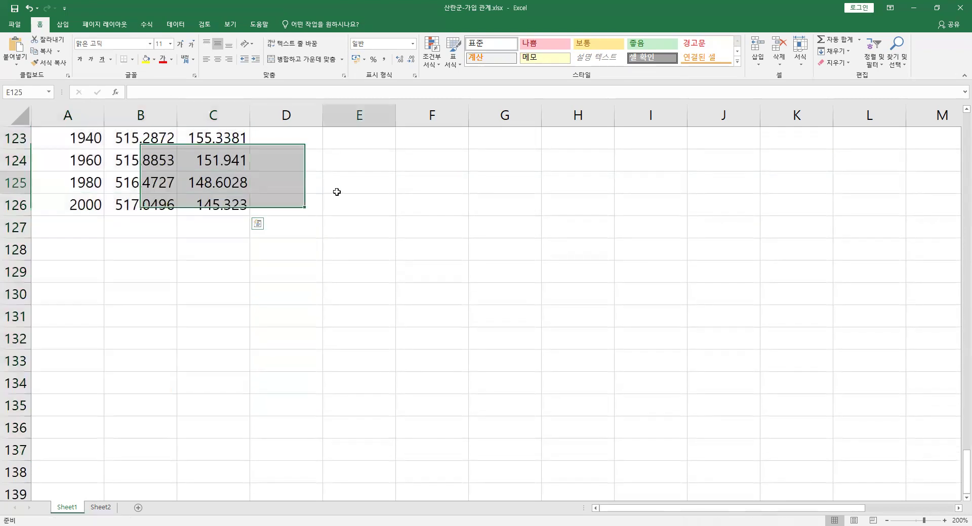
Step: Open the data source settings of the stock-recruitment scatter chart with the two prediction curves
scroll(323, 218, "up", 20)
scroll(668, 262, "up", 14)
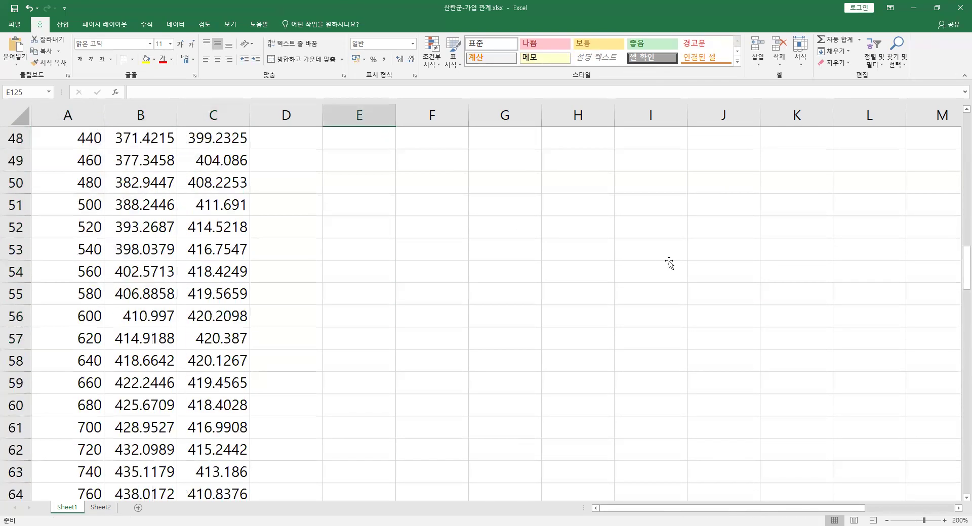
scroll(573, 251, "down", 1)
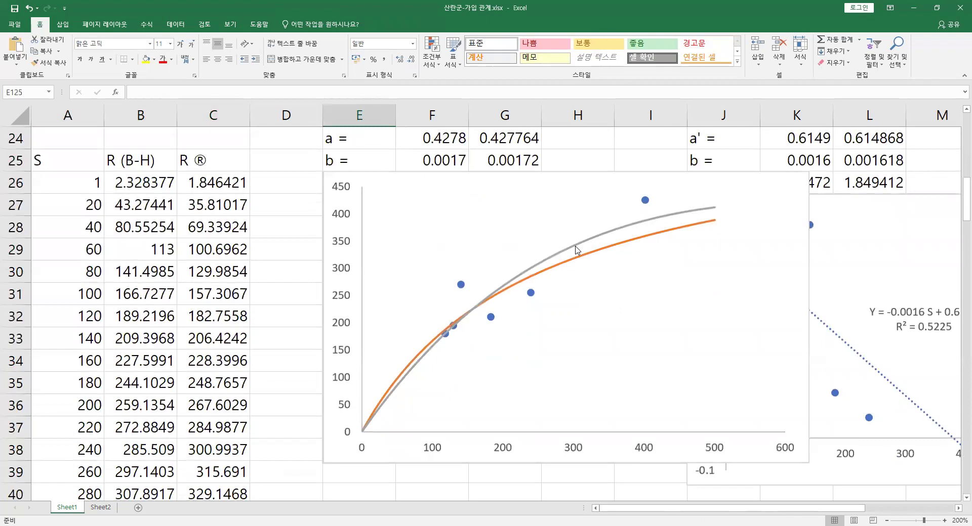
left_click(575, 249)
double_click(570, 247)
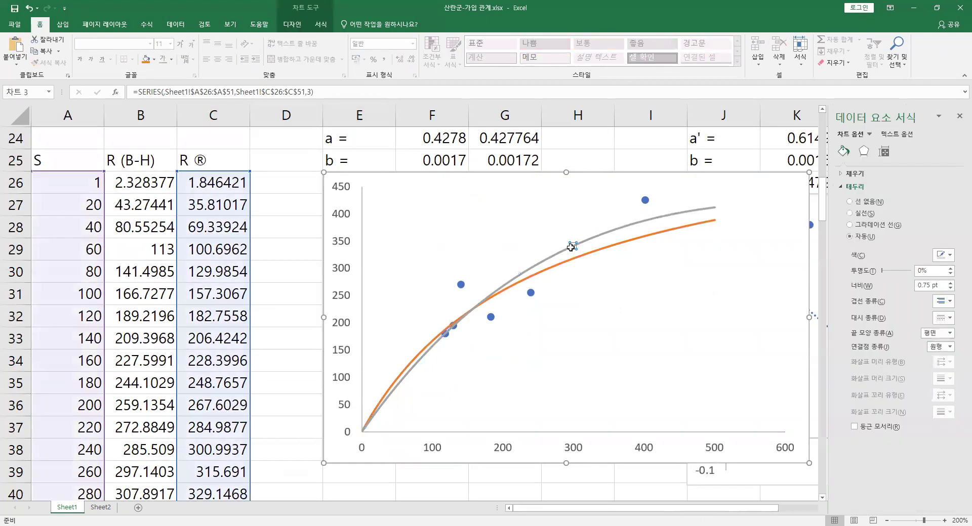
left_click(406, 183)
right_click(406, 181)
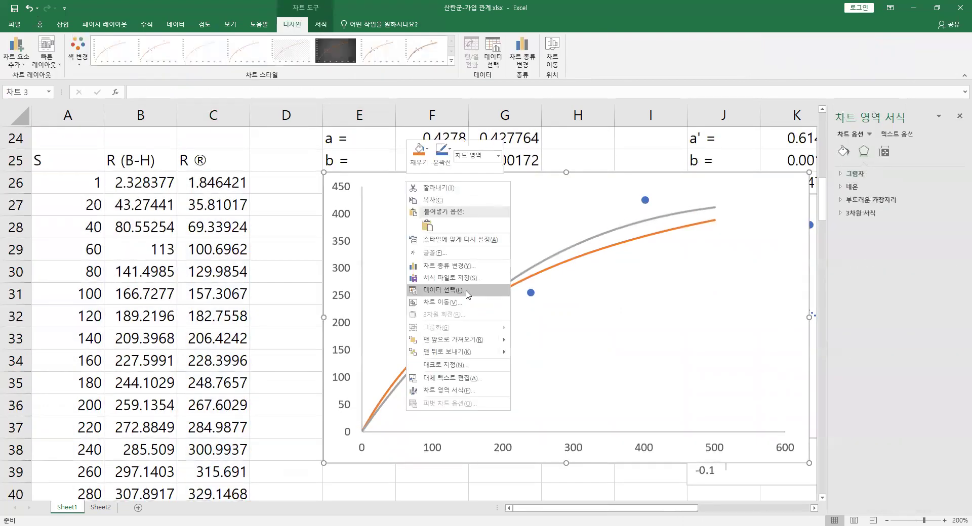
left_click(467, 294)
Step: Extend the Beverton-Holt series (계열2) to X values A26:A126 and Y values B26:B126
left_click(99, 279)
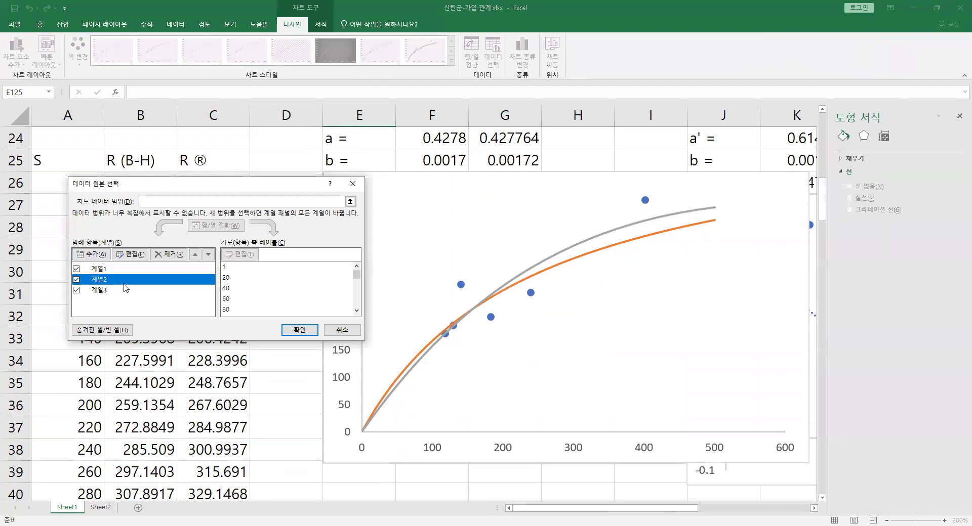
left_click(131, 256)
scroll(75, 281, "down", 4)
scroll(75, 281, "down", 17)
scroll(145, 447, "down", 9)
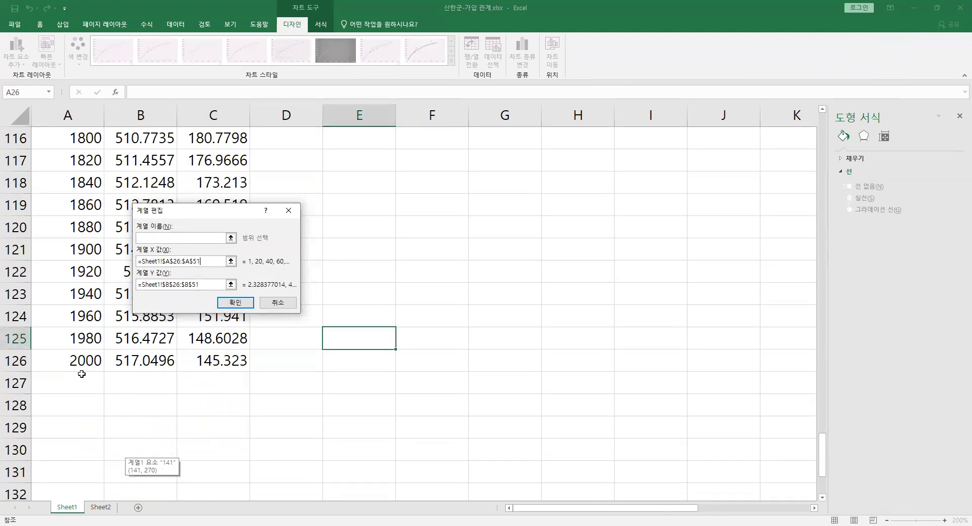
key("BackSpace")
key("BackSpace")
left_click(205, 285)
key("BackSpace")
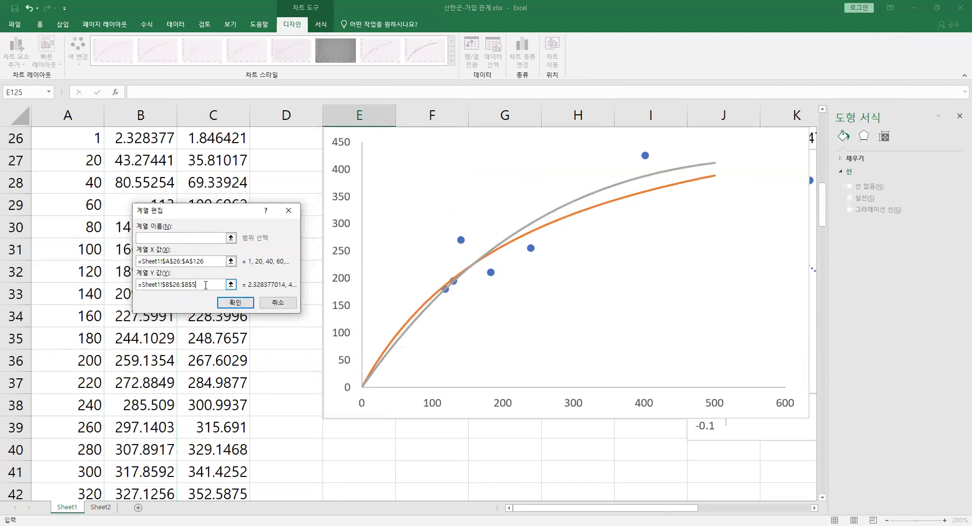
type("126")
left_click(235, 302)
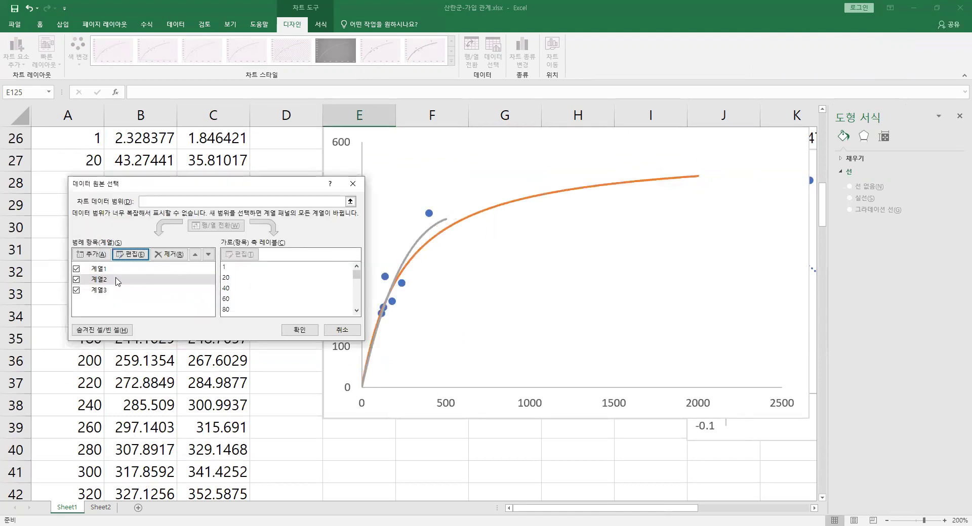
Step: Extend the Ricker series (계열3) to X values A26:A126 and Y values C26:C126, and apply the chart data changes
left_click(100, 290)
left_click(128, 255)
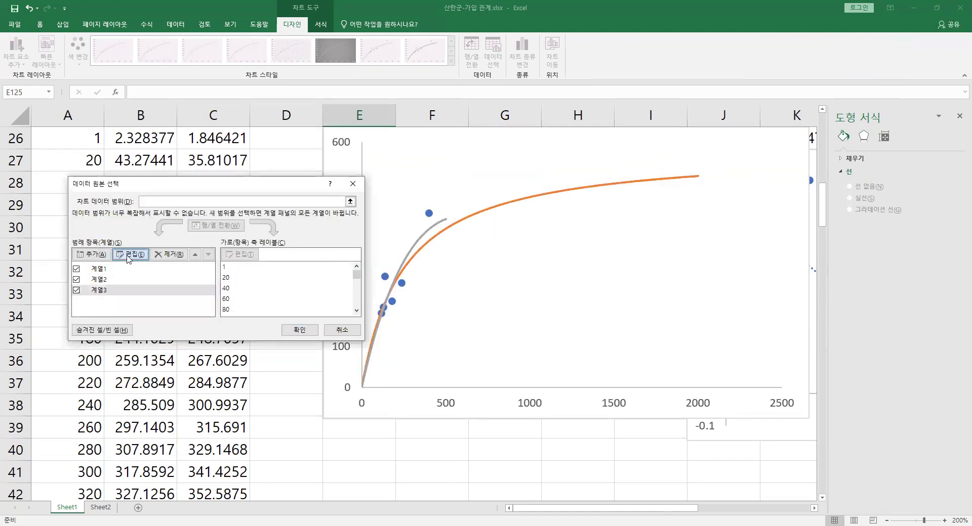
left_click(202, 262)
key("BackSpace")
key("BackSpace")
type("126")
left_click(210, 286)
key("BackSpace")
key("BackSpace")
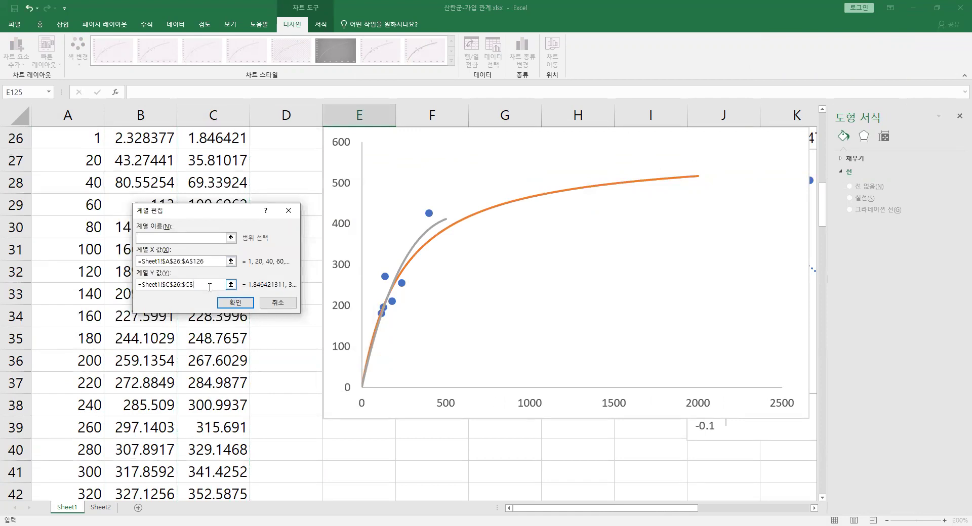
left_click(232, 305)
left_click(304, 329)
Step: Close the formatting pane and examine the extended Beverton-Holt and Ricker curves against the observed points
scroll(259, 292, "up", 1)
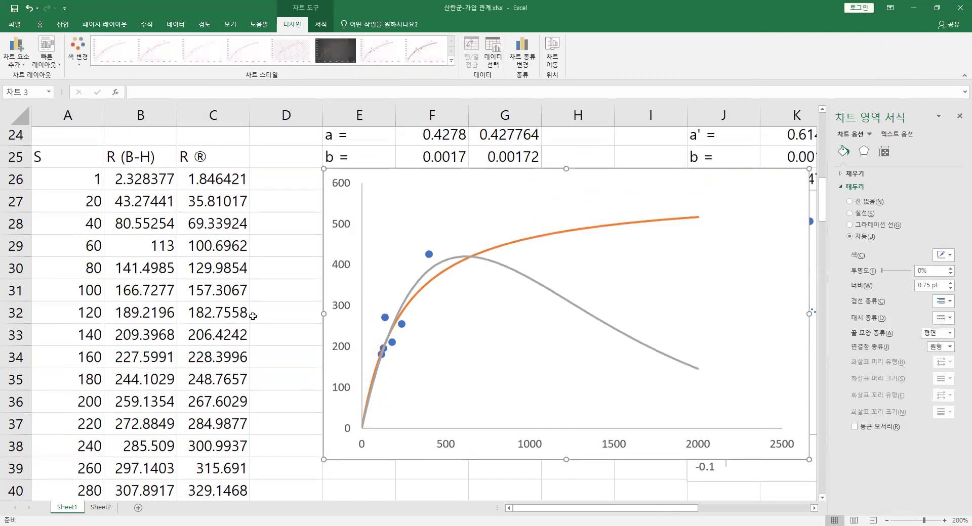
scroll(260, 293, "up", 1)
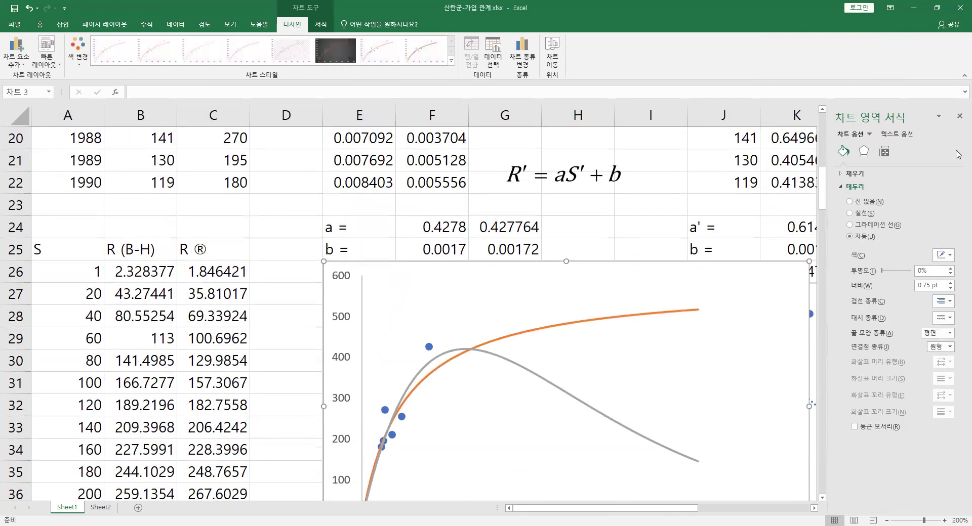
left_click(959, 116)
left_click(662, 312)
scroll(703, 297, "down", 1)
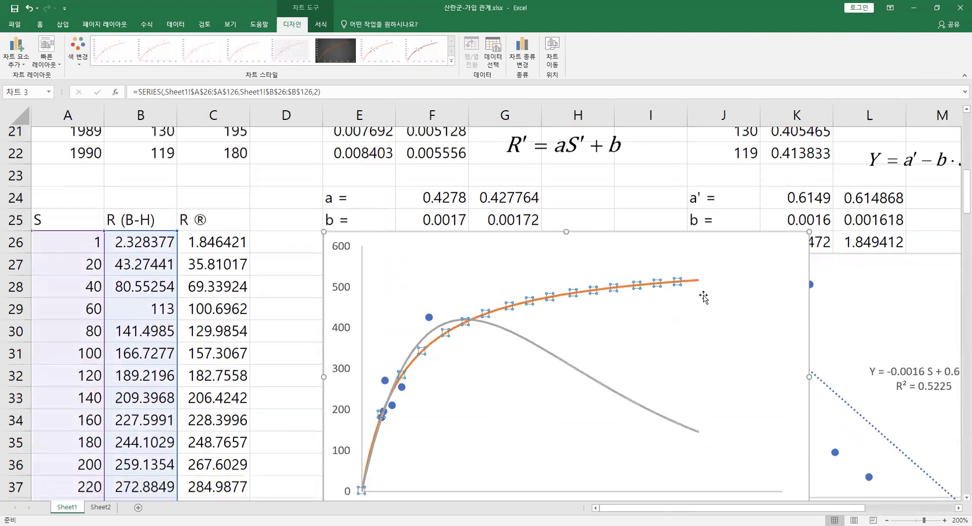
scroll(704, 297, "down", 3)
scroll(690, 299, "up", 1)
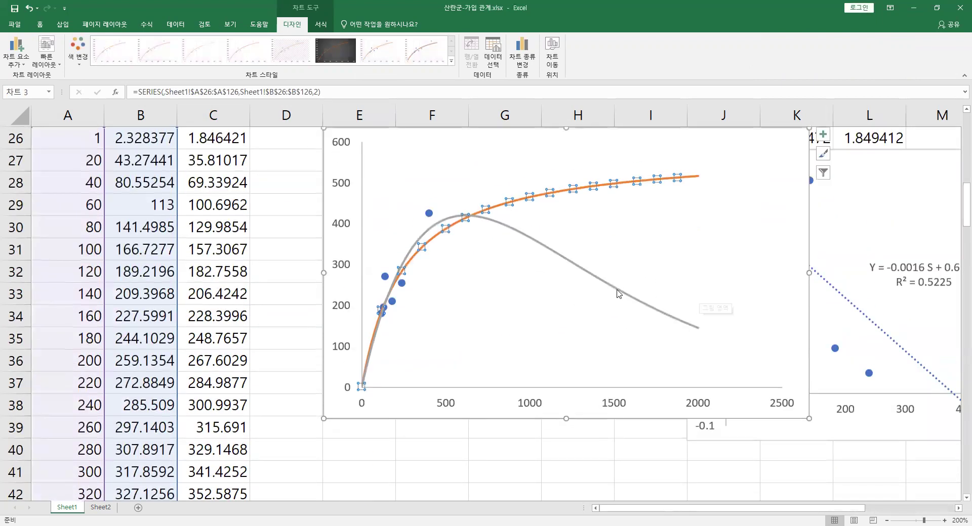
left_click(617, 294)
Step: Set the maximum of the chart's horizontal axis to 2000
double_click(717, 402)
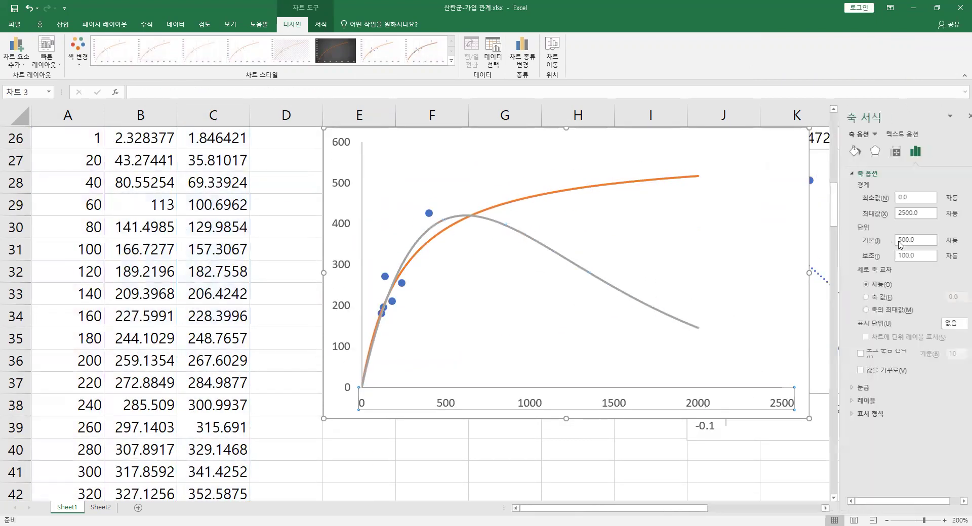
left_click(896, 213)
type("200")
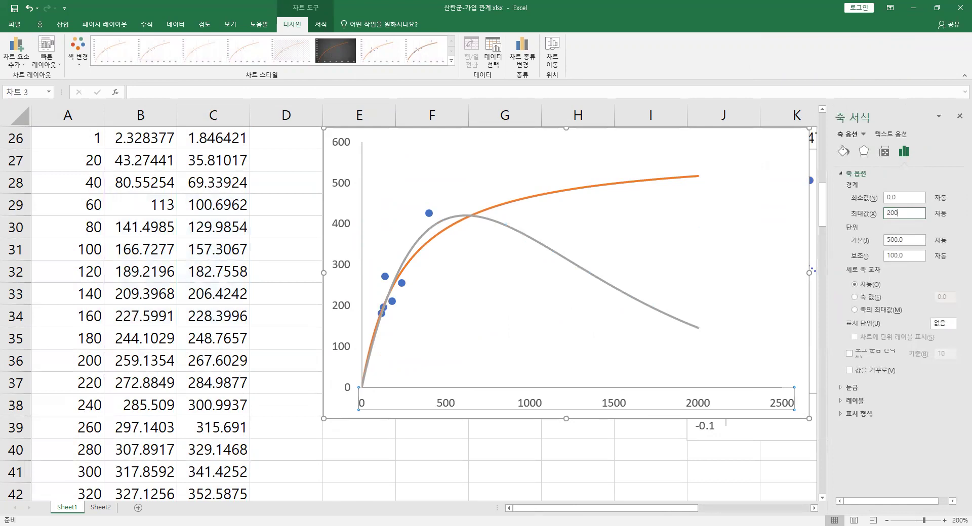
key("Return")
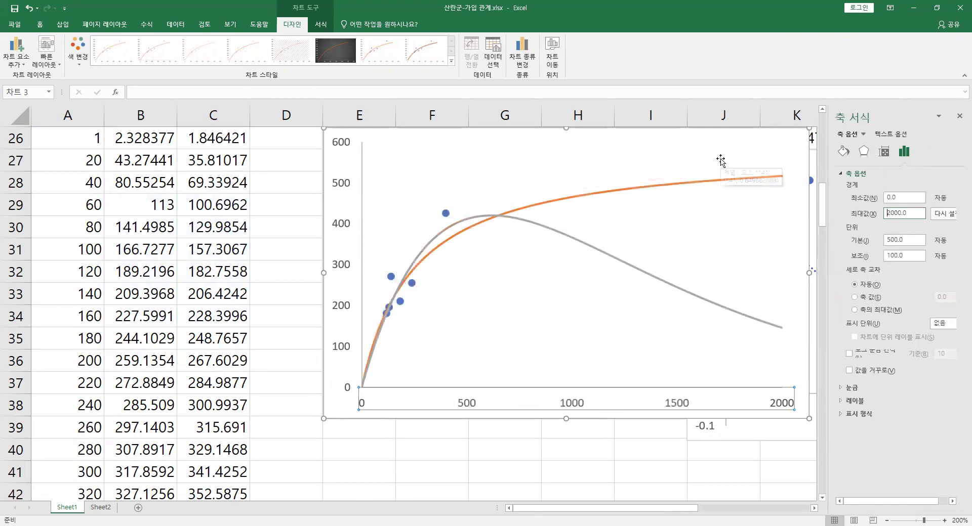
left_click(448, 140)
left_click(448, 140)
scroll(328, 208, "up", 1)
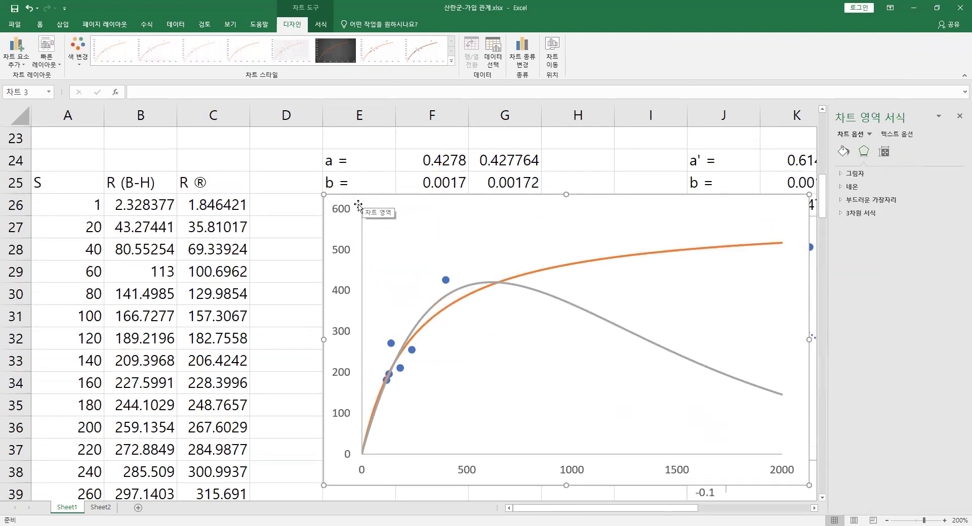
Step: Open the AutoCorrect settings from the proofing section of the program options
left_click(205, 186)
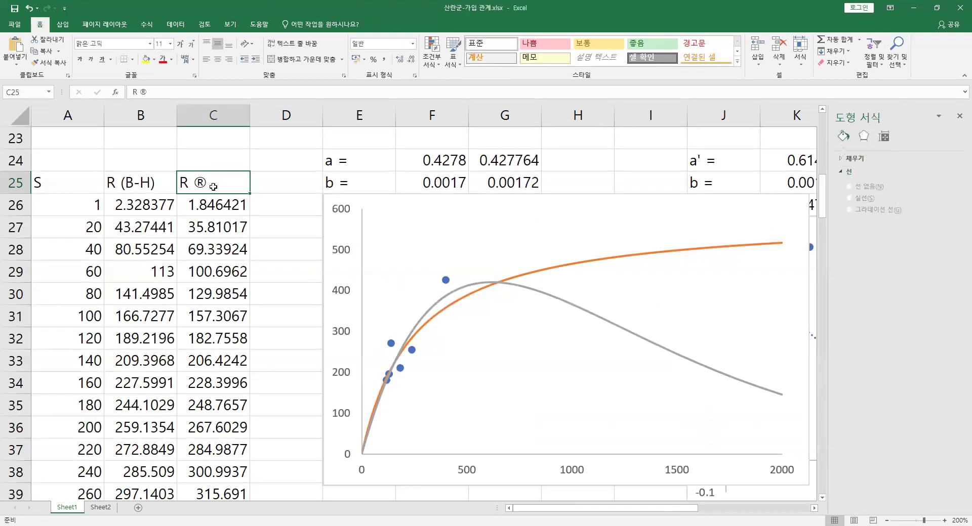
left_click(16, 24)
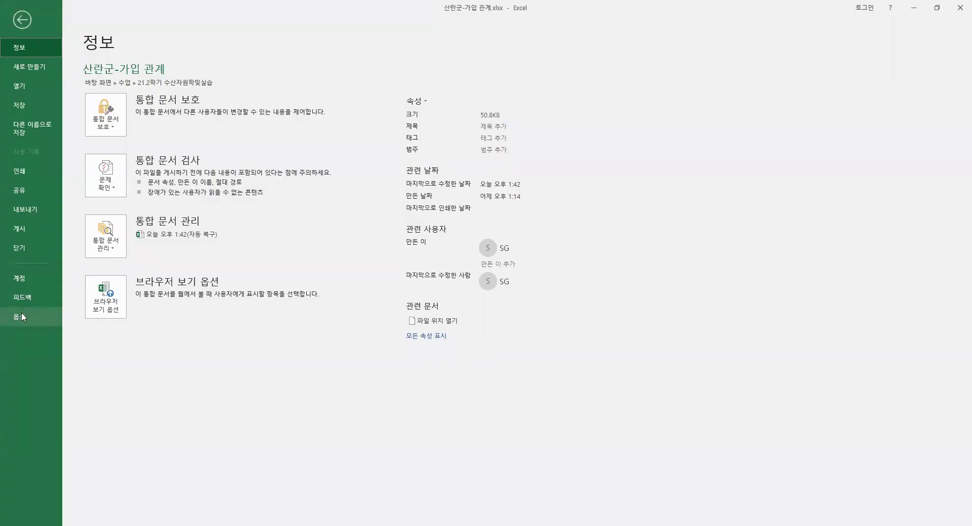
left_click(22, 315)
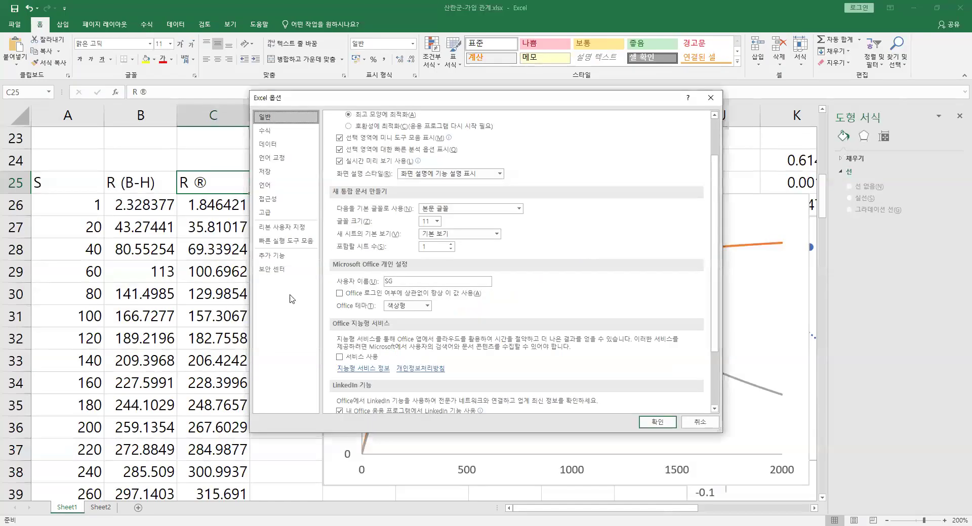
scroll(610, 273, "down", 3)
scroll(610, 273, "up", 5)
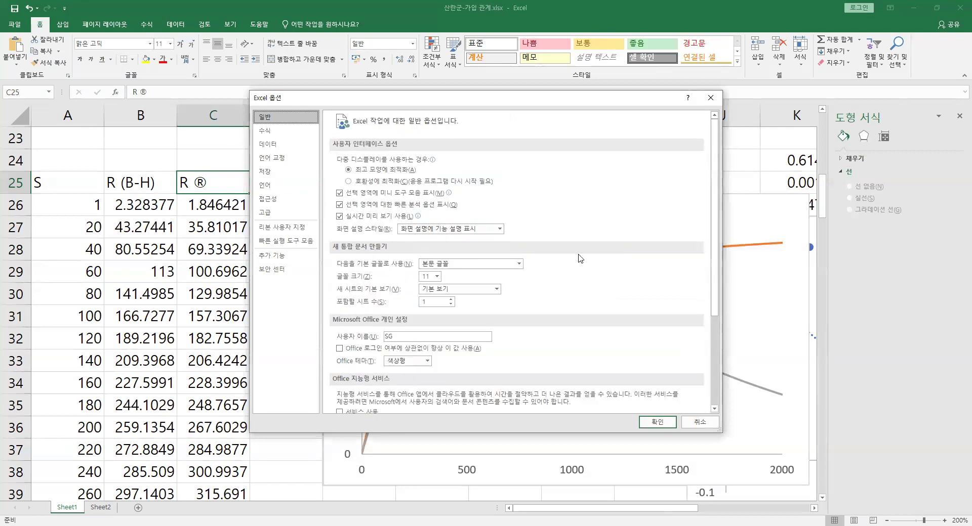
left_click(278, 156)
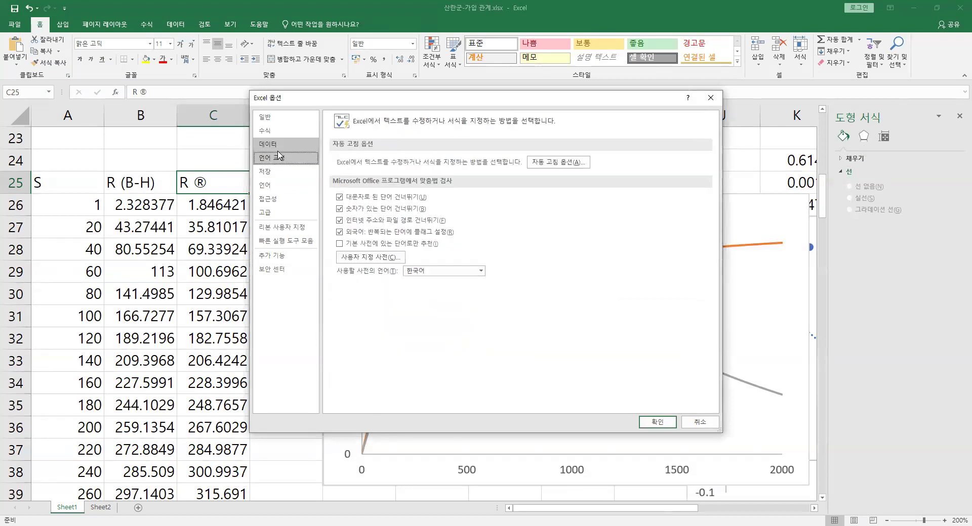
left_click(559, 163)
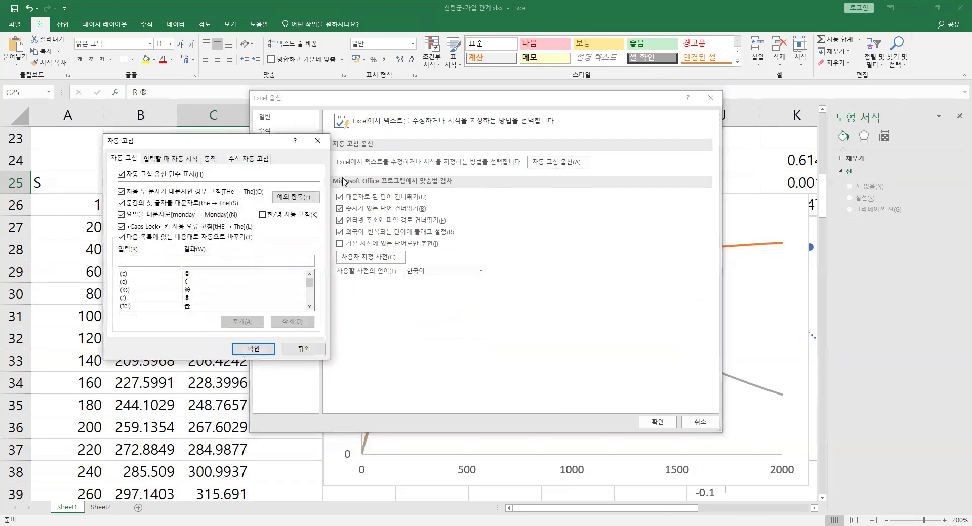
Step: Delete the AutoCorrect entry that replaces (r) with ® and confirm the options
left_click(318, 141)
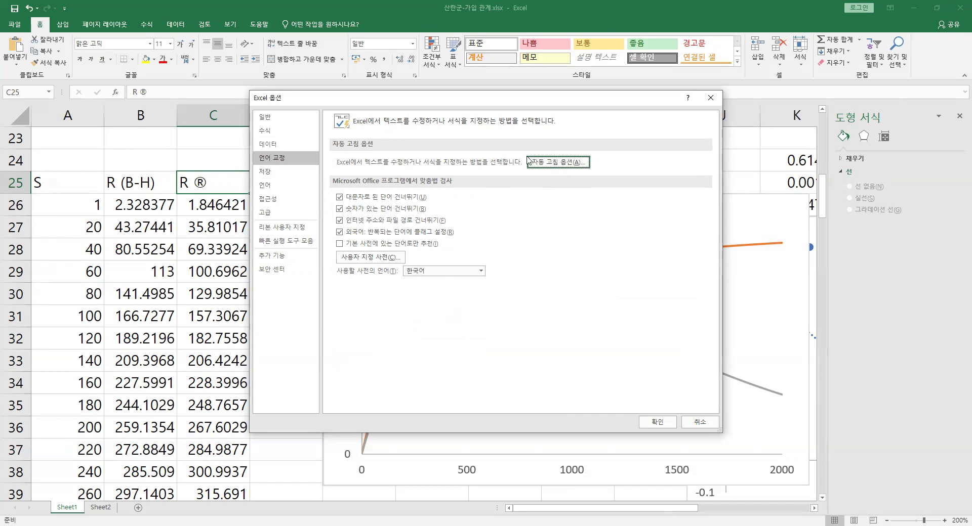
left_click(557, 163)
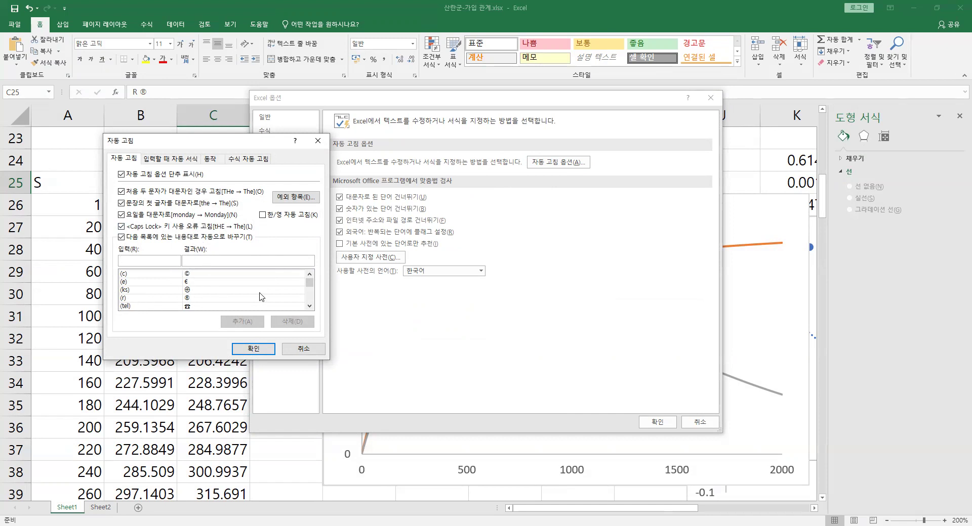
left_click(205, 301)
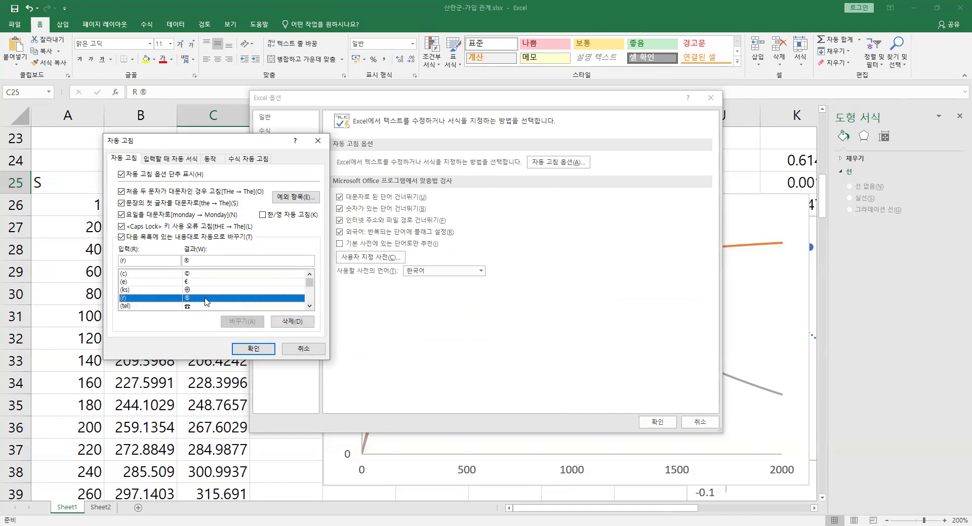
left_click(292, 322)
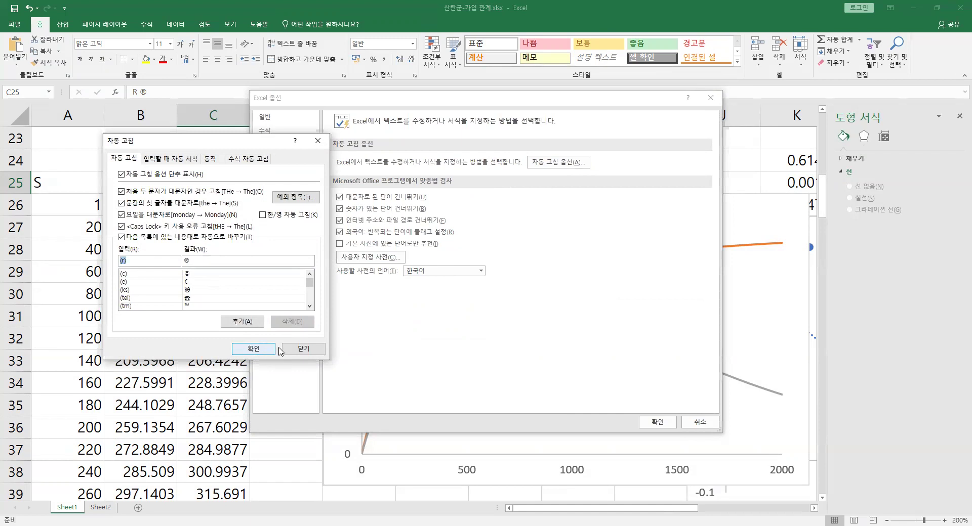
left_click(261, 353)
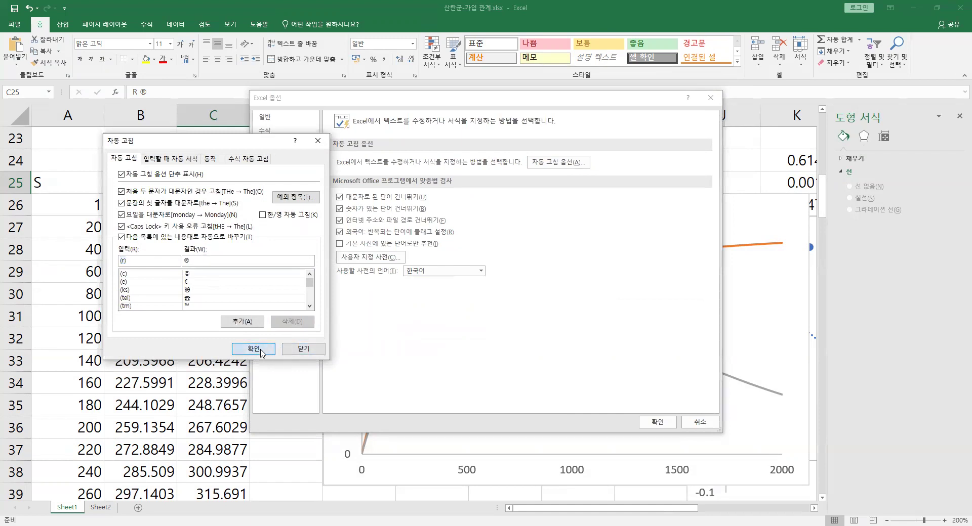
left_click(658, 423)
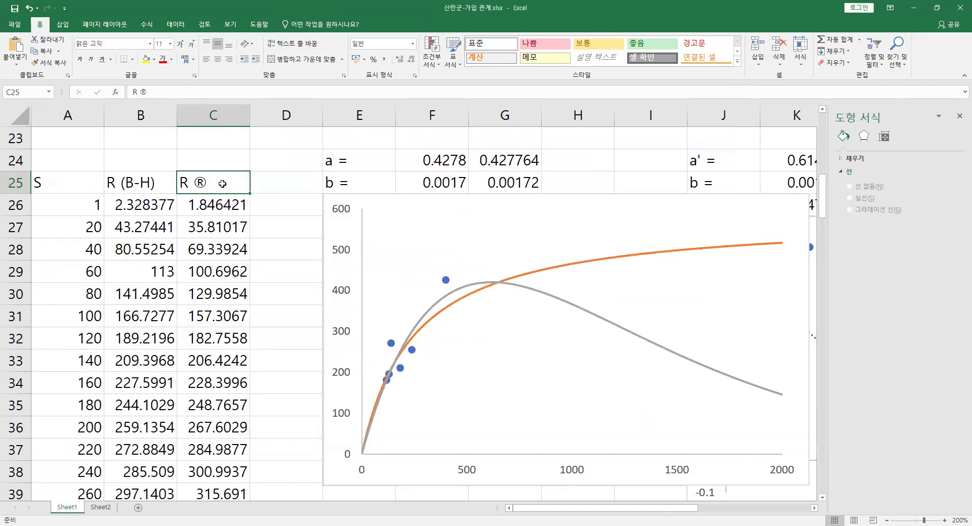
Step: Change the Ricker column heading in C25 to "R (R)"
key("BackSpace")
type("(R")
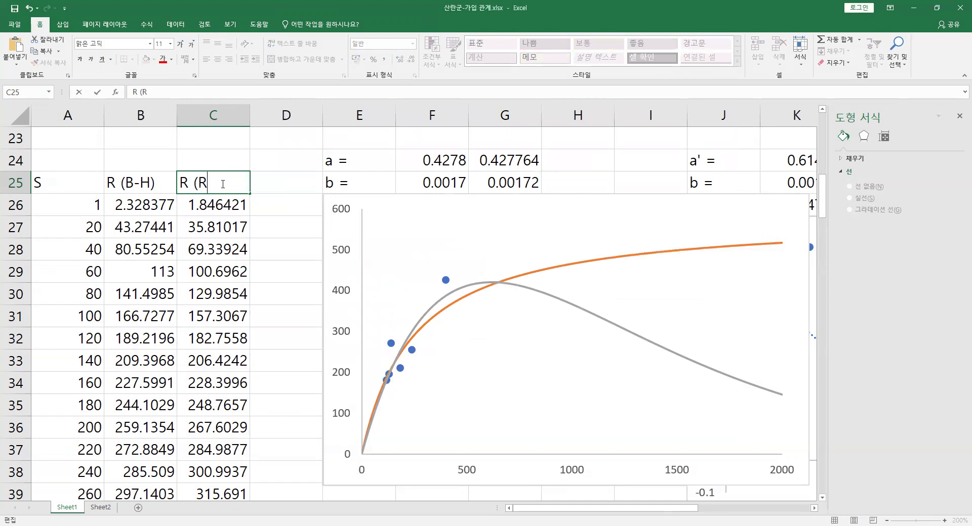
key("Return")
mouse_move(222, 183)
left_mouse_down()
mouse_move(234, 182)
mouse_move(95, 185)
mouse_move(256, 178)
mouse_move(238, 183)
left_mouse_up()
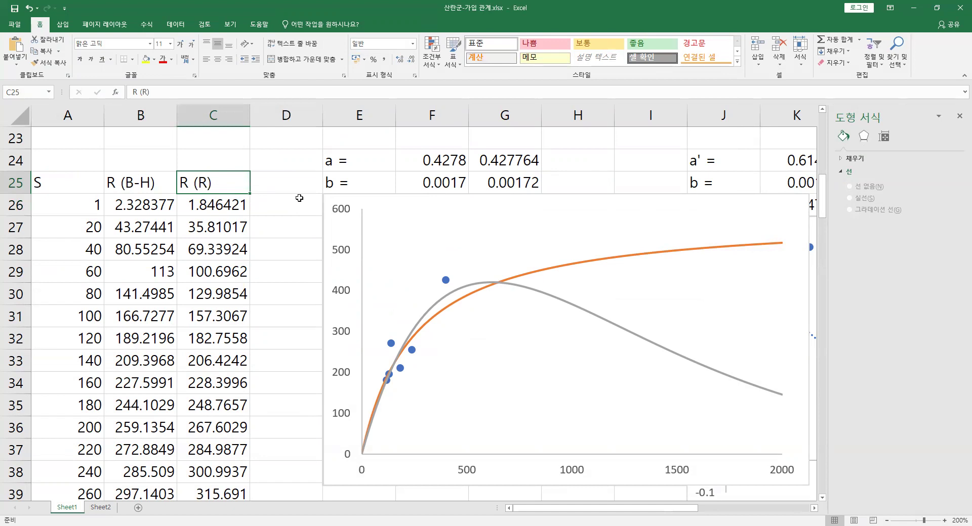
scroll(299, 197, "down", 2)
scroll(283, 233, "up", 2)
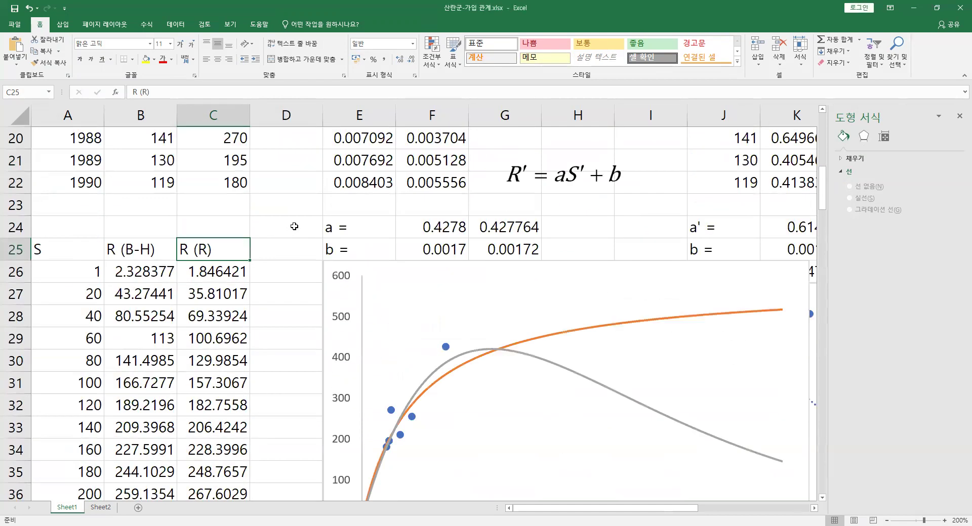
scroll(294, 226, "up", 3)
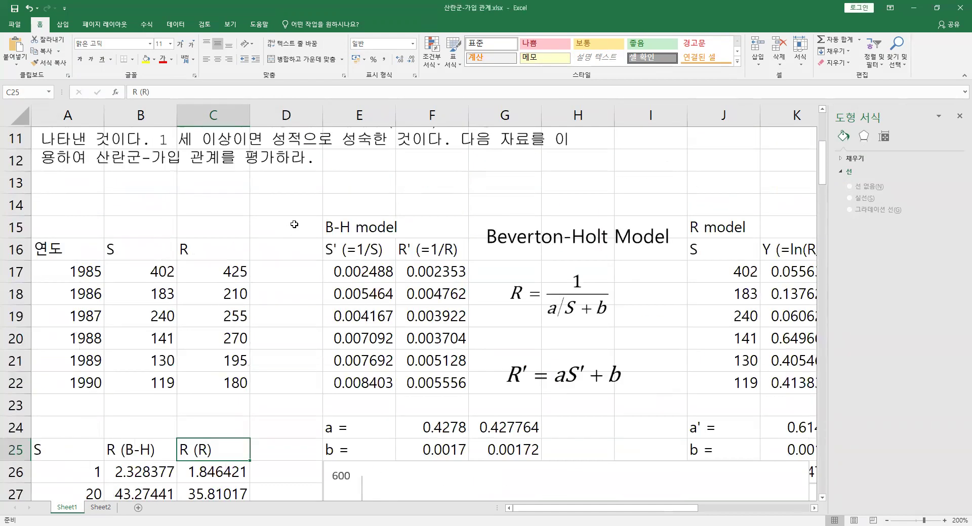
scroll(294, 224, "up", 4)
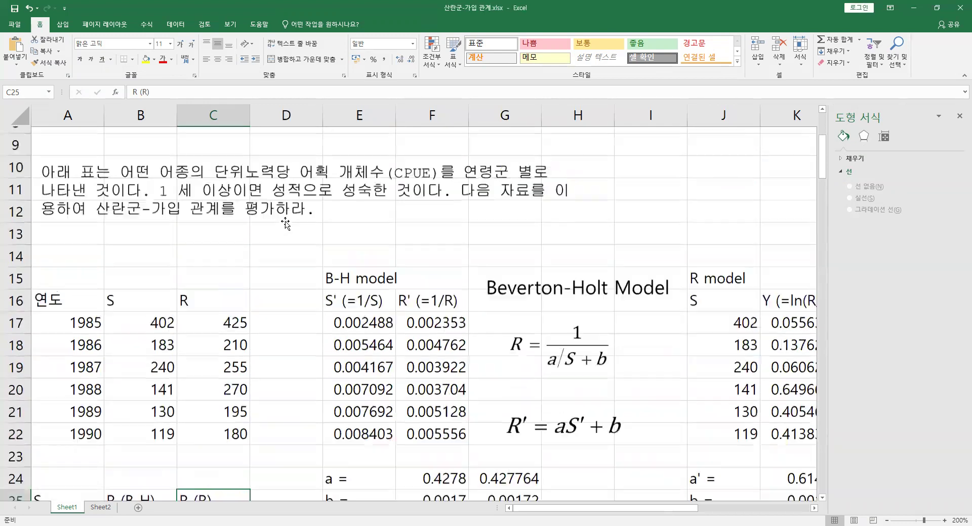
Step: Move the chart with the observed points and both predicted curves to columns A–G, starting at row 37
scroll(285, 221, "down", 3)
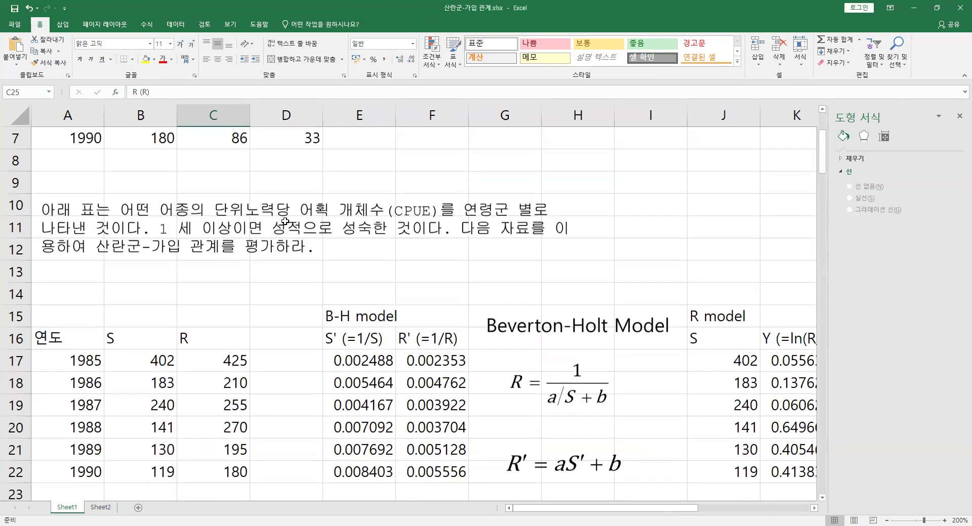
scroll(287, 218, "down", 5)
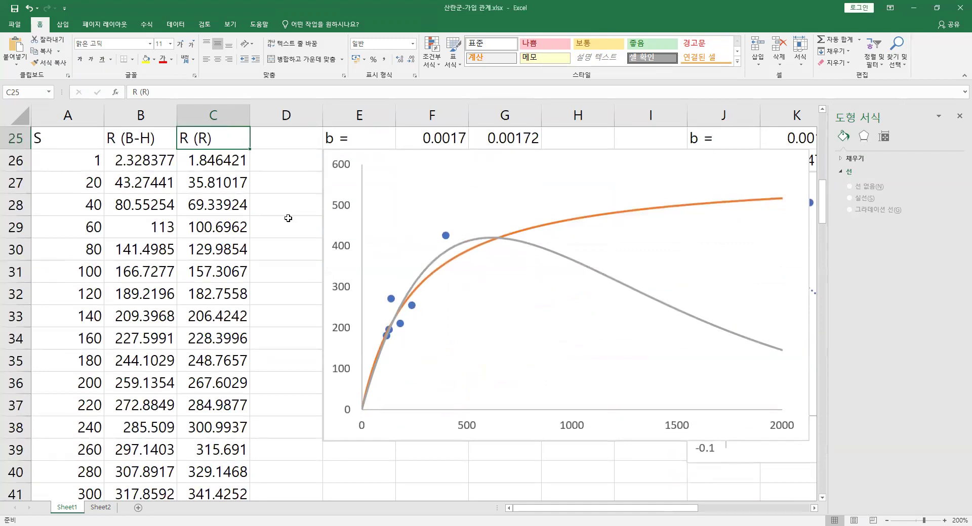
scroll(290, 220, "up", 7)
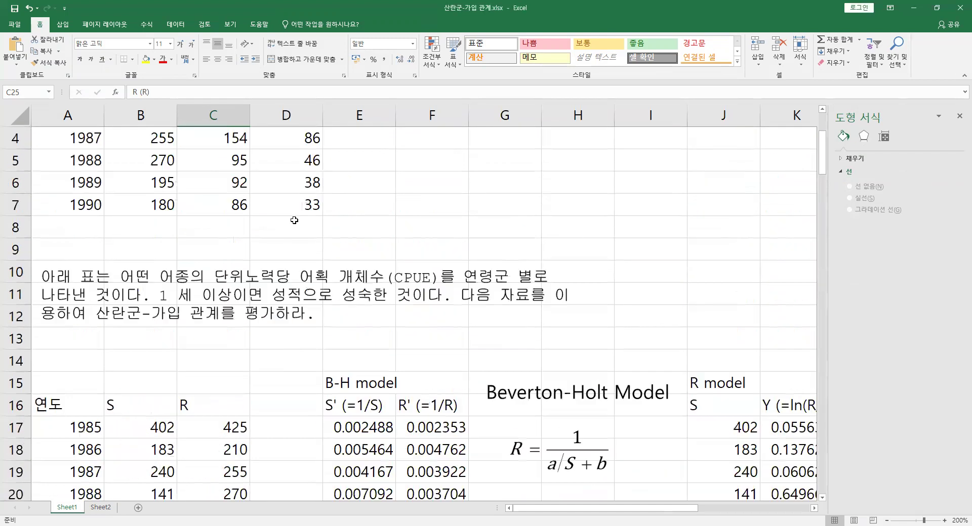
scroll(292, 219, "down", 6)
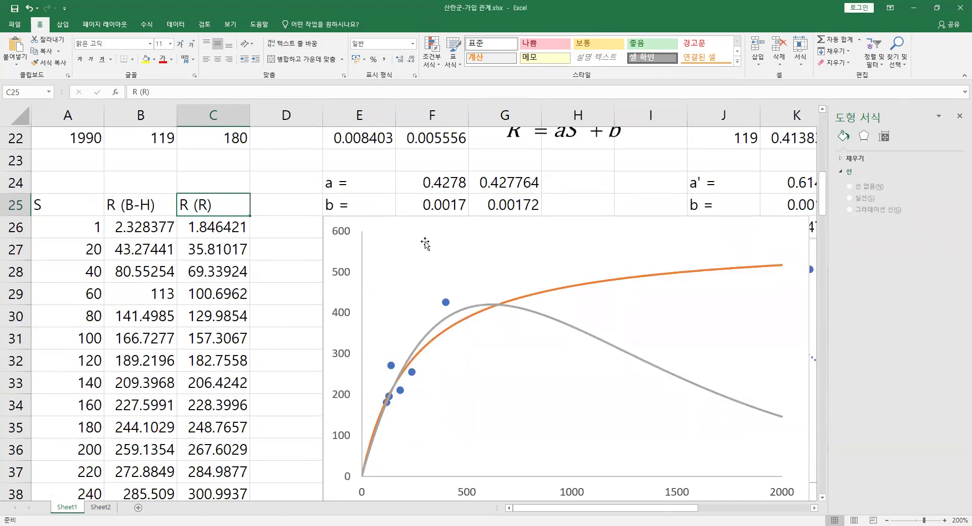
left_click_drag(379, 224, 29, 241)
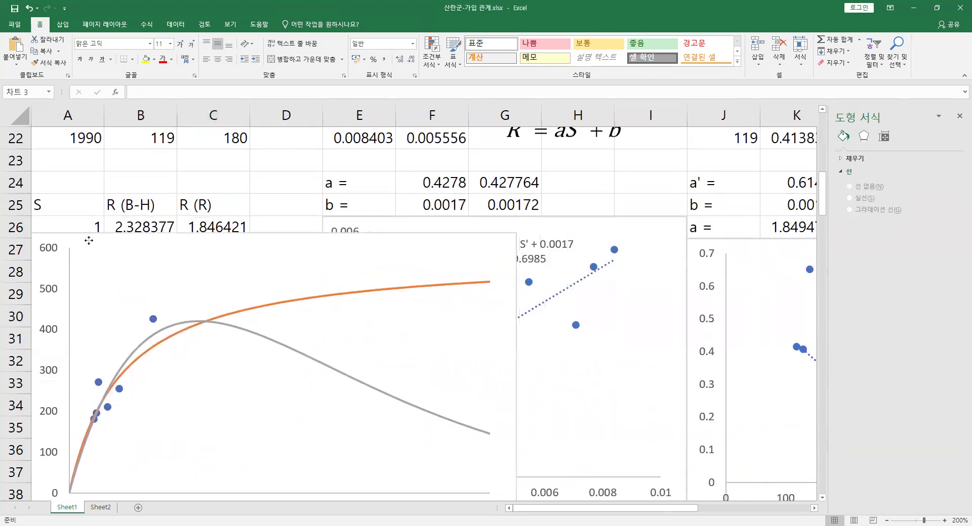
scroll(198, 324, "down", 2)
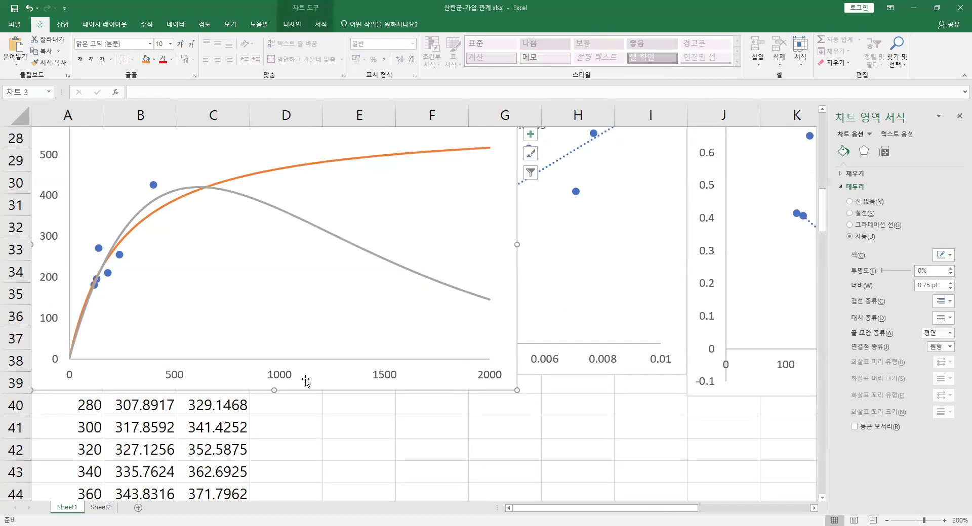
left_click_drag(514, 275, 510, 474)
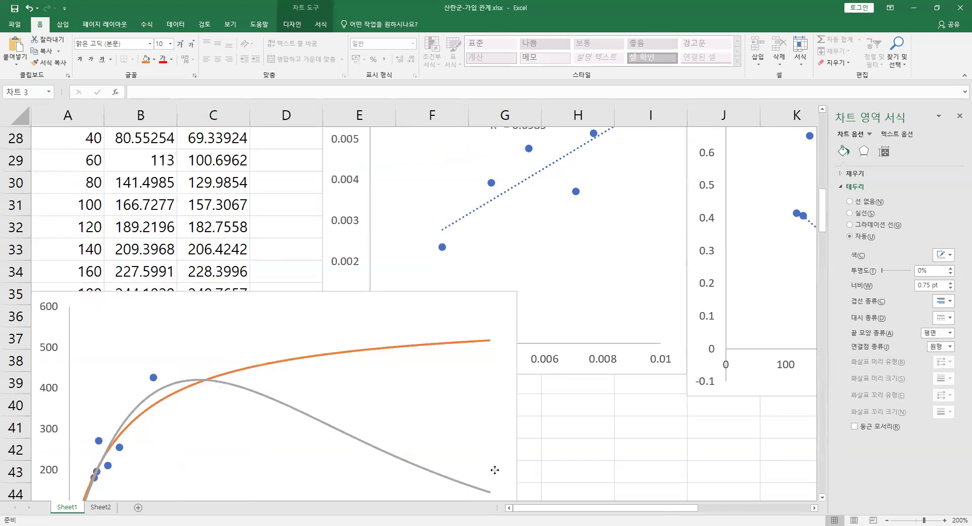
left_click_drag(508, 334, 494, 412)
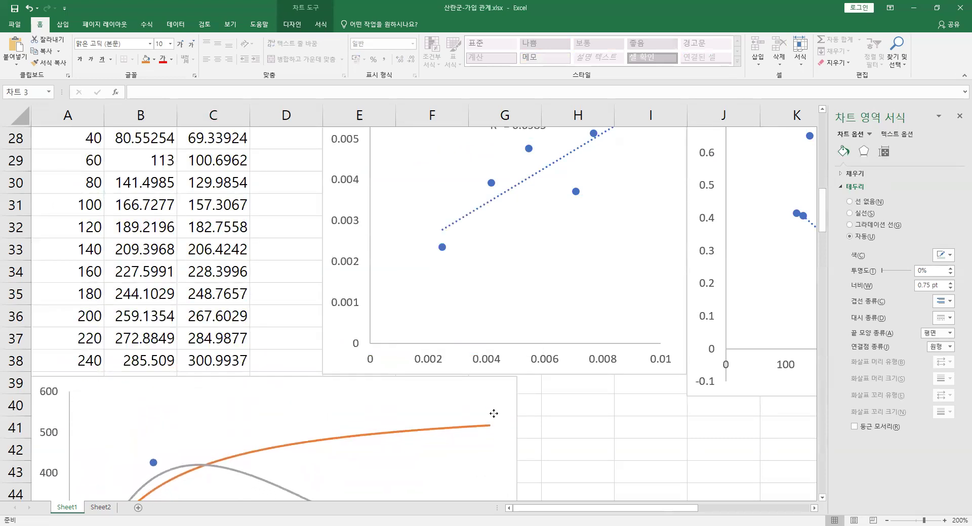
scroll(496, 408, "down", 3)
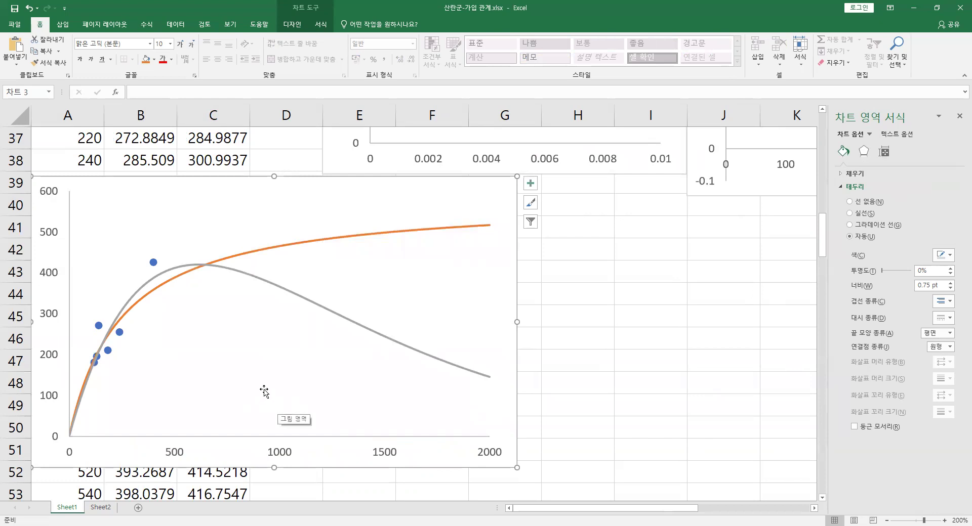
left_click(281, 441)
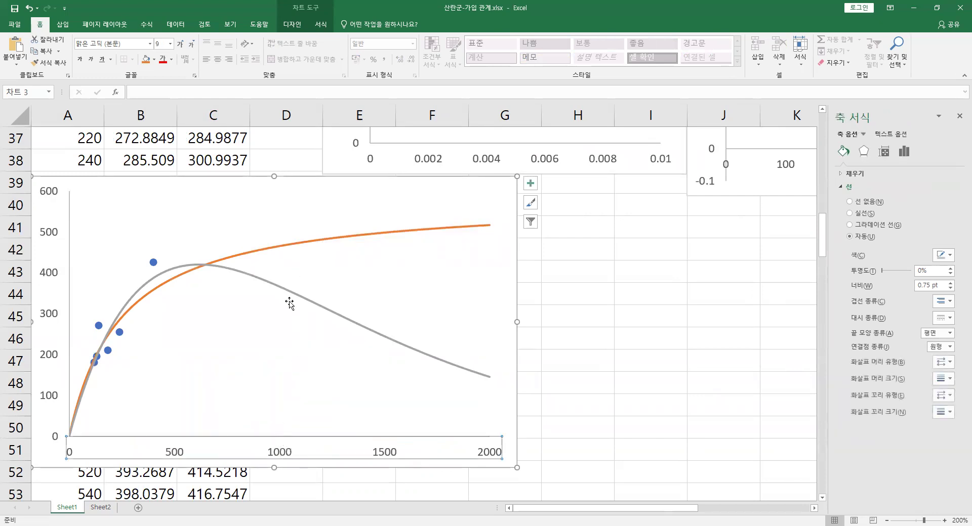
mouse_move(291, 297)
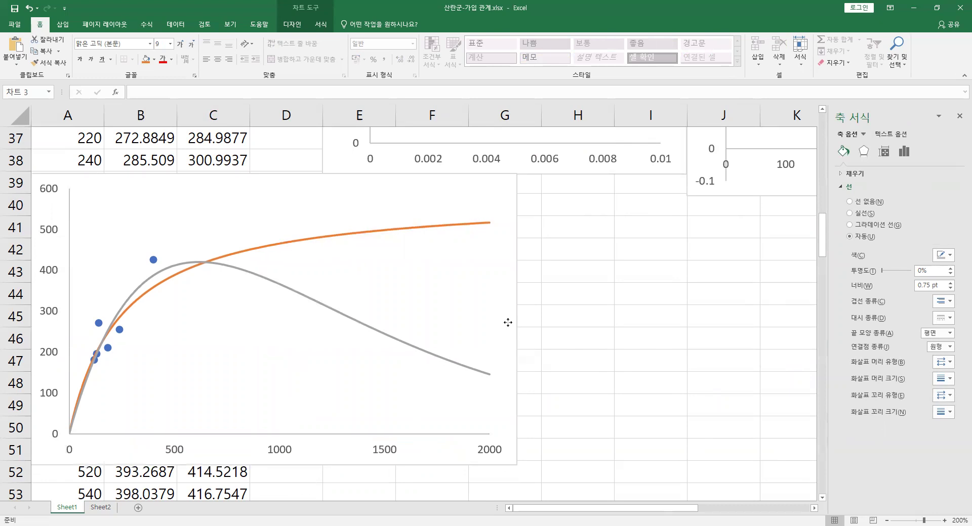
left_click_drag(505, 334, 503, 290)
Step: Examine the Beverton-Holt and Ricker predictions at S = 1000 alongside the curve chart and source tables
scroll(282, 346, "down", 8)
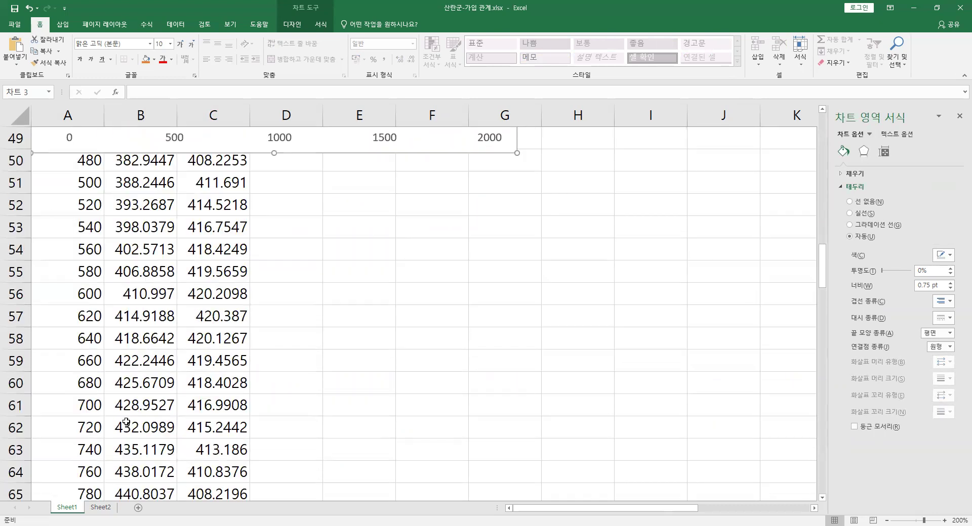
scroll(128, 416, "down", 1)
left_click(96, 405)
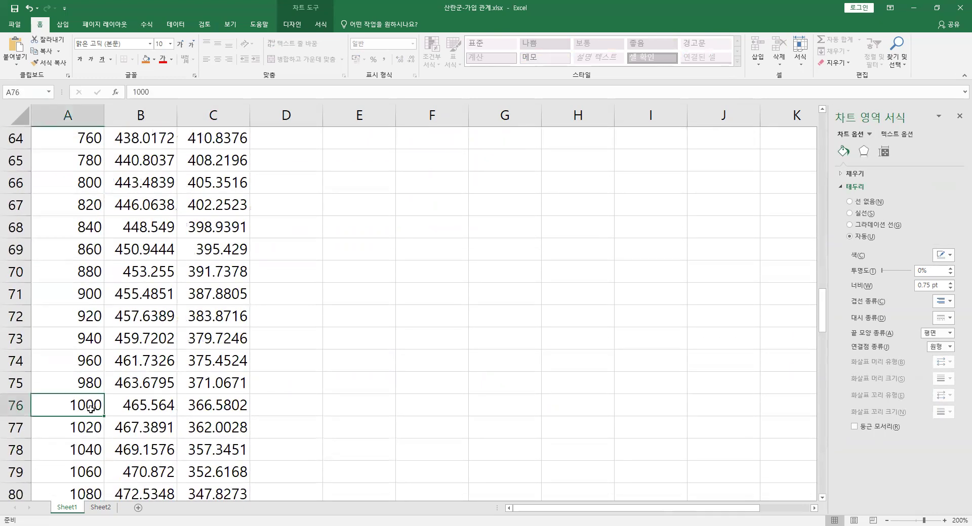
left_click(159, 402)
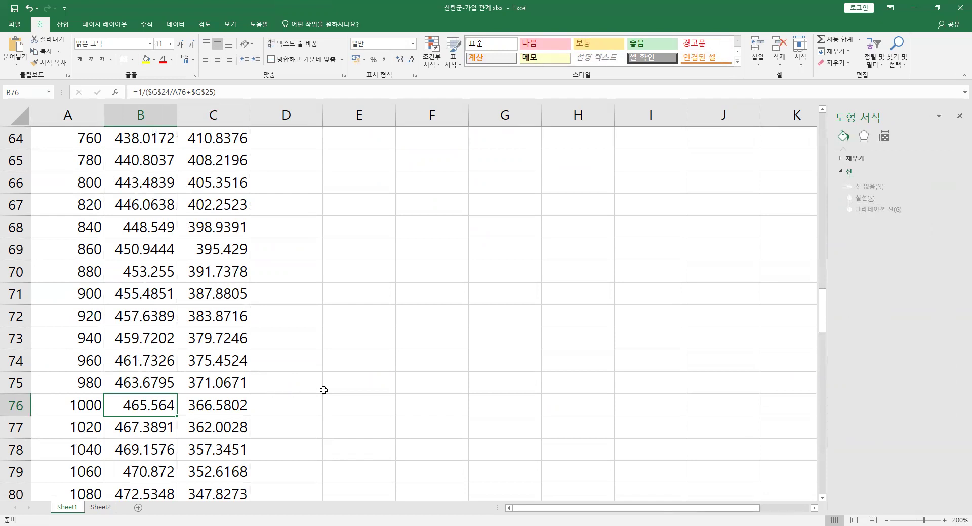
scroll(386, 388, "up", 11)
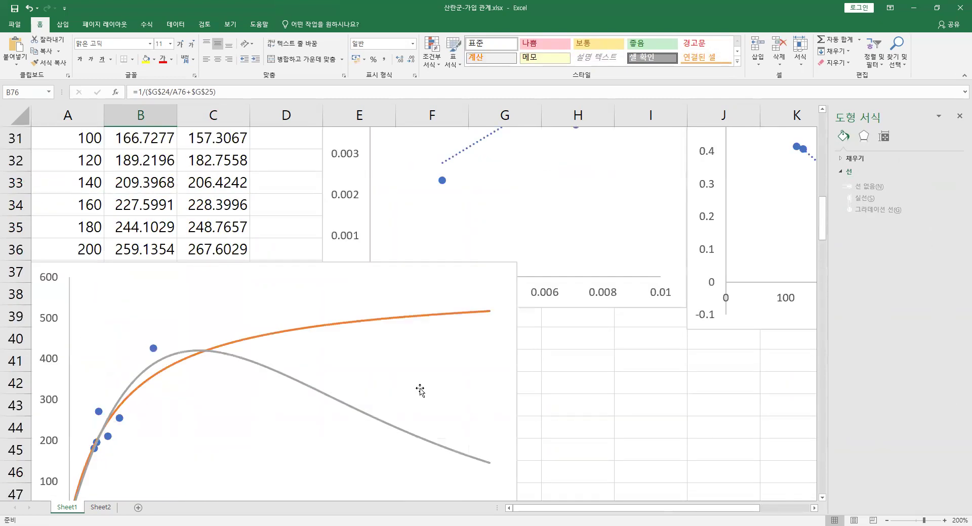
scroll(418, 393, "down", 1)
scroll(418, 377, "up", 1)
scroll(418, 374, "up", 5)
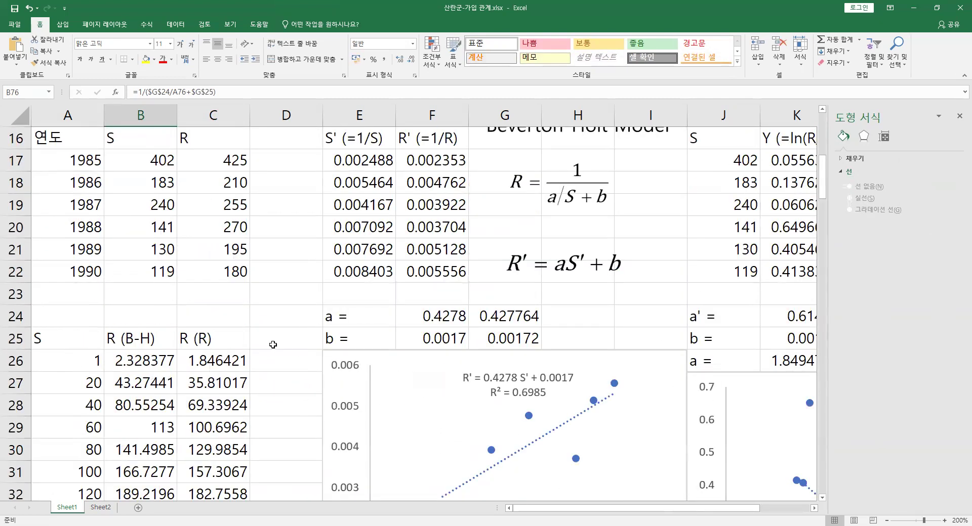
scroll(274, 343, "up", 5)
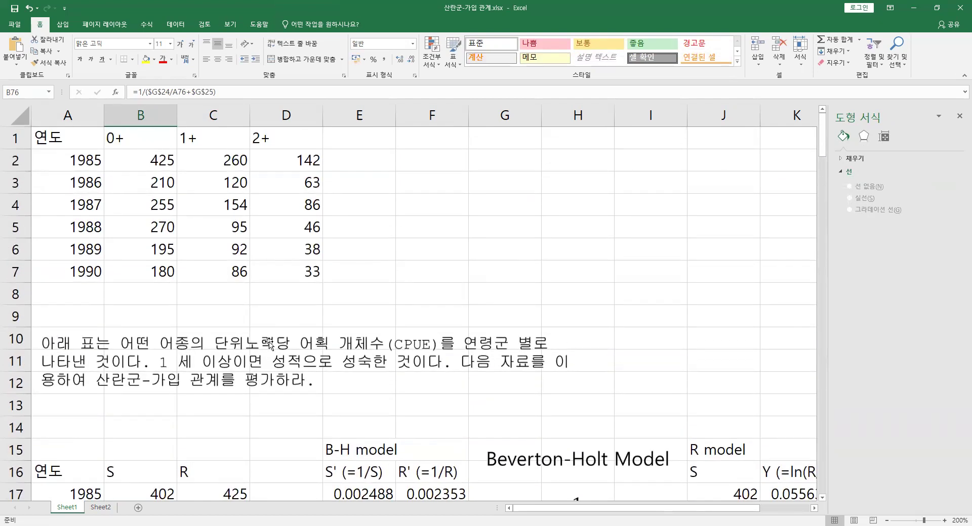
Step: Open Sheet2 and review its Egg Production and Recruitment data columns
left_click(100, 508)
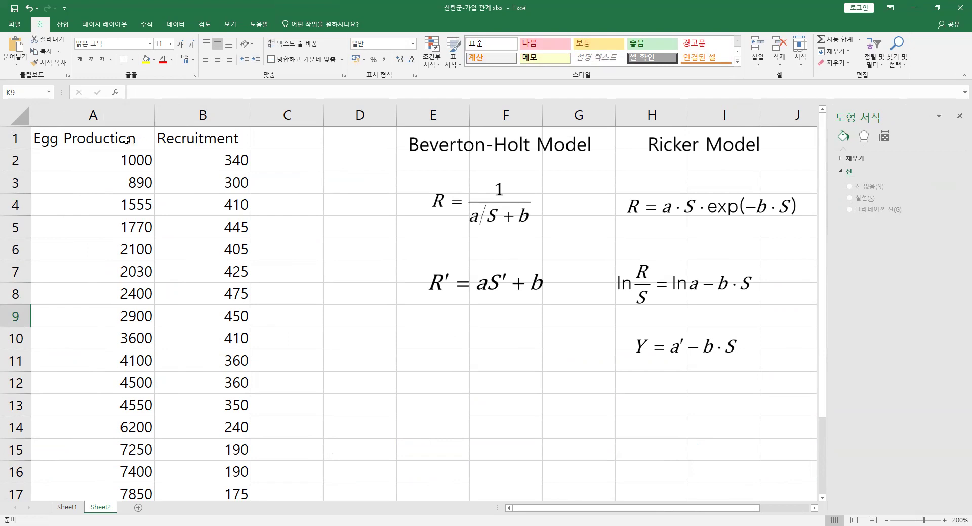
left_click_drag(192, 138, 203, 338)
left_click_drag(121, 139, 71, 365)
left_click_drag(217, 140, 224, 344)
left_click_drag(91, 138, 91, 316)
left_click_drag(189, 141, 191, 305)
left_click(191, 272)
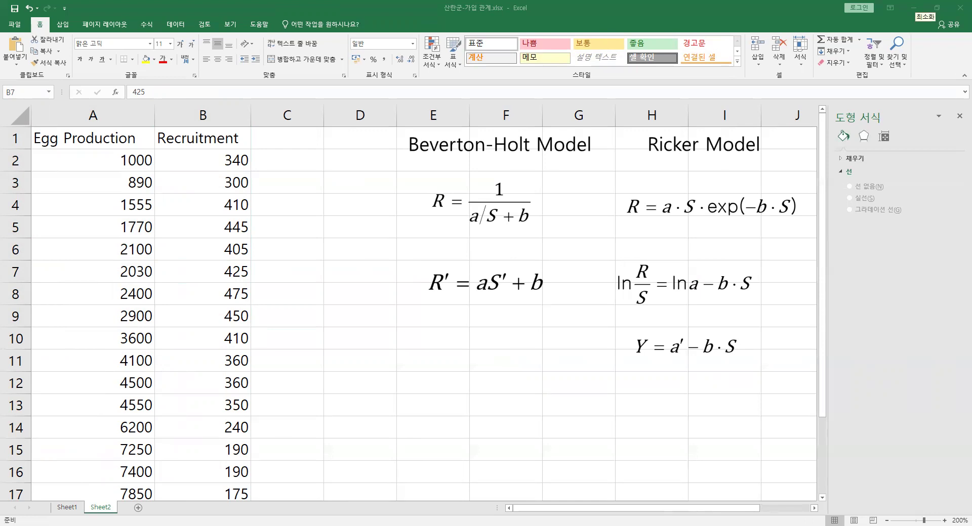
left_click(278, 223)
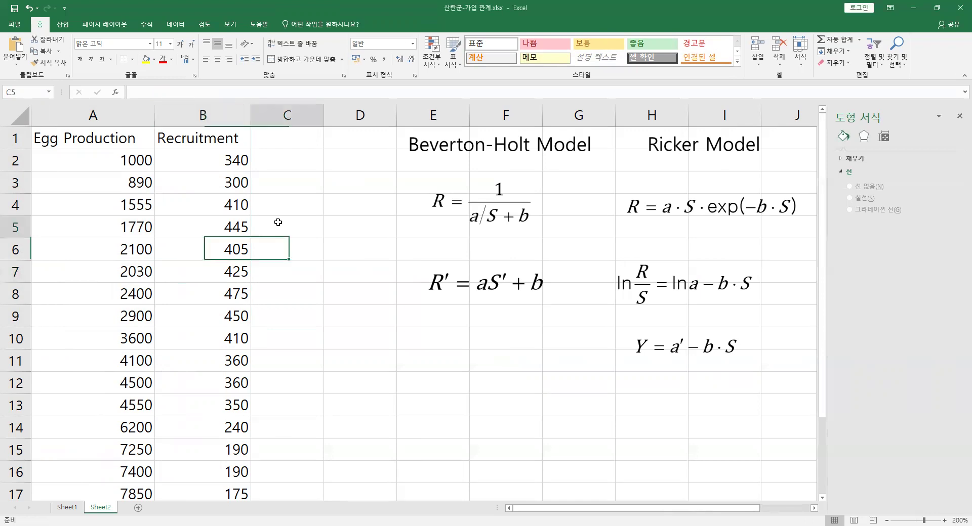
left_click(144, 140)
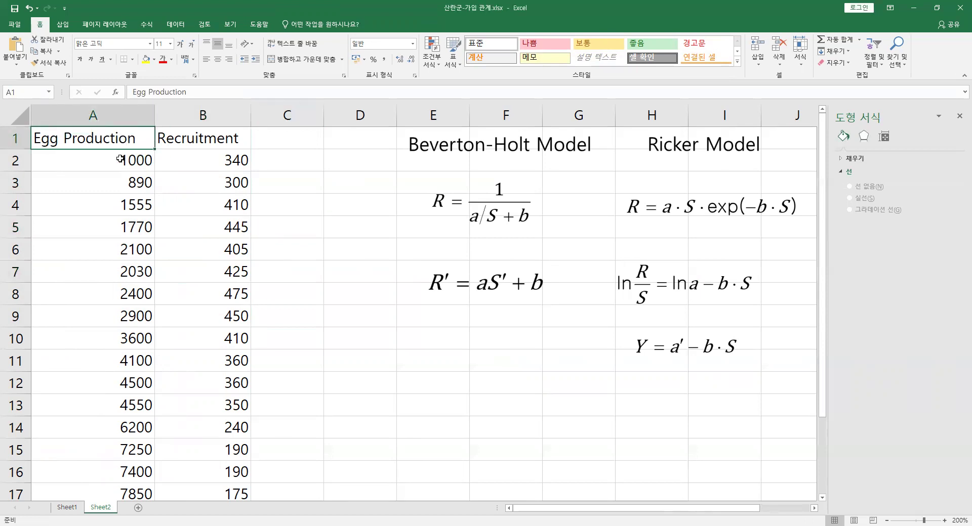
left_click_drag(130, 158, 128, 271)
left_click(116, 141)
Step: Mark Egg Production as S and Recruitment as R in screen ink, underline both model titles, and clear the ink
left_click_drag(133, 148, 137, 126)
mouse_move(130, 128)
left_mouse_down()
mouse_move(127, 136)
mouse_move(140, 130)
left_mouse_up()
left_click_drag(211, 121, 211, 130)
mouse_move(216, 121)
left_mouse_down()
mouse_move(215, 131)
mouse_move(226, 112)
mouse_move(233, 122)
left_mouse_up()
left_click_drag(406, 161, 770, 154)
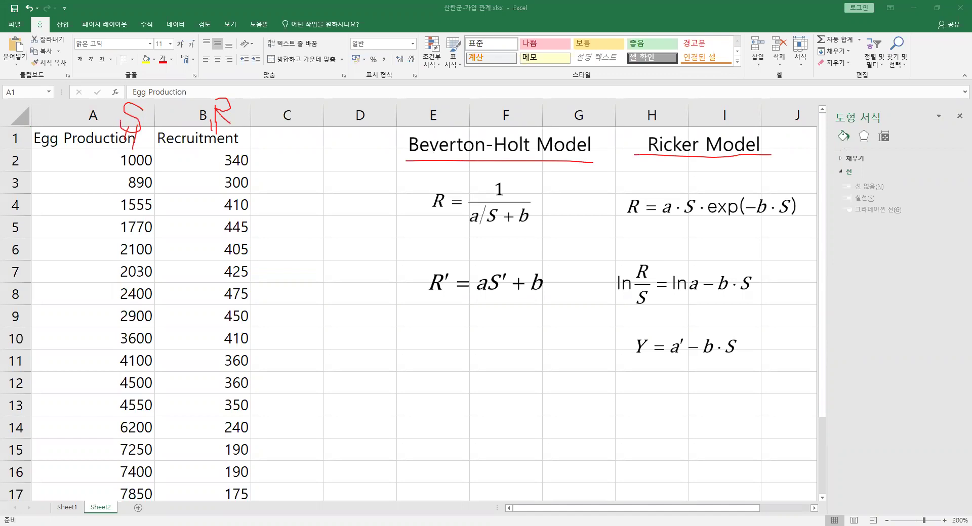
key("Escape")
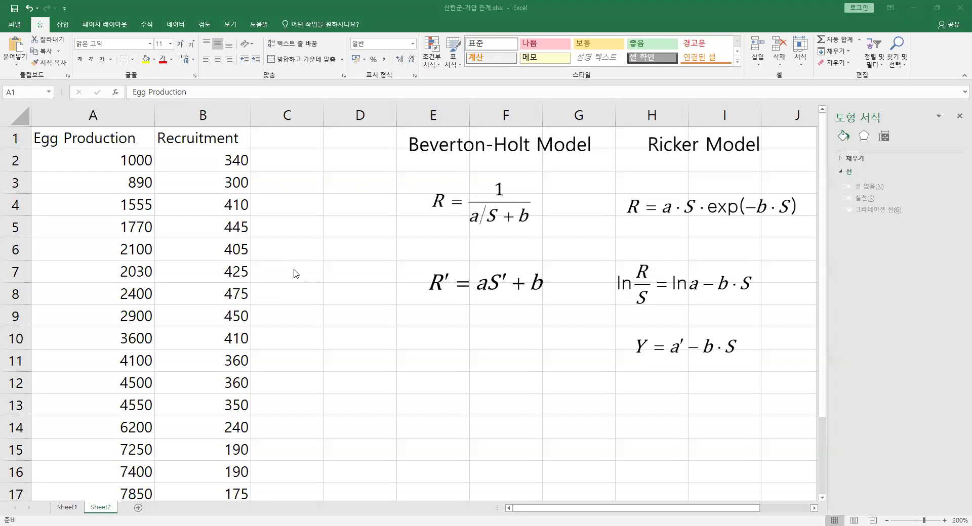
Step: Review the worked example on Sheet1, from the transformed data to the regression and curve charts, comparing it with Sheet2
left_click(64, 509)
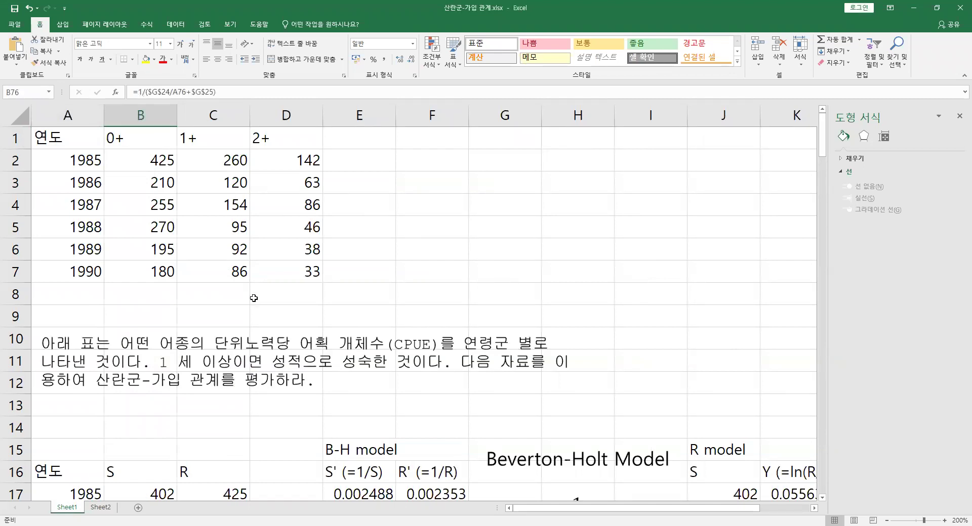
scroll(253, 298, "down", 5)
scroll(280, 288, "up", 3)
left_click(100, 508)
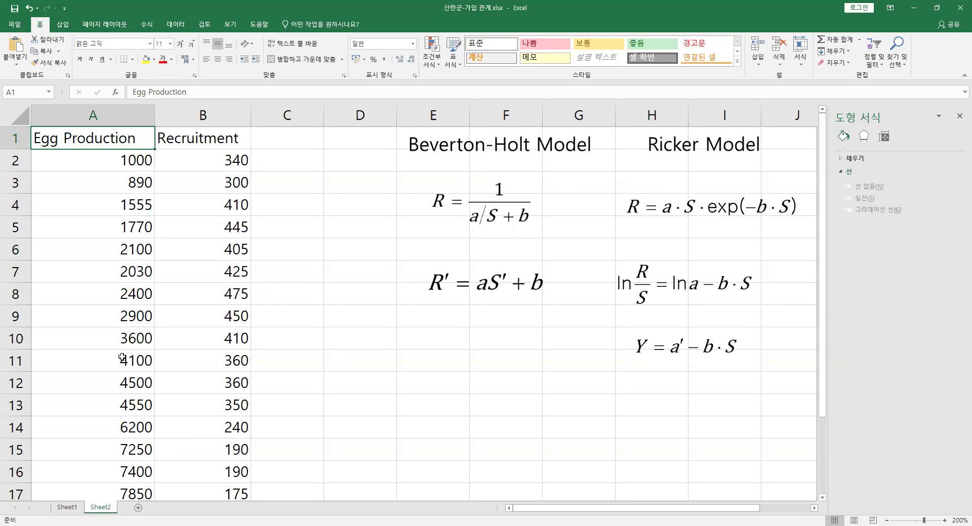
left_click(67, 508)
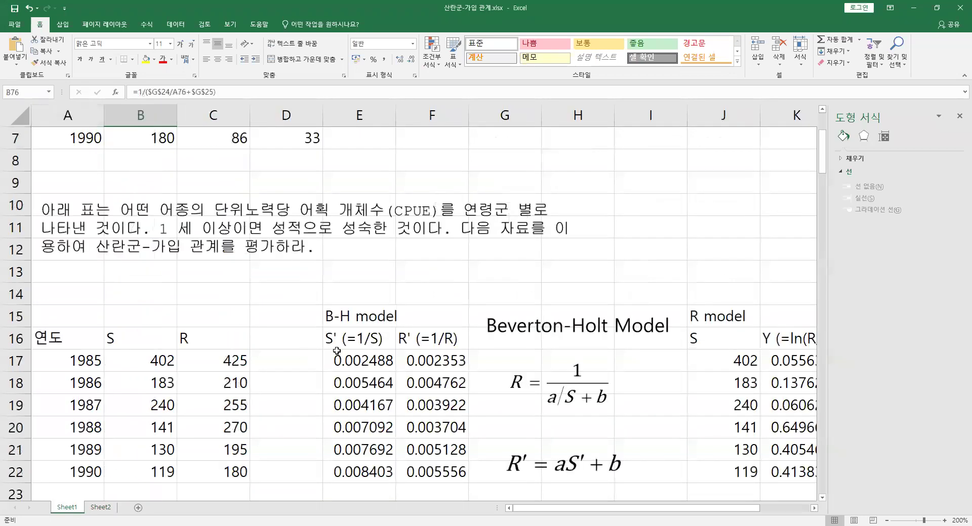
scroll(342, 331, "down", 1)
scroll(342, 331, "down", 2)
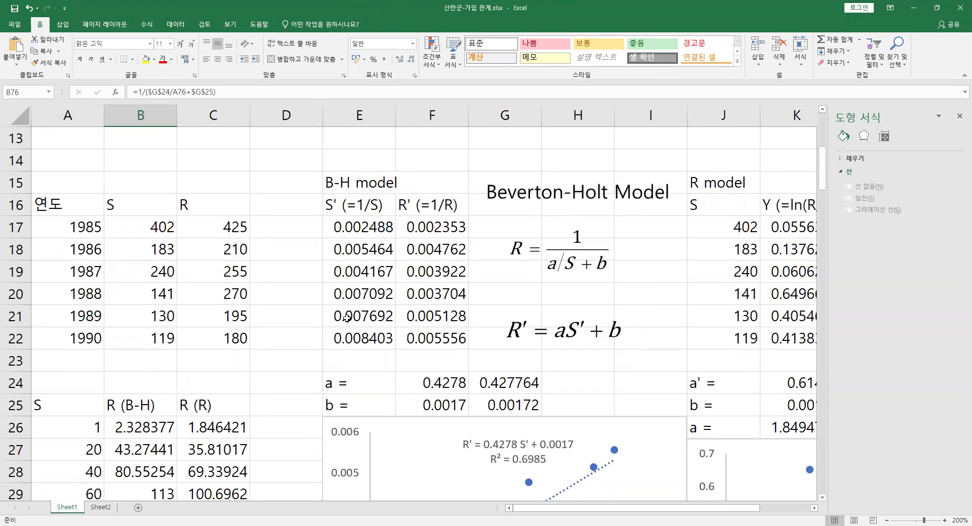
scroll(499, 331, "down", 5)
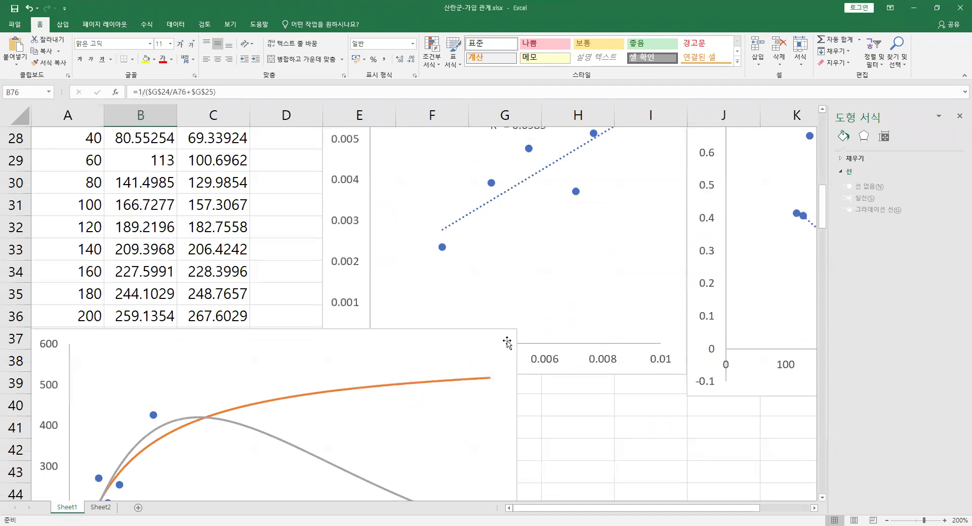
left_click(520, 403)
scroll(521, 403, "down", 2)
scroll(521, 403, "up", 8)
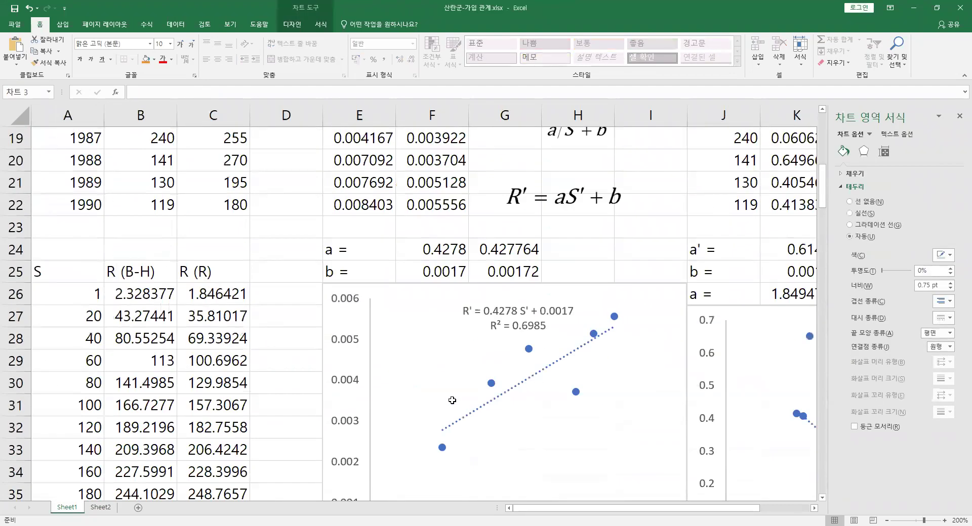
Step: Return to Sheet2 and close the shape formatting pane
left_click(100, 507)
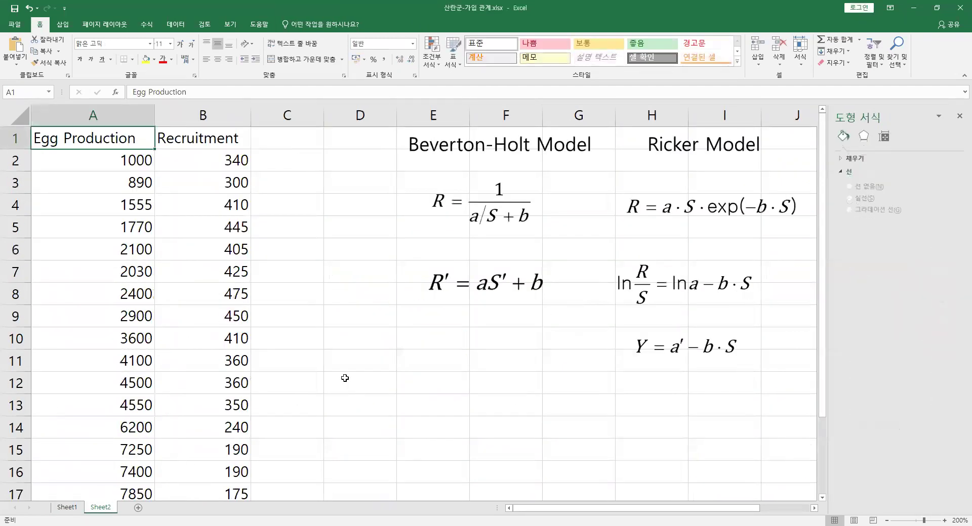
left_click(959, 116)
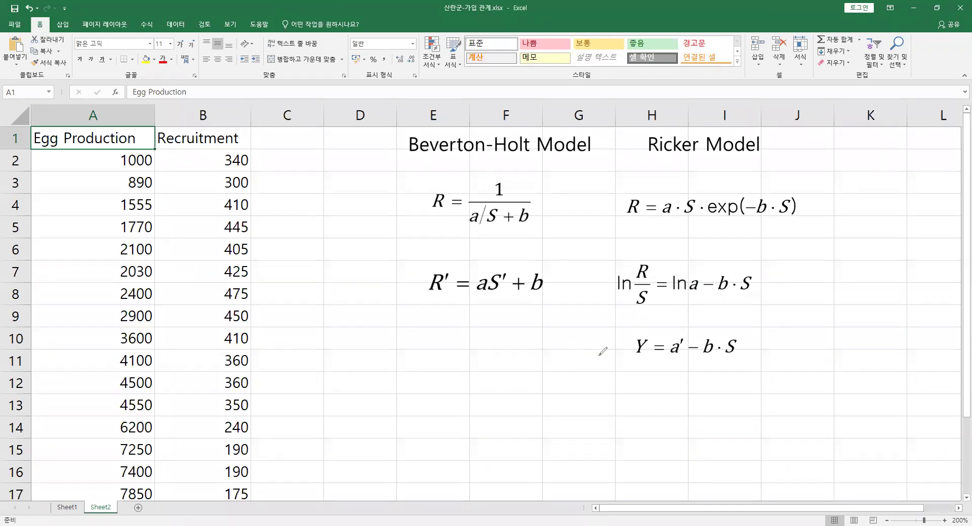
Step: Highlight both R equations and their a and b parameters in screen ink, label the data columns S and R, and clear the ink
mouse_move(642, 218)
left_mouse_down()
mouse_move(623, 198)
mouse_move(619, 226)
left_mouse_up()
mouse_move(667, 189)
left_mouse_down()
mouse_move(669, 197)
mouse_move(678, 177)
left_mouse_up()
left_click_drag(764, 188, 770, 178)
left_click_drag(128, 131, 95, 138)
mouse_move(200, 147)
left_mouse_down()
mouse_move(205, 133)
mouse_move(217, 148)
left_mouse_up()
left_click_drag(472, 207, 476, 231)
left_click_drag(526, 203, 522, 204)
mouse_move(549, 174)
left_mouse_down()
mouse_move(470, 162)
mouse_move(415, 220)
left_mouse_up()
mouse_move(506, 236)
left_mouse_down()
mouse_move(559, 165)
mouse_move(545, 169)
left_mouse_up()
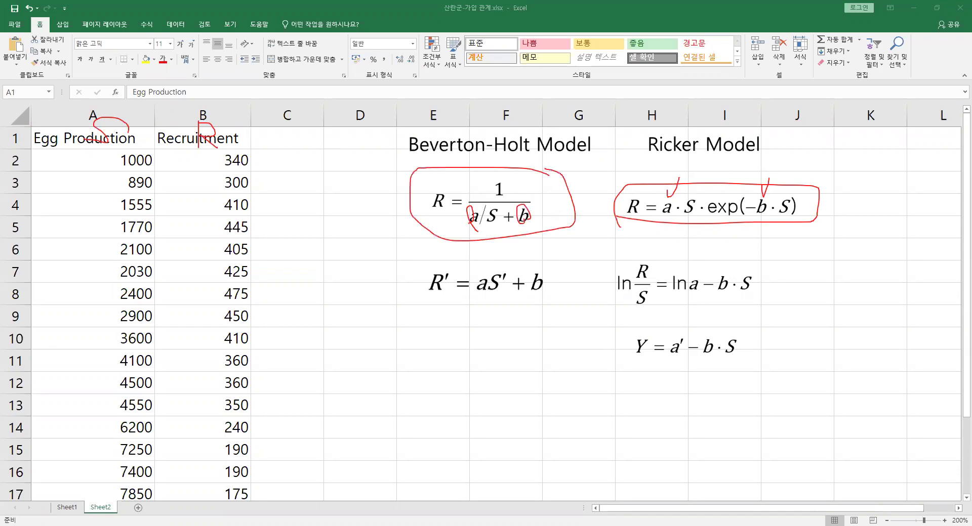
key("Escape")
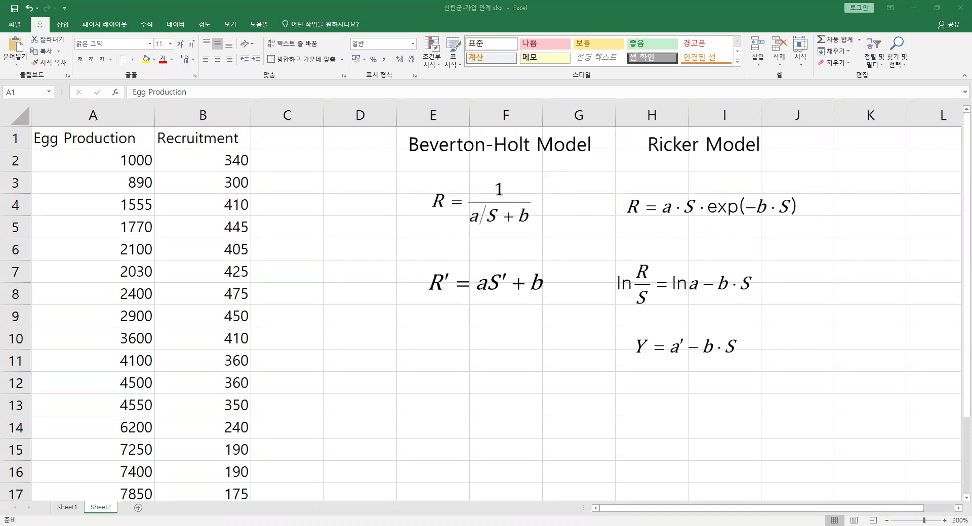